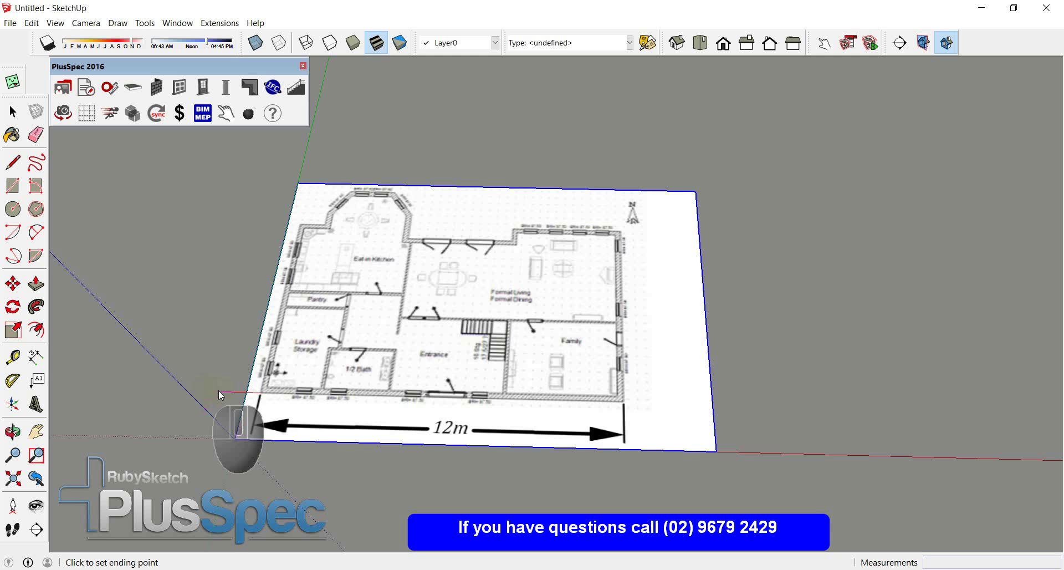
# Set the scaling end point at the Family room's outer wall corner and give the reference distance as 12000 mm
pyautogui.scroll(5, 626, 407)
pyautogui.scroll(4, 628, 410)
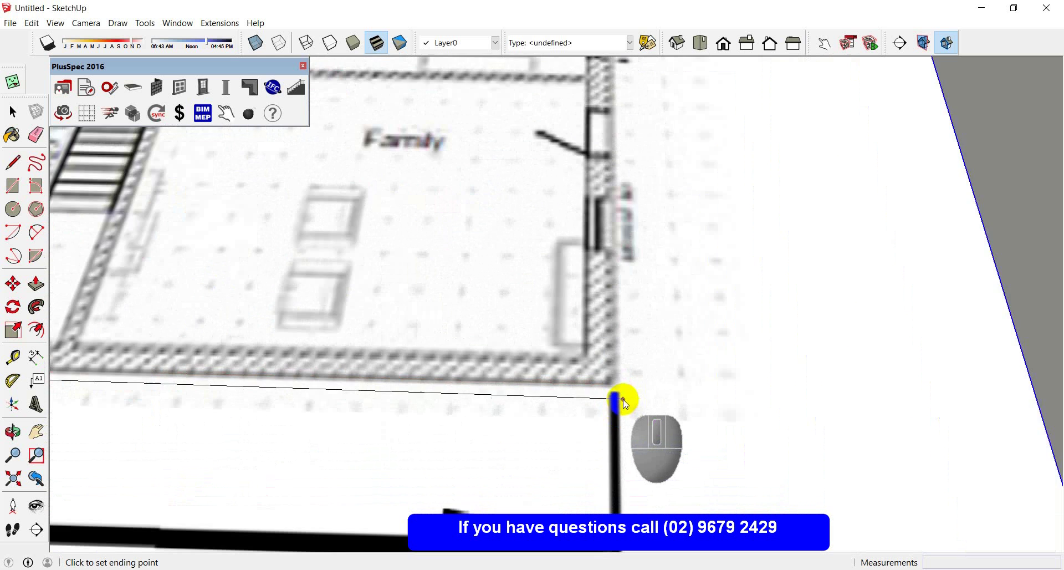
pyautogui.scroll(2, 612, 380)
pyautogui.scroll(2, 612, 380)
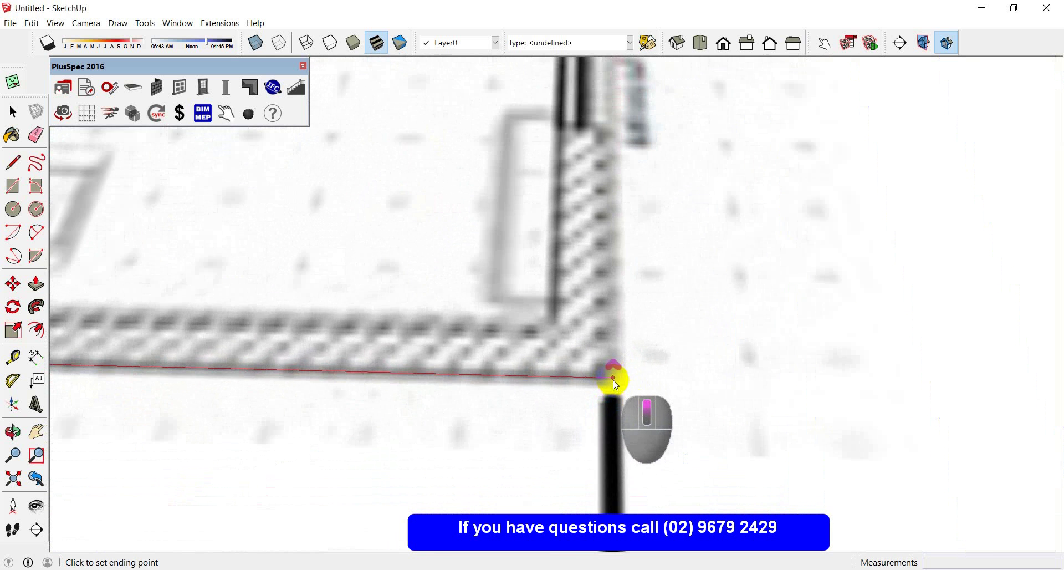
pyautogui.click(613, 380)
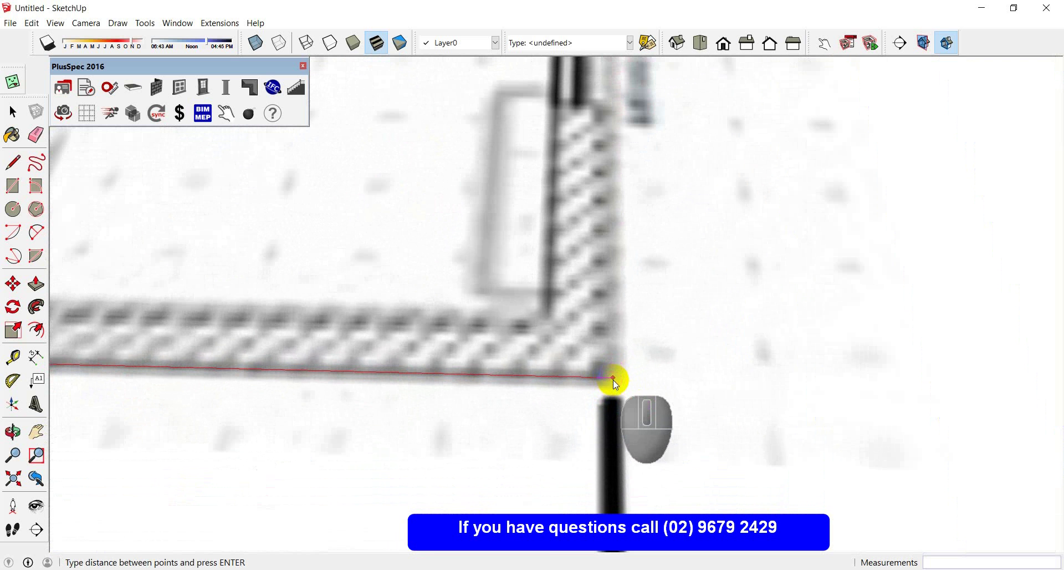
pyautogui.write('1200')
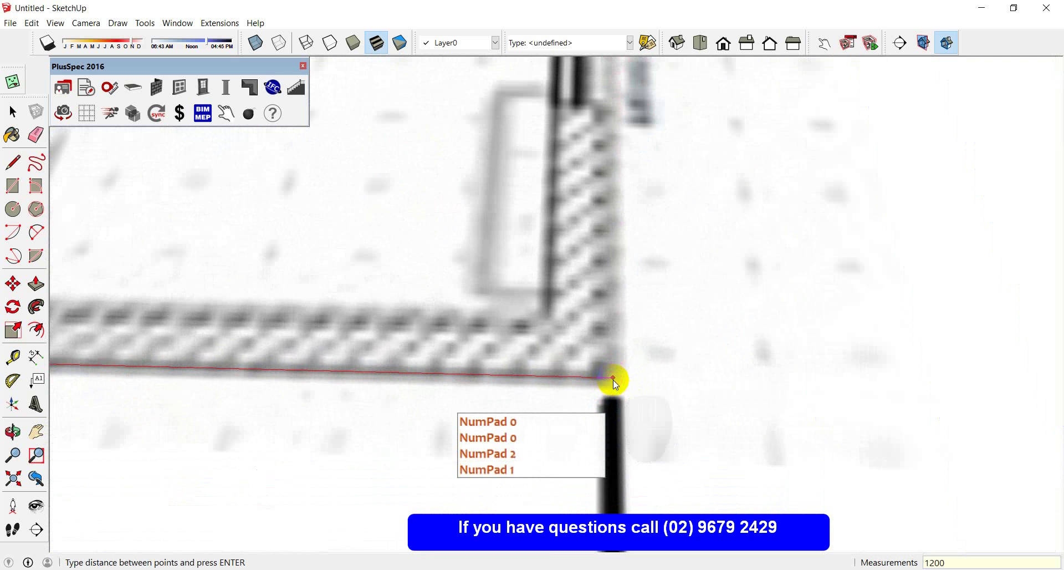
pyautogui.write('0')
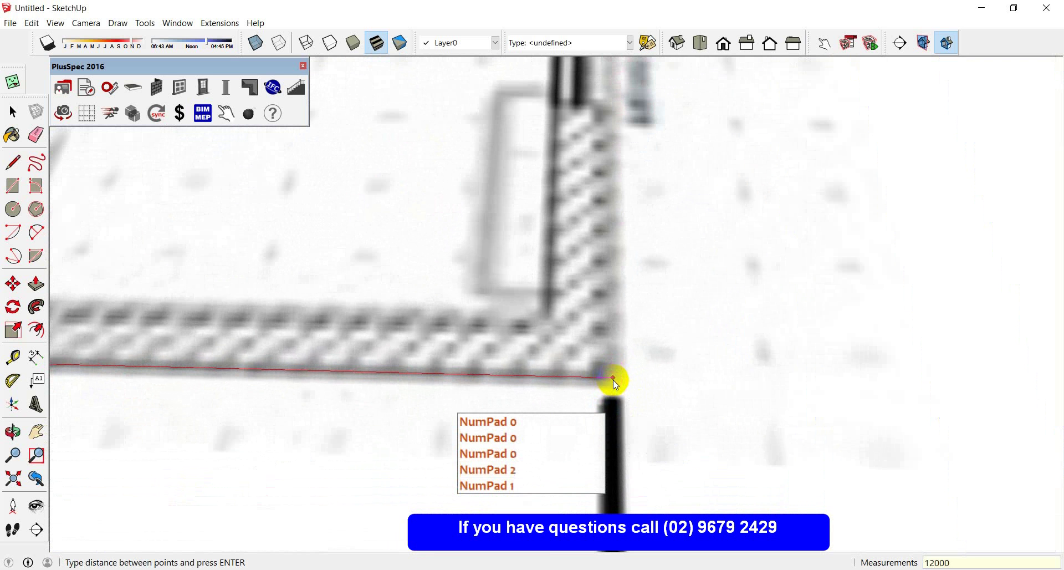
pyautogui.press('Return')
# Draw a 12000 mm line parallel to the 12m dimension, starting on its extension line near the Laundry, to check the plan's scale
pyautogui.middleClick(580, 370)
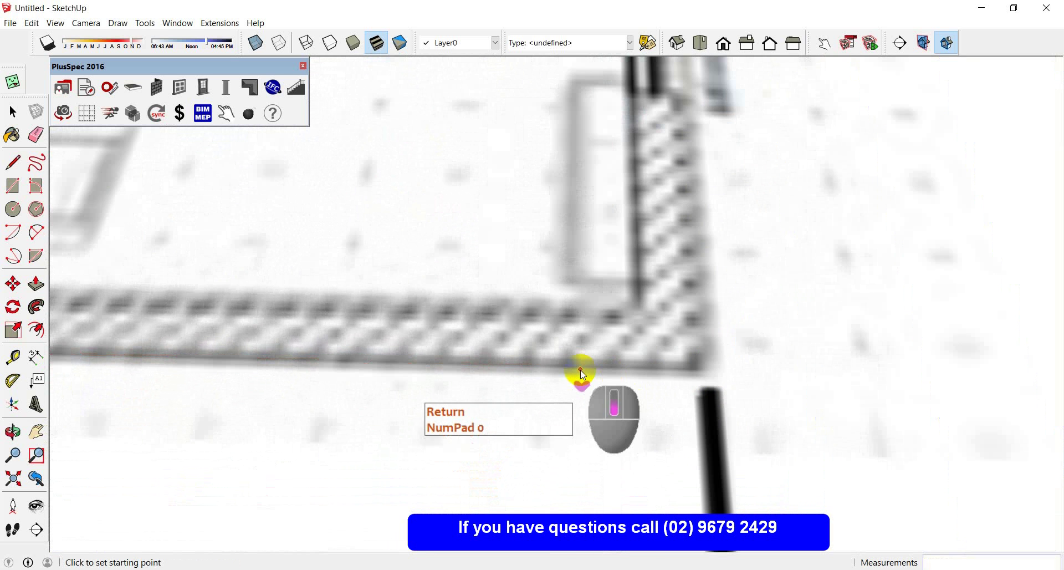
pyautogui.scroll(-10, 580, 370)
pyautogui.keyDown('shift'); pyautogui.moveTo(560, 347); pyautogui.dragTo(848, 399, button='middle'); pyautogui.keyUp('shift')
pyautogui.scroll(-1, 848, 398)
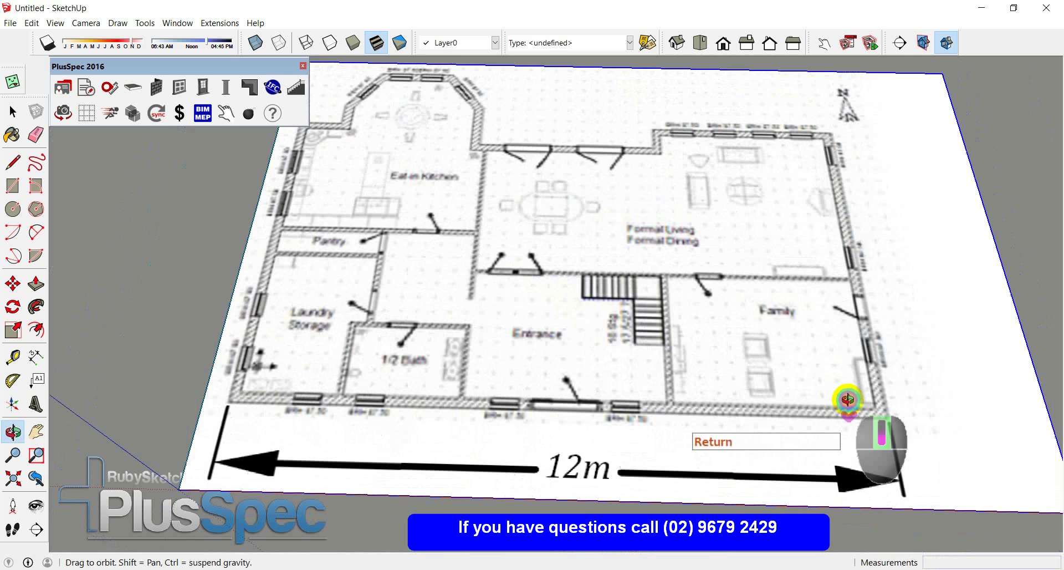
pyautogui.scroll(-2, 848, 399)
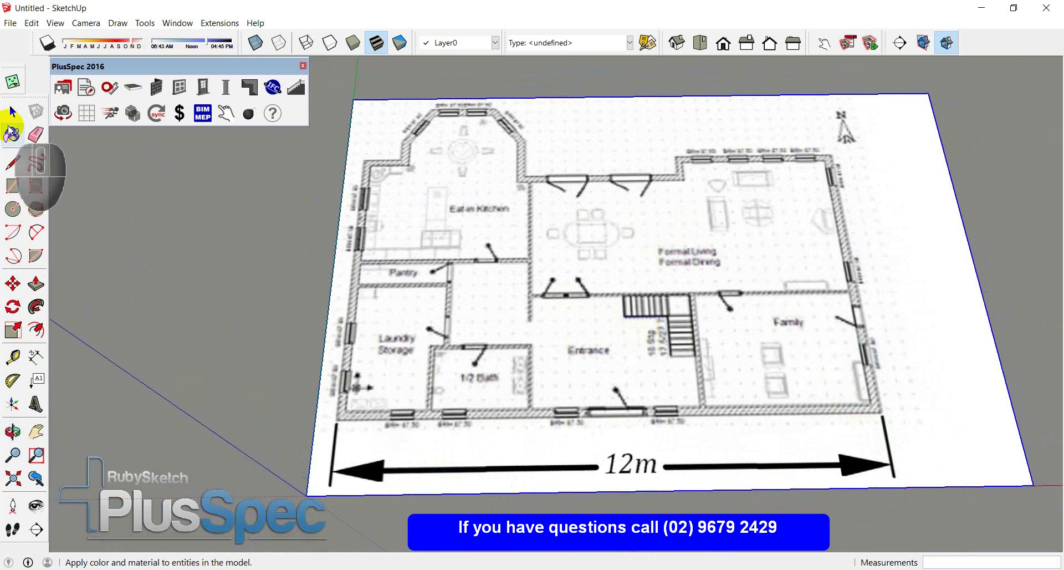
pyautogui.click(11, 161)
pyautogui.scroll(5, 332, 437)
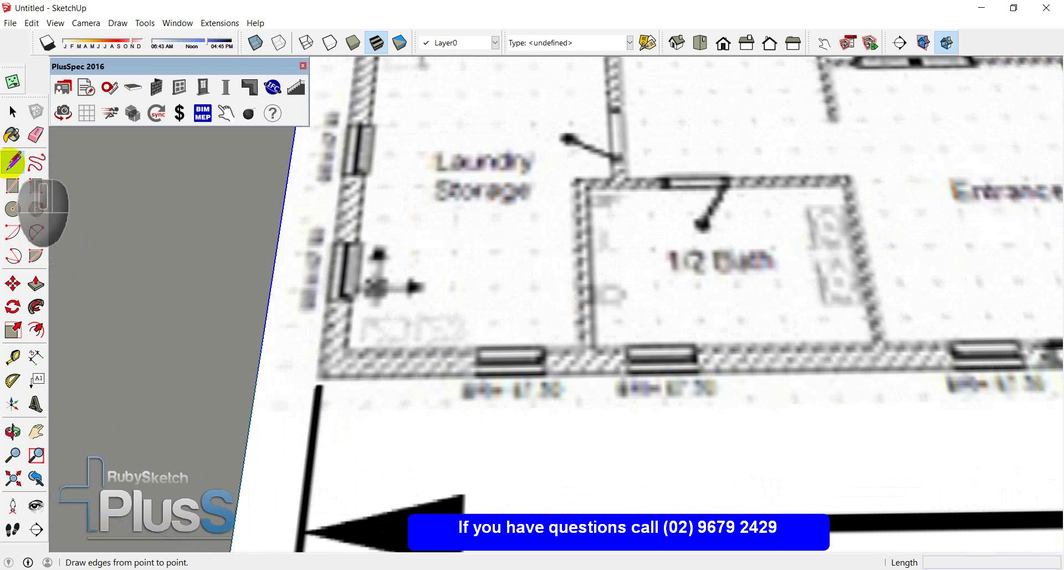
pyautogui.click(312, 429)
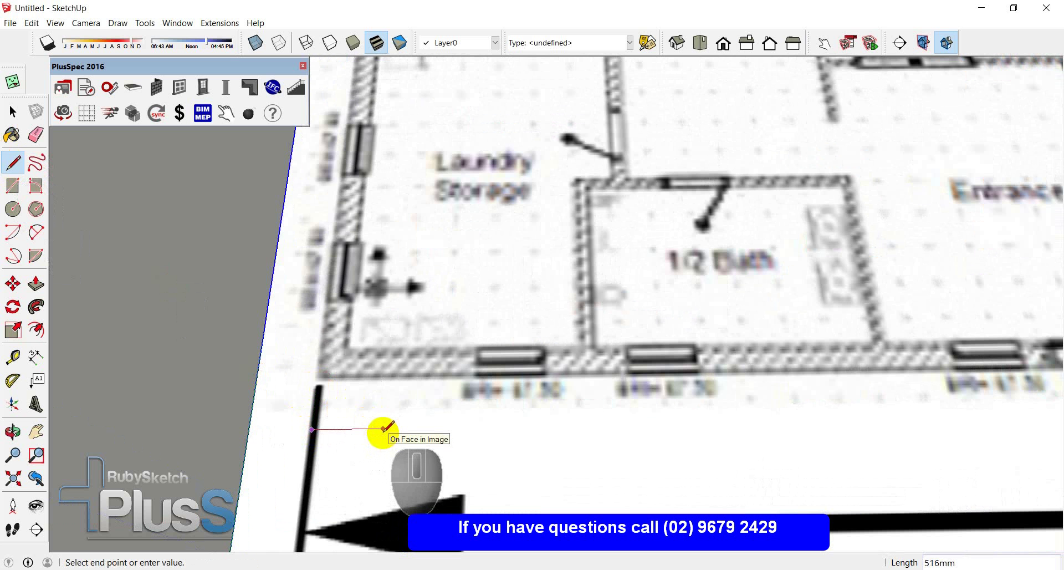
pyautogui.write('000')
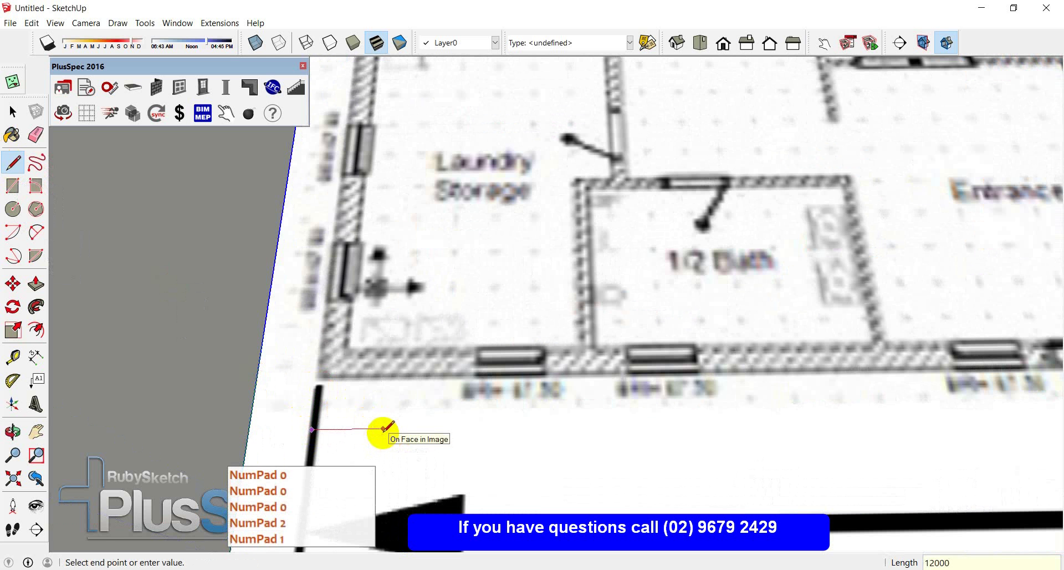
pyautogui.press('Return')
pyautogui.scroll(-5, 382, 430)
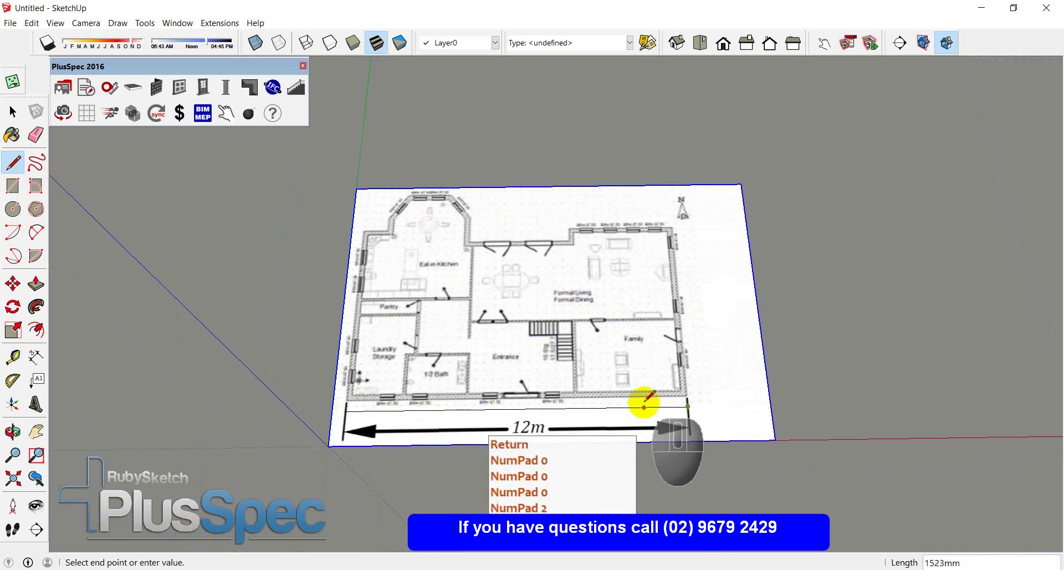
pyautogui.scroll(5, 643, 406)
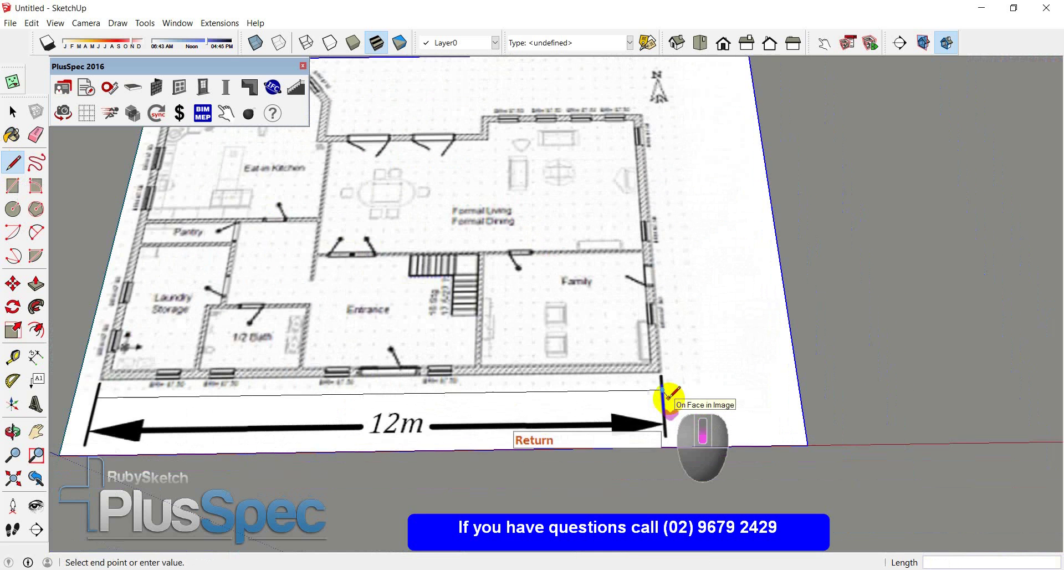
# Delete the check line drawn between the floor plan and the 12m dimension
pyautogui.scroll(-2, 665, 393)
pyautogui.press('space')
pyautogui.click(600, 394)
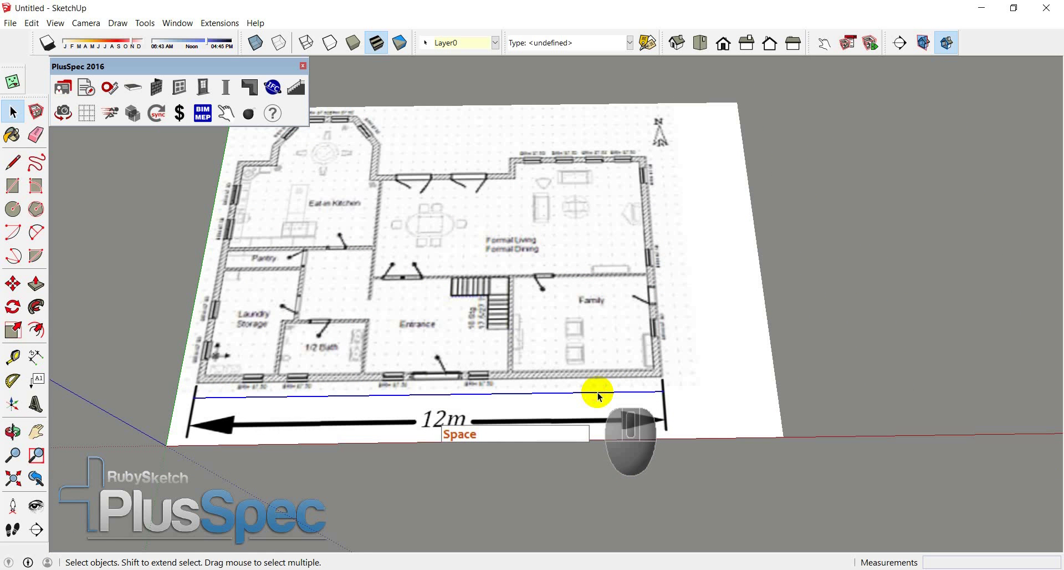
pyautogui.press('Delete')
pyautogui.moveTo(480, 383); pyautogui.dragTo(611, 388, button='middle')
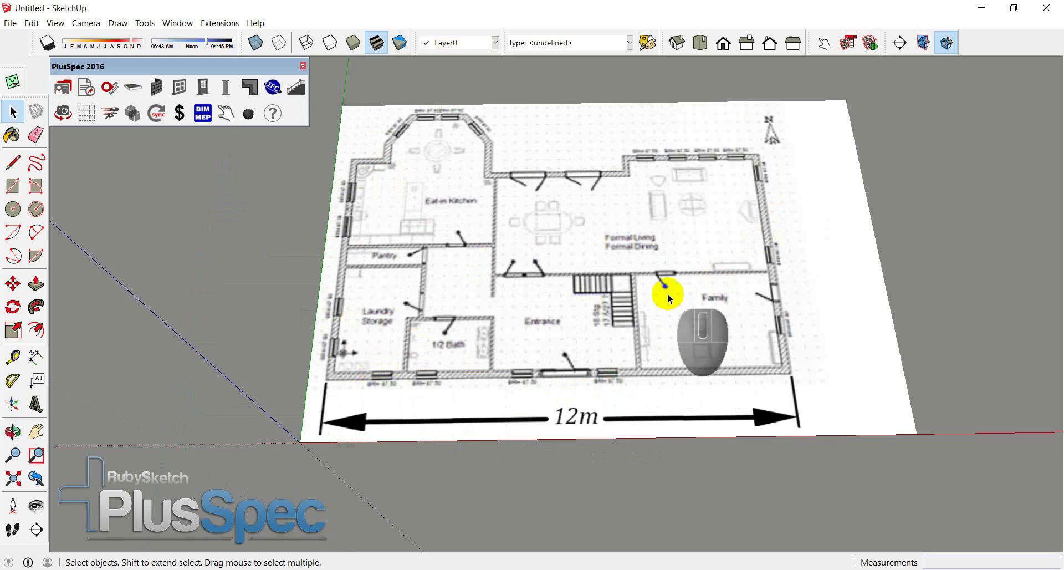
pyautogui.moveTo(601, 291); pyautogui.dragTo(594, 348, button='middle')
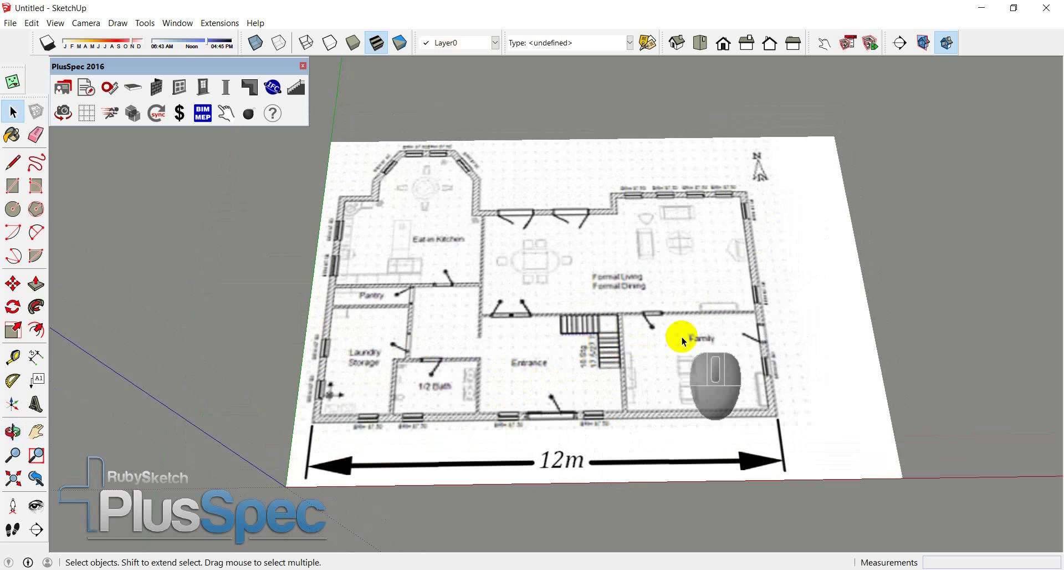
pyautogui.scroll(4, 352, 427)
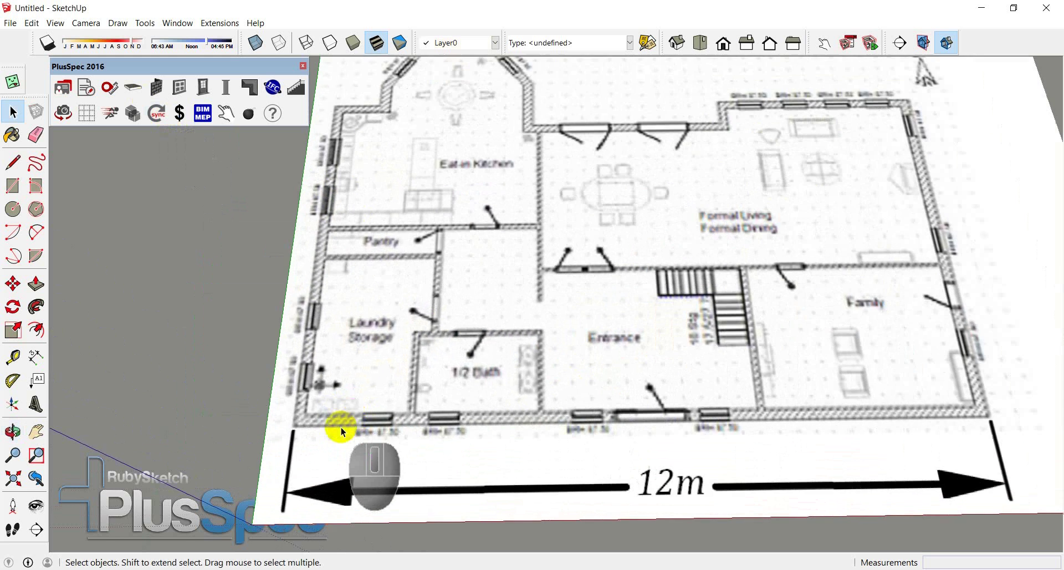
pyautogui.scroll(3, 340, 430)
pyautogui.scroll(-2, 348, 427)
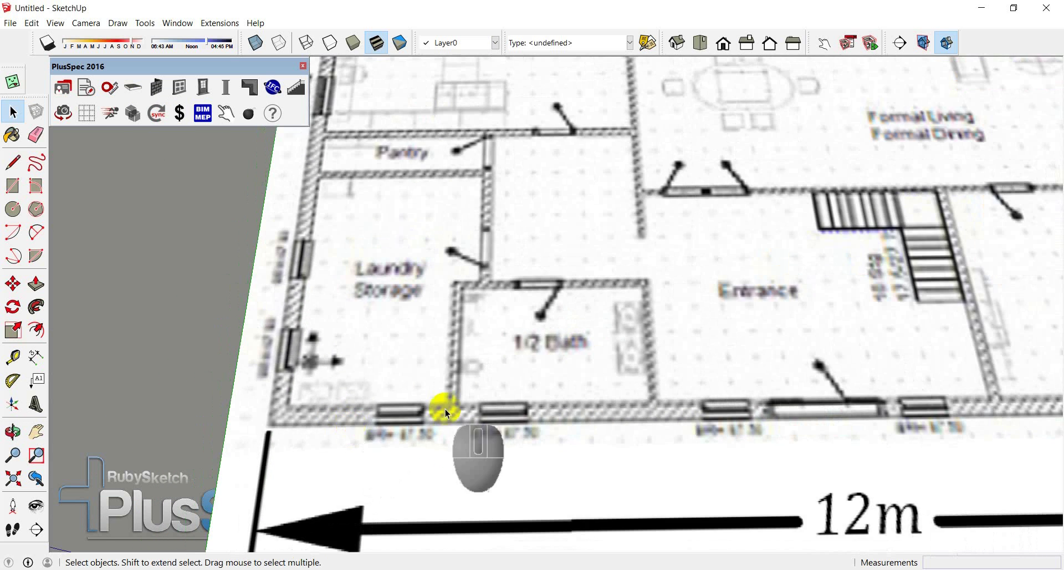
pyautogui.scroll(-5, 445, 408)
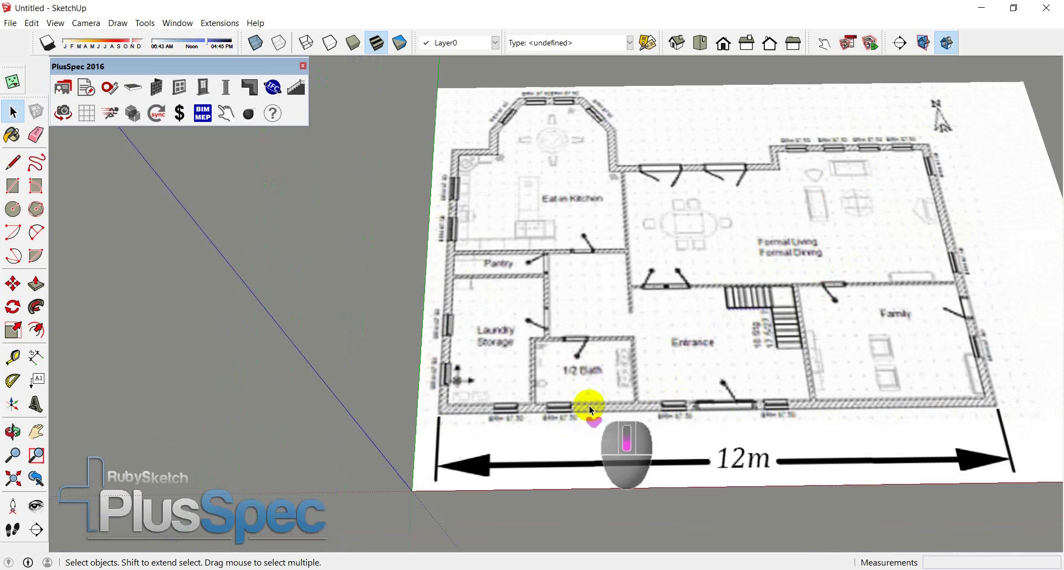
# Start the PlusSpec Wall Tool and set the wall's construction type to Brick Veneer
pyautogui.click(154, 89)
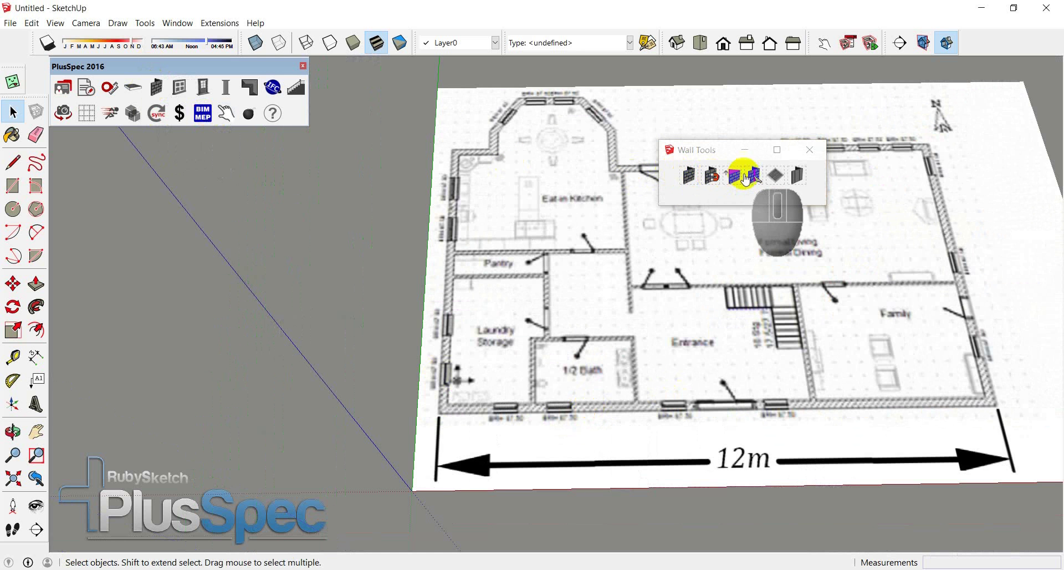
pyautogui.click(687, 180)
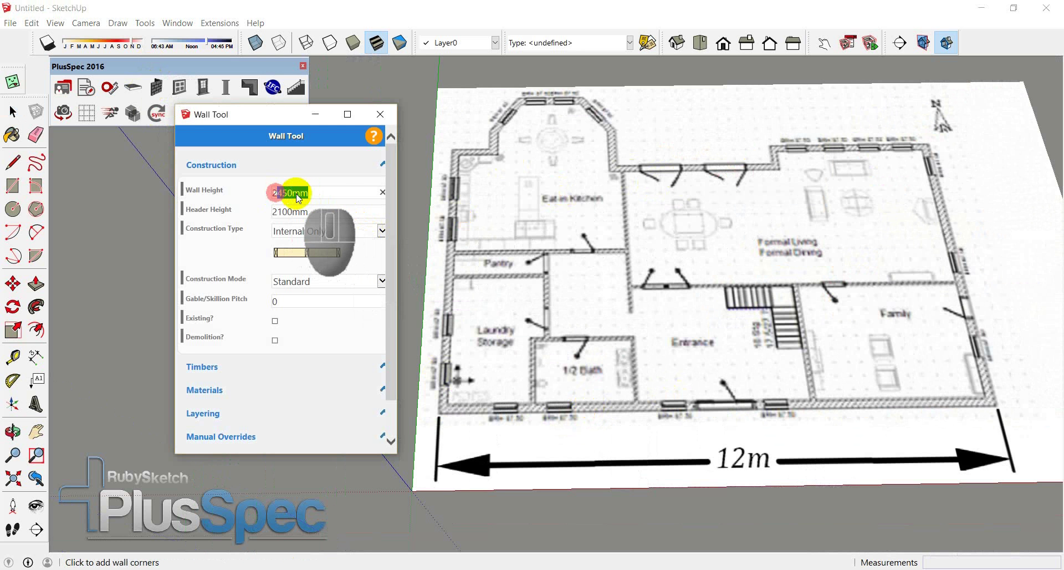
pyautogui.moveTo(276, 193); pyautogui.dragTo(334, 201)
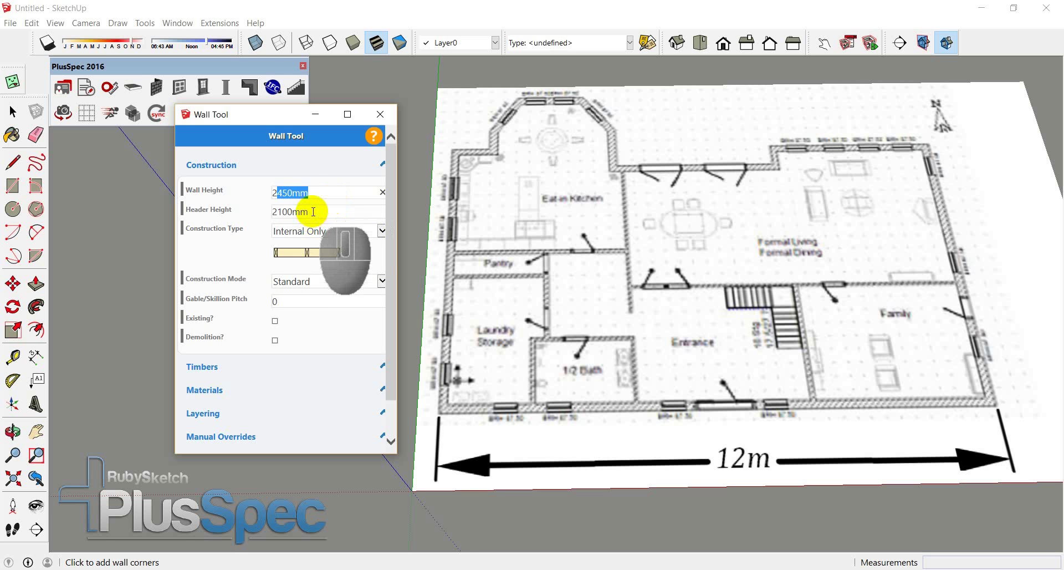
pyautogui.click(326, 237)
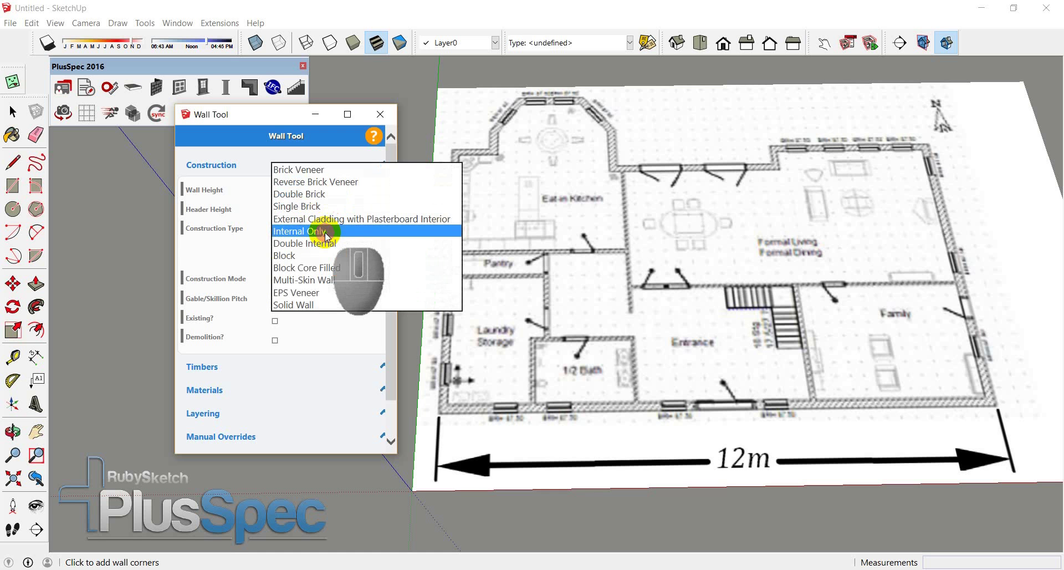
pyautogui.click(305, 170)
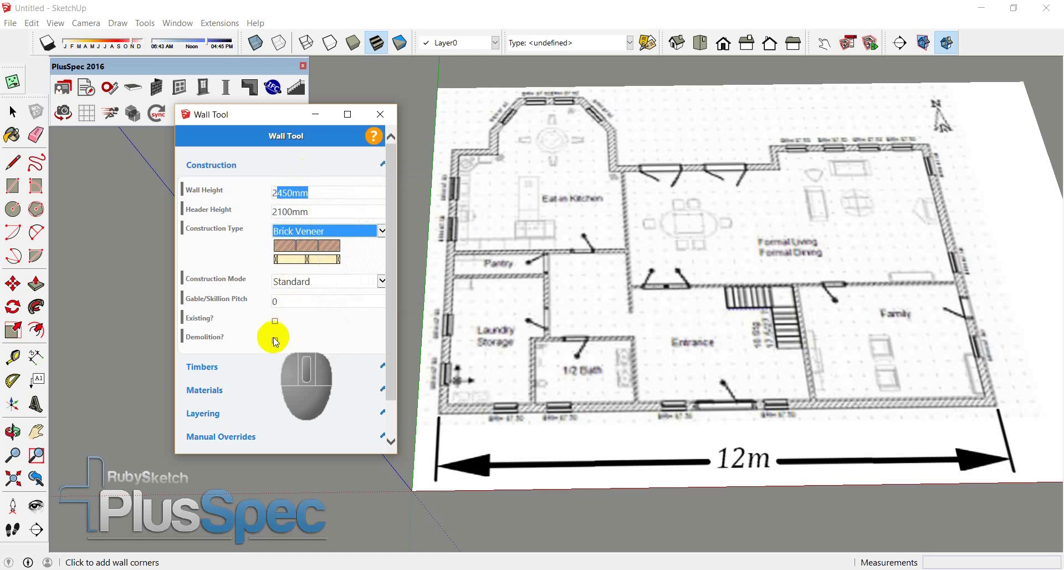
# Review the wall's timber settings, including stud spacing, stud timber, plates and nogging
pyautogui.click(250, 367)
pyautogui.scroll(-2, 284, 327)
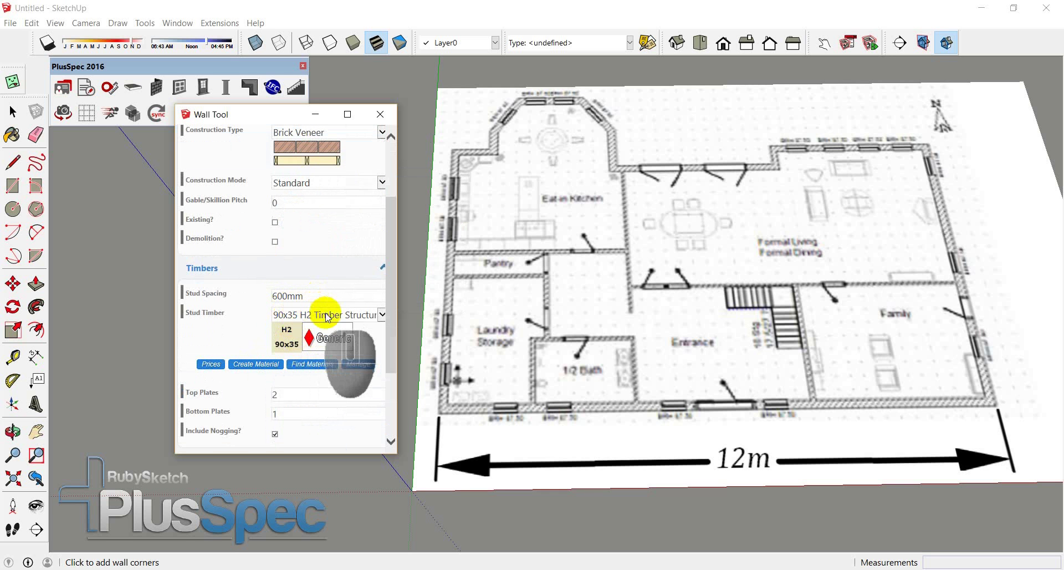
pyautogui.click(206, 268)
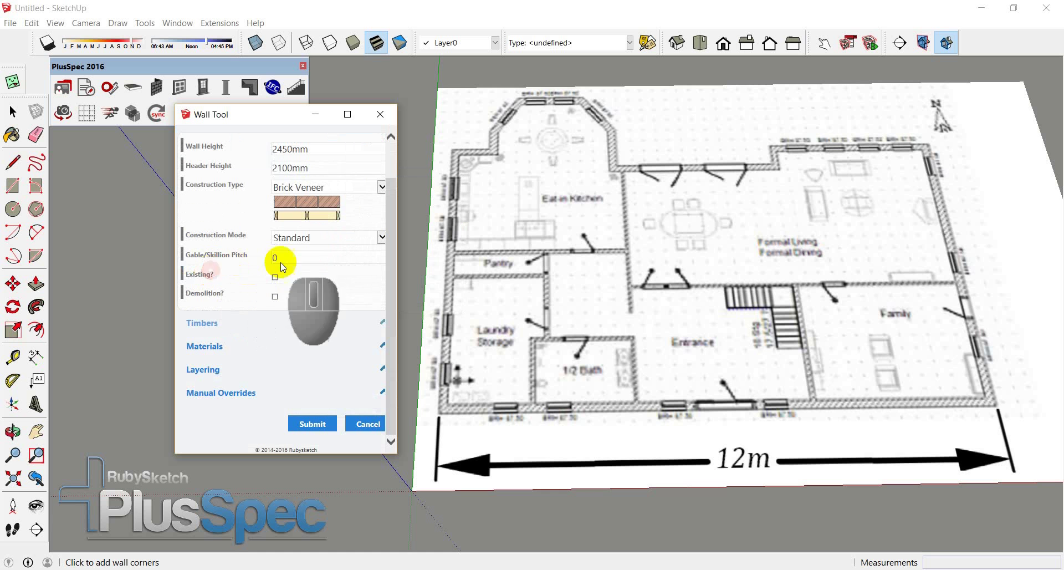
# Search the brick materials for the wall's outer skin for "red"
pyautogui.click(232, 349)
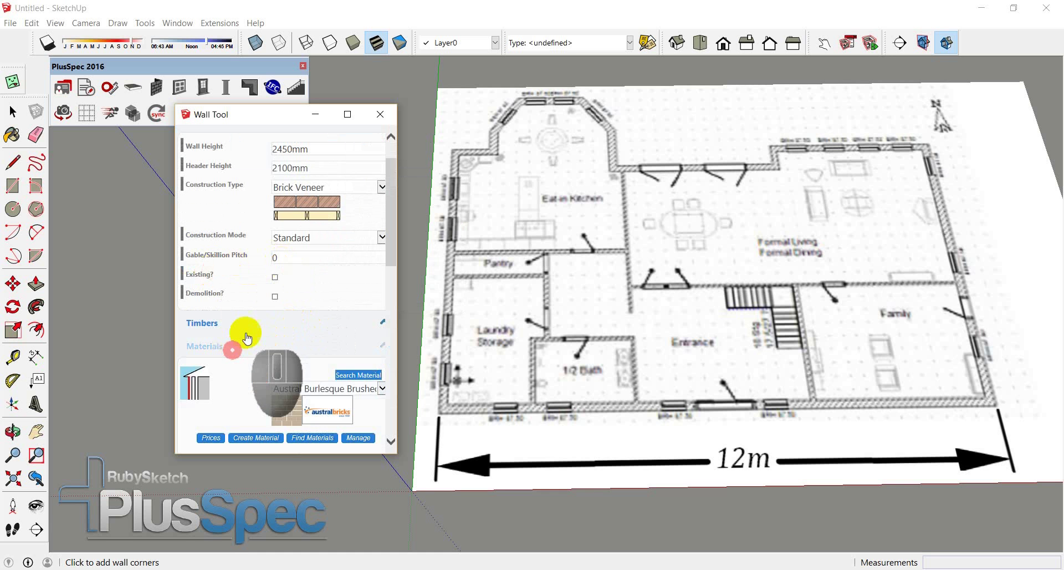
pyautogui.scroll(-3, 249, 332)
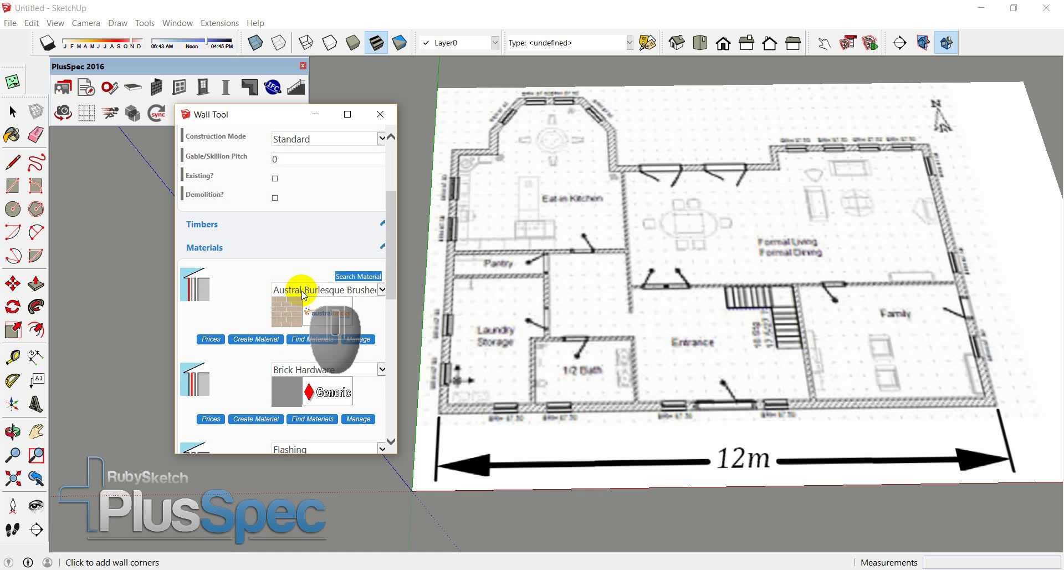
pyautogui.click(353, 277)
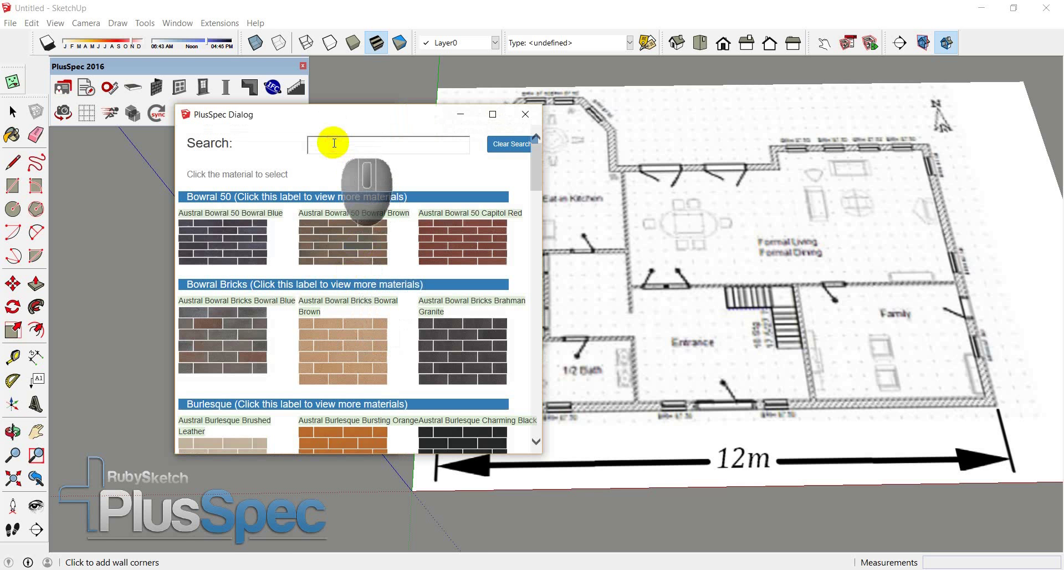
pyautogui.click(334, 143)
pyautogui.write('red')
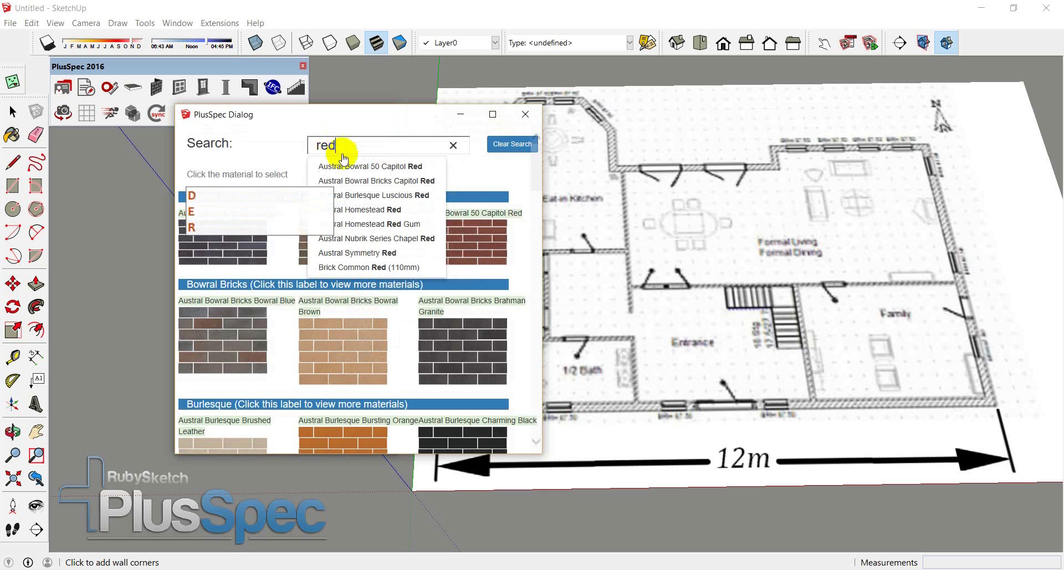
pyautogui.click(355, 168)
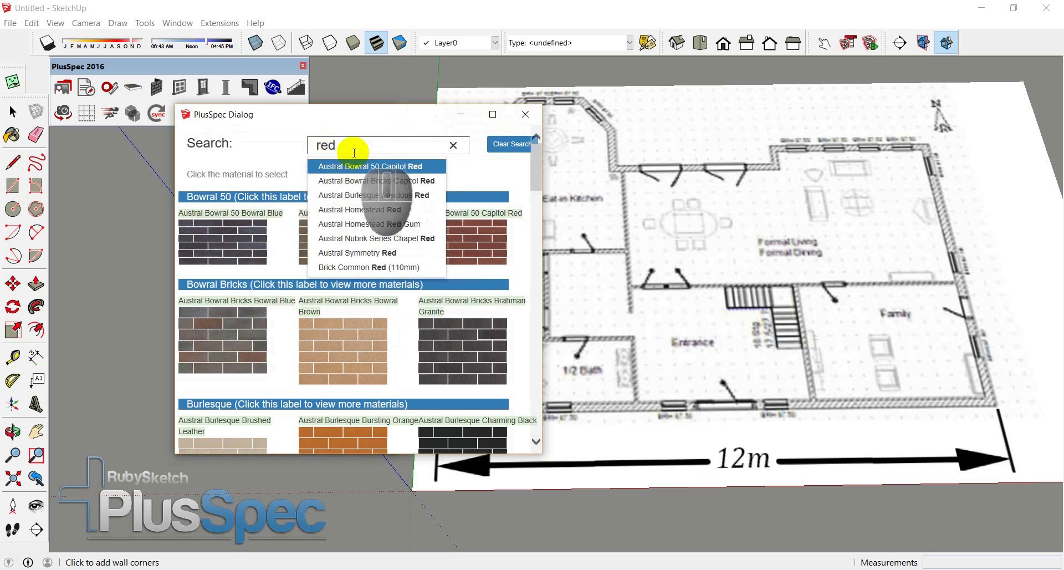
# Search the brick materials for "commo" and leave the material search without choosing one
pyautogui.press('BackSpace')
pyautogui.press('BackSpace')
pyautogui.press('BackSpace')
pyautogui.write('commo')
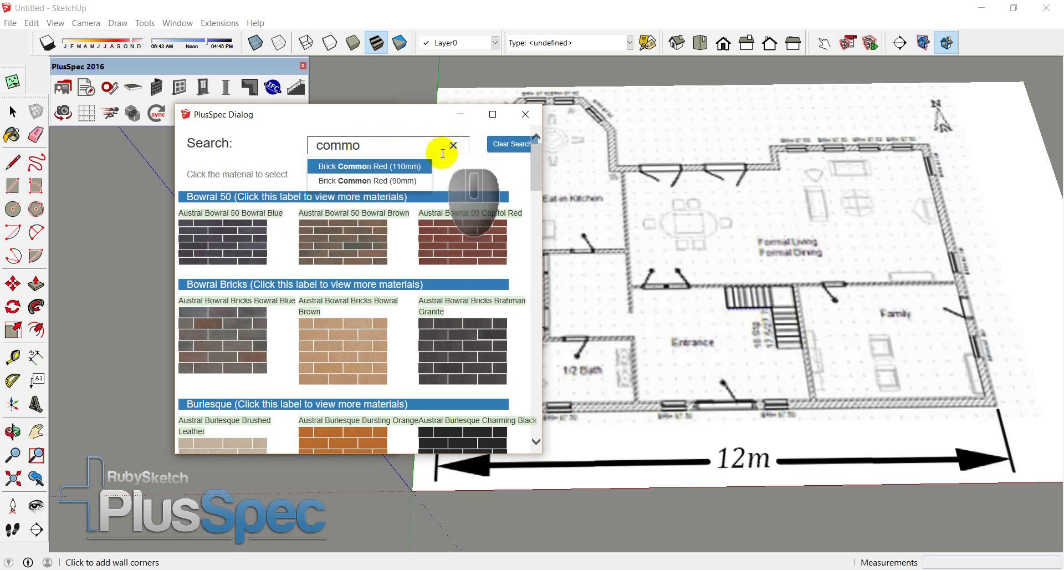
pyautogui.click(523, 115)
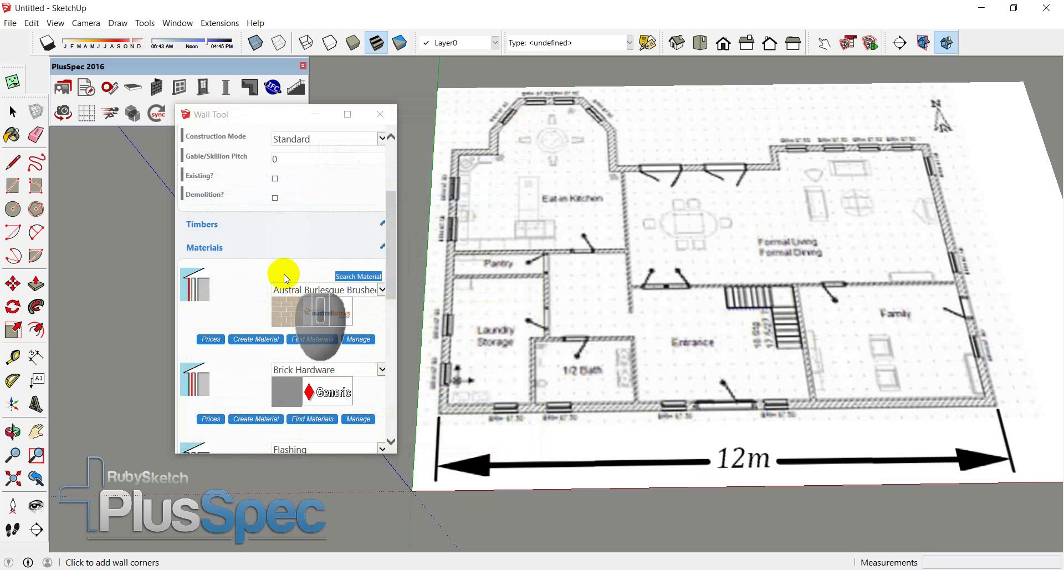
# Set the wall's insulation material to Bradford 110mm Soundscreen R3.1 Batt (1160x580)
pyautogui.scroll(-1, 286, 278)
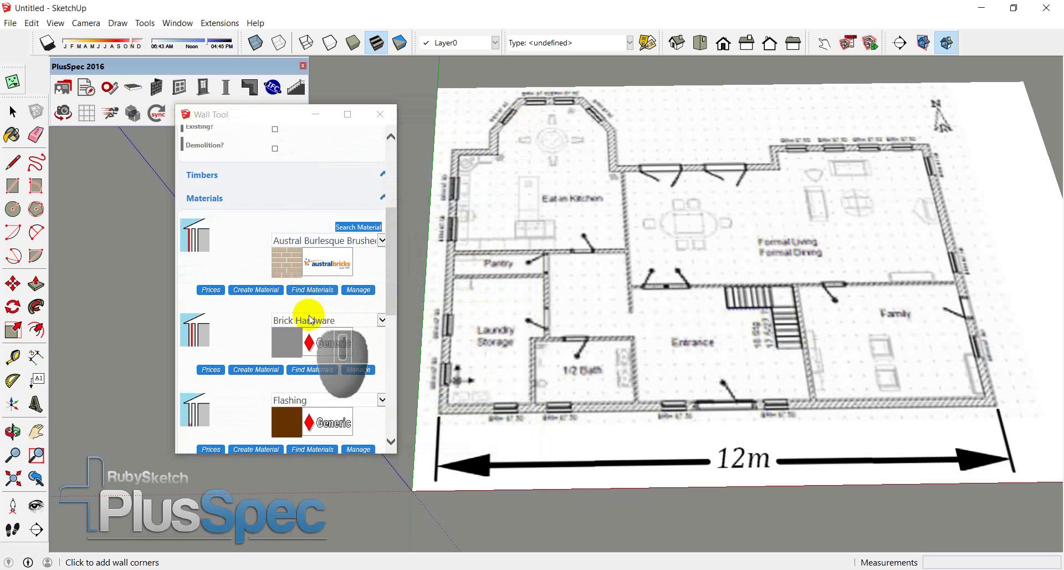
pyautogui.scroll(-2, 310, 319)
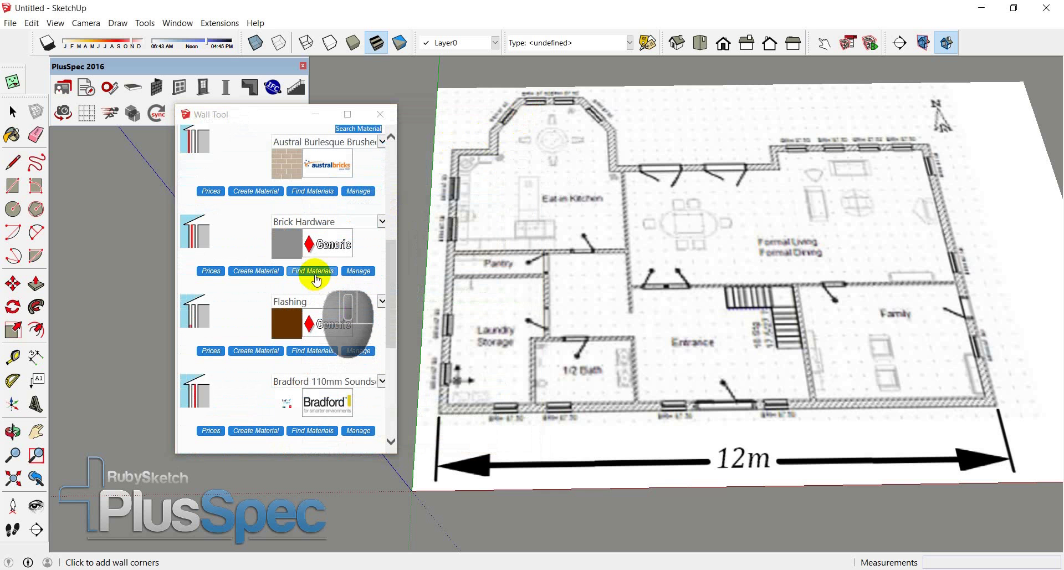
pyautogui.scroll(-2, 325, 299)
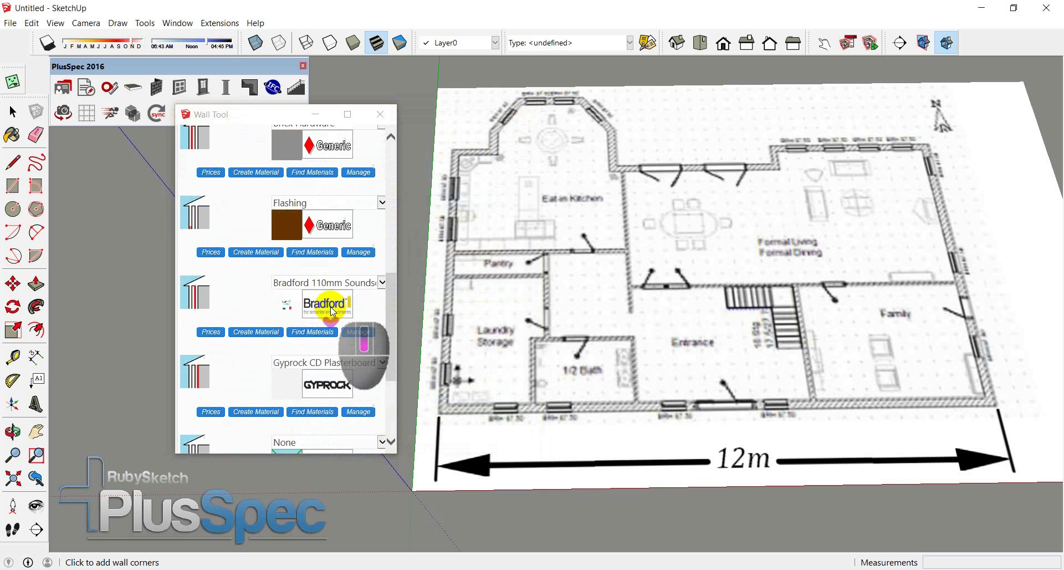
pyautogui.click(312, 283)
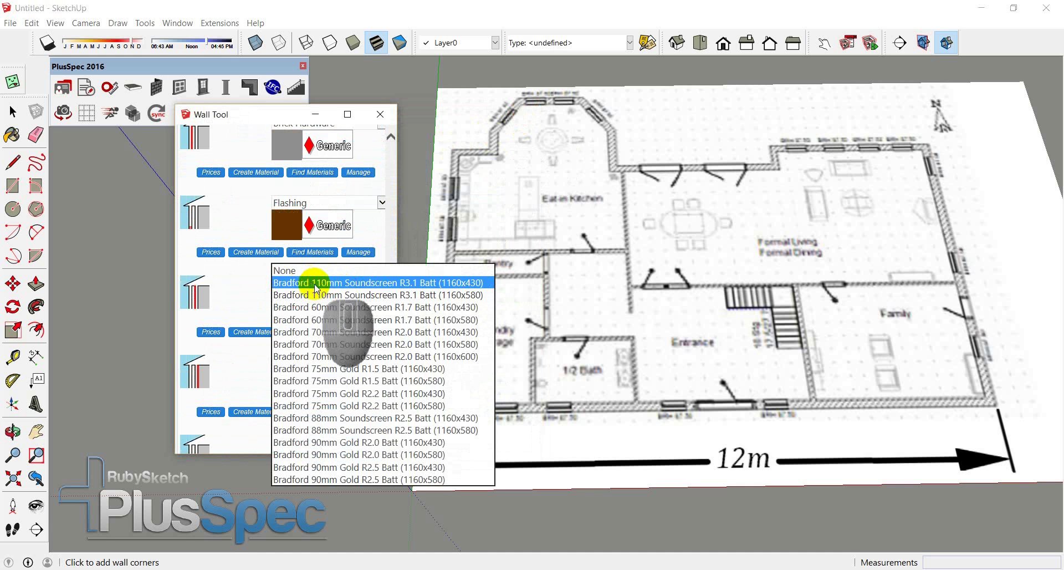
pyautogui.click(346, 296)
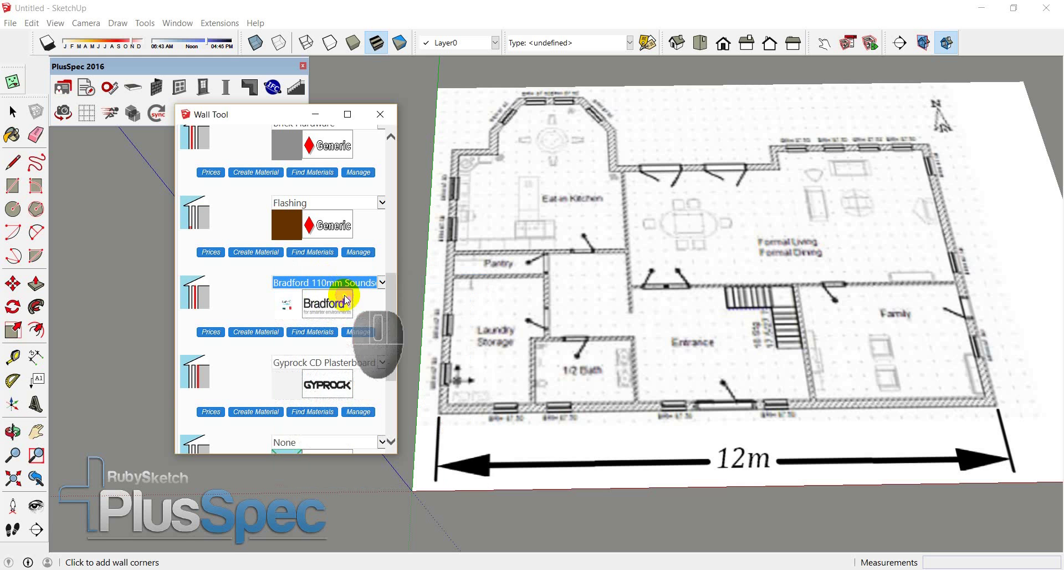
# Set the wall's termite barrier to HomeGuard Termite Barrier and submit the wall settings
pyautogui.scroll(-3, 388, 305)
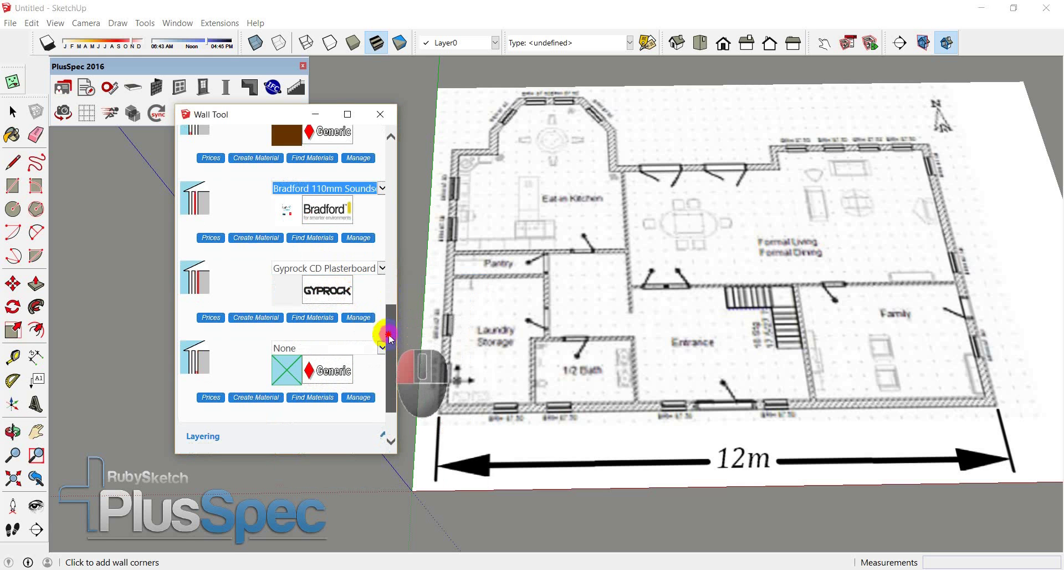
pyautogui.click(344, 347)
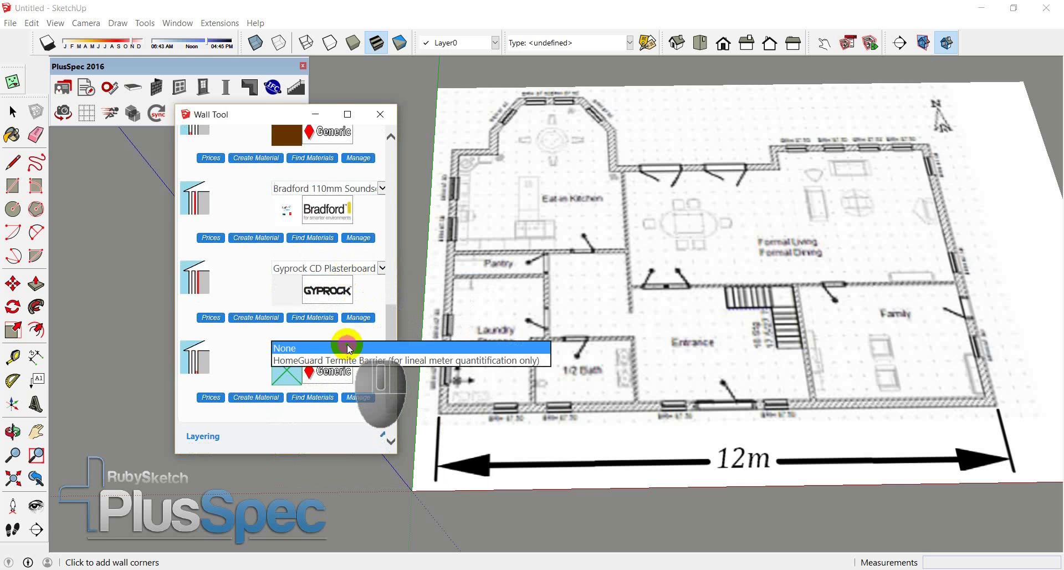
pyautogui.click(334, 361)
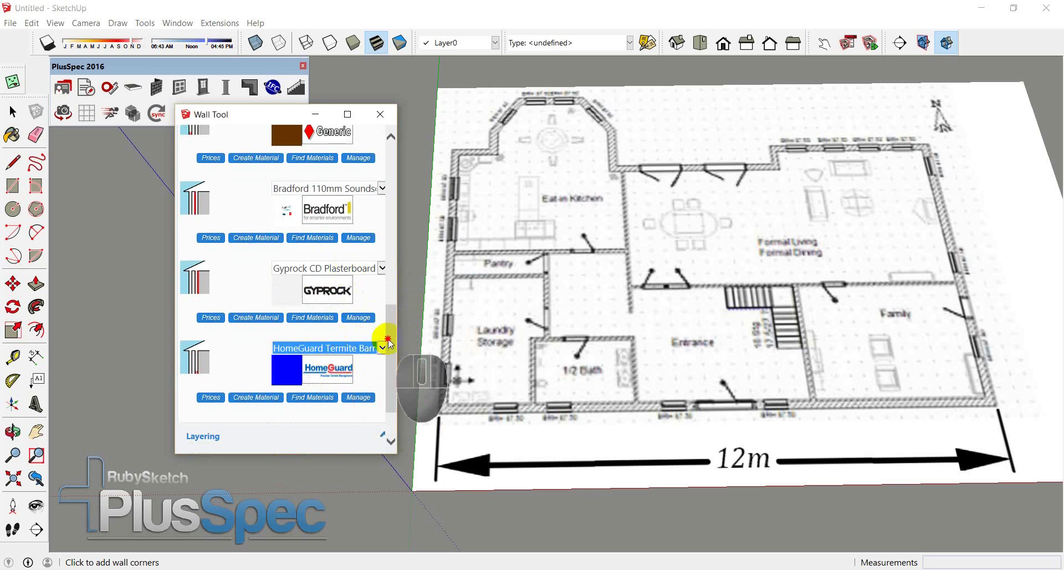
pyautogui.scroll(-3, 389, 344)
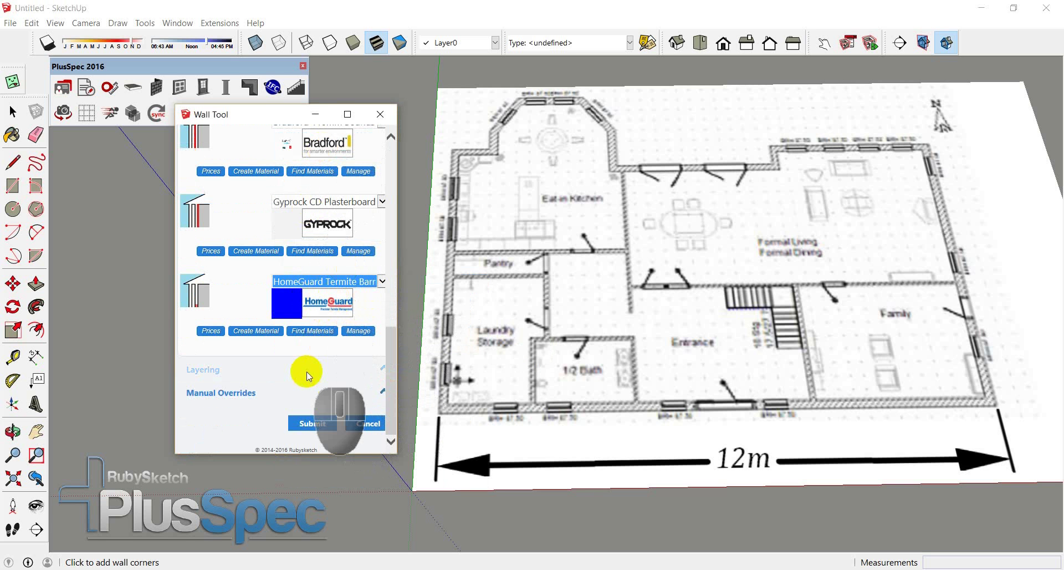
pyautogui.click(304, 423)
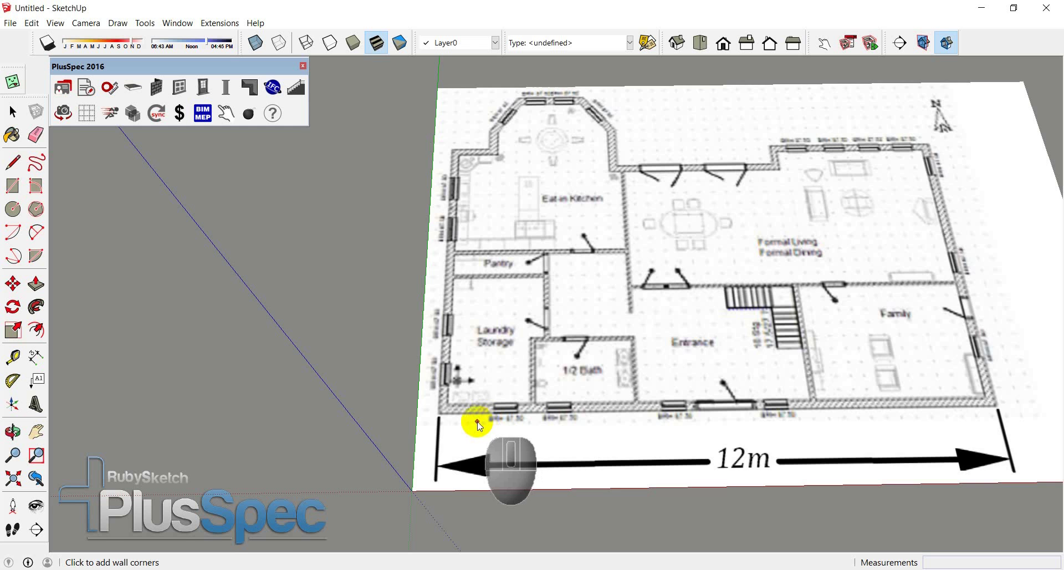
# Start the wall at the laundry's lower-left outer corner and shift its alignment so the brickwork lies inside the plan's outer edge
pyautogui.scroll(5, 463, 420)
pyautogui.scroll(5, 438, 409)
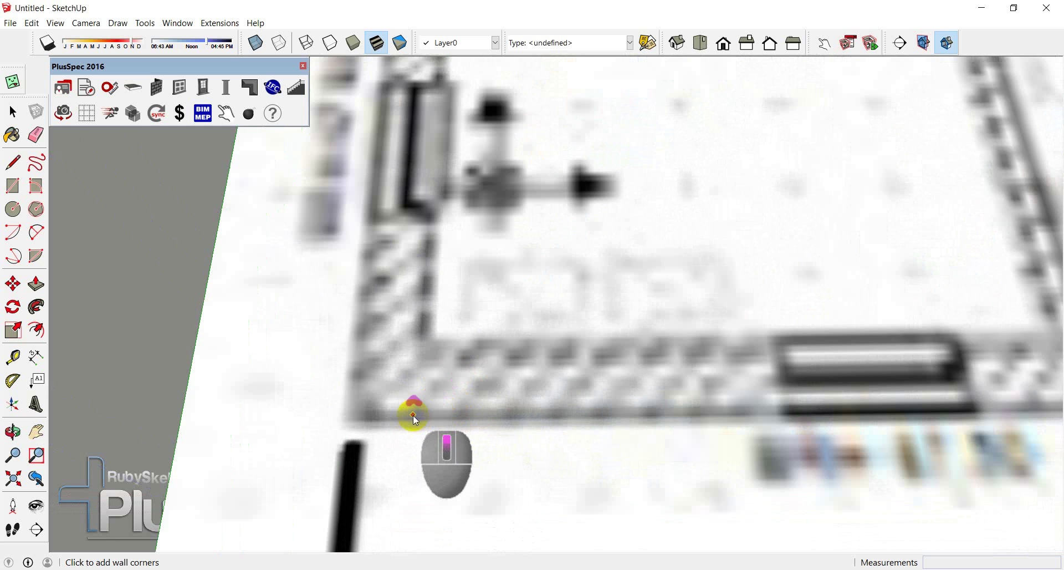
pyautogui.scroll(-1, 386, 424)
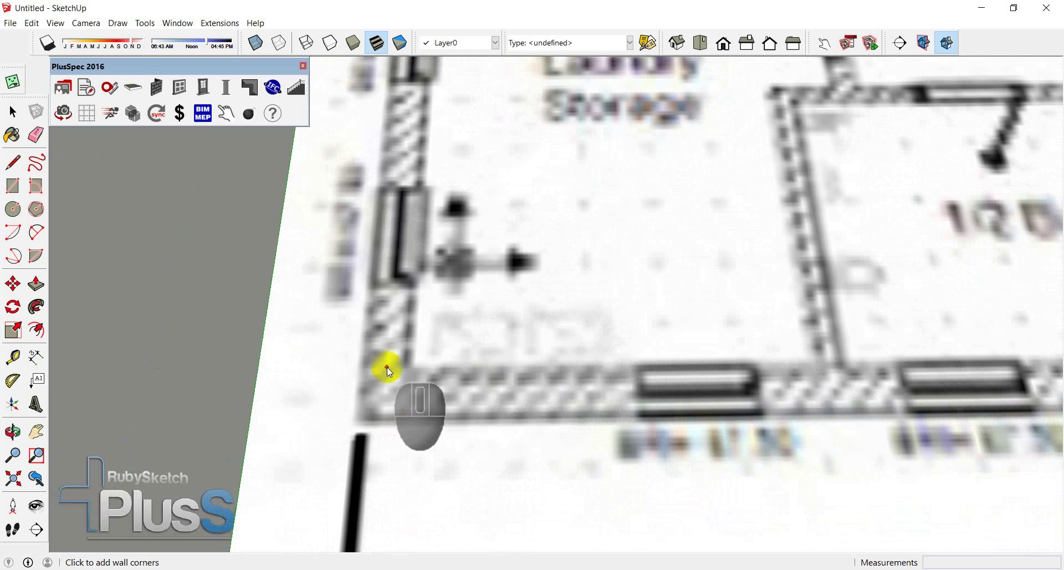
pyautogui.scroll(1, 370, 416)
pyautogui.scroll(1, 370, 416)
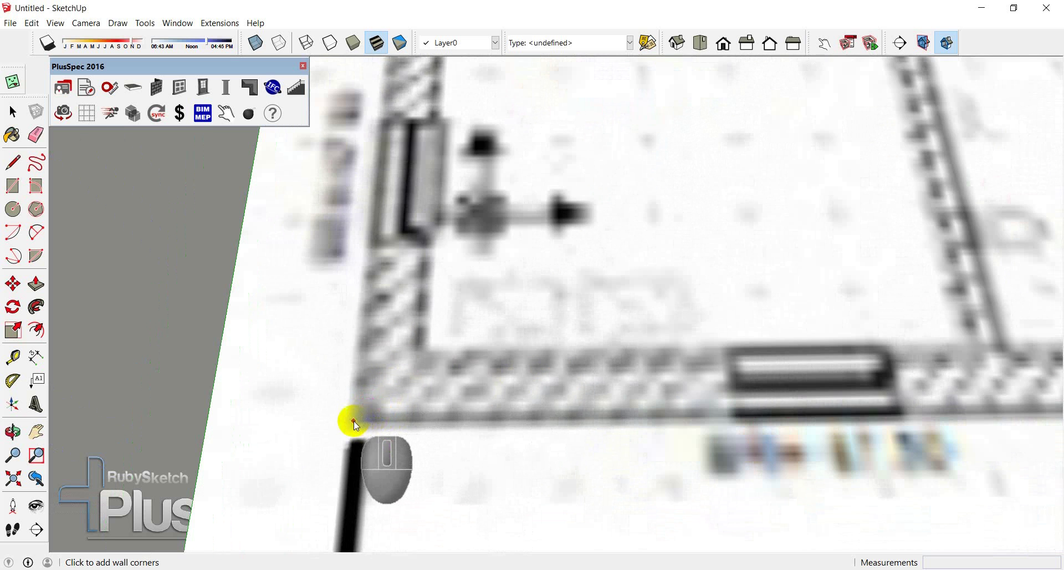
pyautogui.click(353, 420)
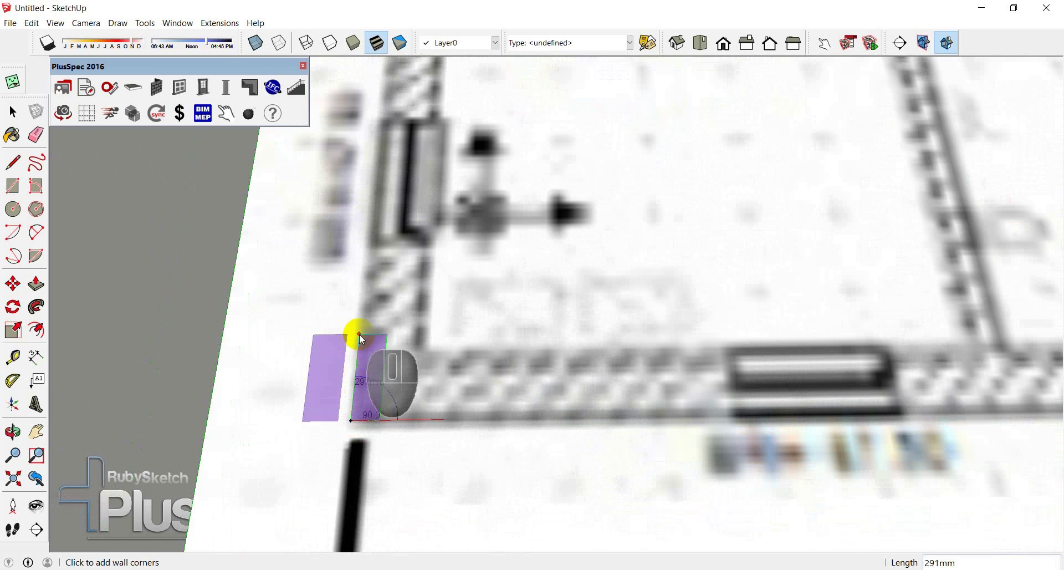
pyautogui.press('Right')
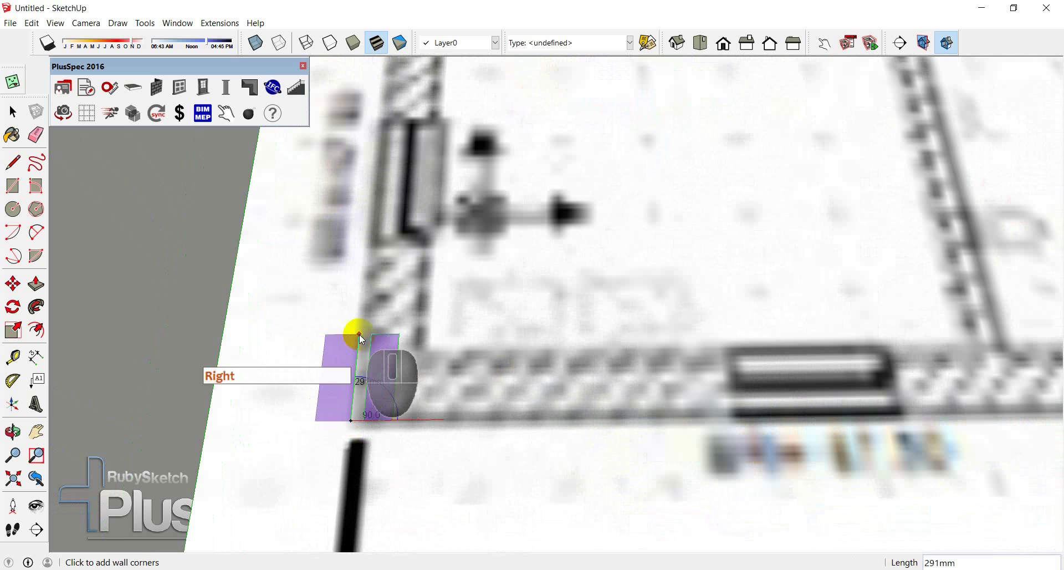
pyautogui.press('Right')
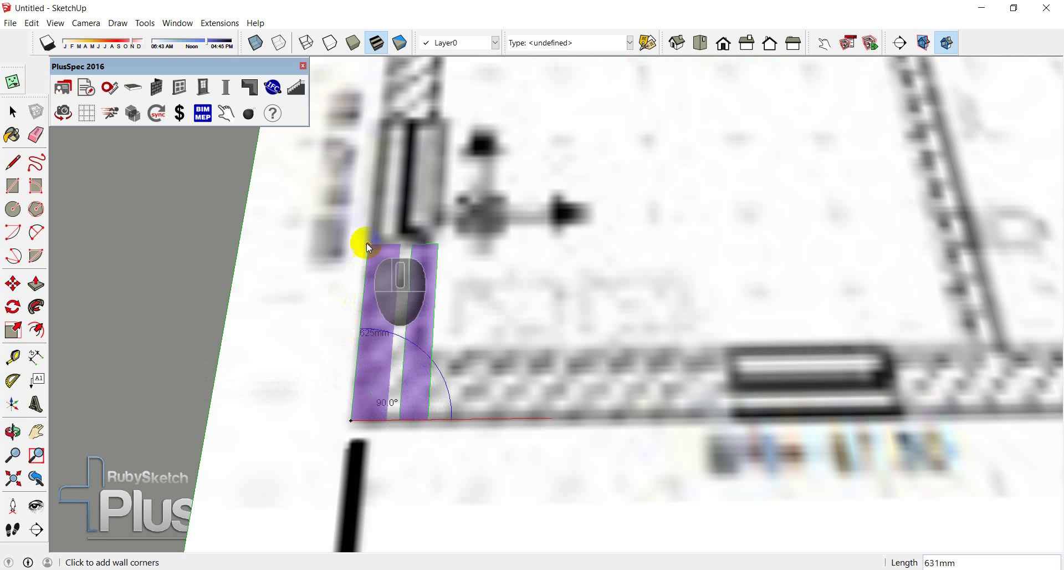
# Draw the left exterior wall about 6874 mm up to the kitchen's upper-left outer corner
pyautogui.scroll(-2, 366, 291)
pyautogui.scroll(2, 367, 291)
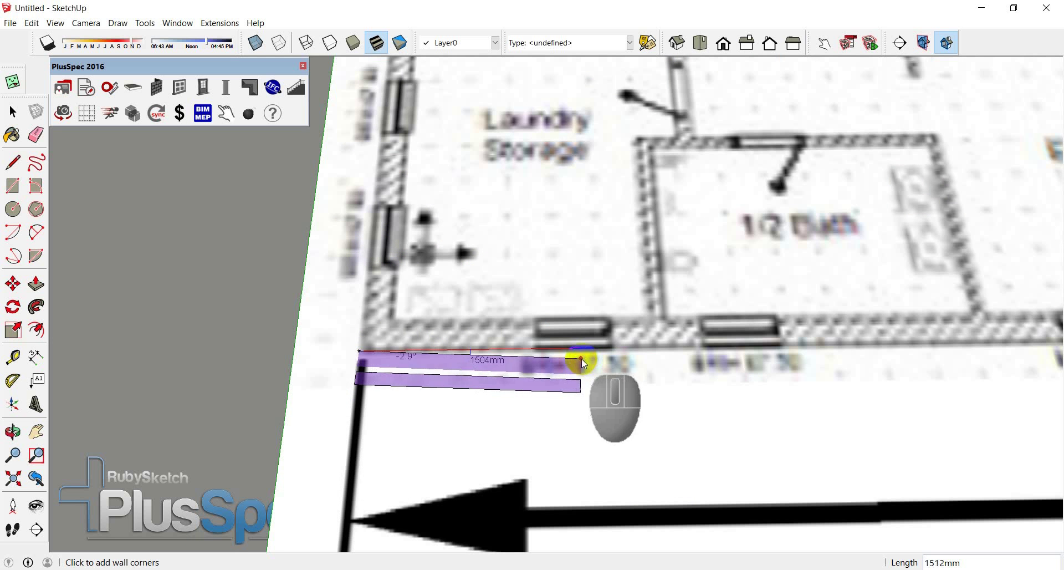
pyautogui.scroll(-5, 504, 380)
pyautogui.scroll(-5, 476, 388)
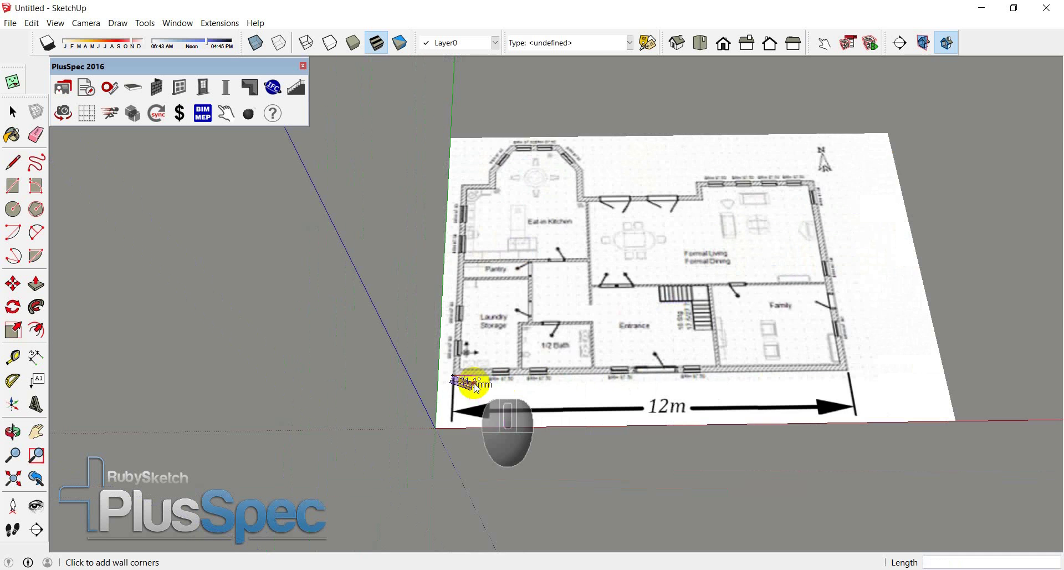
pyautogui.scroll(6, 482, 174)
pyautogui.scroll(3, 460, 184)
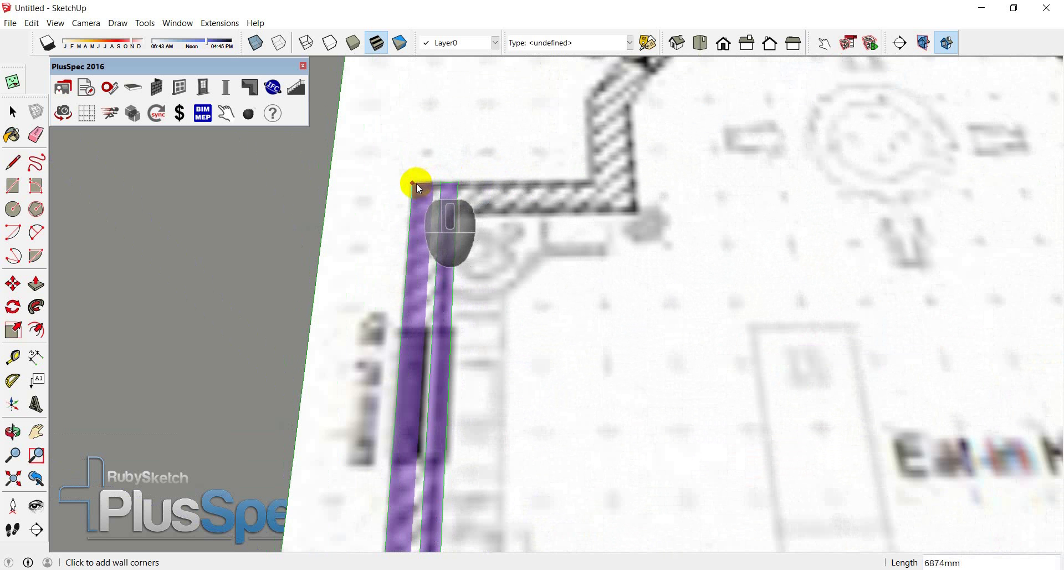
pyautogui.click(415, 183)
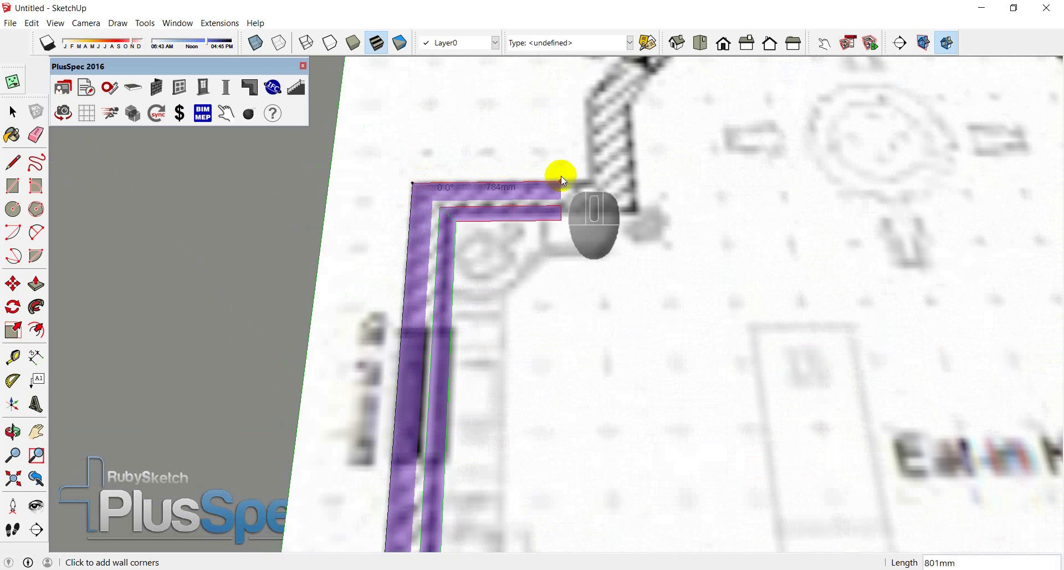
# Continue the wall about 945 mm across the kitchen's upper-left edge and about 557 mm up to the start of the bay
pyautogui.click(590, 184)
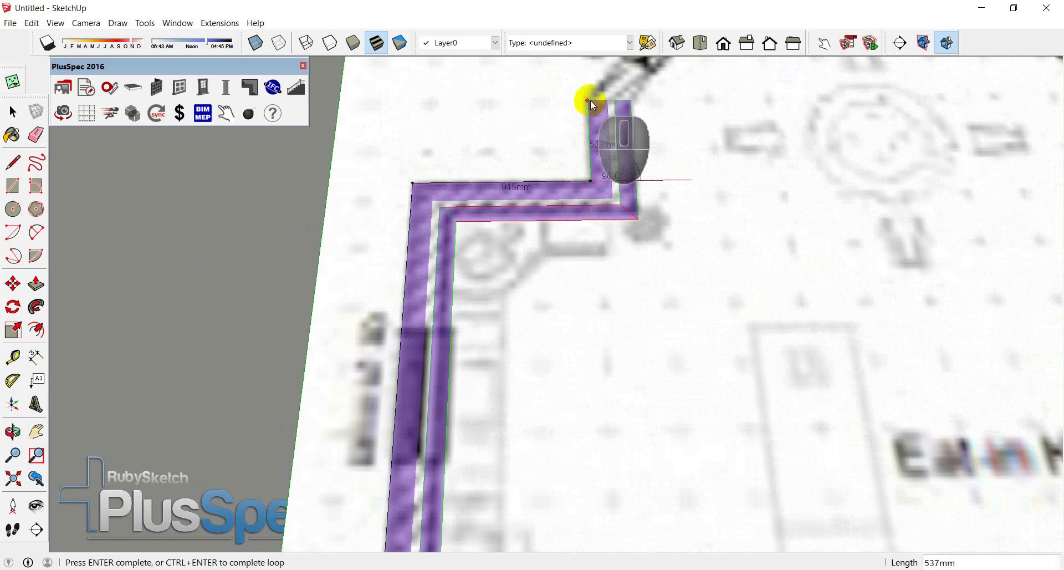
pyautogui.click(590, 100)
pyautogui.moveTo(590, 99); pyautogui.dragTo(435, 368, button='middle')
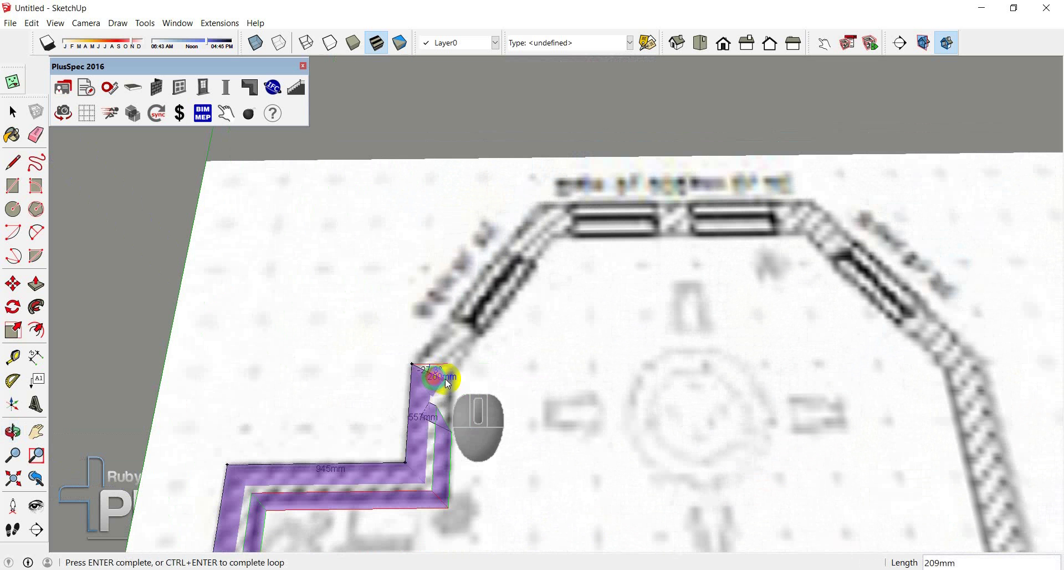
# Trace the kitchen bay with segments of about 1249, 1679 and 1313 mm, then about 1112 mm down to the living-room wall
pyautogui.click(537, 205)
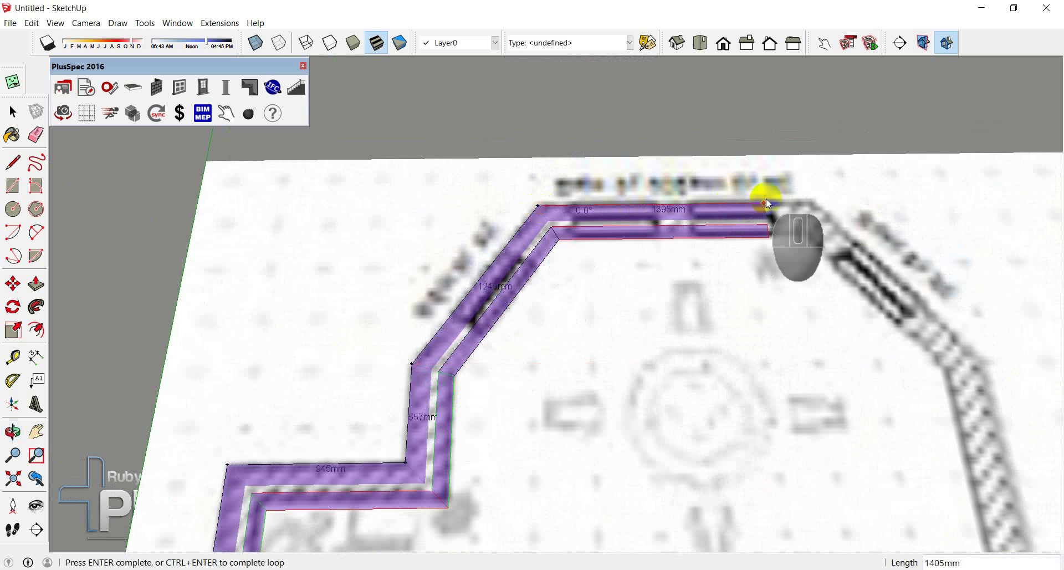
pyautogui.click(811, 201)
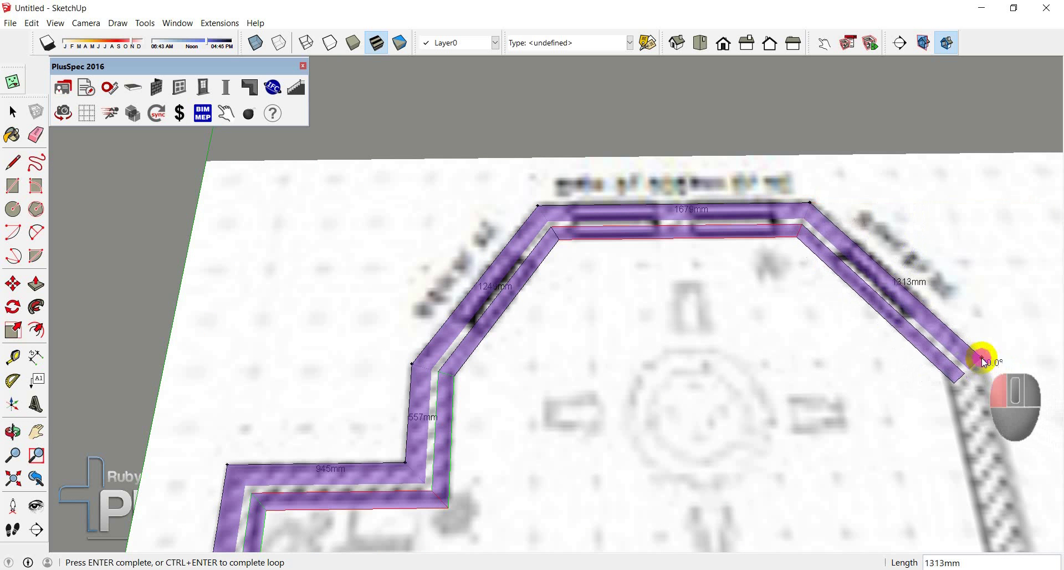
pyautogui.keyDown('shift'); pyautogui.moveTo(954, 430); pyautogui.dragTo(704, 268, button='middle'); pyautogui.keyUp('shift')
pyautogui.scroll(-1, 704, 269)
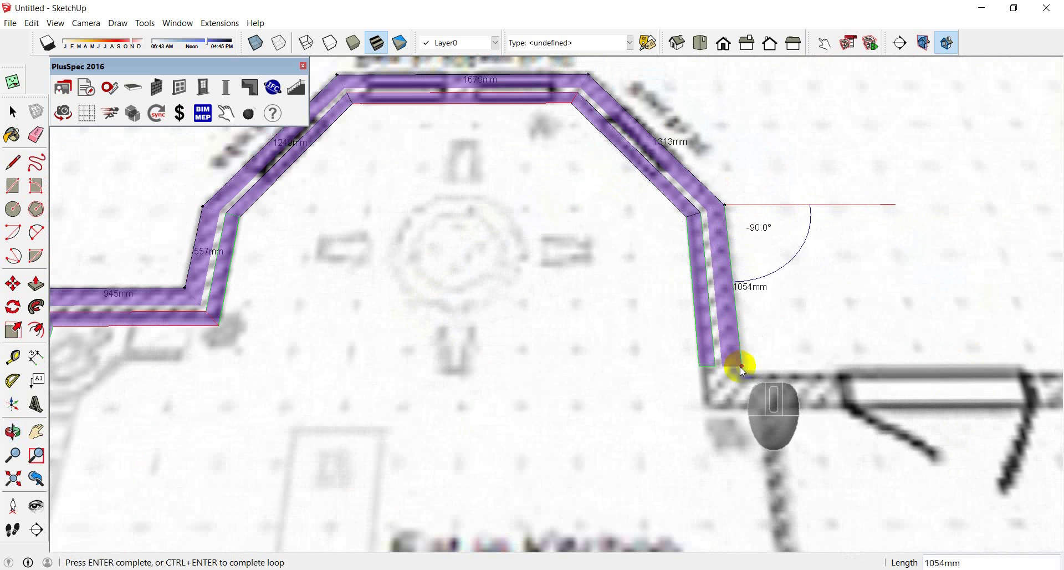
pyautogui.click(739, 374)
# Draw the wall about 3874 mm along the two door openings to the inner corner beside the formal living area
pyautogui.moveTo(813, 363); pyautogui.dragTo(603, 344, button='middle')
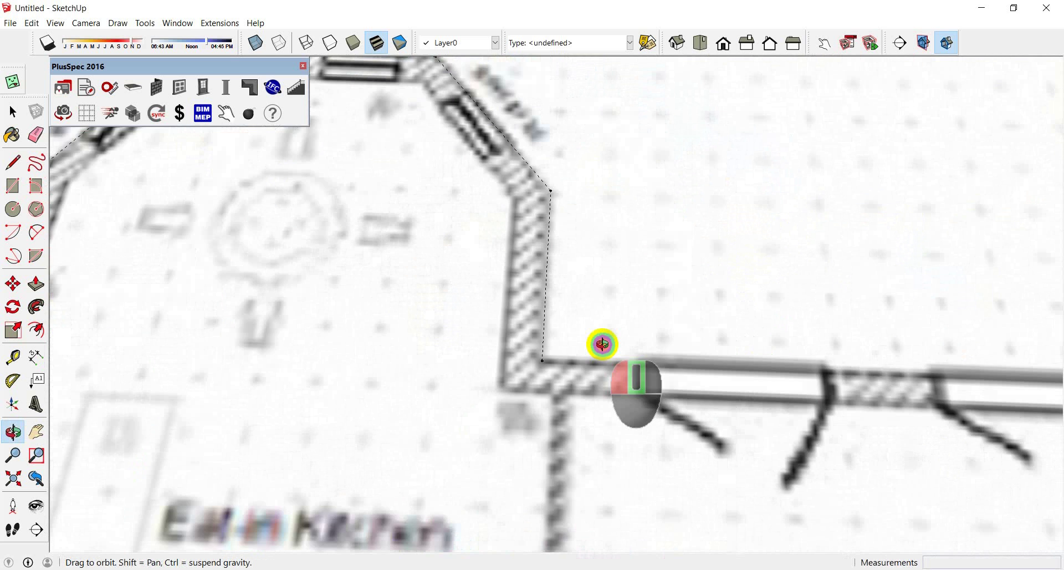
pyautogui.scroll(-6, 603, 346)
pyautogui.scroll(2, 753, 355)
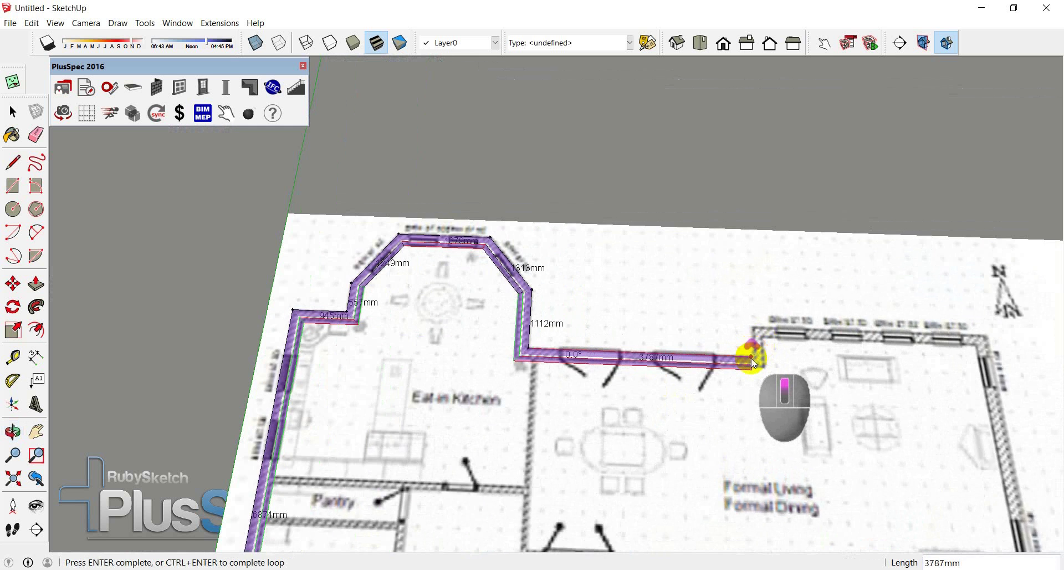
pyautogui.scroll(4, 751, 360)
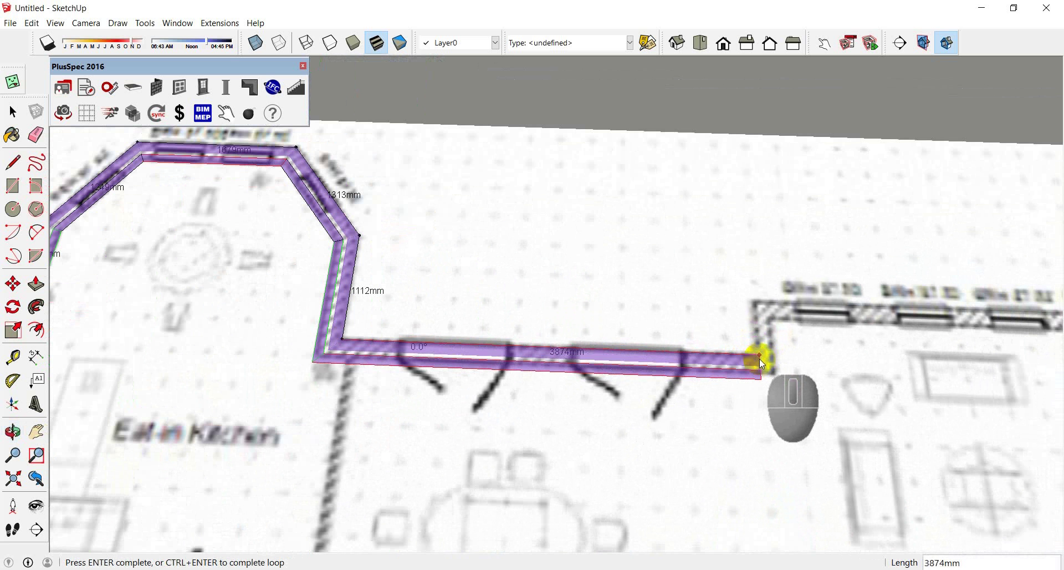
pyautogui.click(760, 359)
# Draw the short return about 556 mm up beside the formal living area, aligning its end with the kitchen's upper-left wall
pyautogui.scroll(3, 758, 302)
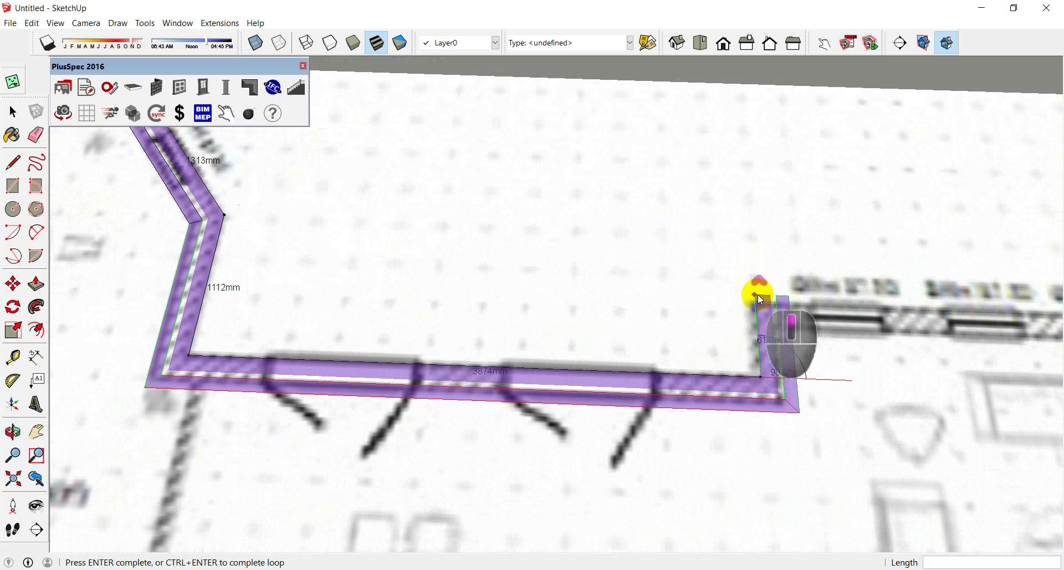
pyautogui.scroll(-5, 757, 295)
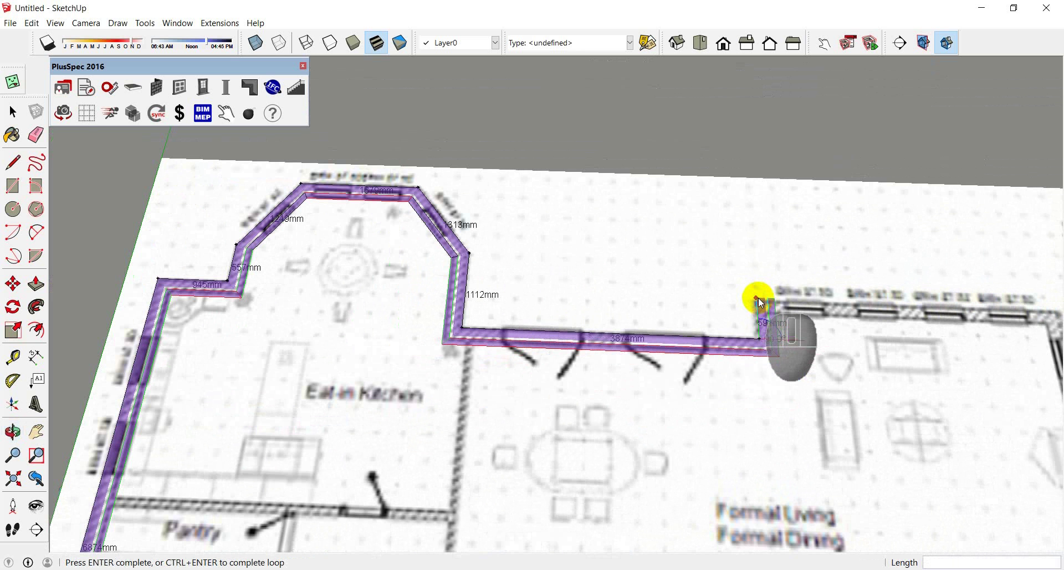
pyautogui.press('shift')
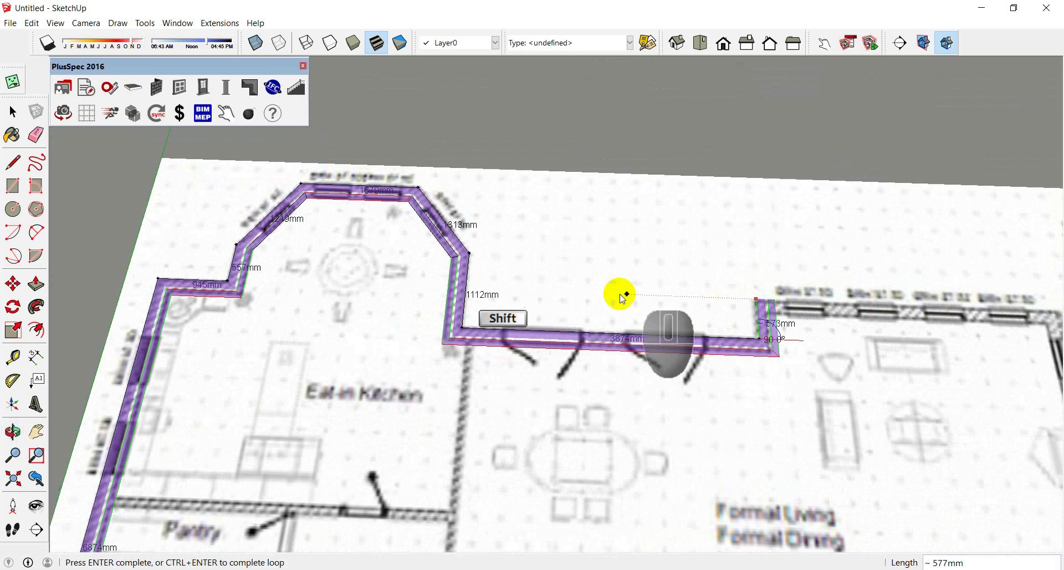
pyautogui.keyDown('shift'); pyautogui.click(229, 282); pyautogui.keyUp('shift')
# Draw the formal living area's upper wall about 3991 mm to the plan's upper-right outer corner
pyautogui.moveTo(885, 306); pyautogui.dragTo(600, 277, button='middle')
pyautogui.scroll(4, 674, 288)
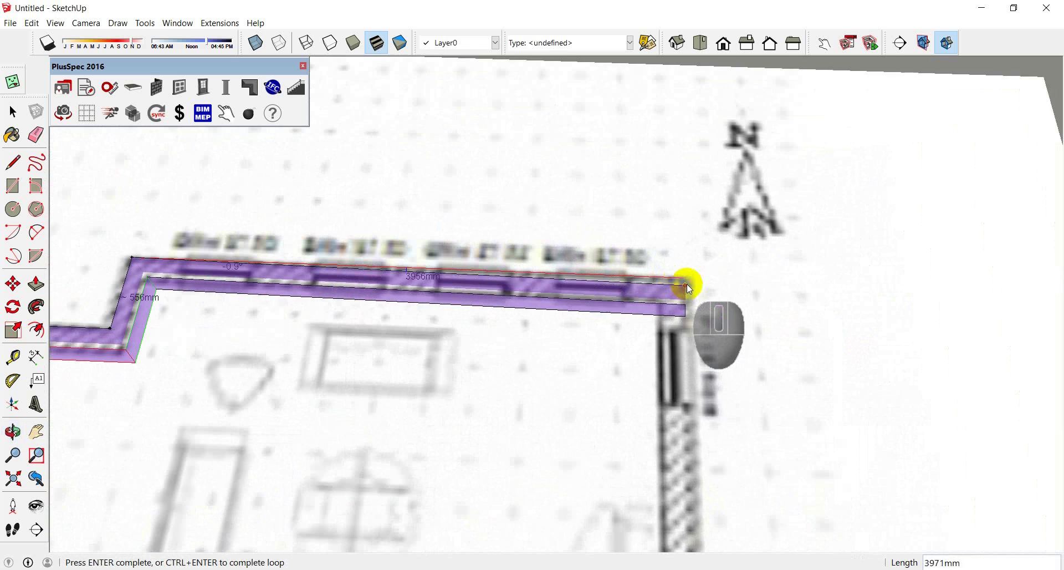
pyautogui.scroll(2, 687, 285)
pyautogui.scroll(-2, 693, 287)
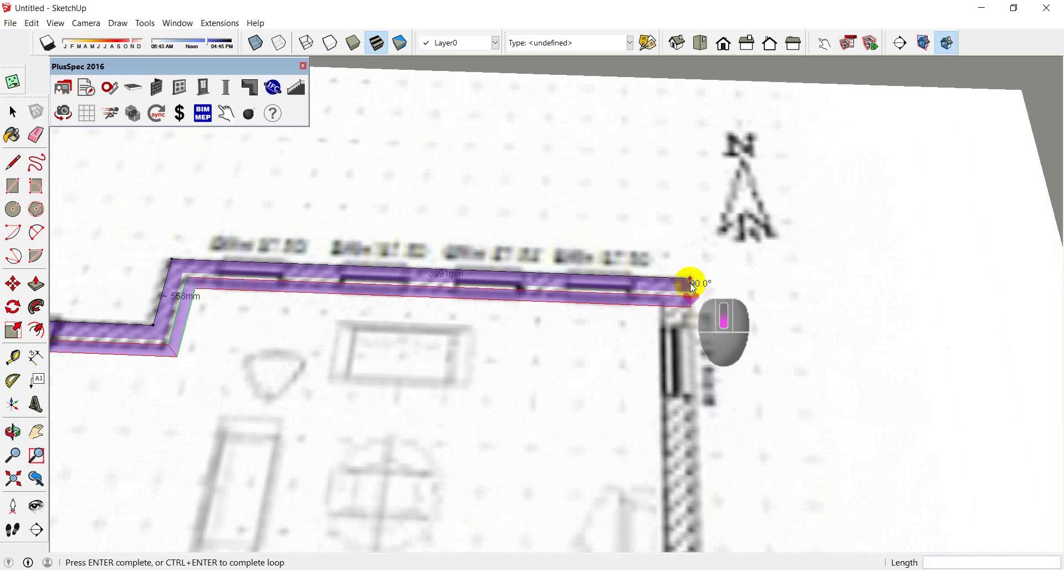
# Draw the east wall about 6874 mm, aligned with the starting corner, and close the loop with the front wall about 12017 mm
pyautogui.scroll(-1, 692, 288)
pyautogui.scroll(-5, 692, 287)
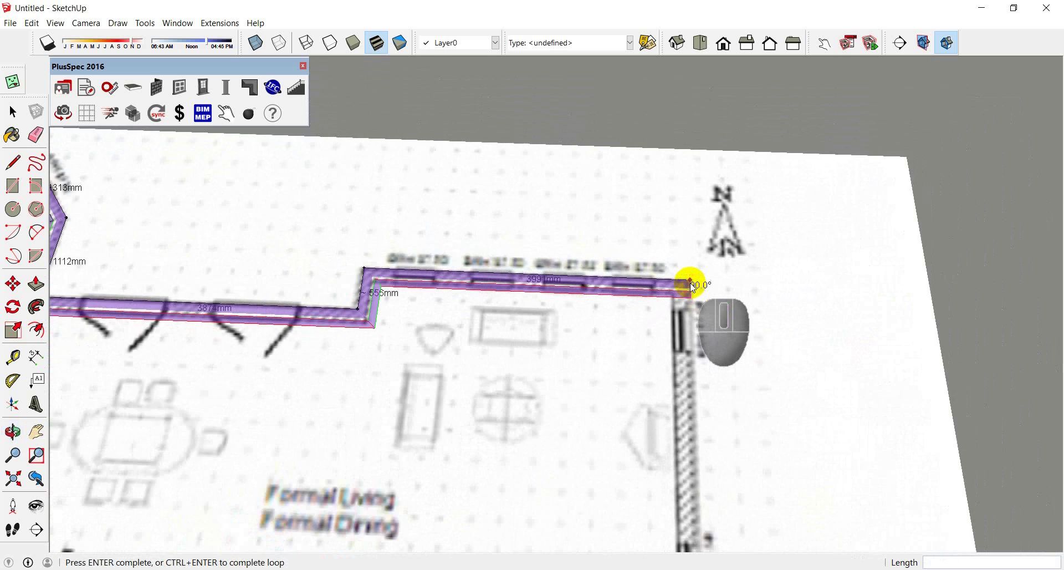
pyautogui.scroll(-5, 692, 287)
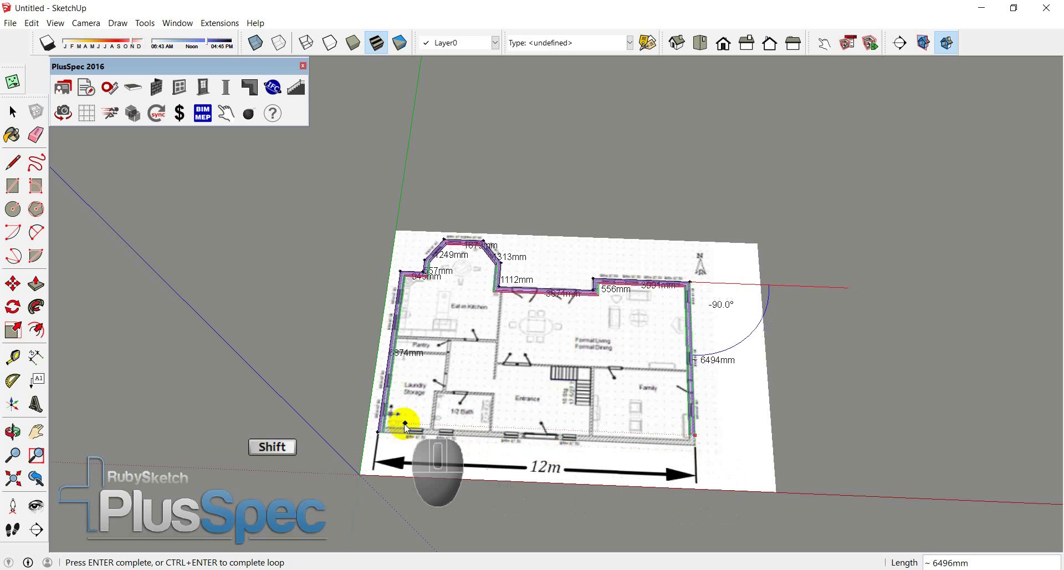
pyautogui.click(379, 435)
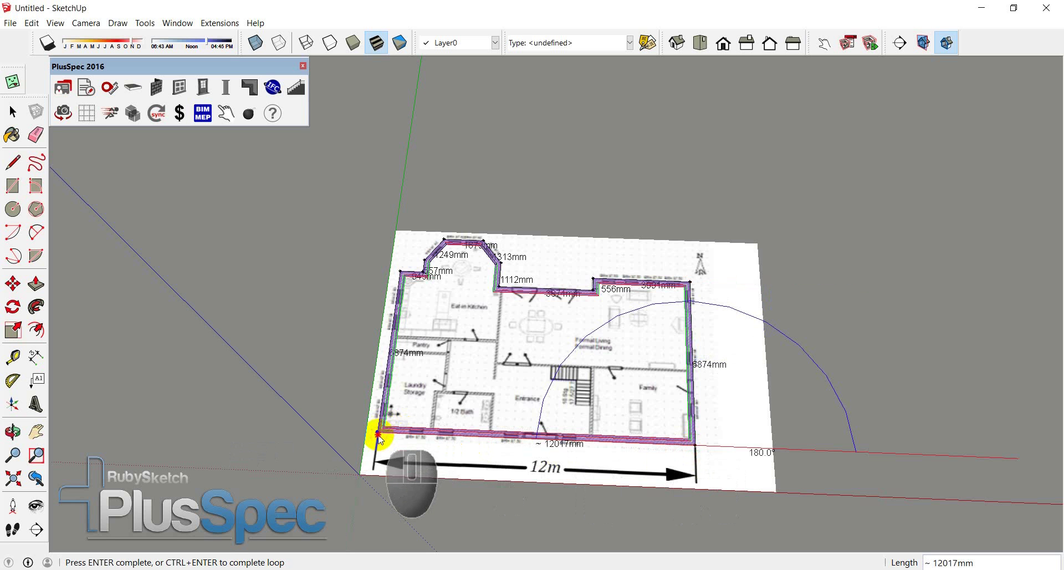
pyautogui.click(379, 434)
# Change the wall between the kitchen bay and the formal living projection to External Cladding with Plasterboard Interior
pyautogui.moveTo(451, 403); pyautogui.dragTo(911, 203, button='middle')
pyautogui.moveTo(697, 286); pyautogui.dragTo(500, 363, button='middle')
pyautogui.scroll(5, 543, 294)
pyautogui.press('space')
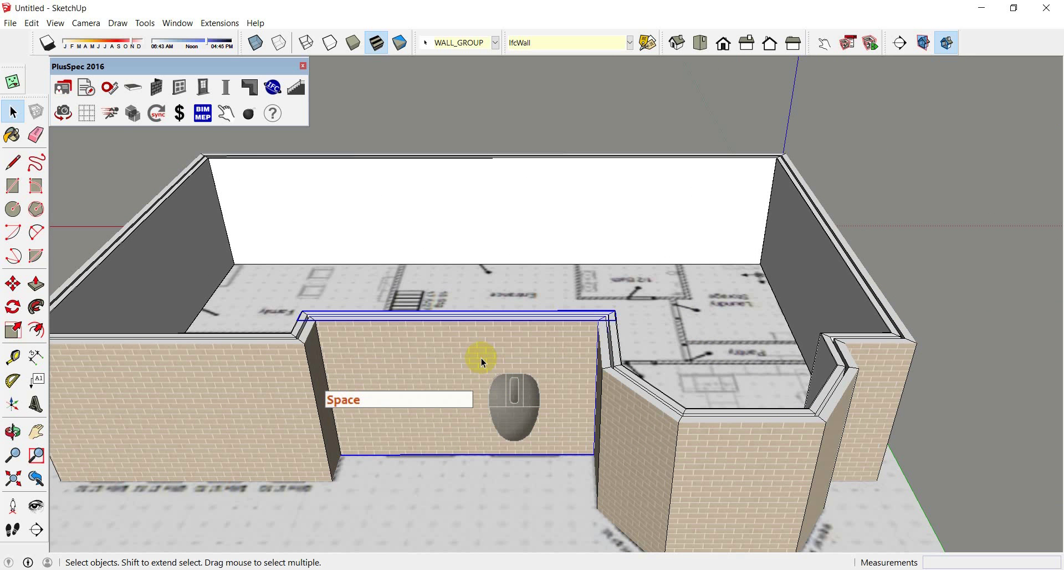
pyautogui.click(156, 87)
pyautogui.press('space')
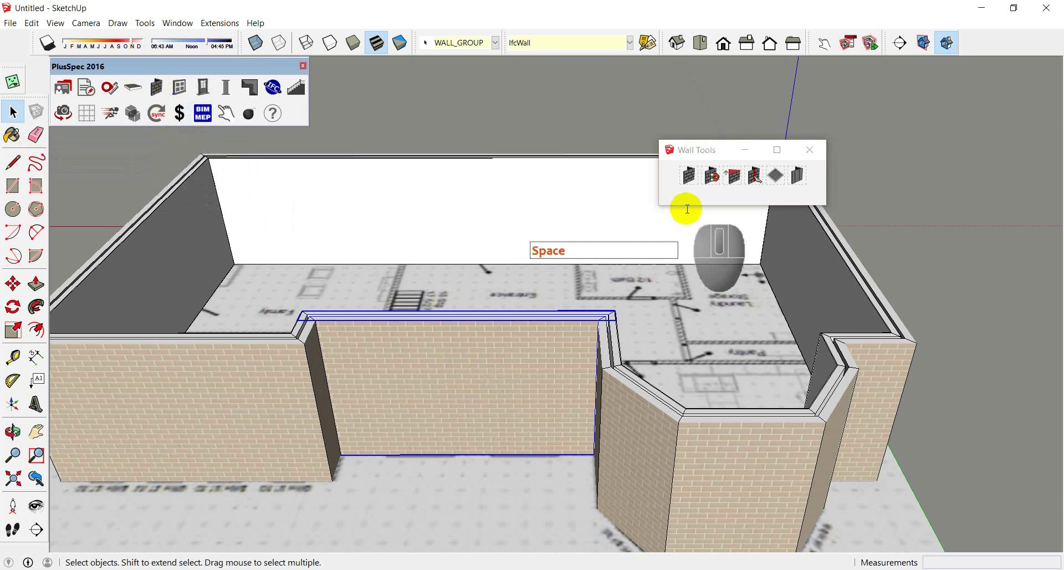
pyautogui.click(692, 177)
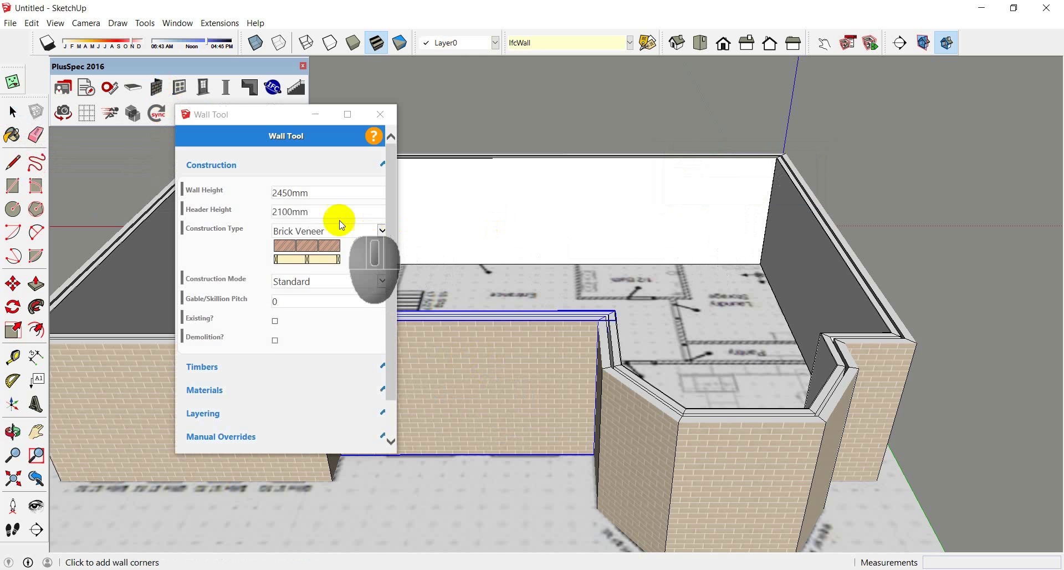
pyautogui.click(321, 229)
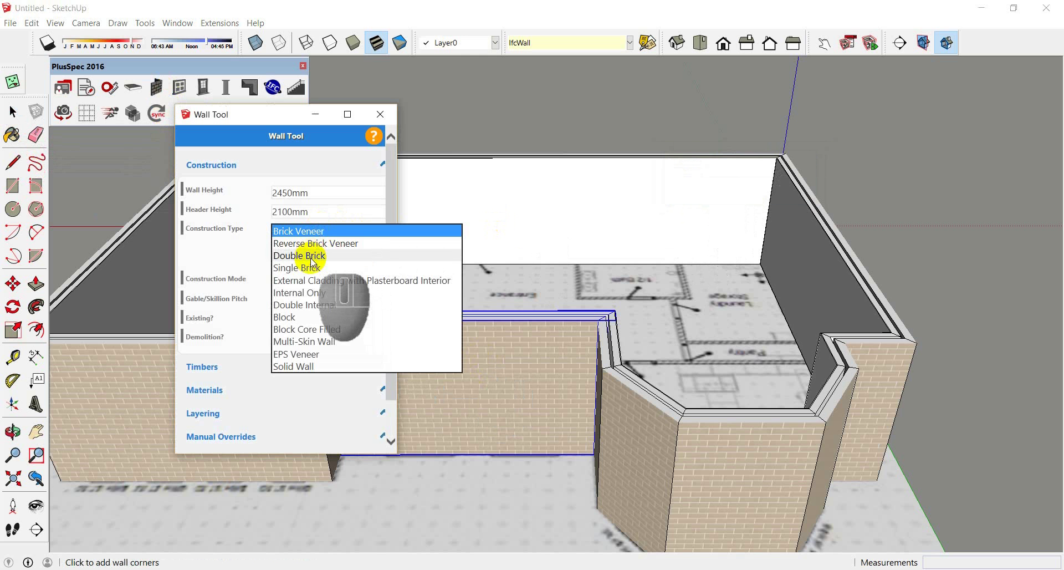
pyautogui.click(311, 282)
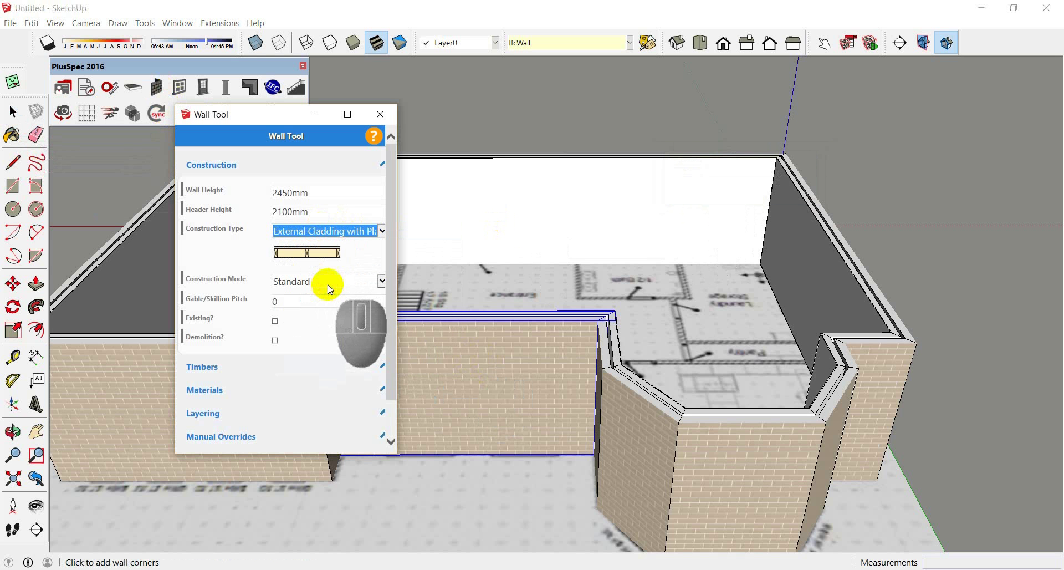
pyautogui.moveTo(393, 304); pyautogui.dragTo(398, 373)
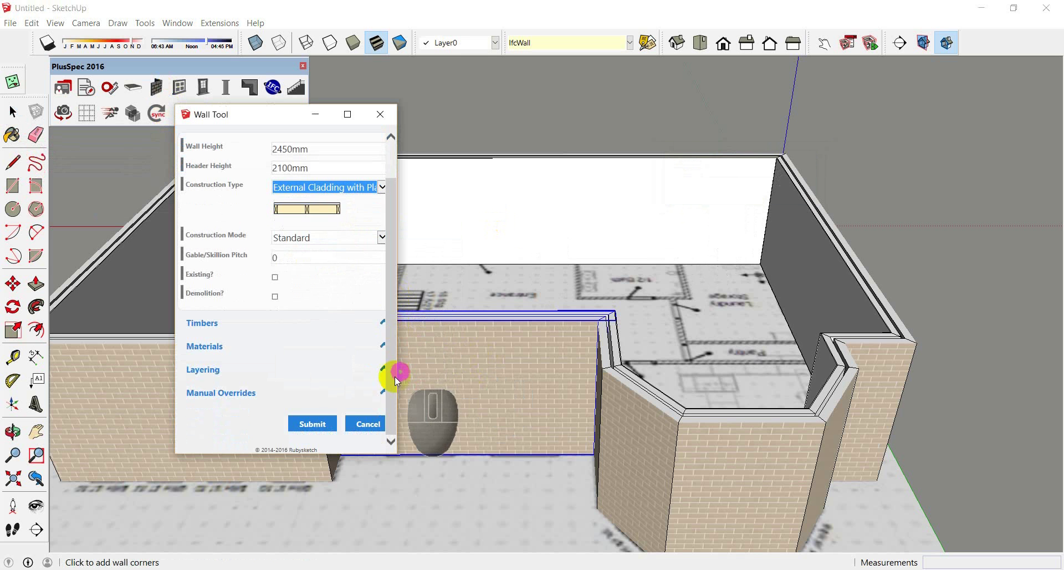
pyautogui.click(331, 424)
# Undo the construction type change on the wall beside the kitchen bay
pyautogui.moveTo(418, 352); pyautogui.dragTo(391, 420, button='middle')
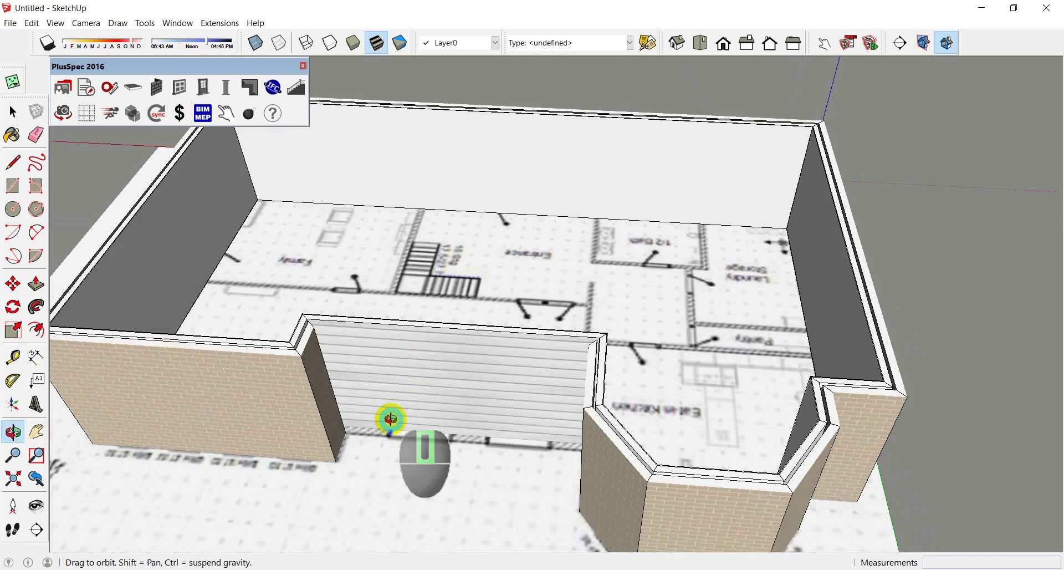
pyautogui.scroll(5, 368, 408)
pyautogui.scroll(5, 313, 368)
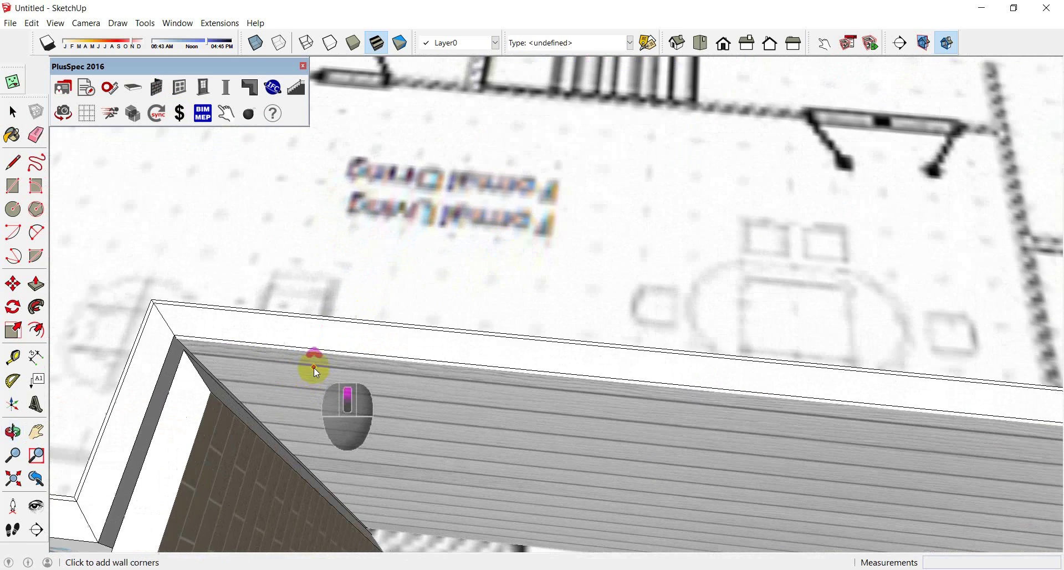
pyautogui.scroll(-4, 389, 391)
pyautogui.moveTo(506, 424); pyautogui.dragTo(605, 325, button='middle')
pyautogui.press('ctrl')
pyautogui.hotkey('ctrl', 'z')
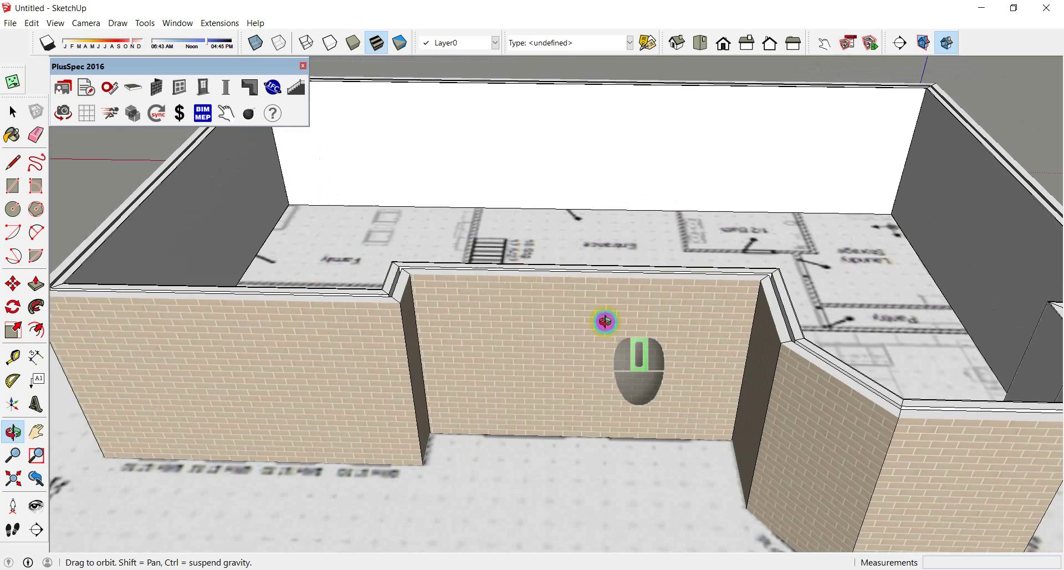
# Examine the exterior brickwork and wall corners, and the internal partitions shown on the floor plan
pyautogui.scroll(-2, 606, 325)
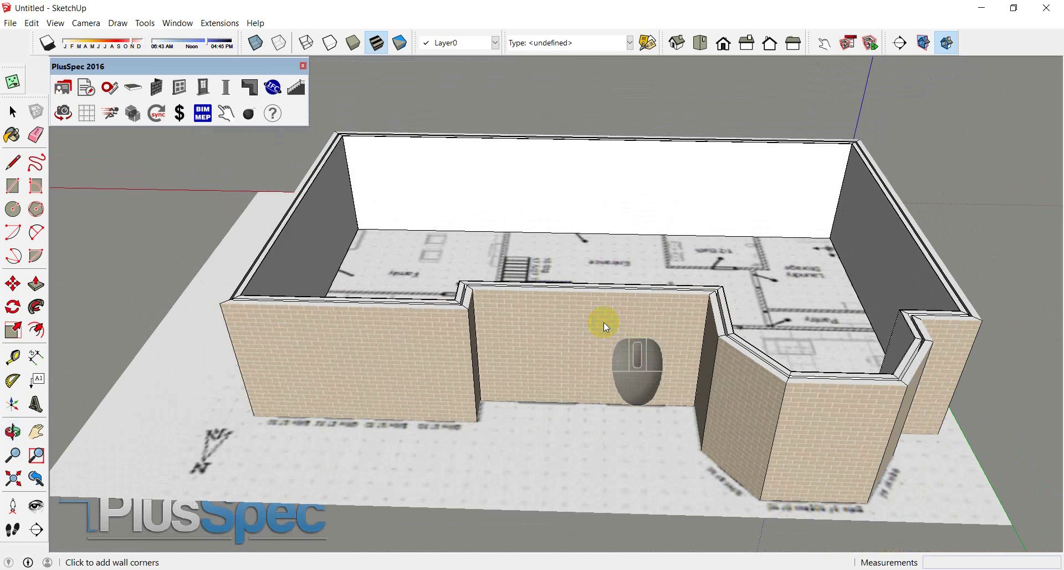
pyautogui.moveTo(605, 326); pyautogui.dragTo(798, 247, button='middle')
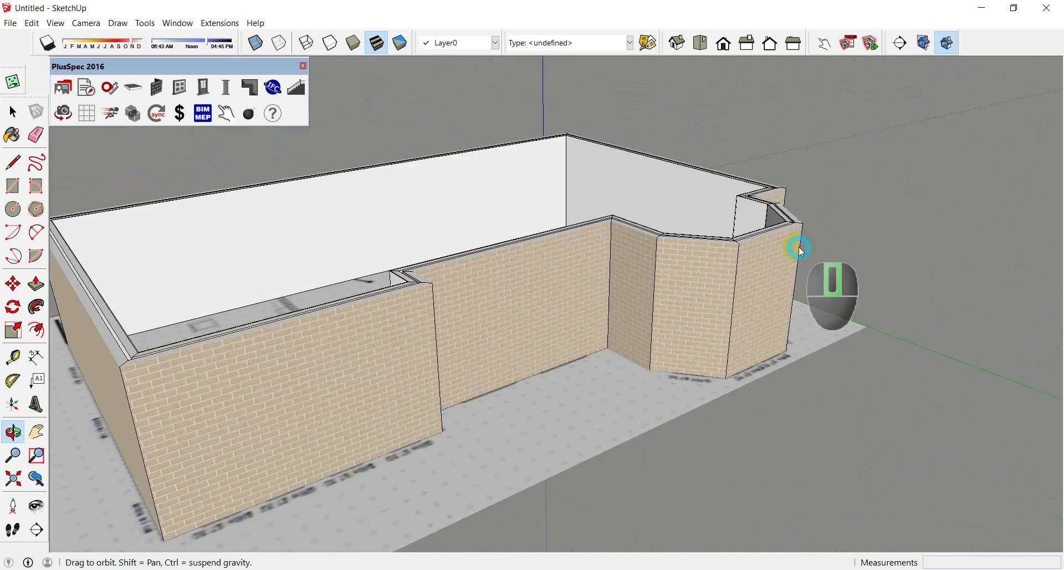
pyautogui.moveTo(574, 290); pyautogui.dragTo(526, 297, button='middle')
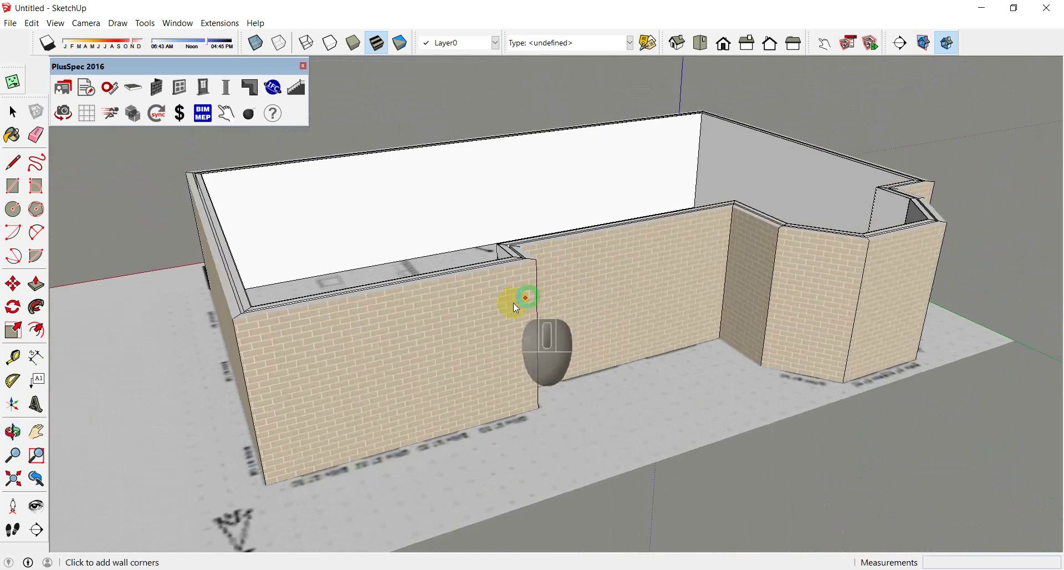
pyautogui.scroll(10, 305, 353)
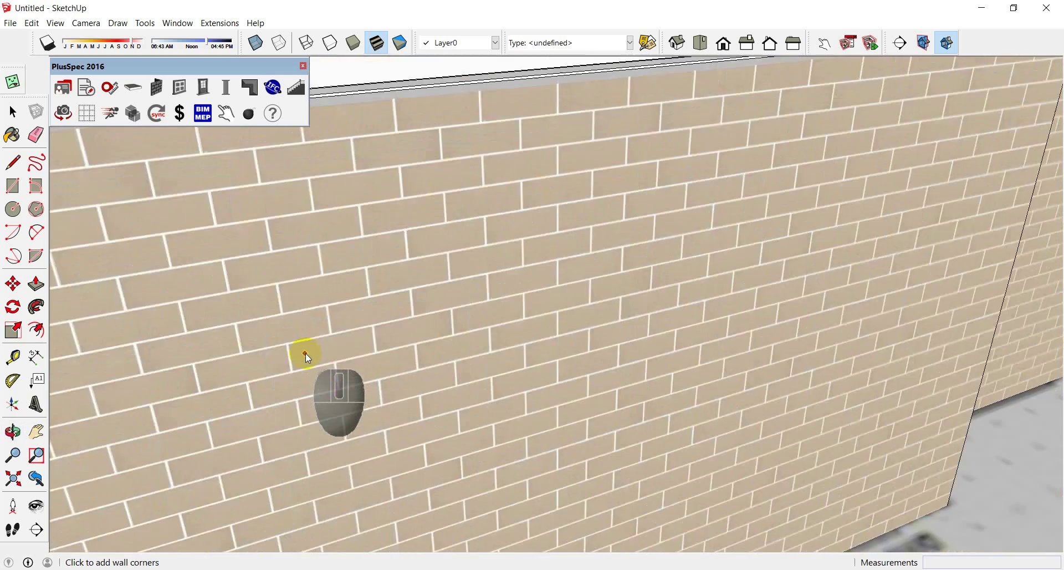
pyautogui.scroll(-8, 305, 354)
pyautogui.moveTo(347, 344); pyautogui.dragTo(699, 394, button='middle')
pyautogui.scroll(3, 672, 242)
pyautogui.moveTo(668, 199); pyautogui.dragTo(660, 338, button='middle')
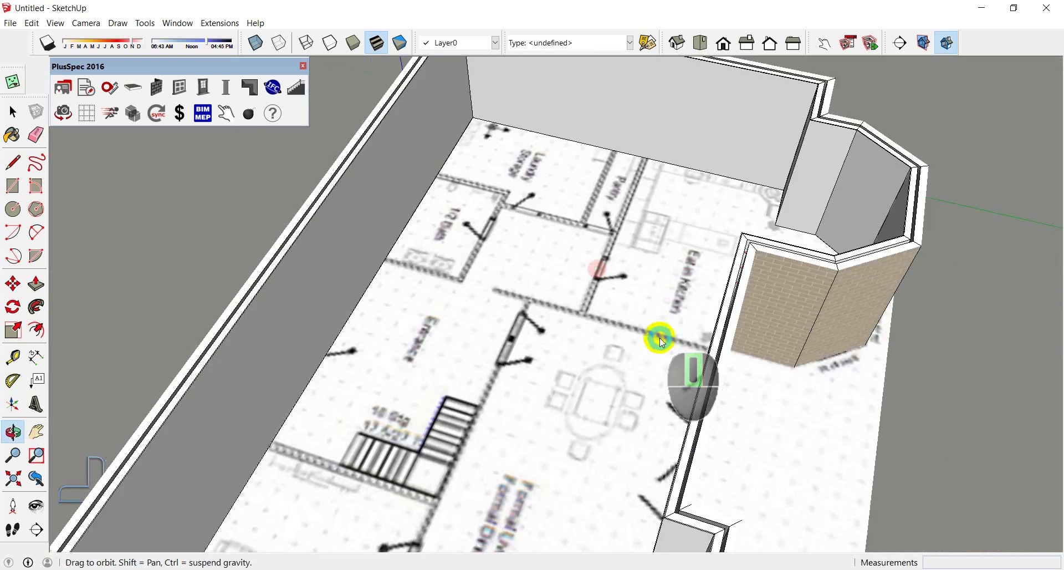
pyautogui.scroll(2, 602, 237)
pyautogui.moveTo(602, 237); pyautogui.dragTo(589, 334, button='middle')
pyautogui.scroll(1, 589, 334)
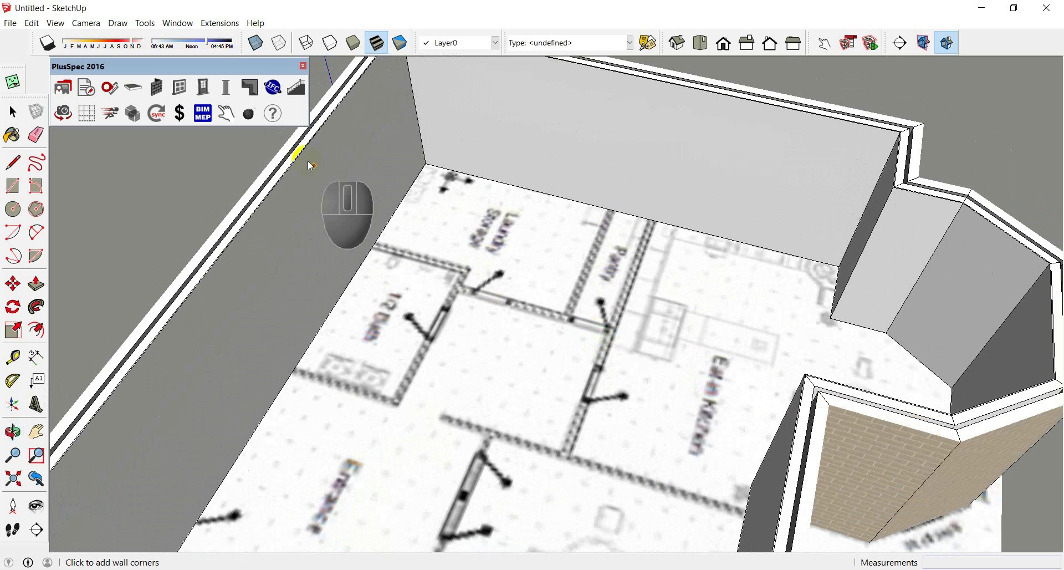
# Start a new PlusSpec wall with the construction type Internal Only
pyautogui.click(158, 89)
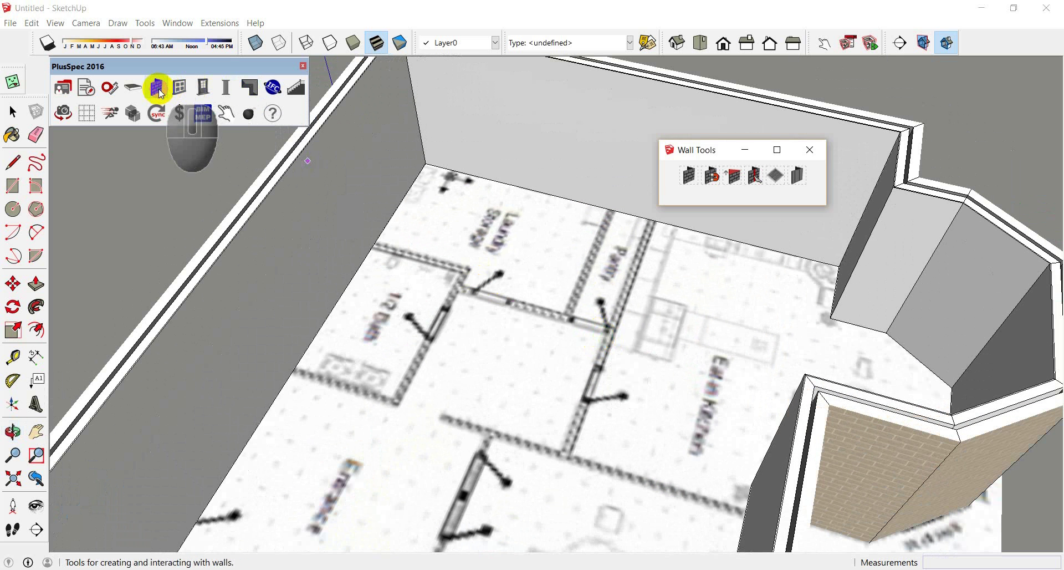
pyautogui.click(688, 175)
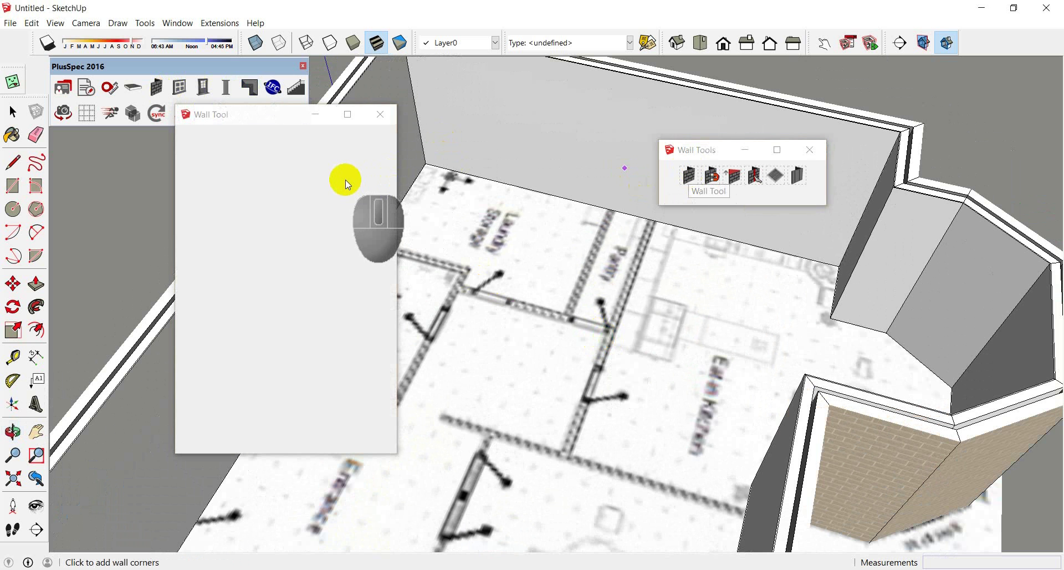
pyautogui.click(380, 229)
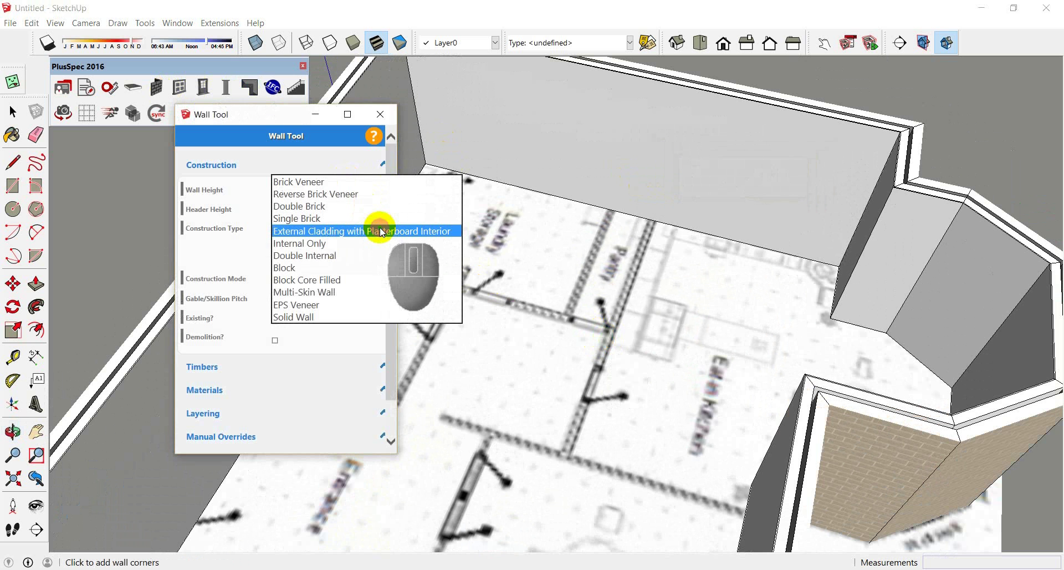
pyautogui.click(331, 248)
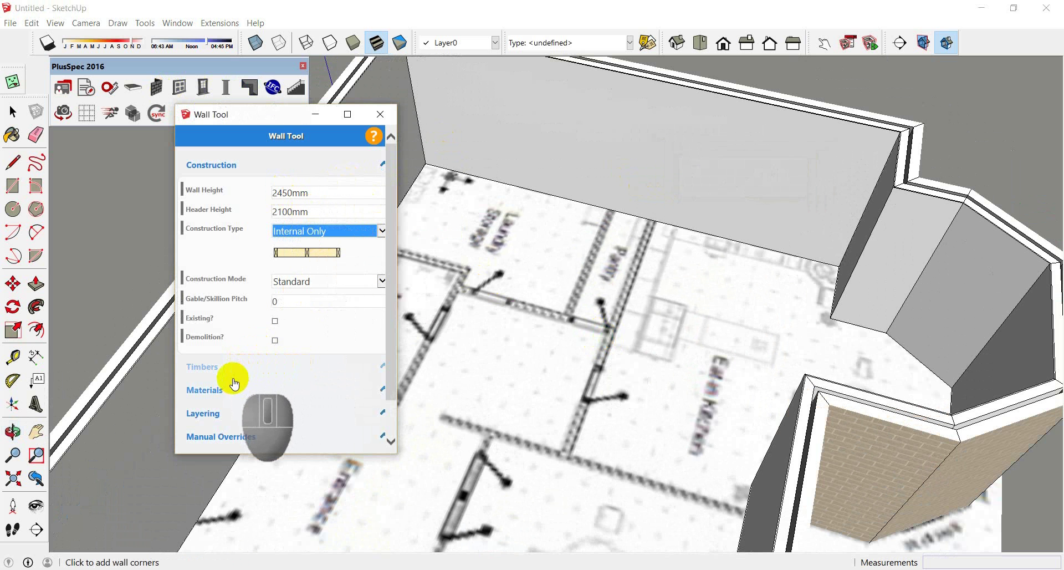
# Set the internal wall's timber framing to 1 top plate and submit the wall settings
pyautogui.click(213, 369)
pyautogui.scroll(-3, 280, 340)
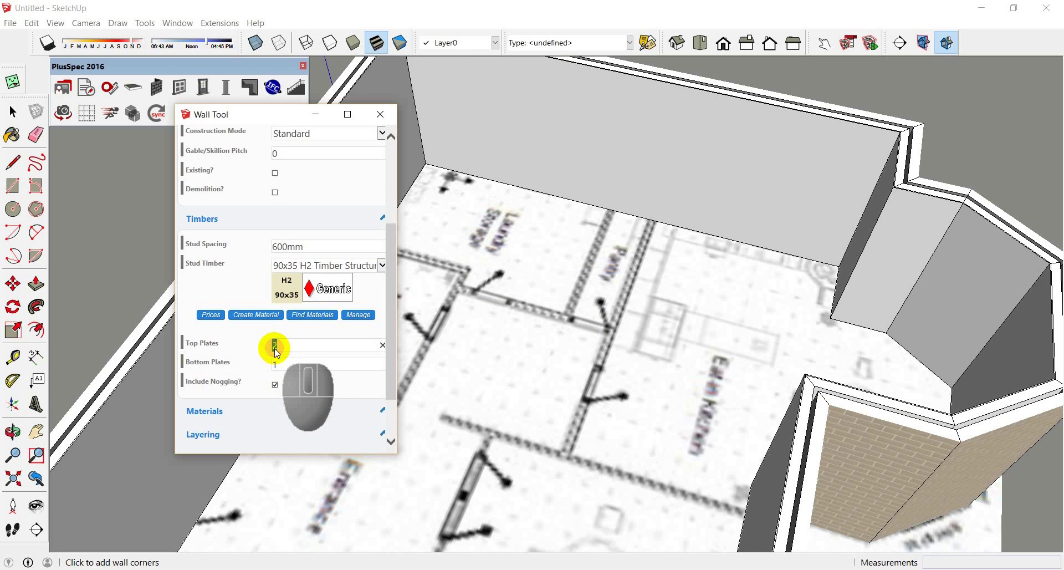
pyautogui.scroll(5, 308, 232)
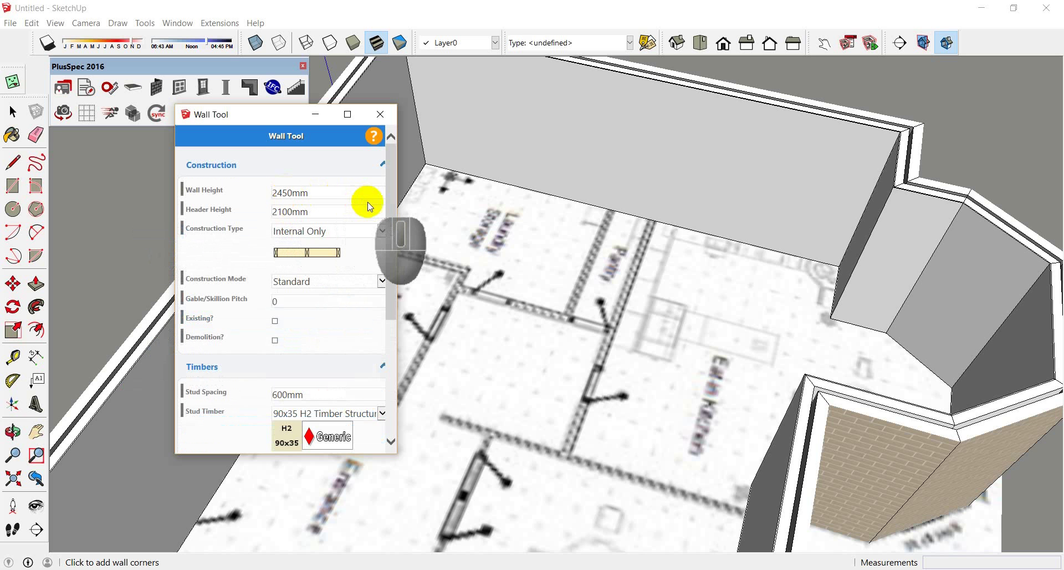
pyautogui.moveTo(391, 210); pyautogui.dragTo(404, 309)
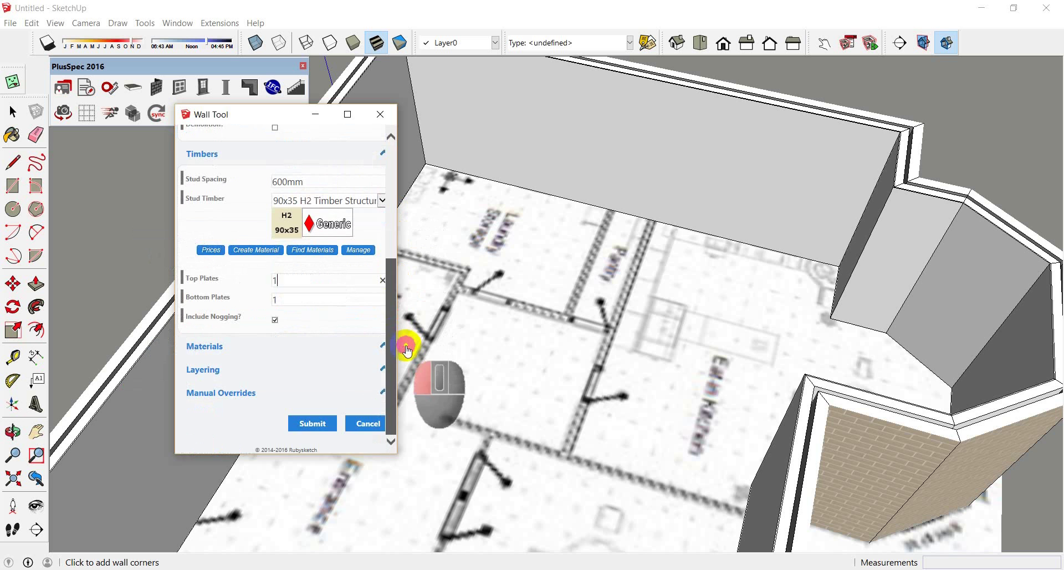
pyautogui.click(326, 422)
# Draw the internal wall run of about 2171, 2250 and 1888 mm around the pantry, laundry and half bath, ending at the front wall
pyautogui.scroll(5, 665, 233)
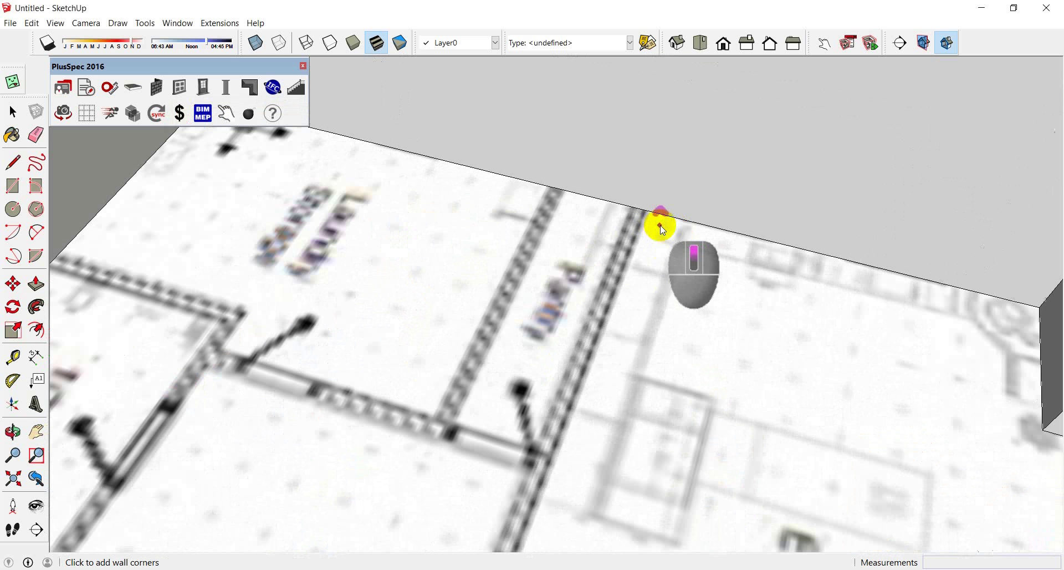
pyautogui.click(649, 213)
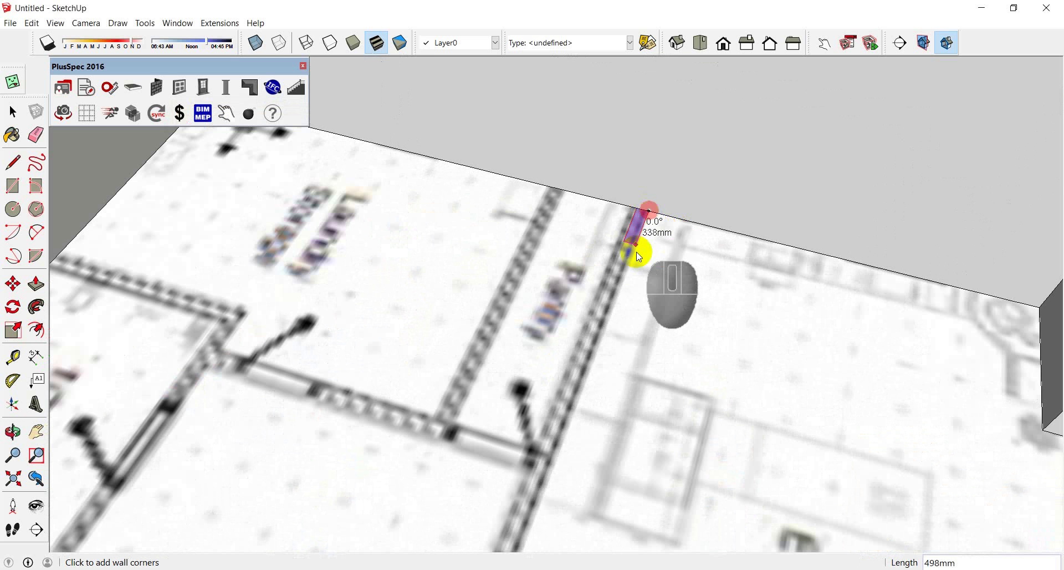
pyautogui.scroll(-3, 623, 300)
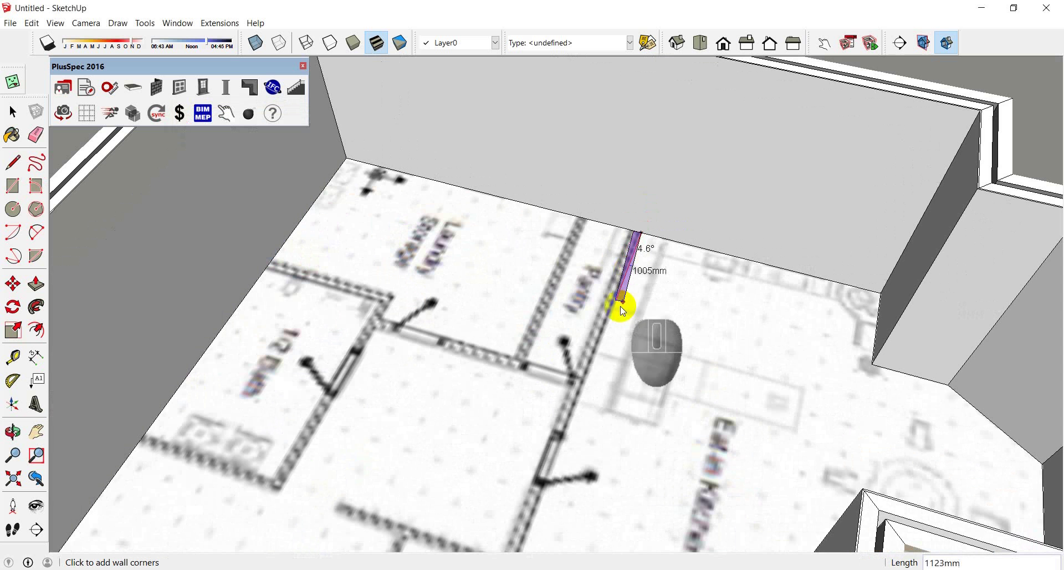
pyautogui.click(582, 389)
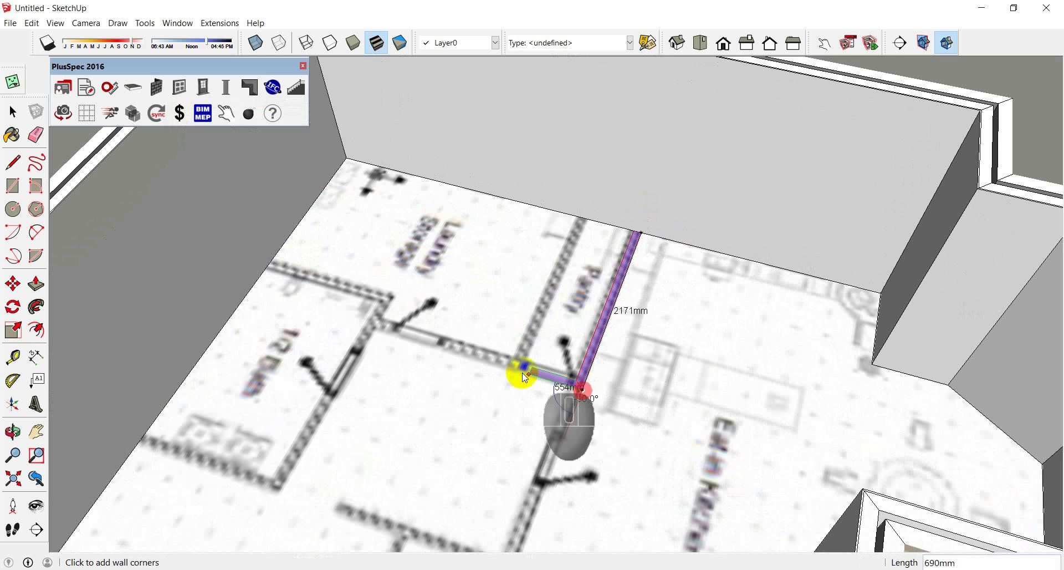
pyautogui.click(374, 329)
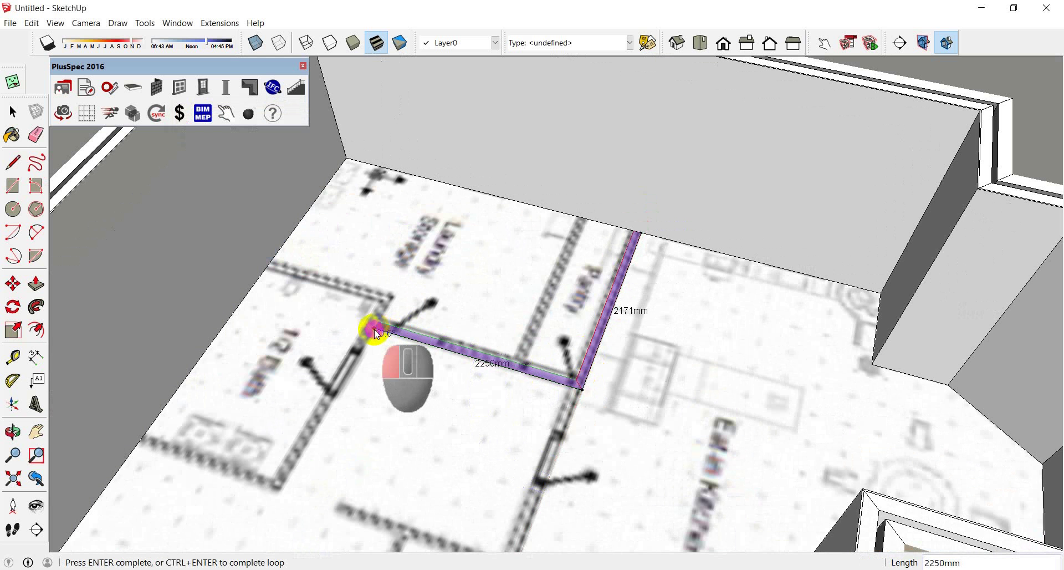
pyautogui.click(279, 492)
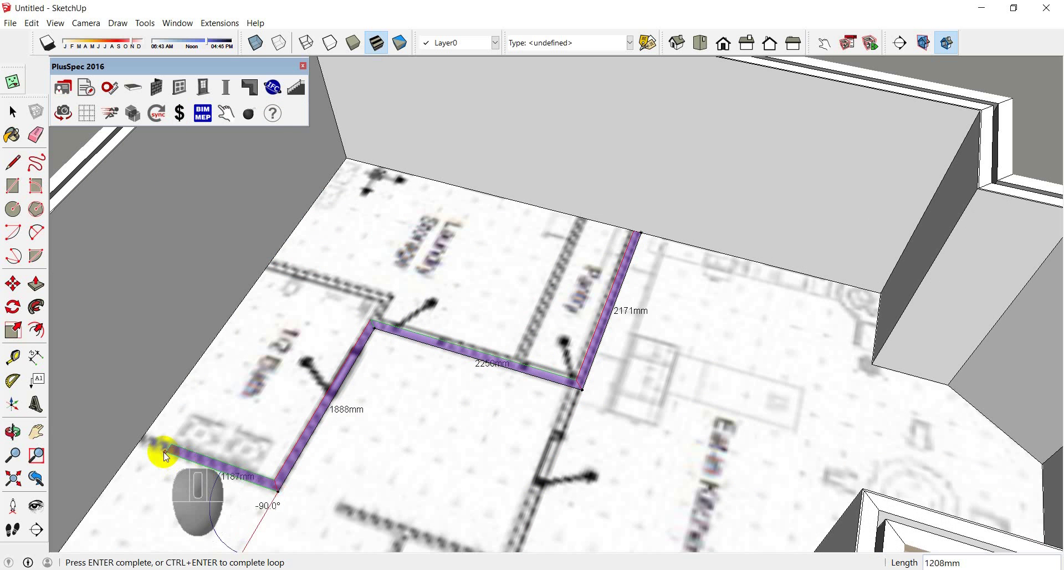
pyautogui.press('Return')
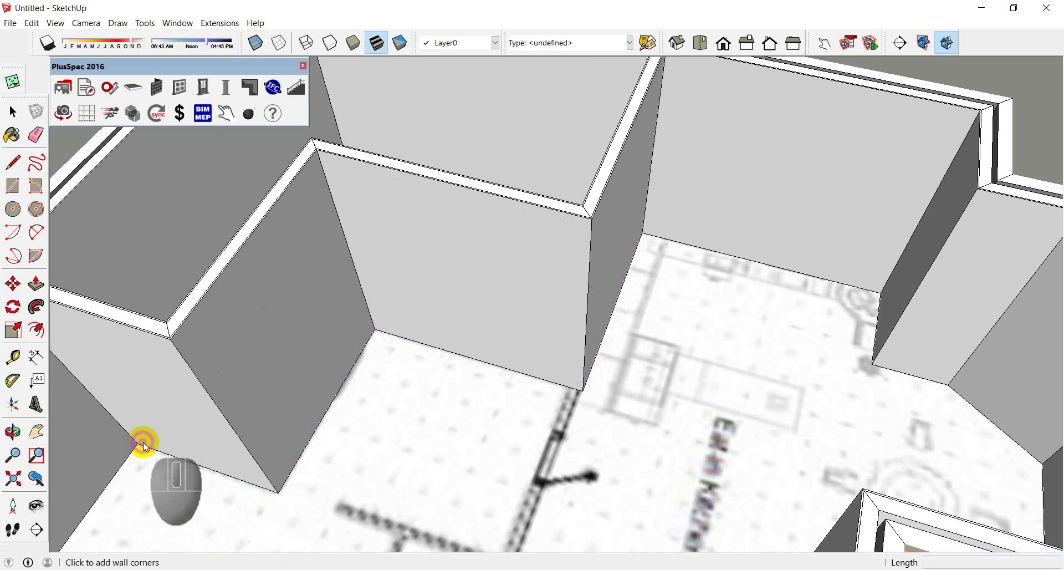
pyautogui.scroll(-3, 344, 332)
pyautogui.moveTo(344, 329); pyautogui.dragTo(1016, 225, button='middle')
pyautogui.scroll(2, 729, 315)
pyautogui.scroll(6, 893, 352)
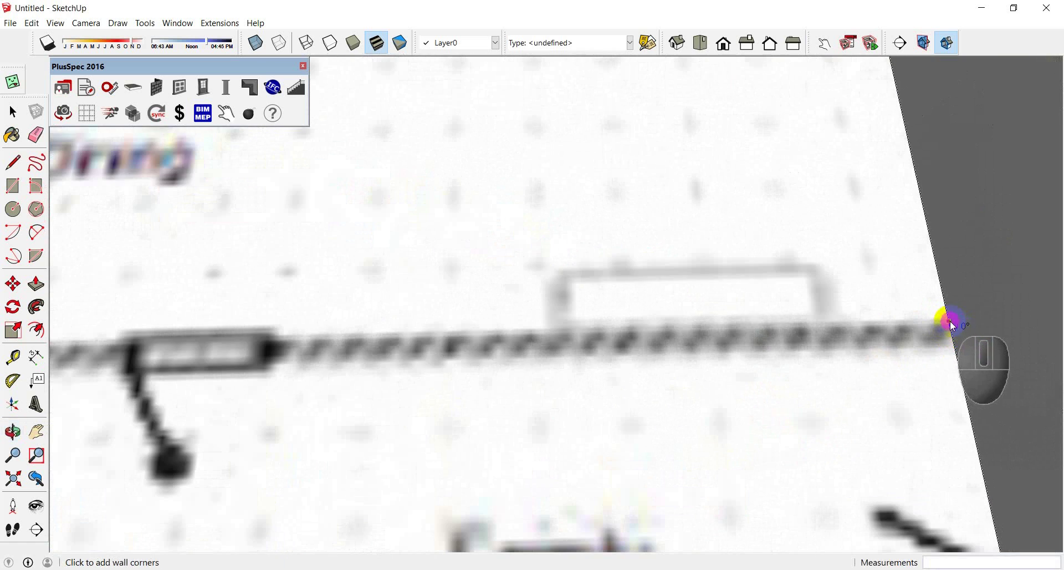
pyautogui.scroll(-5, 952, 326)
pyautogui.scroll(5, 886, 329)
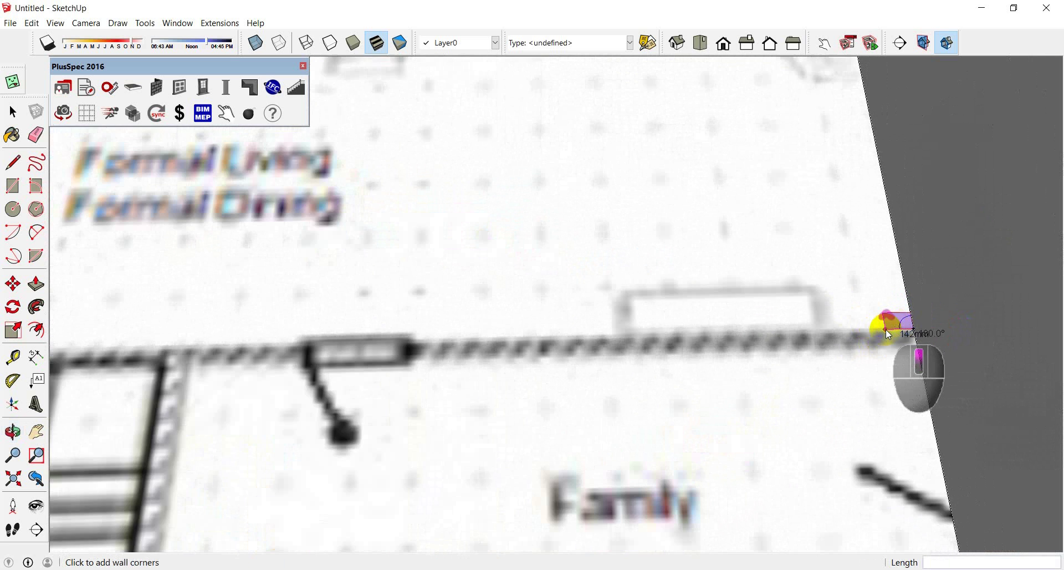
pyautogui.scroll(1, 887, 330)
pyautogui.press('Right')
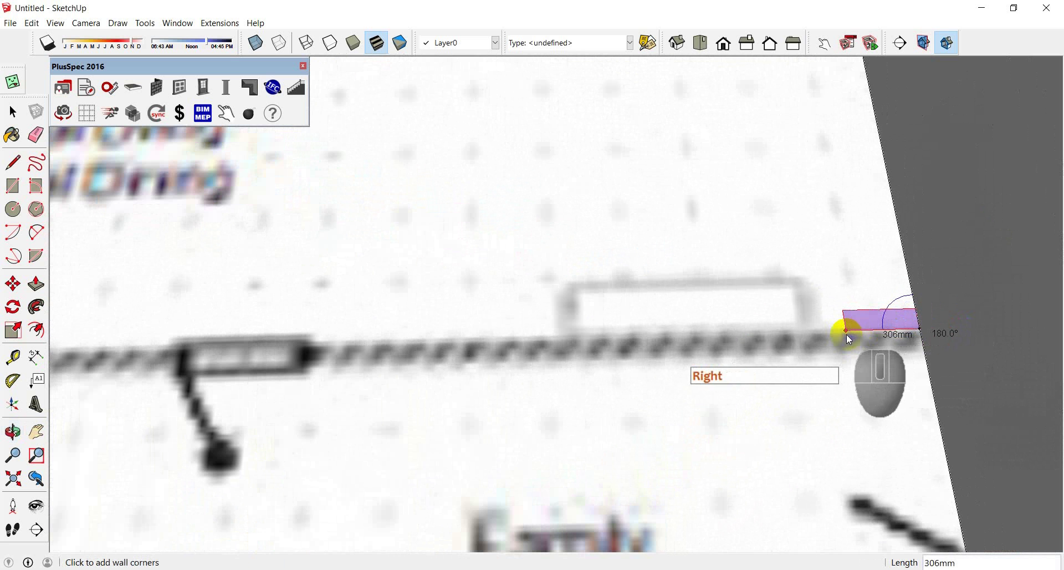
pyautogui.press('Left')
pyautogui.hotkey('shift', 'Delete')
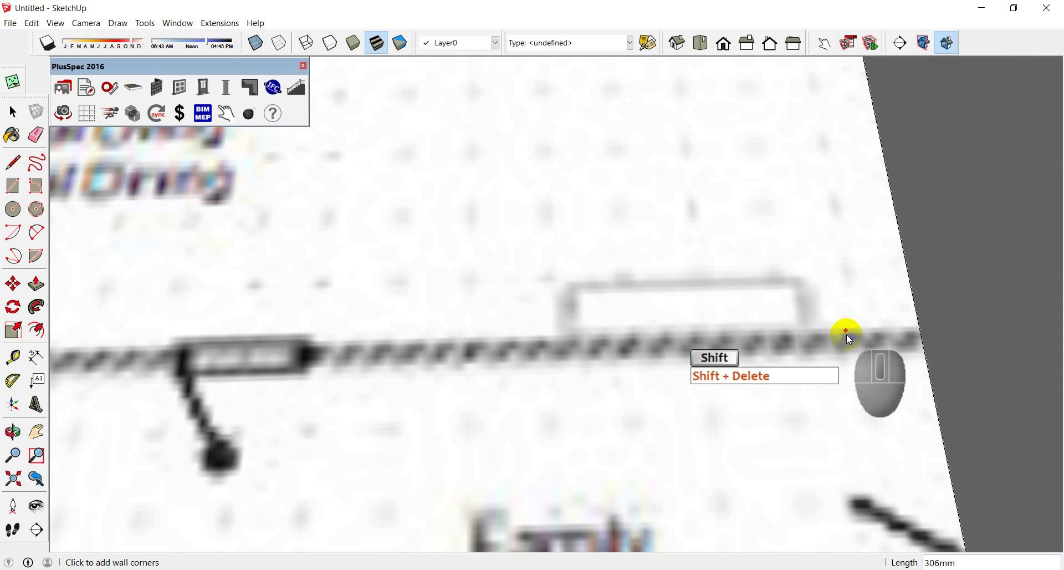
# Draw an internal wall run of about 7550 mm below the Formal Living and Dining area, turning 90° beside the Eat-in Kitchen to meet the rear wall
pyautogui.click(927, 350)
pyautogui.scroll(-4, 832, 354)
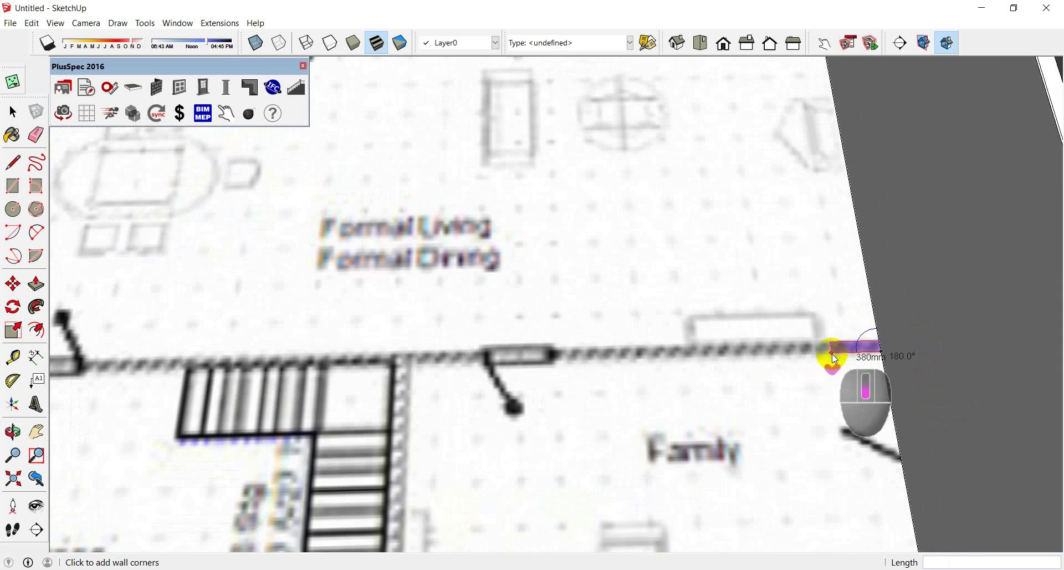
pyautogui.scroll(-2, 798, 355)
pyautogui.scroll(4, 421, 354)
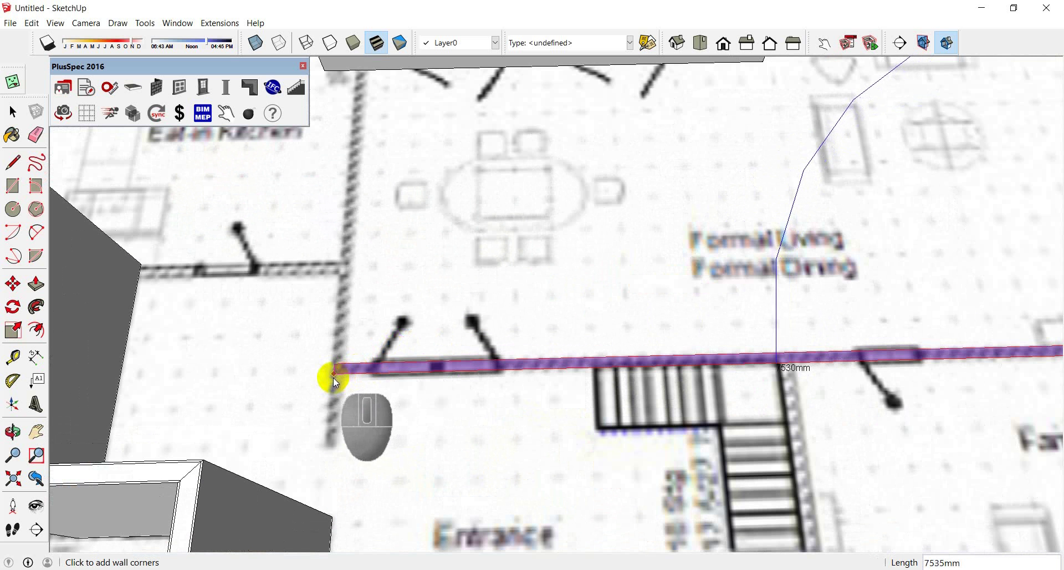
pyautogui.click(331, 378)
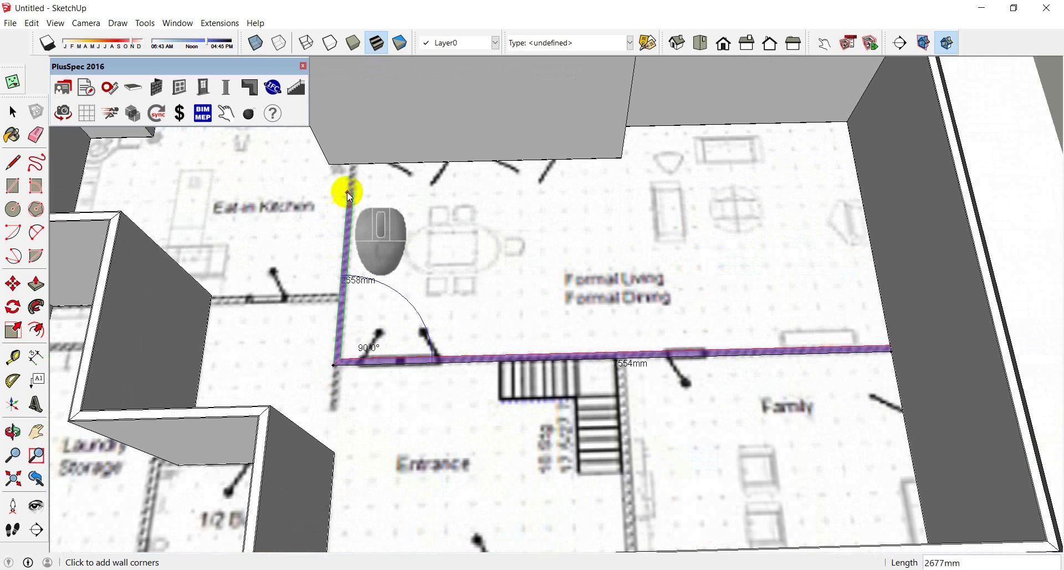
pyautogui.doubleClick(353, 167)
# Examine the corner joint of the new internal walls and the layout of the whole wall model
pyautogui.scroll(-7, 379, 266)
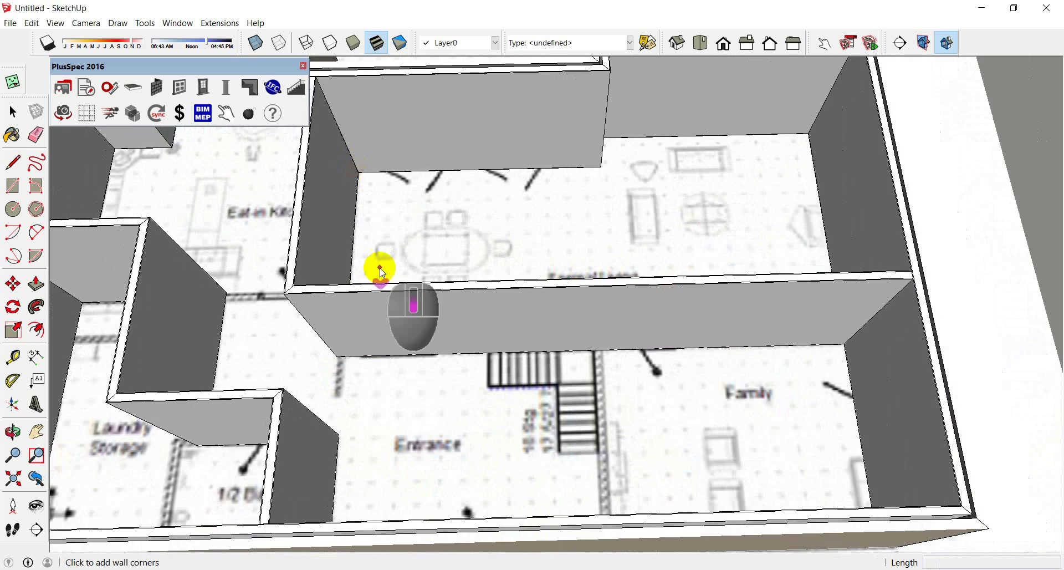
pyautogui.moveTo(382, 268); pyautogui.dragTo(607, 245, button='middle')
pyautogui.scroll(10, 554, 260)
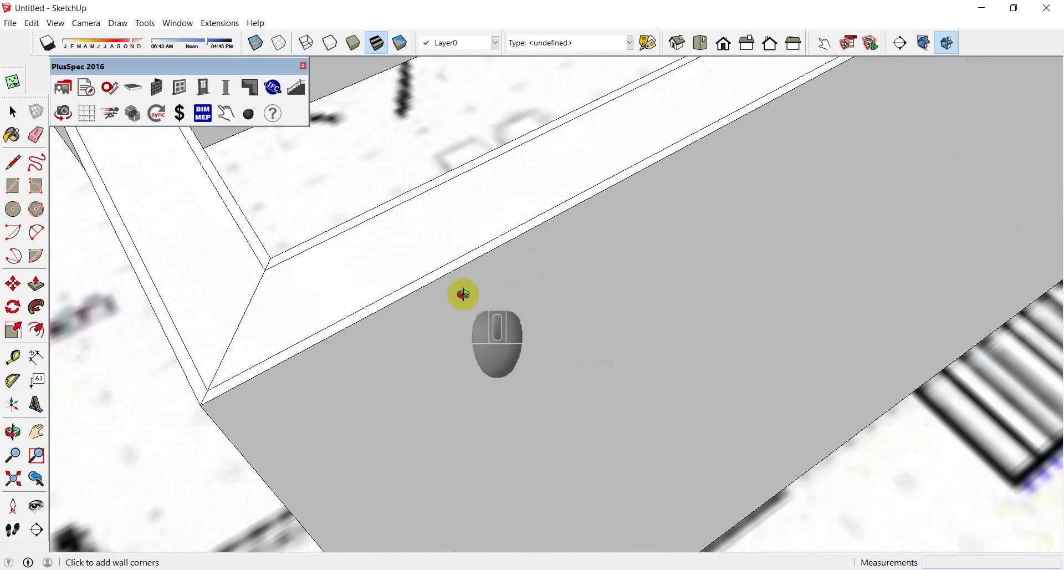
pyautogui.moveTo(464, 294); pyautogui.dragTo(549, 298, button='middle')
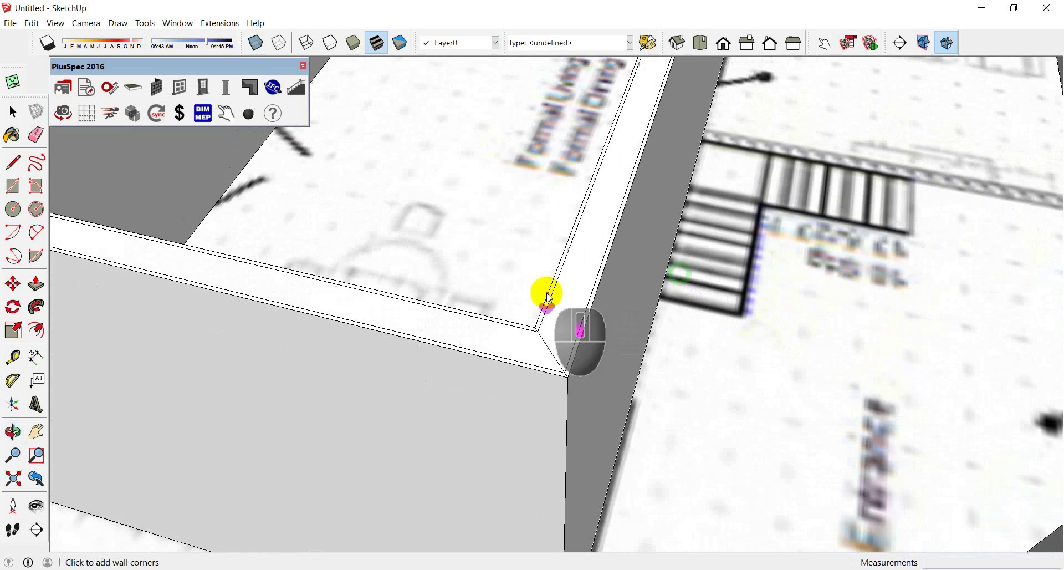
pyautogui.scroll(-10, 590, 302)
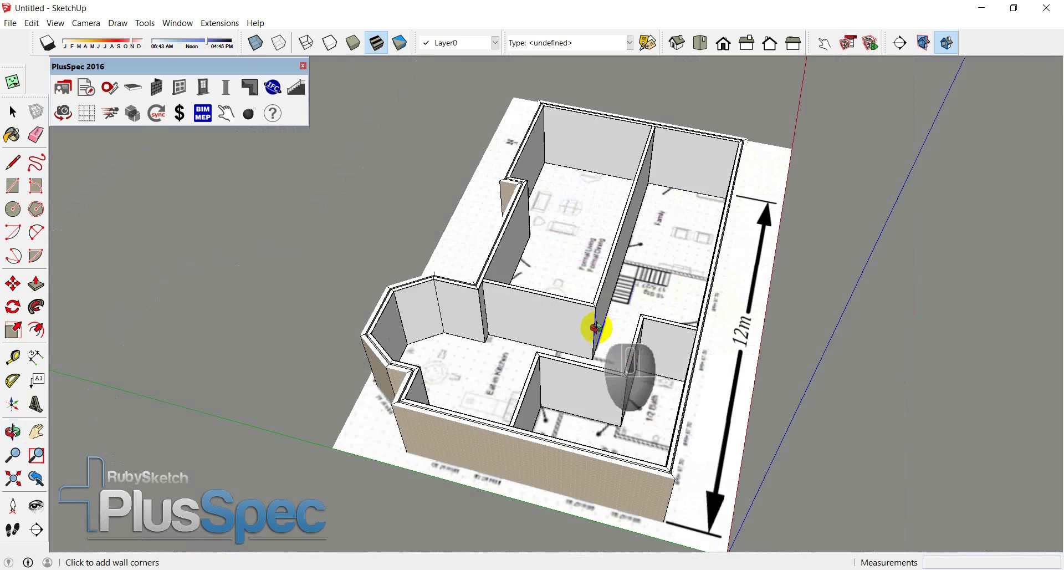
pyautogui.moveTo(596, 328)
pyautogui.mouseDown(button='middle')
pyautogui.moveTo(798, 263)
pyautogui.moveTo(475, 289)
pyautogui.moveTo(847, 311)
pyautogui.moveTo(443, 348)
pyautogui.moveTo(513, 339)
pyautogui.moveTo(573, 294)
pyautogui.moveTo(678, 322)
pyautogui.moveTo(641, 332)
pyautogui.moveTo(599, 325)
pyautogui.mouseUp(button='middle')
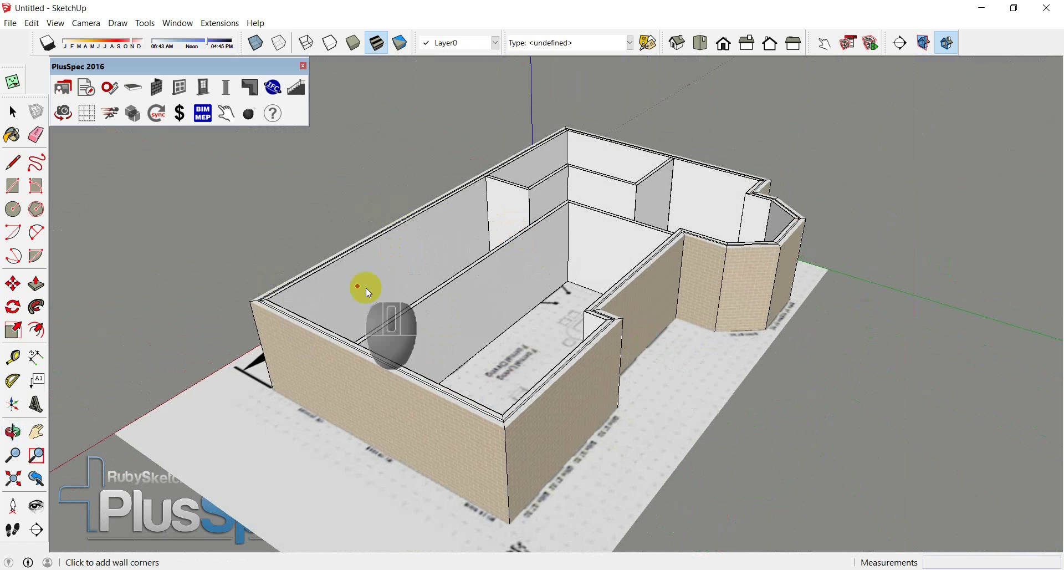
# Generate the PlusSpec scenes with the scene set All, and move the PlusSpec toolbar clear of the scene names
pyautogui.click(64, 114)
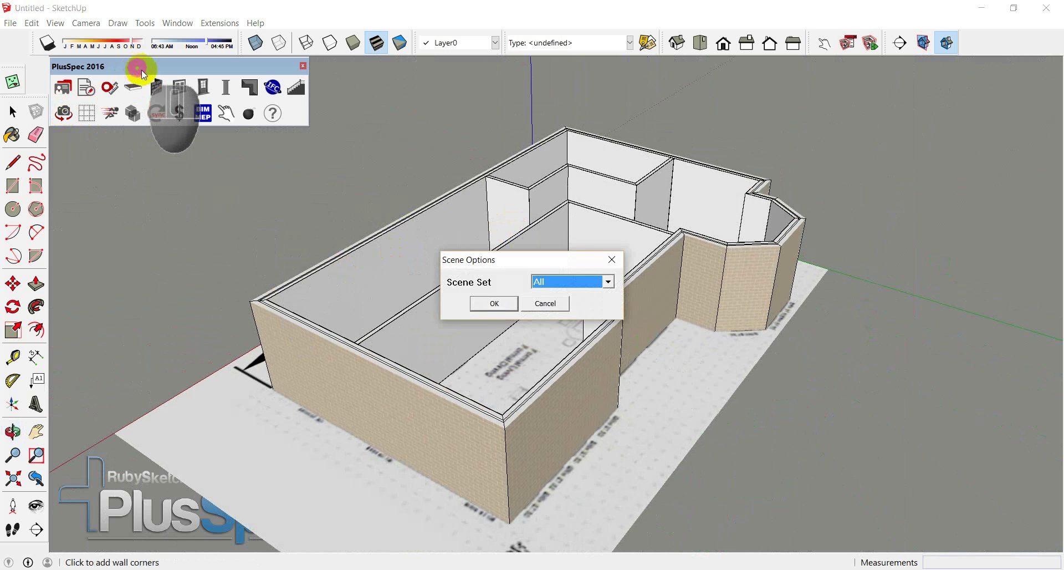
pyautogui.click(491, 303)
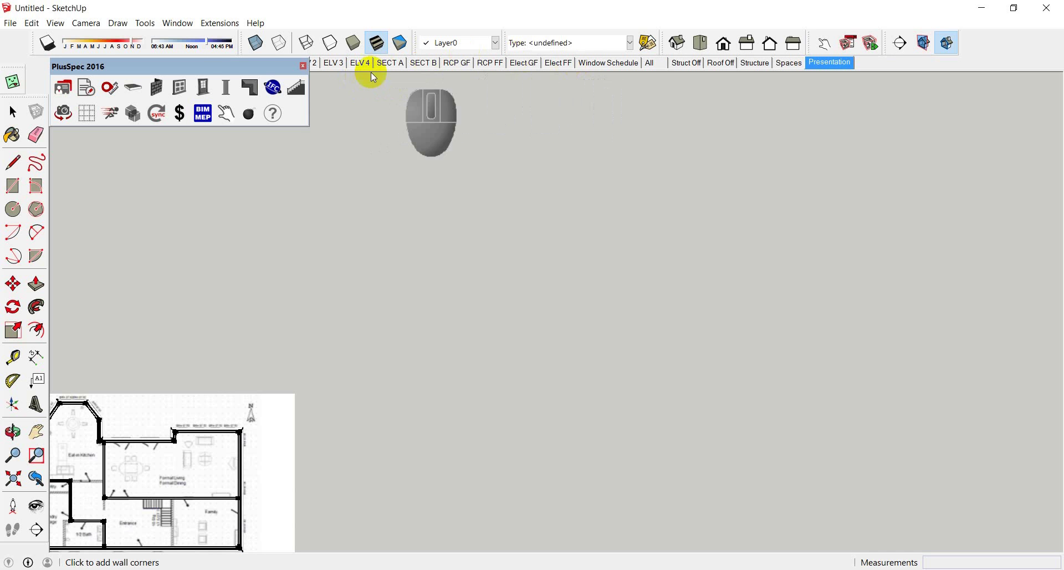
pyautogui.moveTo(236, 66); pyautogui.dragTo(244, 84)
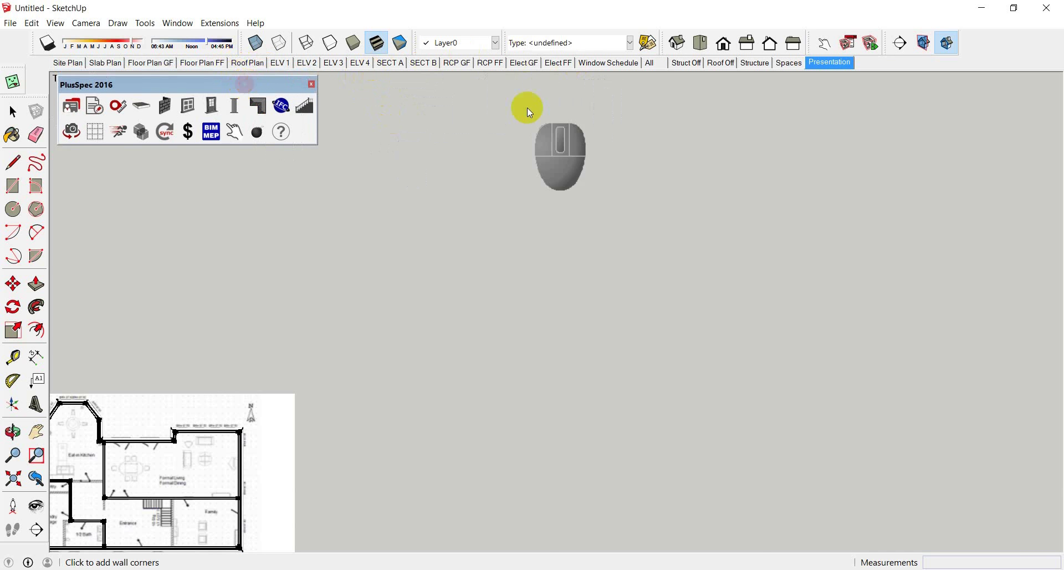
# Show the All scene and examine the complete wall model in perspective
pyautogui.click(651, 64)
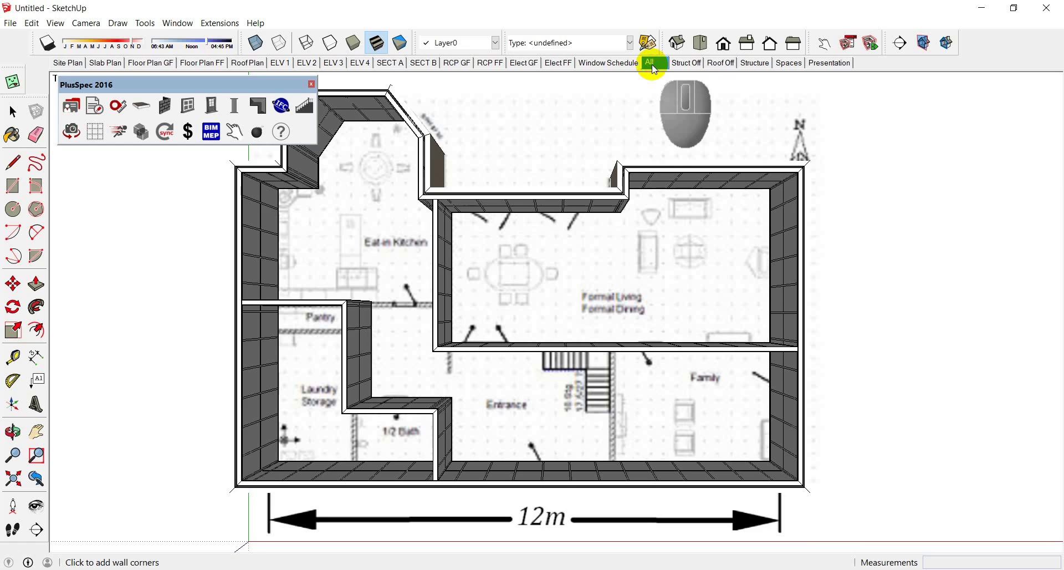
pyautogui.moveTo(546, 378); pyautogui.dragTo(665, 277, button='middle')
pyautogui.scroll(3, 672, 183)
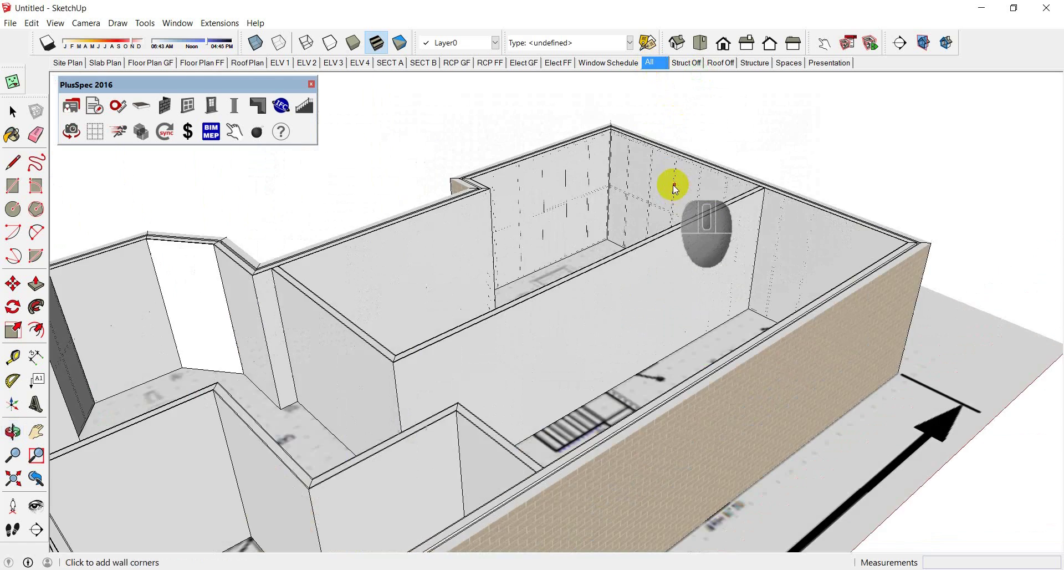
pyautogui.scroll(-4, 673, 184)
pyautogui.scroll(-2, 673, 184)
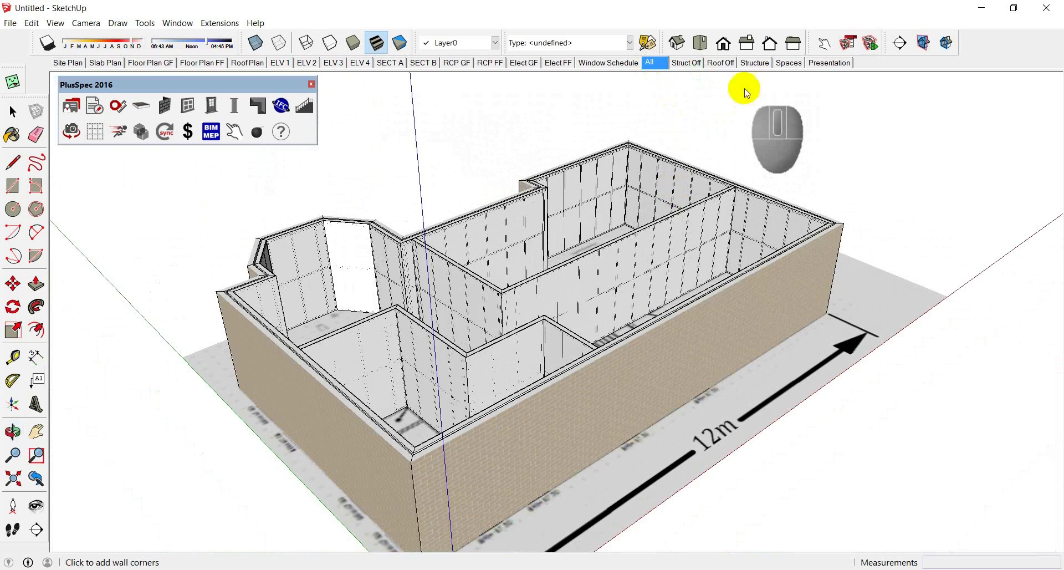
# Switch to the Structure scene and examine the timber wall framing around the laundry and half bath
pyautogui.click(754, 63)
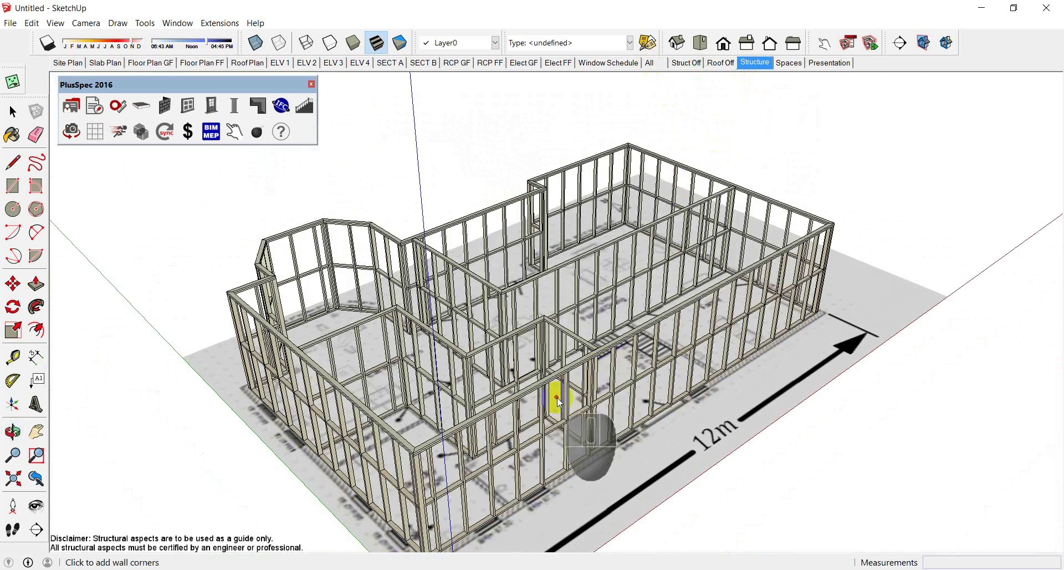
pyautogui.scroll(5, 552, 394)
pyautogui.scroll(-8, 555, 397)
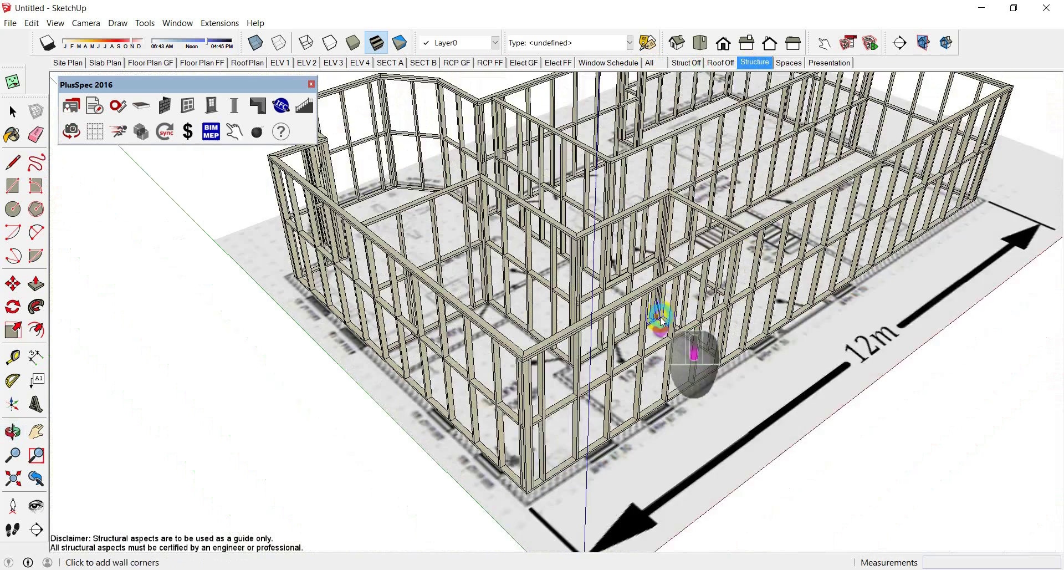
pyautogui.scroll(3, 669, 407)
pyautogui.moveTo(670, 435); pyautogui.dragTo(603, 425, button='middle')
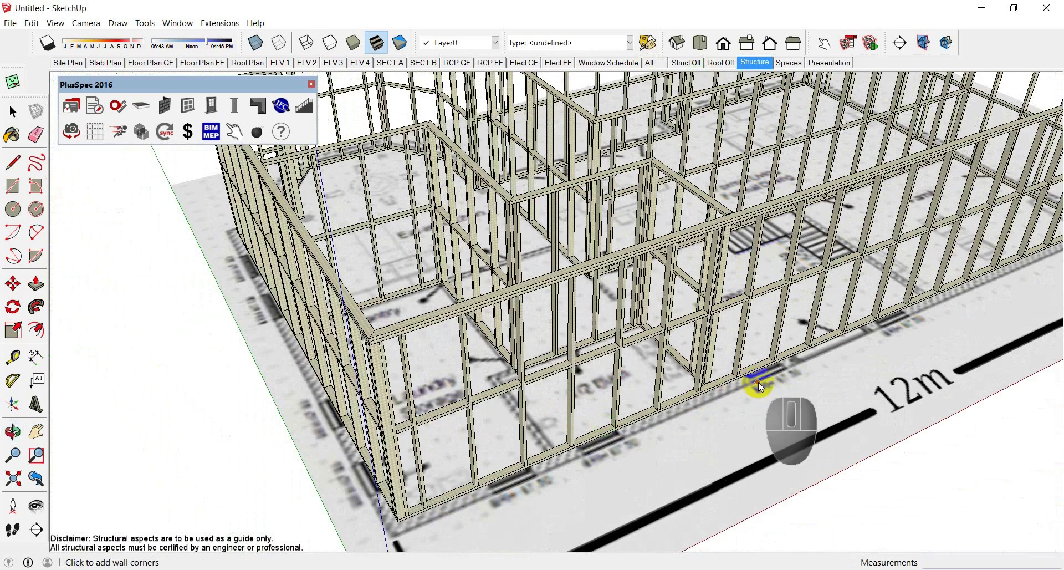
pyautogui.scroll(2, 758, 381)
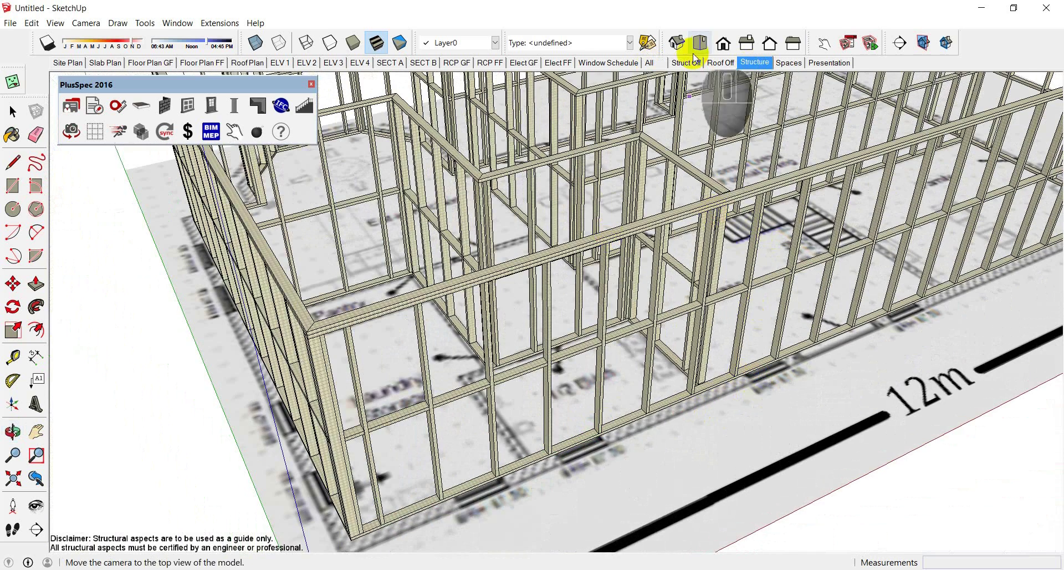
# Return to the All scene and examine the brickwork along the base of the front wall beside the 12 m dimension
pyautogui.click(649, 62)
pyautogui.scroll(6, 554, 369)
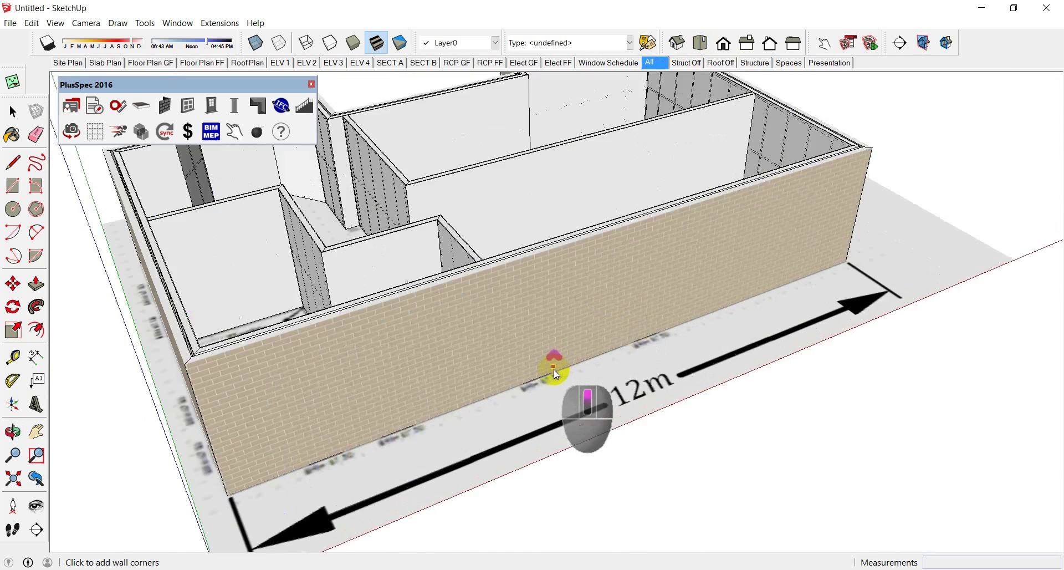
pyautogui.scroll(1, 484, 398)
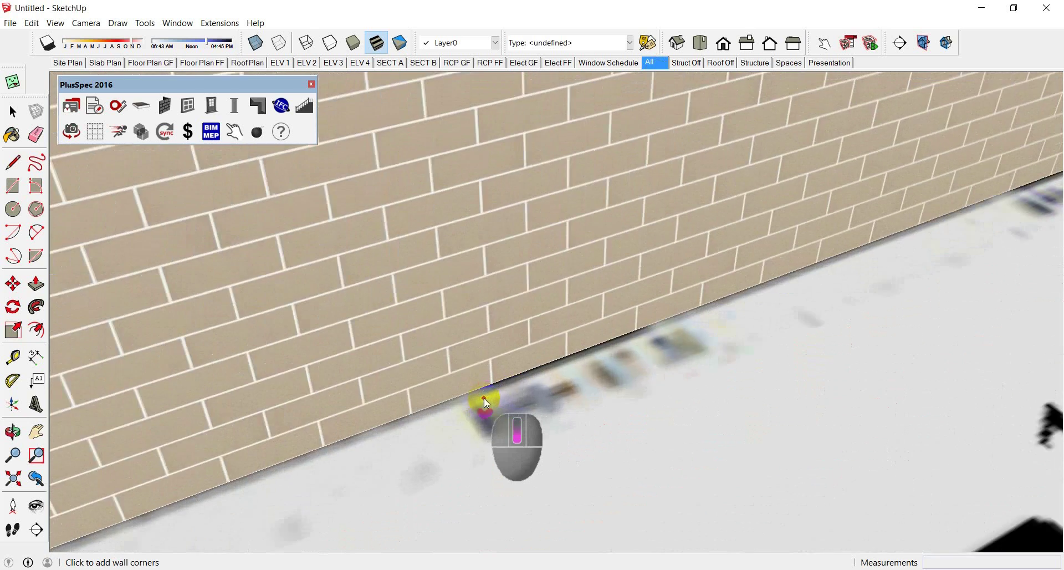
pyautogui.scroll(-4, 487, 397)
pyautogui.scroll(3, 487, 396)
pyautogui.scroll(-6, 487, 396)
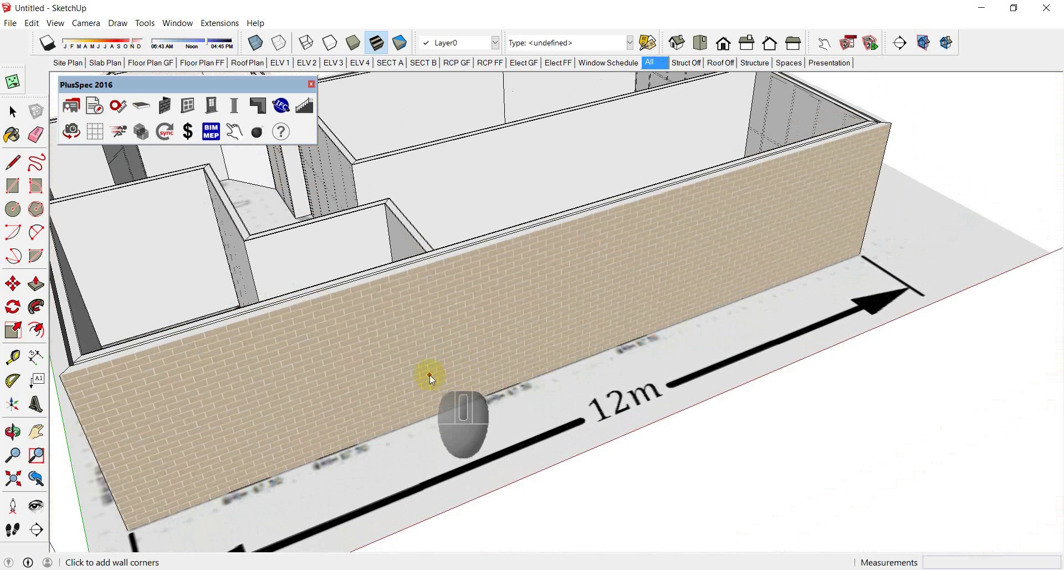
# Select the front brick wall beside the 12 m dimension and start a new PlusSpec window in it
pyautogui.press('space')
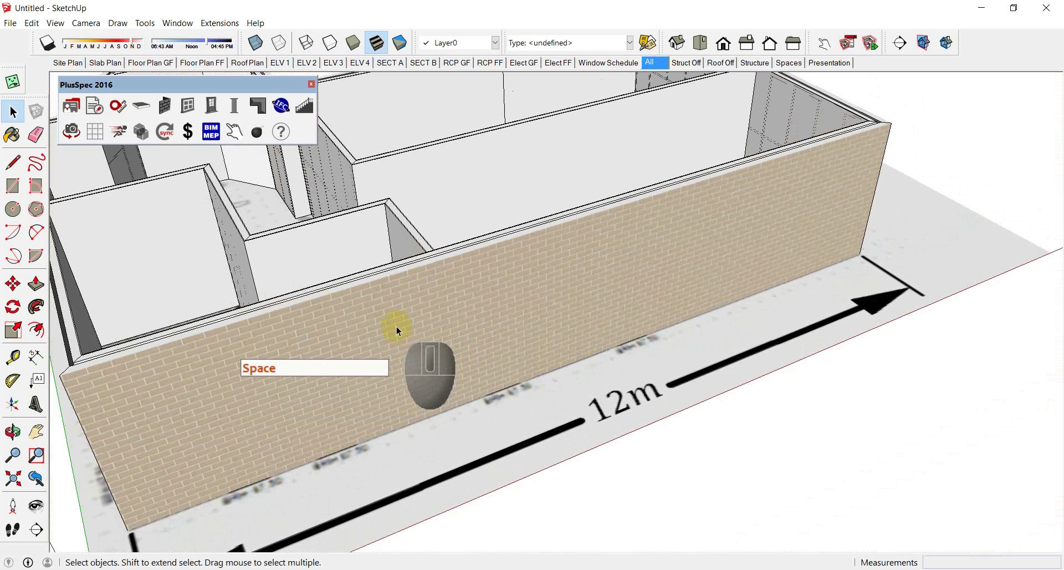
pyautogui.click(343, 308)
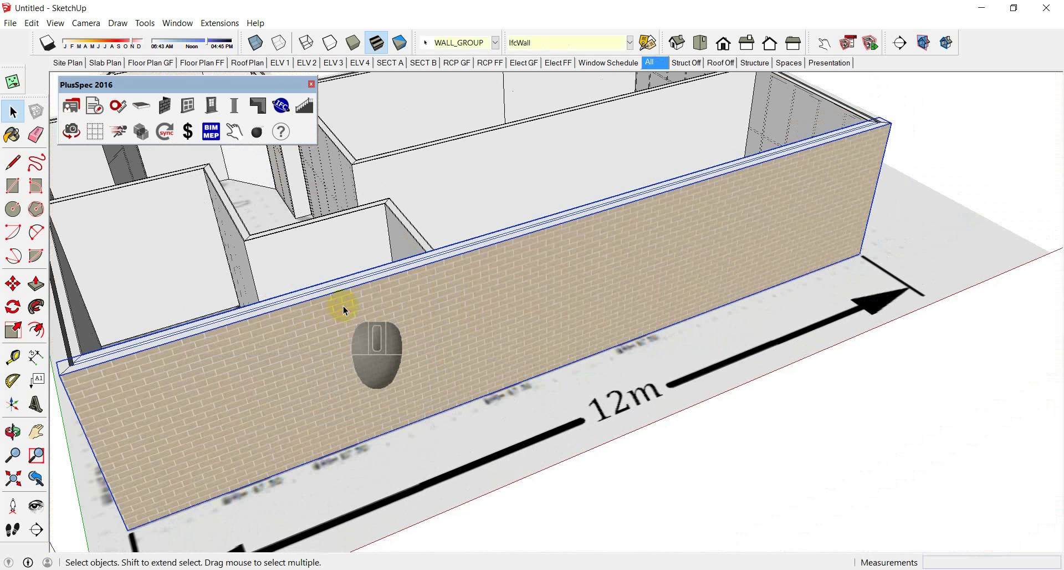
pyautogui.moveTo(344, 308); pyautogui.dragTo(628, 258, button='middle')
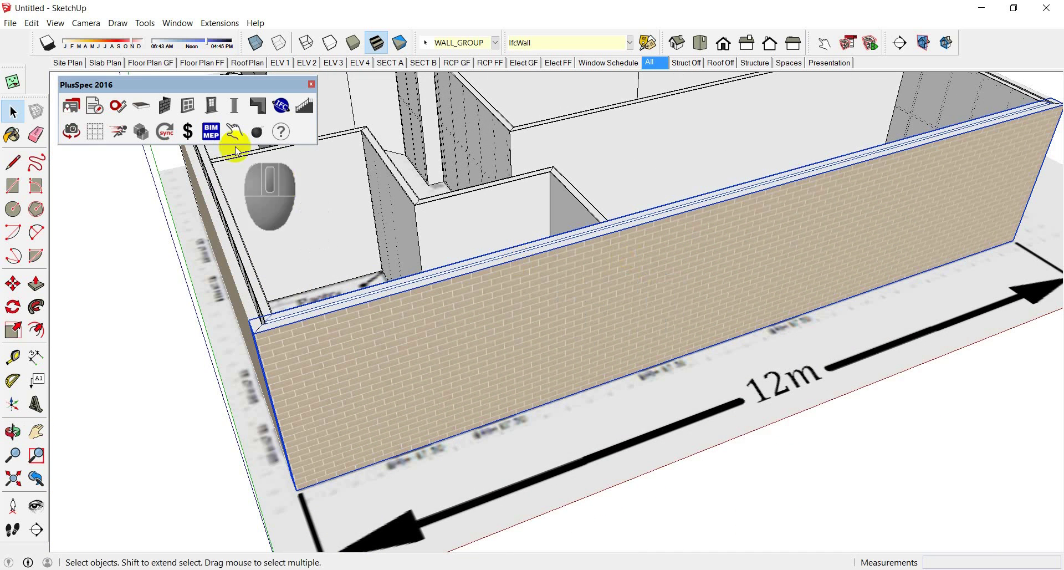
pyautogui.click(187, 105)
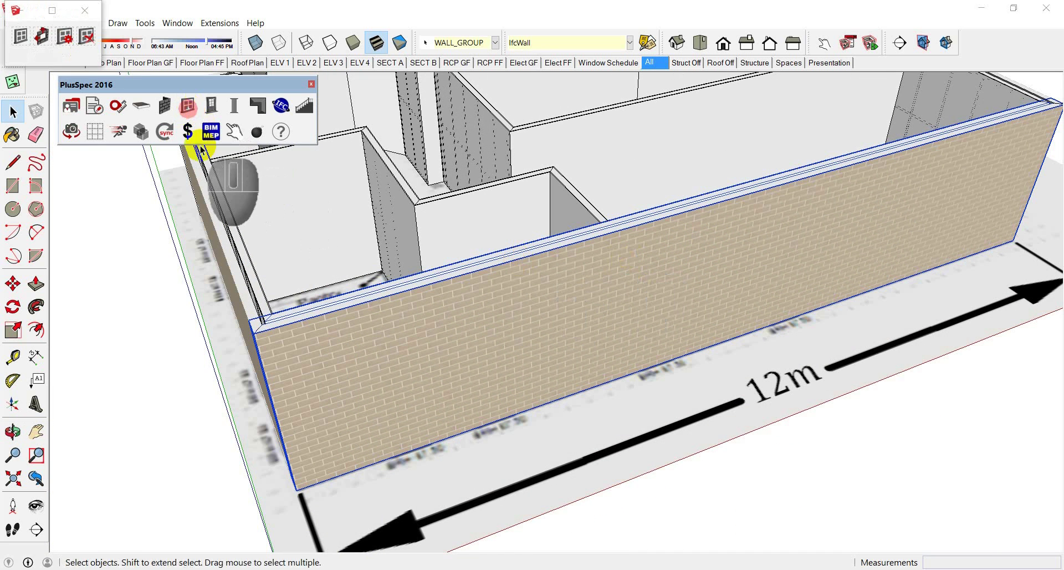
pyautogui.click(19, 37)
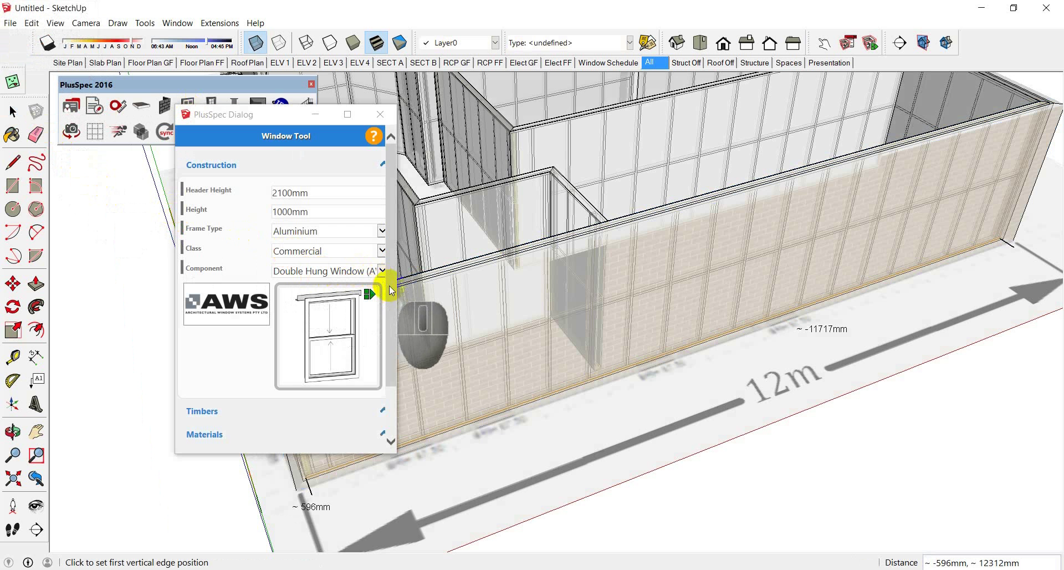
# Examine the aluminium window components and timber header options for the new window, keeping the AWS double hung window
pyautogui.scroll(-5, 359, 277)
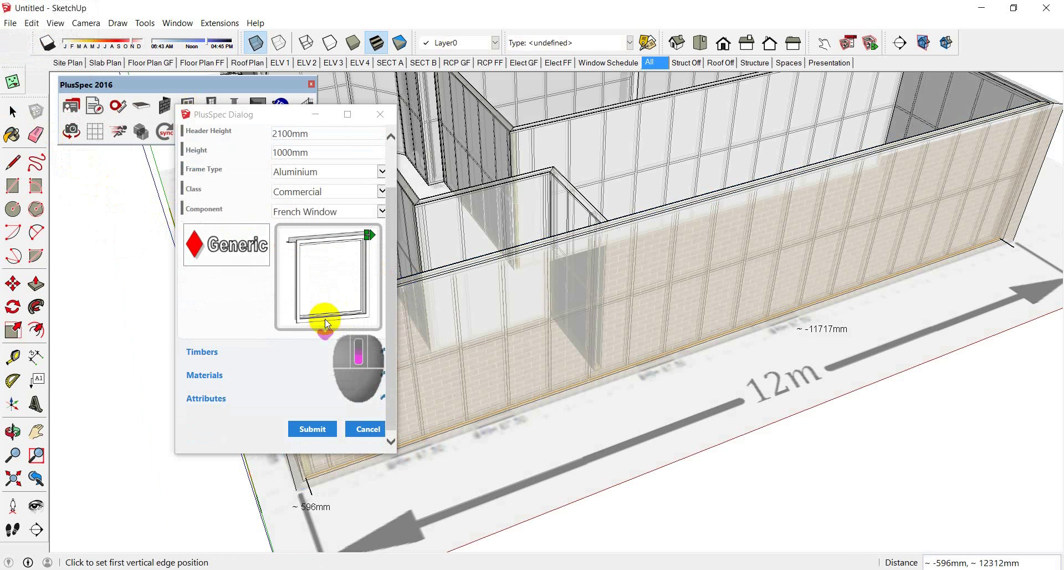
pyautogui.scroll(-1, 327, 287)
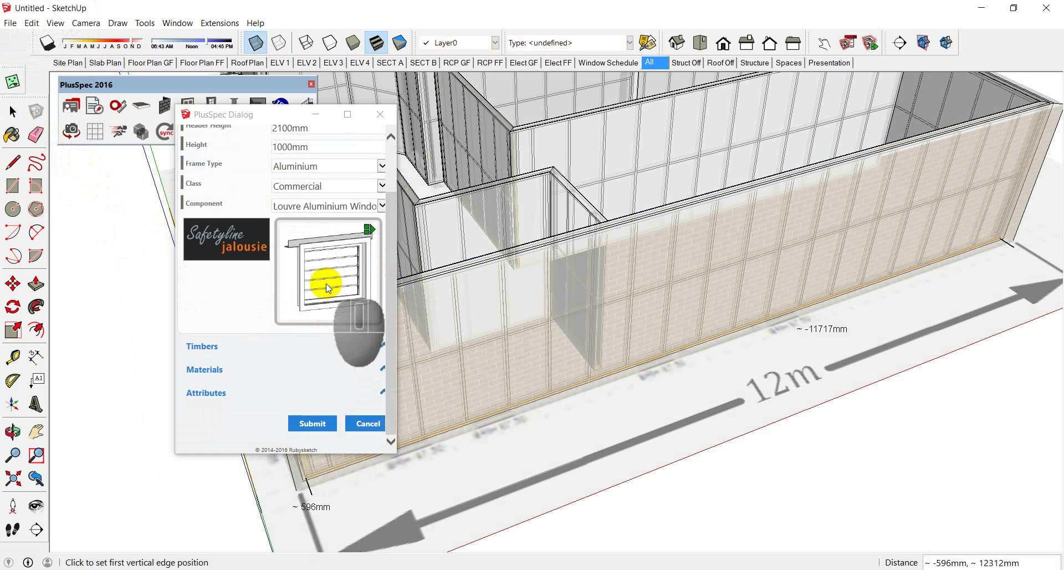
pyautogui.scroll(3, 326, 284)
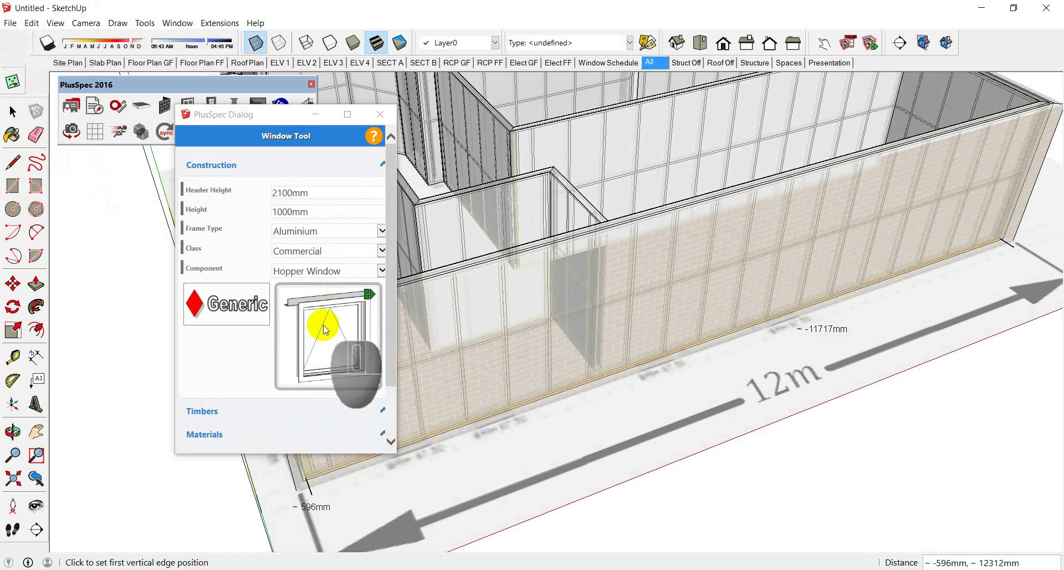
pyautogui.scroll(1, 325, 329)
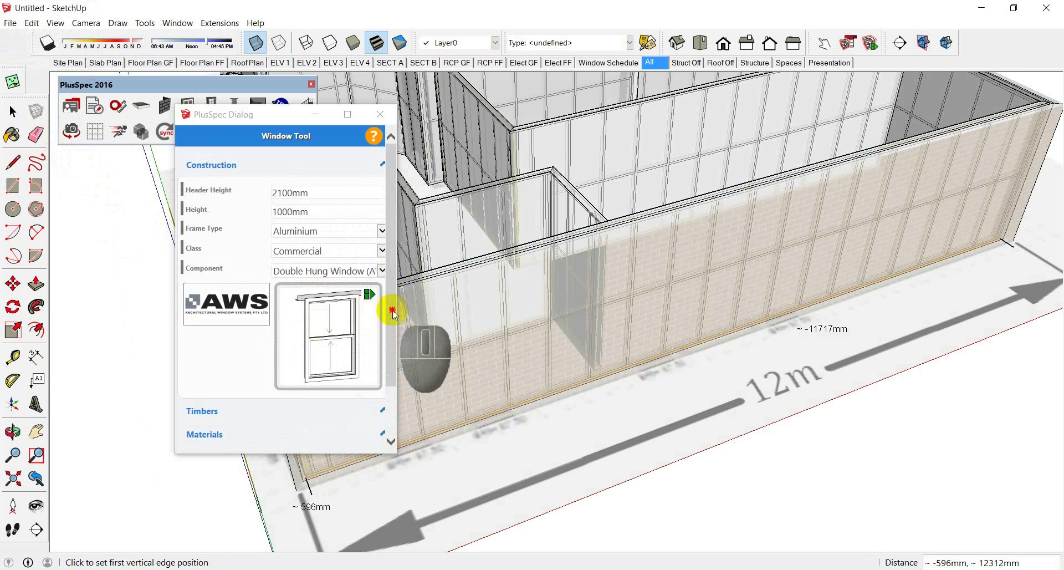
pyautogui.moveTo(390, 308); pyautogui.dragTo(390, 345)
pyautogui.click(285, 368)
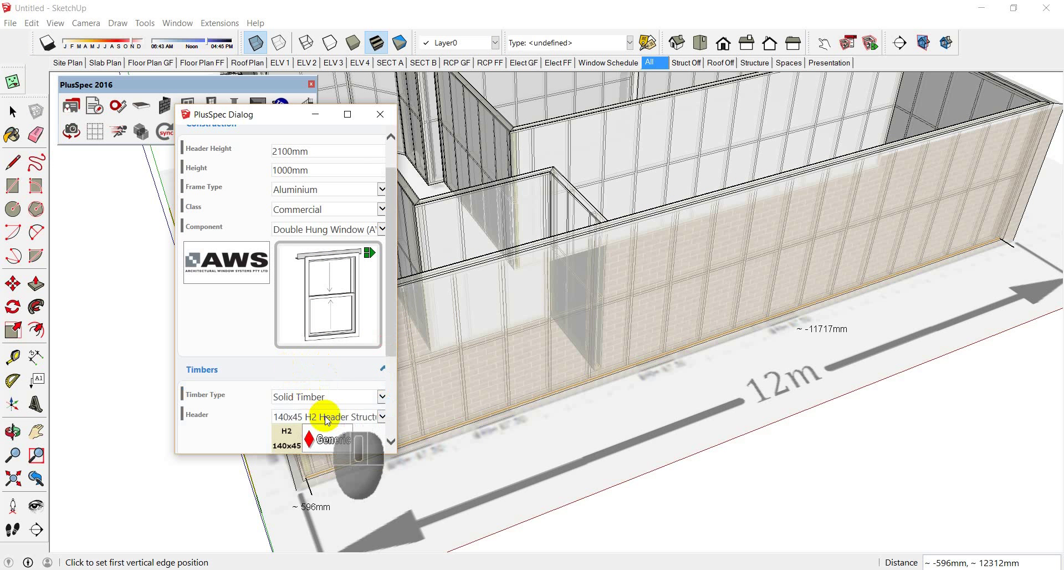
pyautogui.scroll(-3, 264, 326)
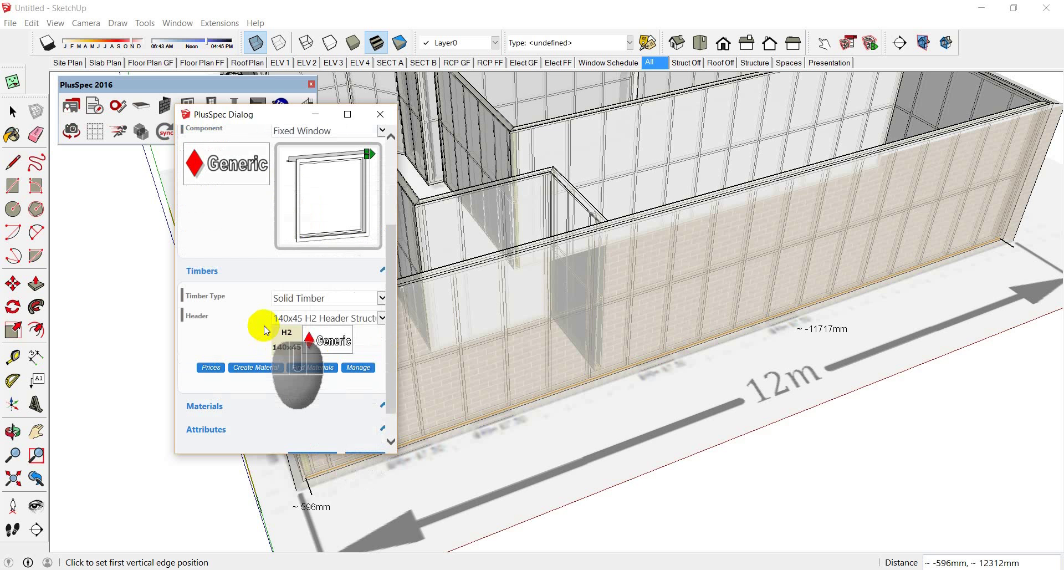
pyautogui.scroll(1, 341, 246)
pyautogui.scroll(5, 340, 246)
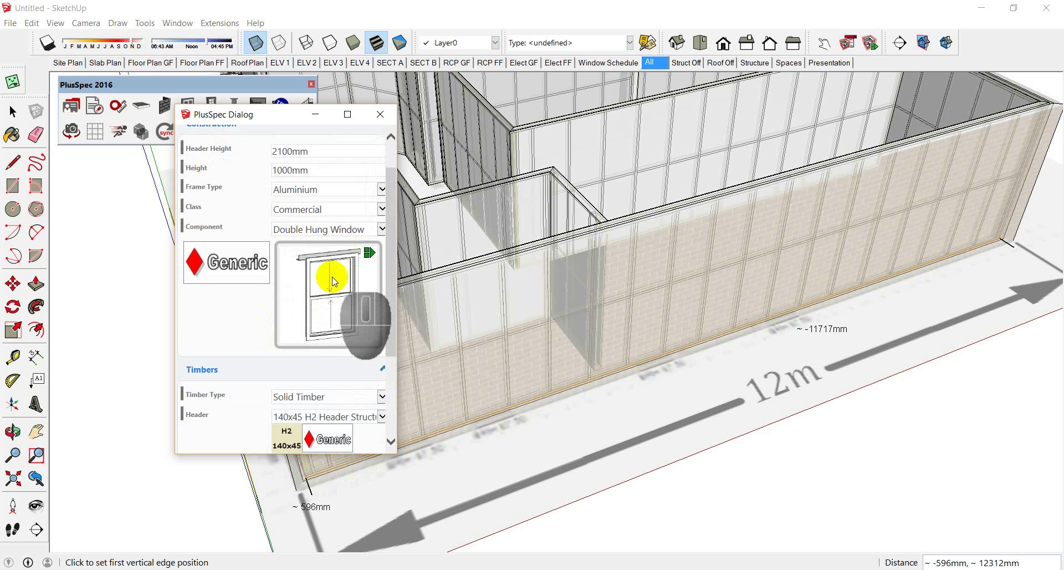
pyautogui.scroll(1, 330, 277)
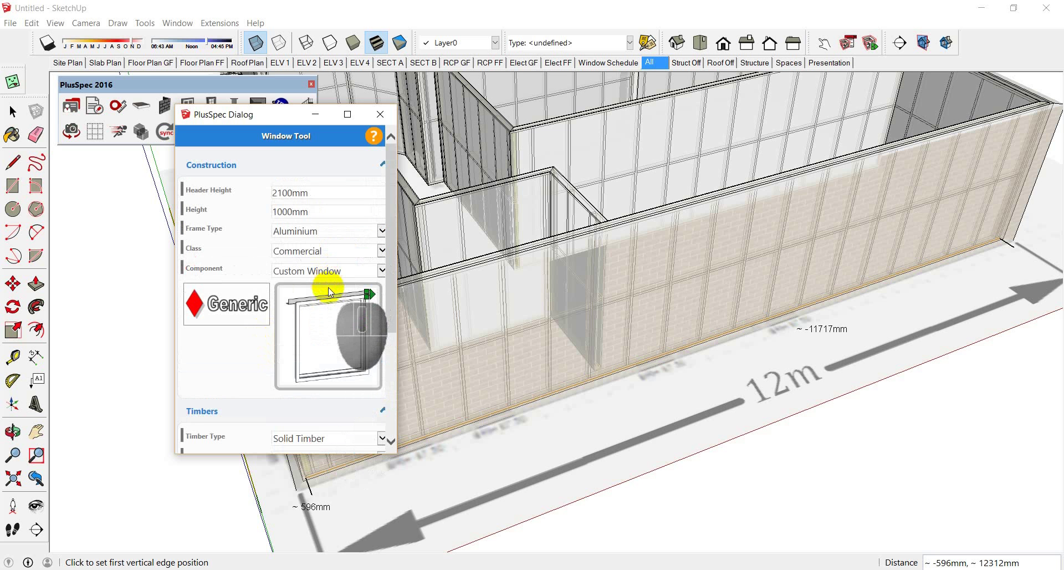
pyautogui.scroll(-3, 330, 277)
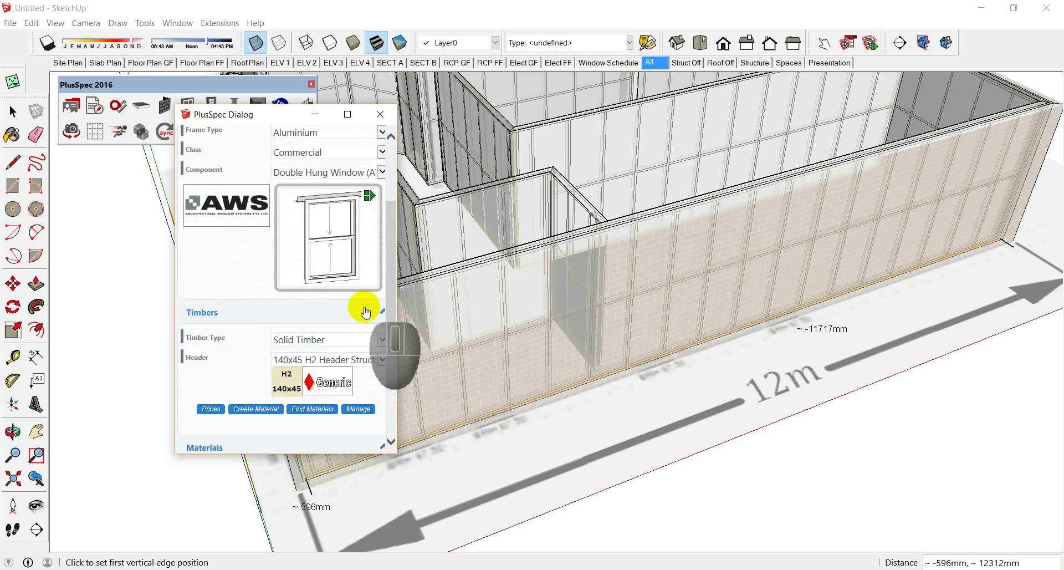
# Review the double hung window's timber header, frame colour, glass and tinting settings, and accept them for placement
pyautogui.moveTo(388, 303); pyautogui.dragTo(382, 367)
pyautogui.click(261, 368)
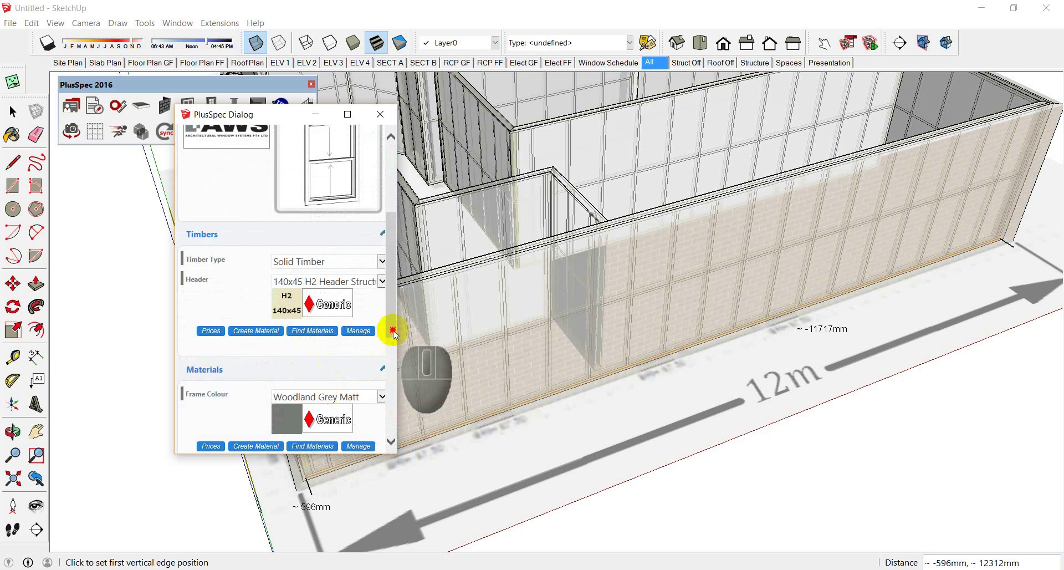
pyautogui.moveTo(392, 330); pyautogui.dragTo(391, 430)
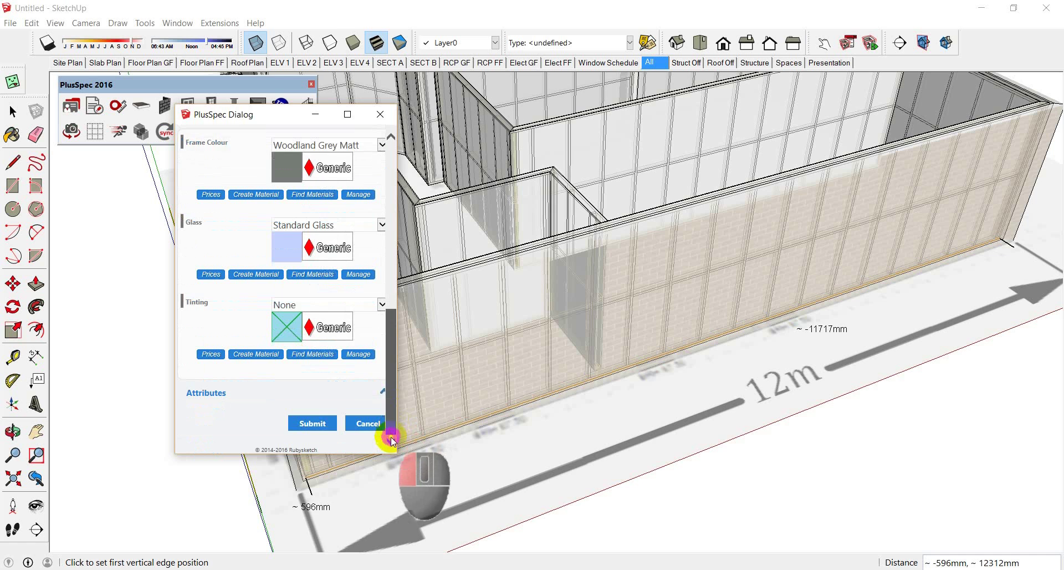
pyautogui.click(305, 423)
# Place a 600 mm wide double hung window in the front wall, starting about 1041 mm from the laundry corner
pyautogui.scroll(5, 397, 455)
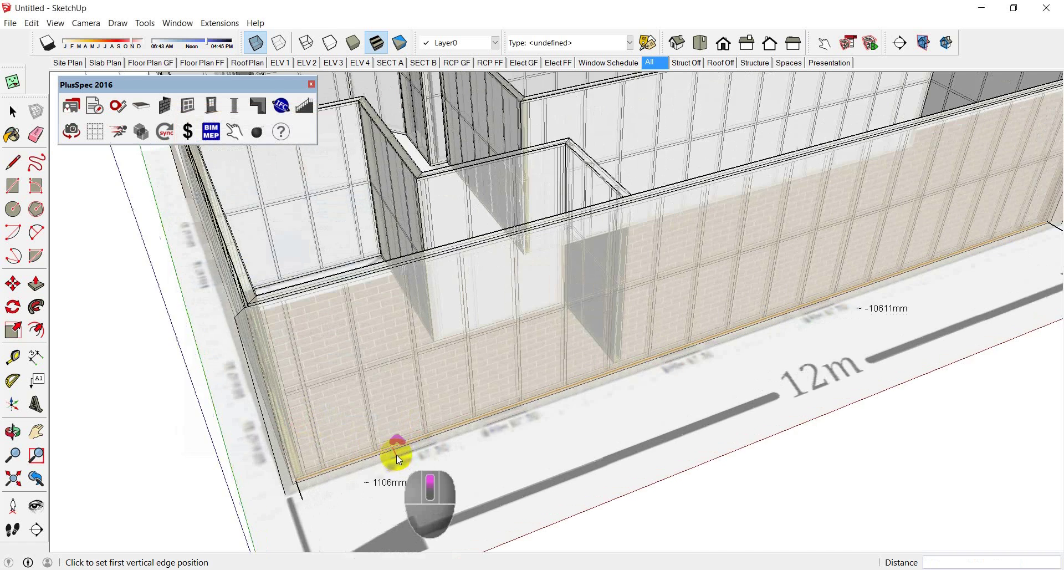
pyautogui.scroll(3, 393, 458)
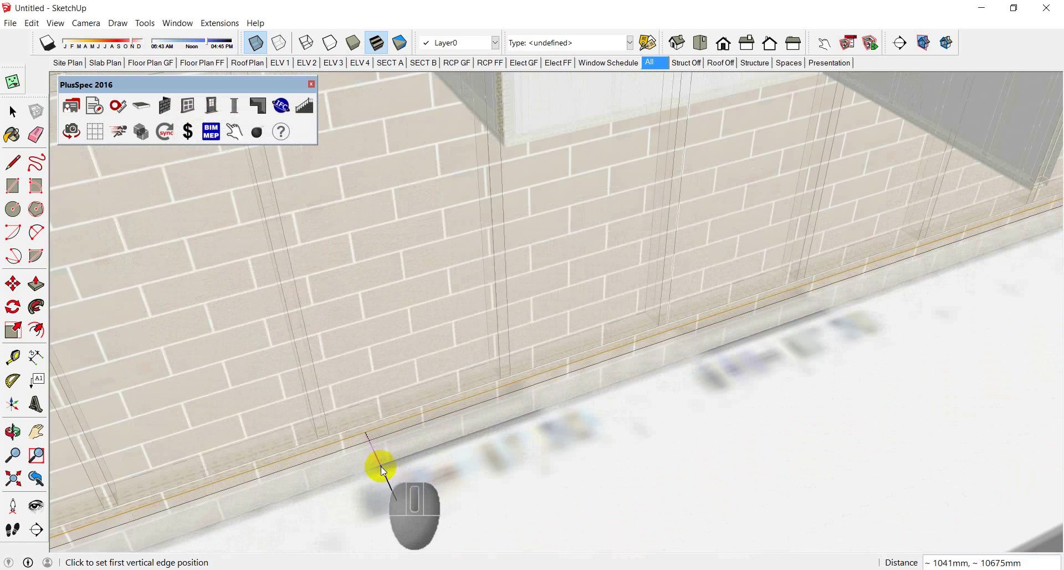
pyautogui.click(377, 469)
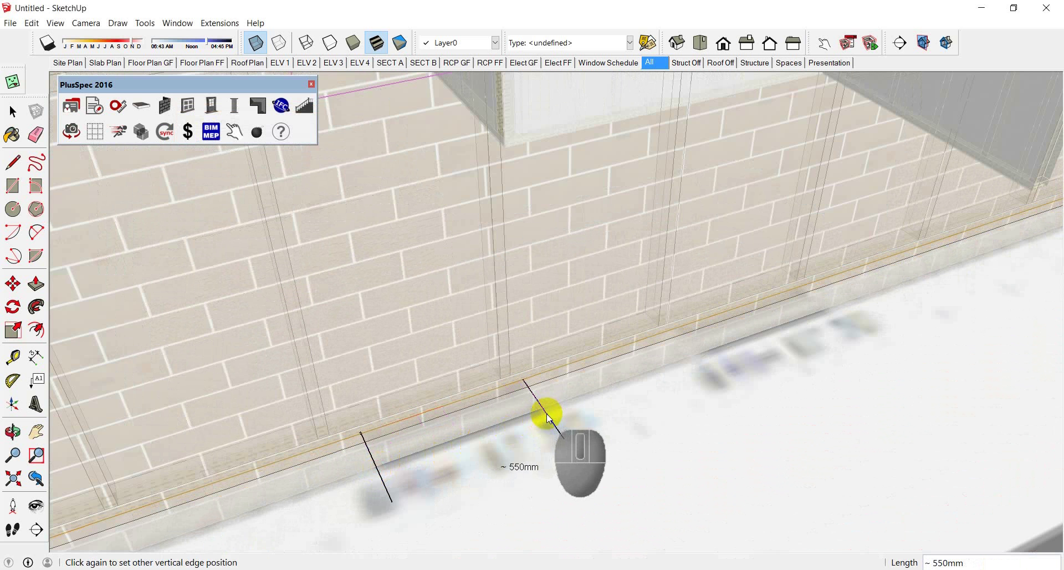
pyautogui.write('600')
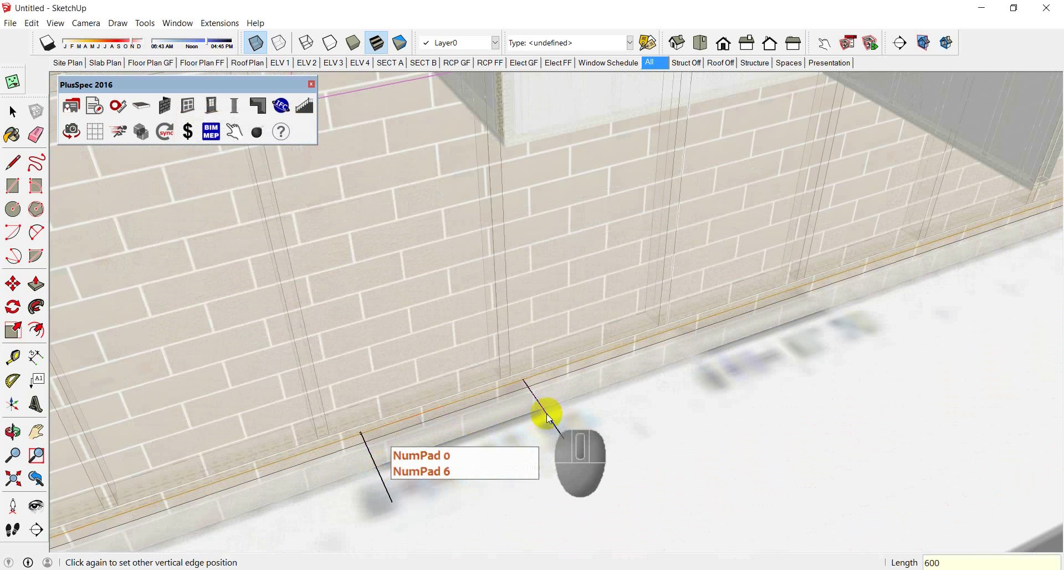
pyautogui.press('Return')
pyautogui.scroll(-6, 546, 413)
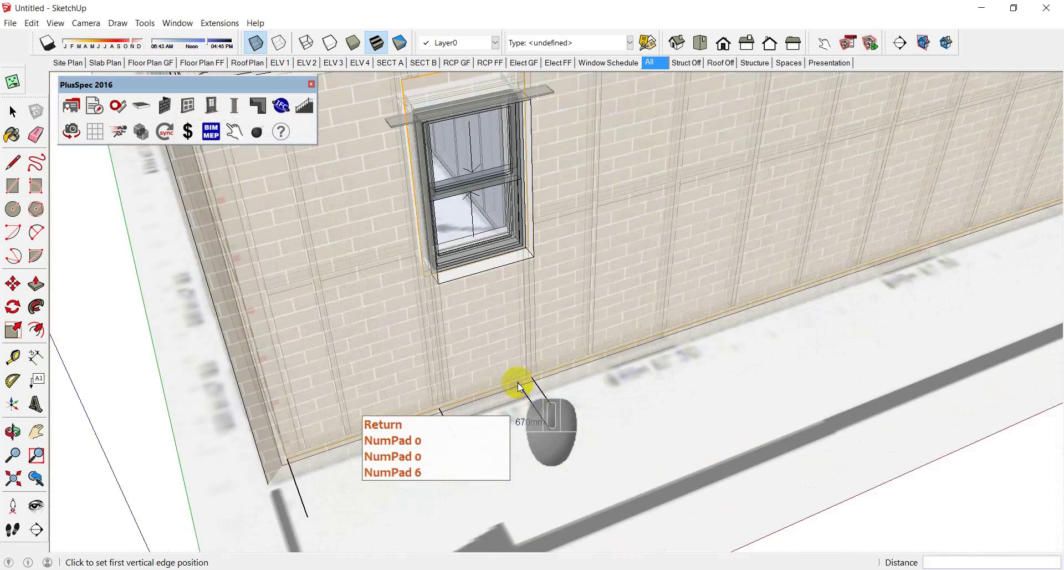
# Place a second double hung window about 584 mm wide in the front wall, starting about 2.13 m from the laundry corner
pyautogui.moveTo(518, 380); pyautogui.dragTo(488, 443, button='middle')
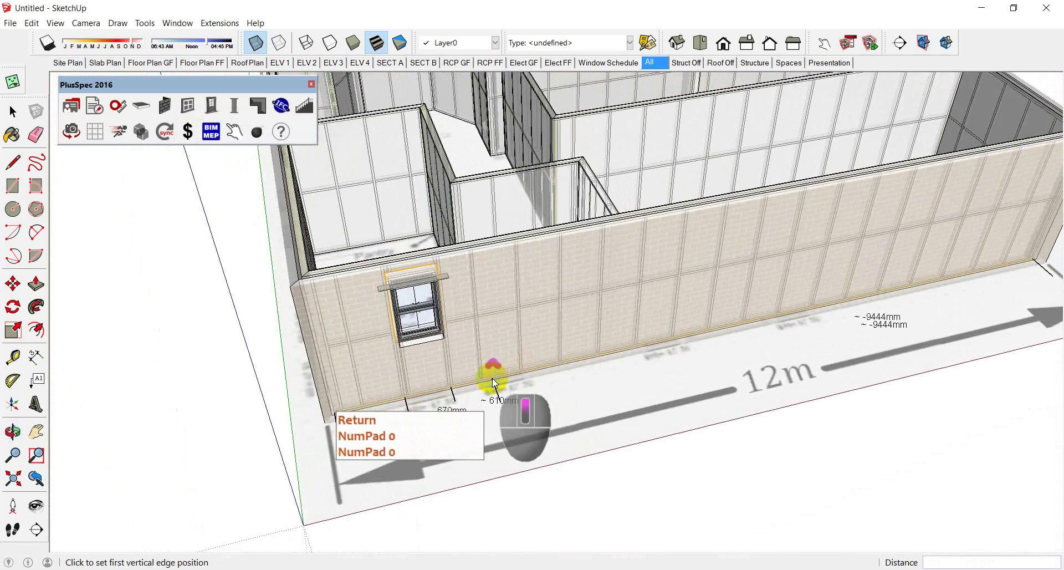
pyautogui.scroll(4, 488, 382)
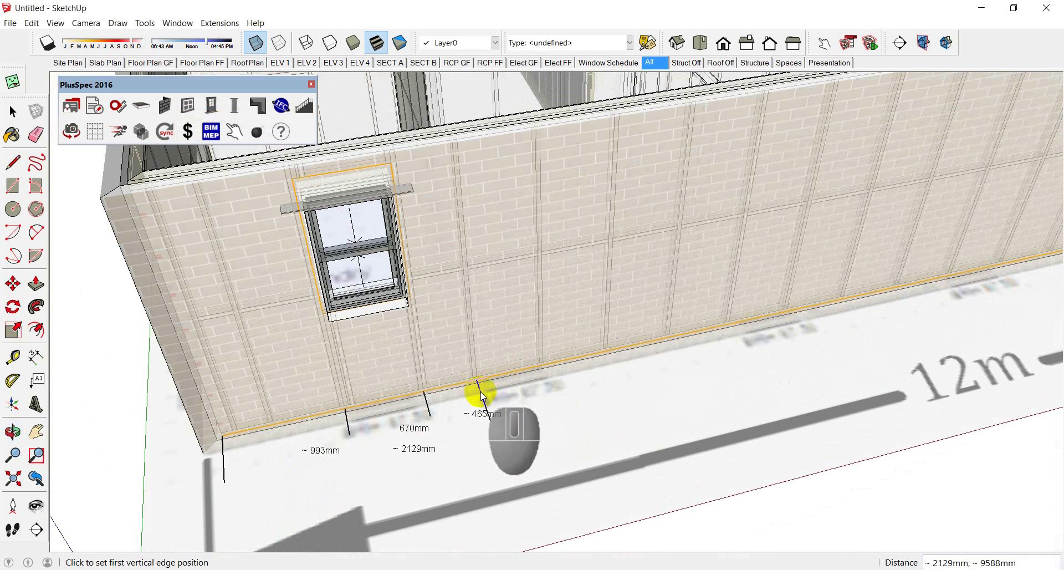
pyautogui.click(485, 393)
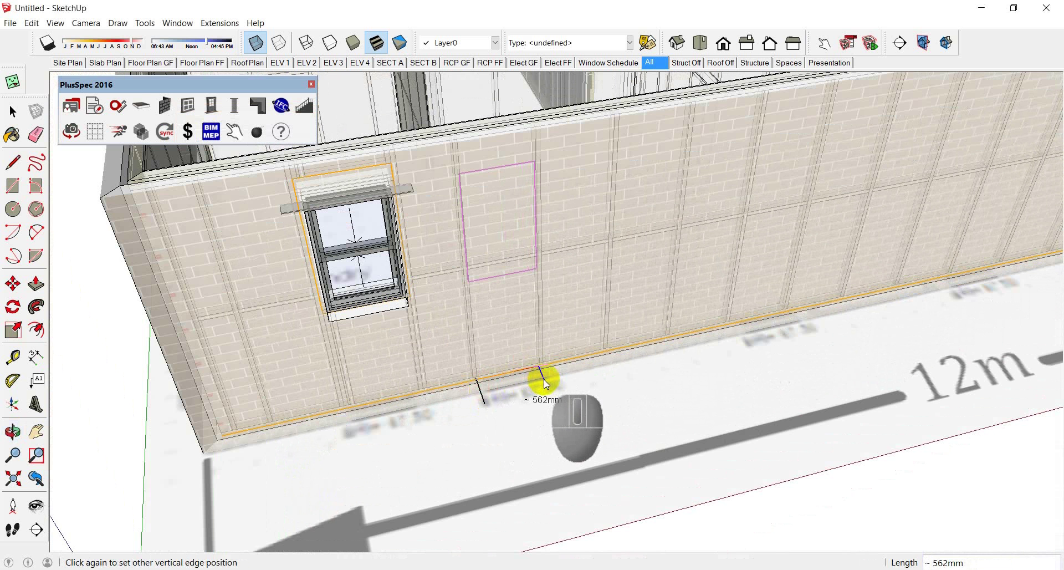
pyautogui.scroll(3, 544, 380)
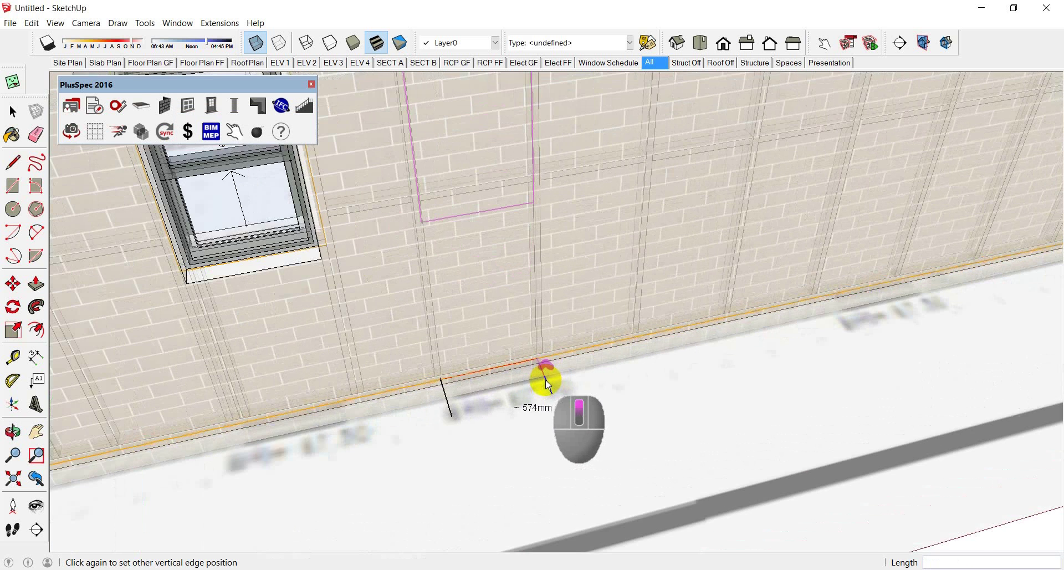
pyautogui.click(550, 383)
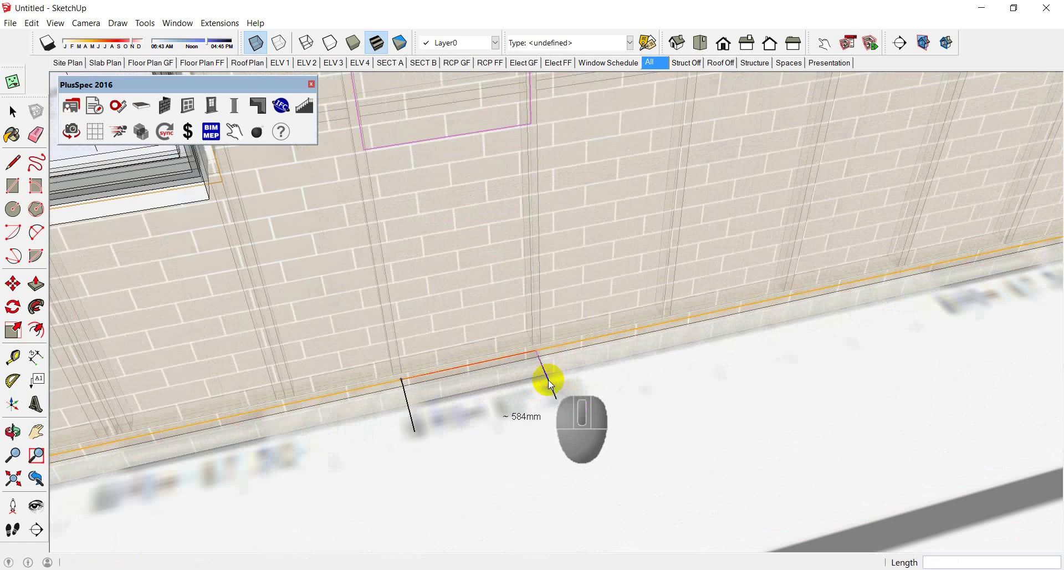
pyautogui.scroll(-10, 549, 382)
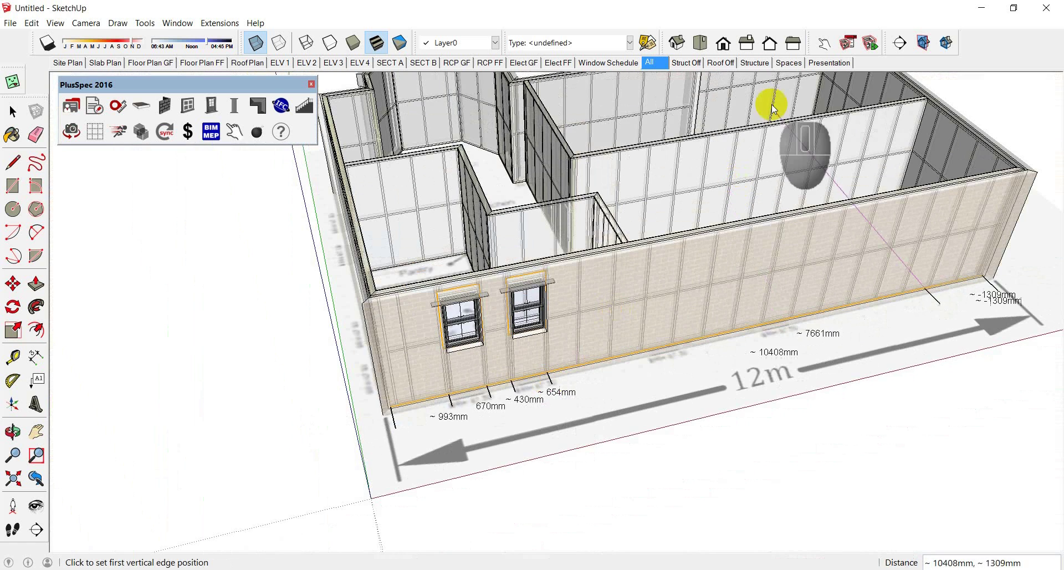
# Show the Structure scene and place a window about 564 mm wide over the plan's window mark just past the half bath
pyautogui.click(762, 68)
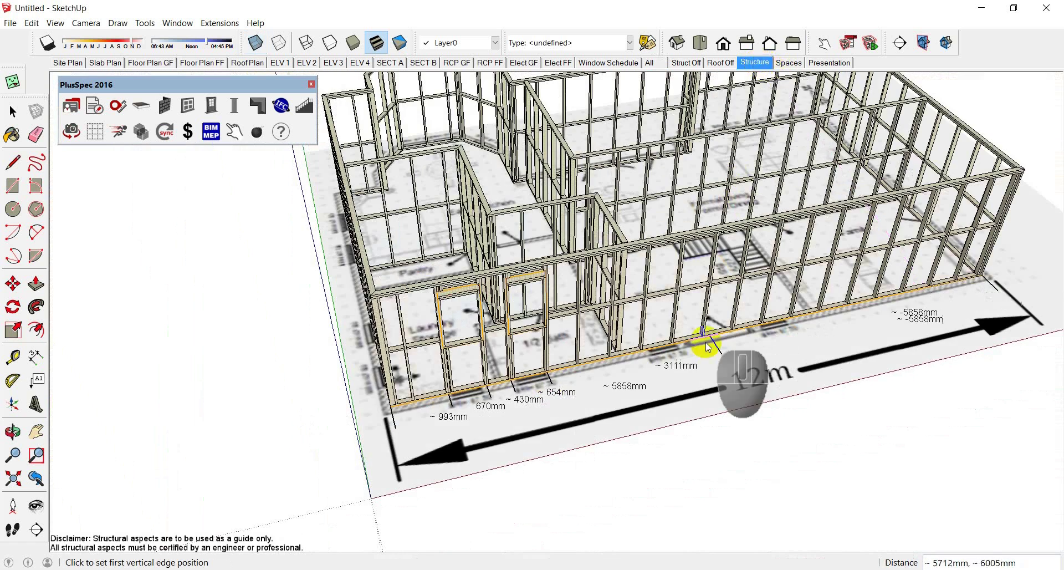
pyautogui.scroll(5, 676, 384)
pyautogui.scroll(5, 662, 359)
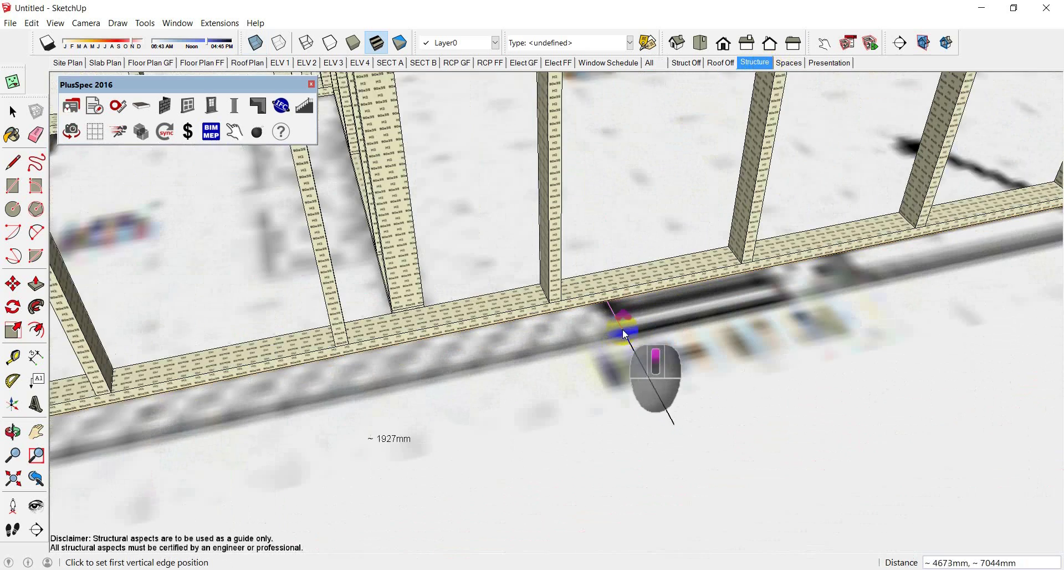
pyautogui.click(600, 311)
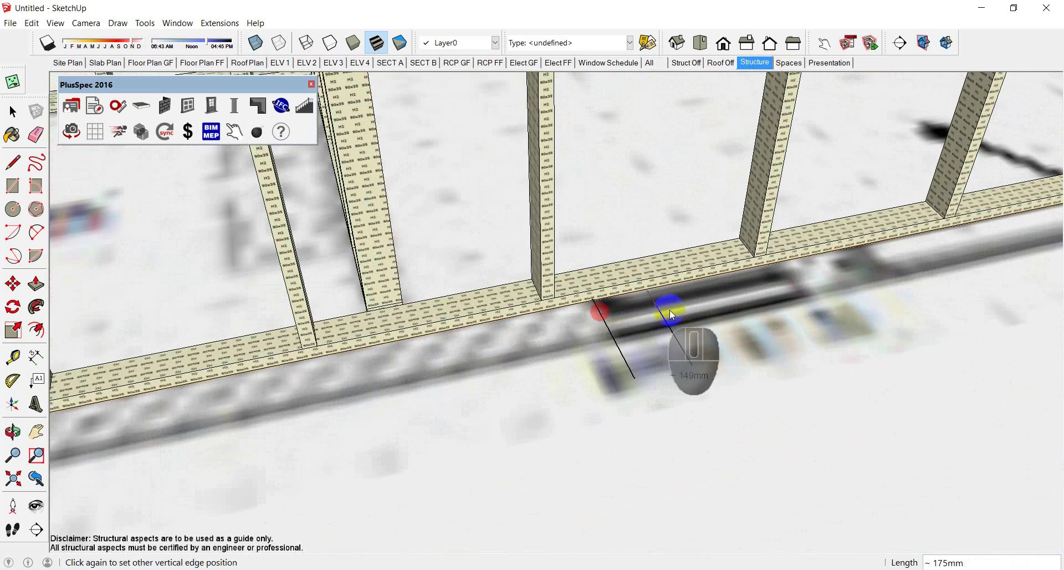
pyautogui.click(796, 272)
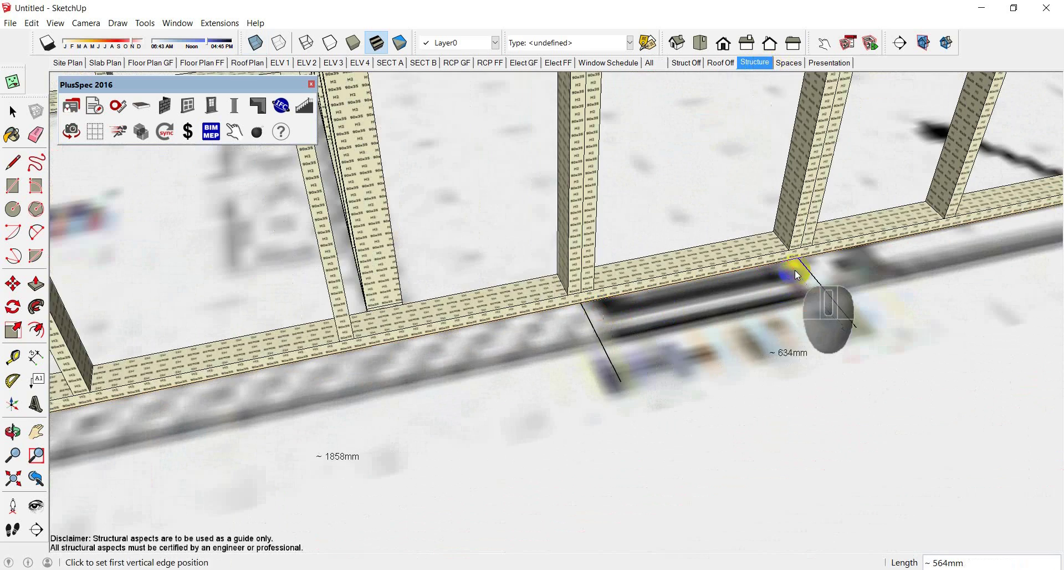
# Place another window about 500 mm wide in the front wall over the plan's window mark in front of the stairs
pyautogui.moveTo(796, 272); pyautogui.dragTo(626, 410, button='middle')
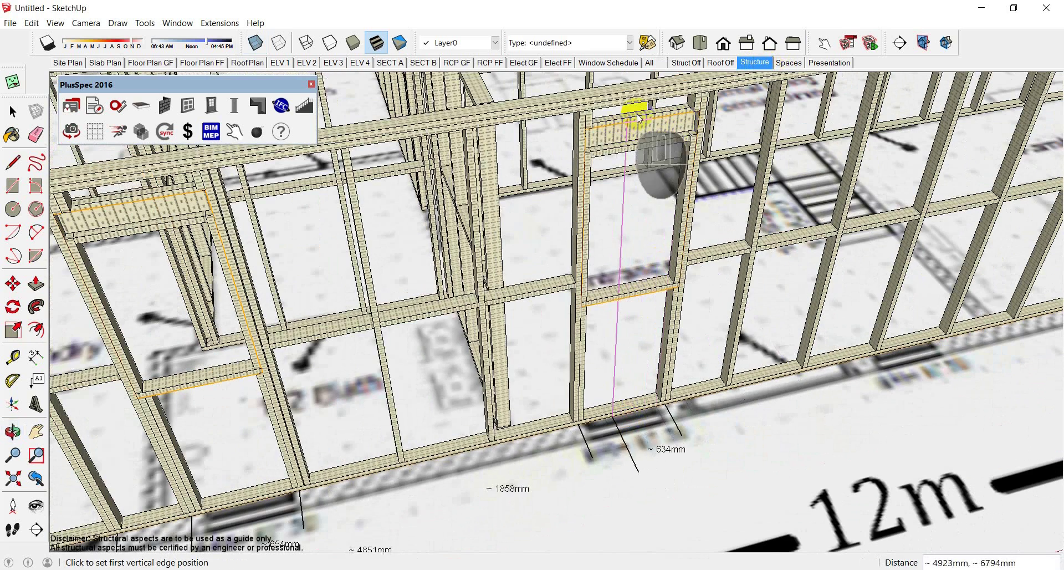
pyautogui.moveTo(660, 214); pyautogui.dragTo(375, 344, button='middle')
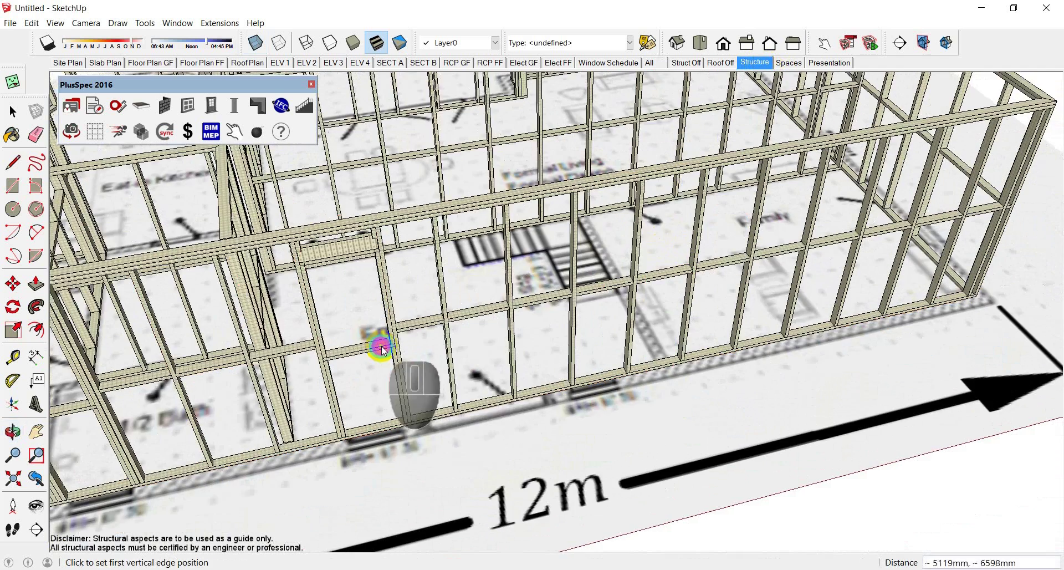
pyautogui.scroll(5, 570, 409)
pyautogui.click(579, 399)
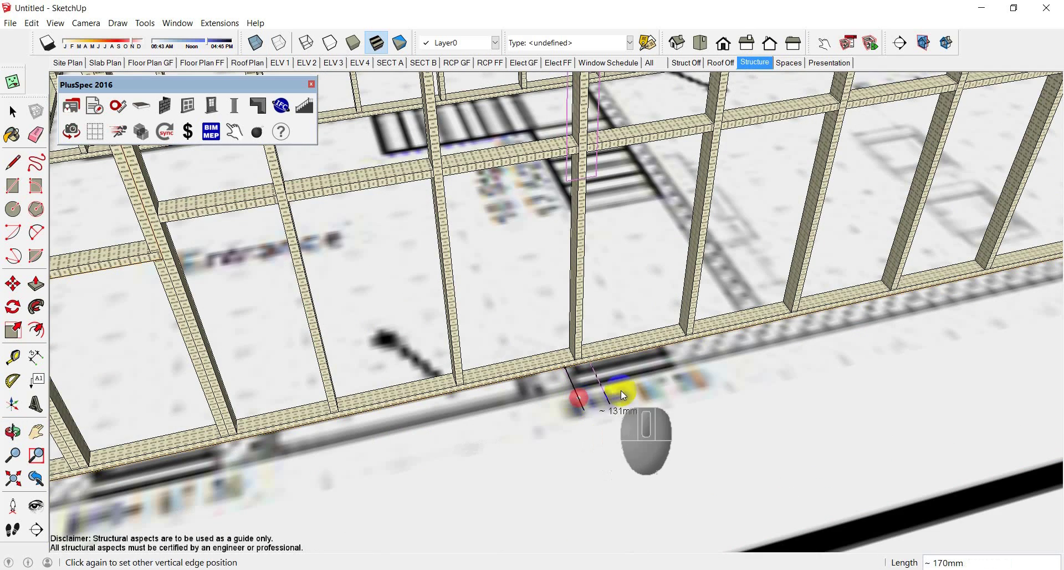
pyautogui.click(673, 371)
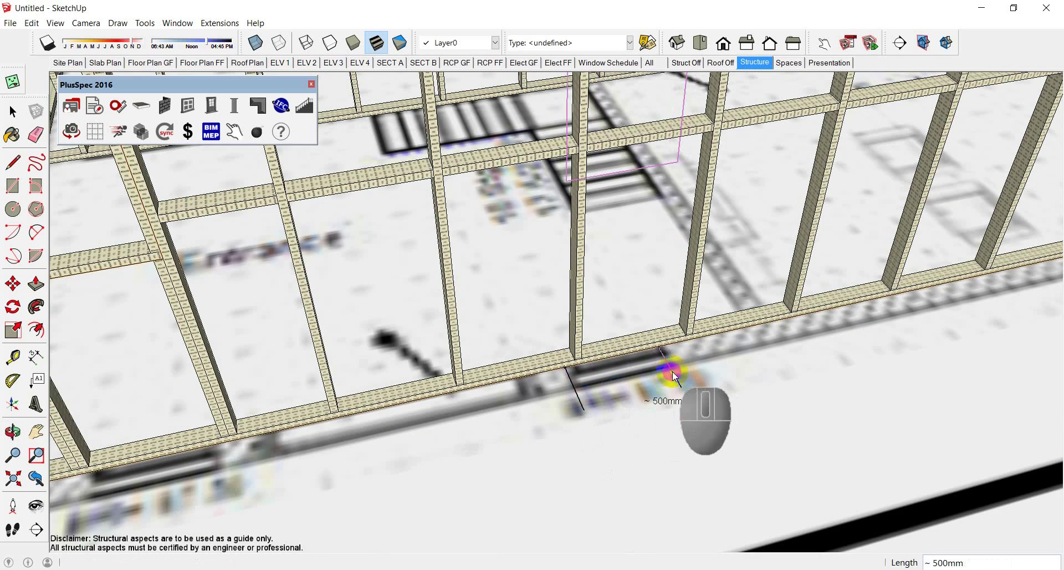
pyautogui.scroll(-5, 623, 370)
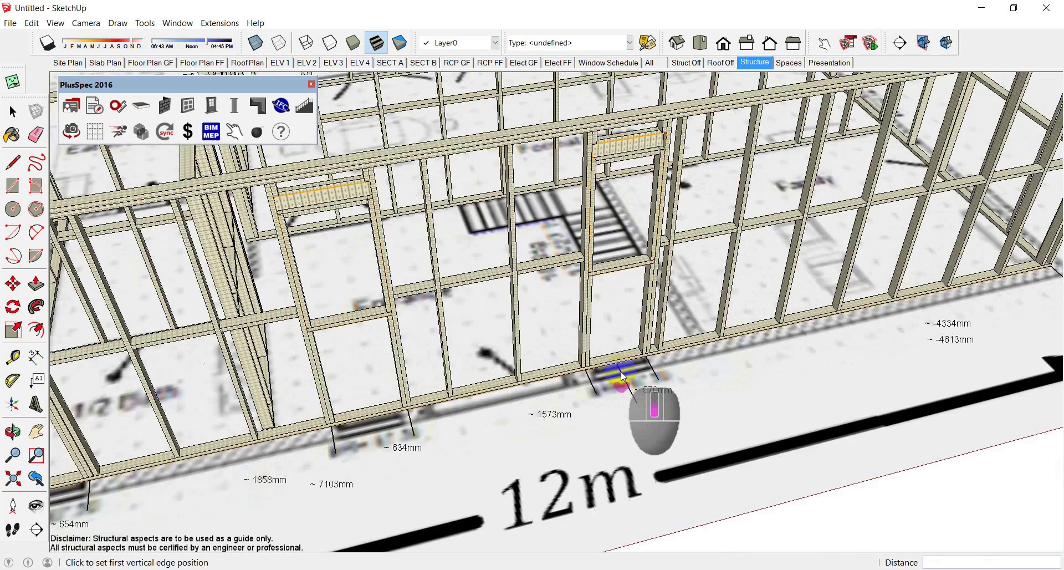
# Split the front wall where the internal wall beside the half bath meets it
pyautogui.moveTo(643, 371); pyautogui.dragTo(800, 329, button='middle')
pyautogui.scroll(-1, 706, 338)
pyautogui.scroll(8, 498, 257)
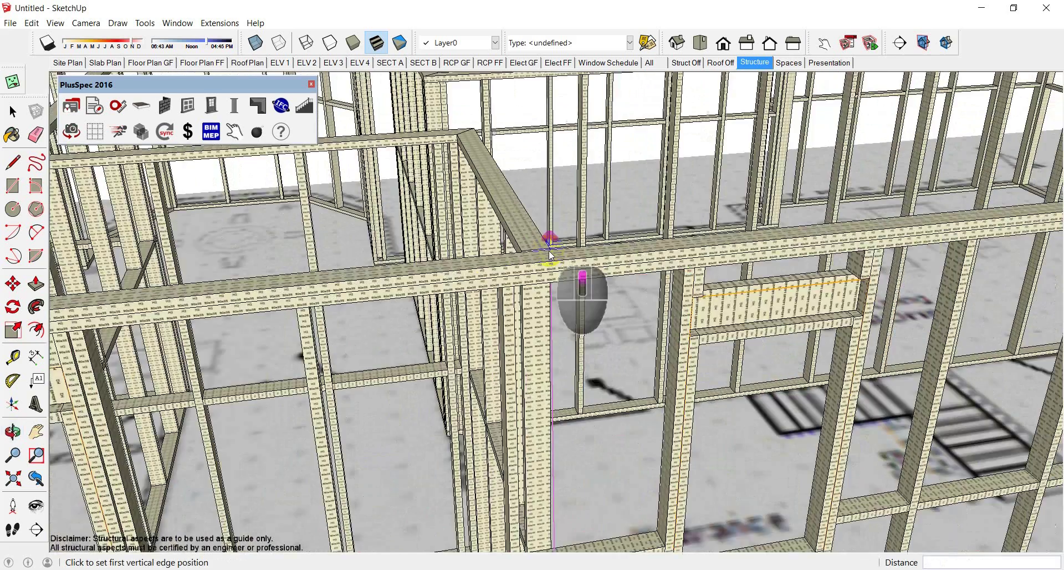
pyautogui.moveTo(551, 237); pyautogui.dragTo(490, 215, button='middle')
pyautogui.press('space')
pyautogui.click(448, 250)
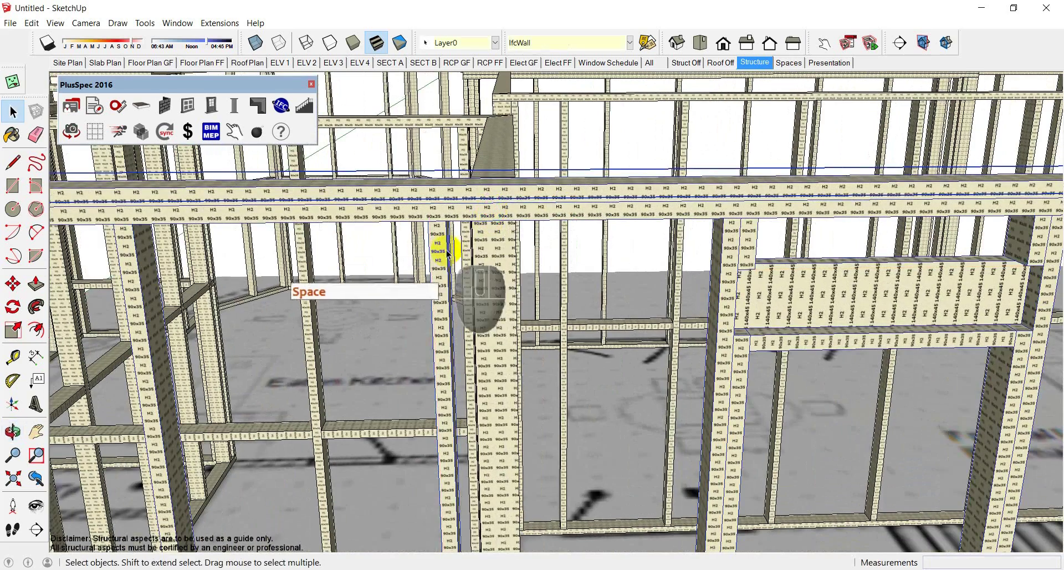
pyautogui.click(508, 206)
pyautogui.rightClick(508, 206)
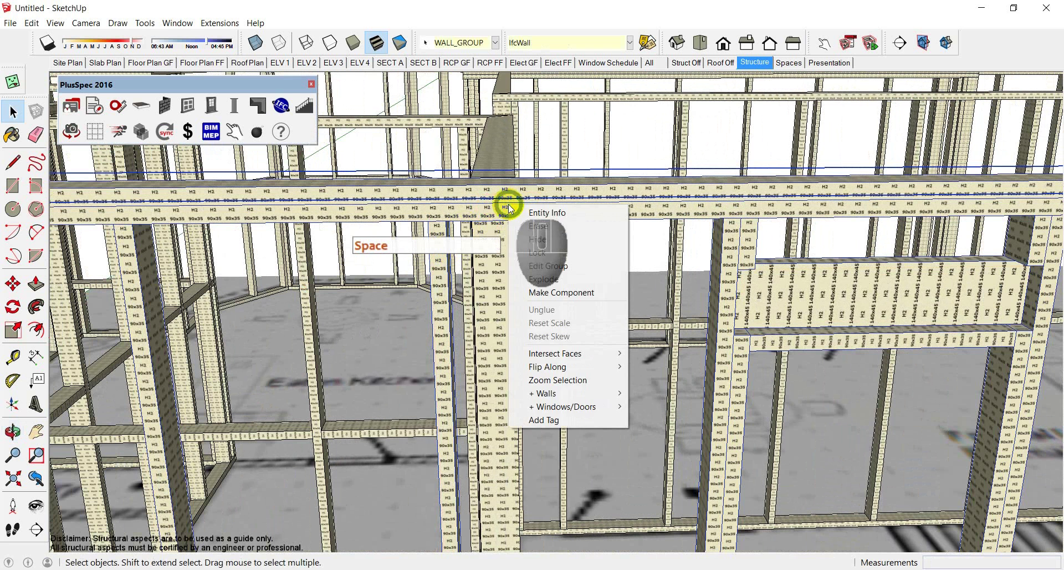
pyautogui.click(549, 393)
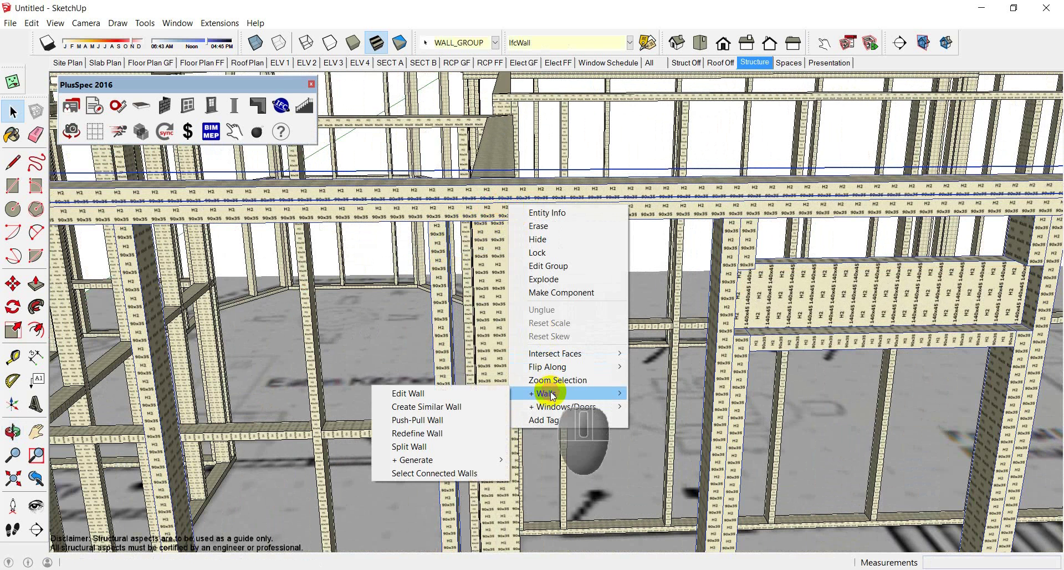
pyautogui.click(466, 445)
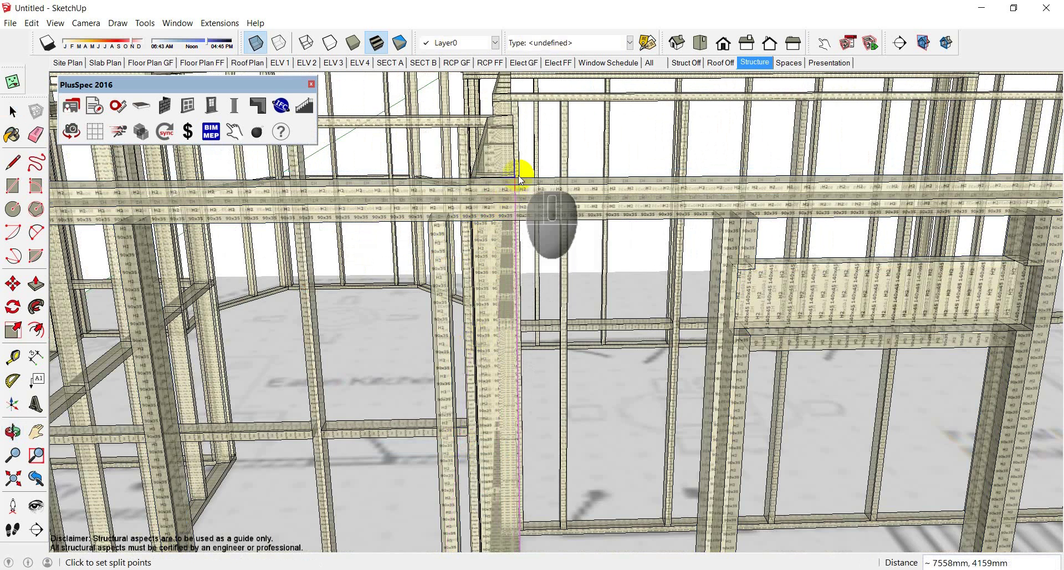
pyautogui.press('Return')
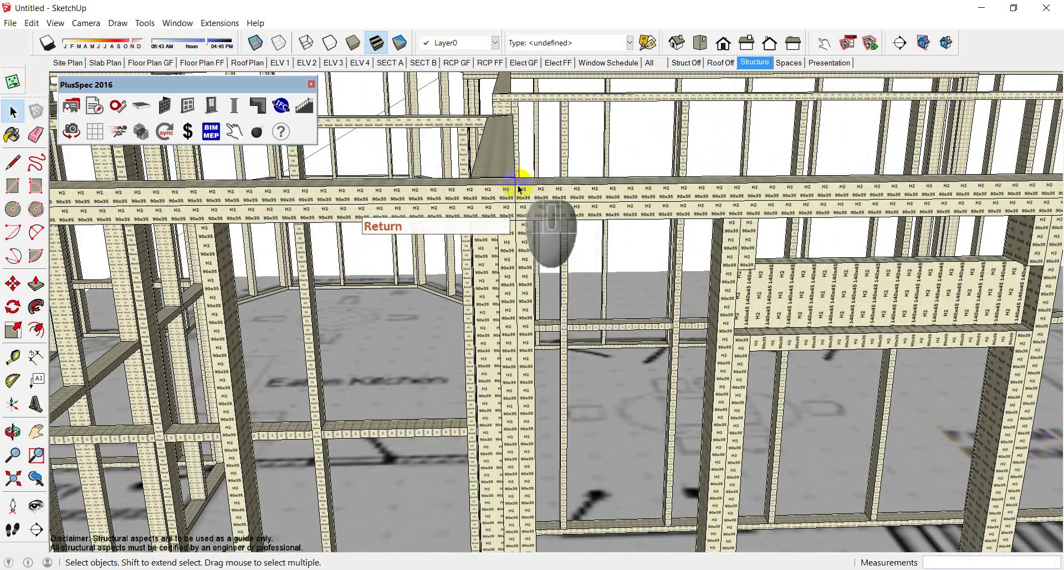
# Show the All scene and hide the floor plan image beneath the house
pyautogui.moveTo(518, 174); pyautogui.dragTo(650, 297, button='middle')
pyautogui.scroll(-6, 632, 316)
pyautogui.moveTo(610, 332); pyautogui.dragTo(356, 335, button='middle')
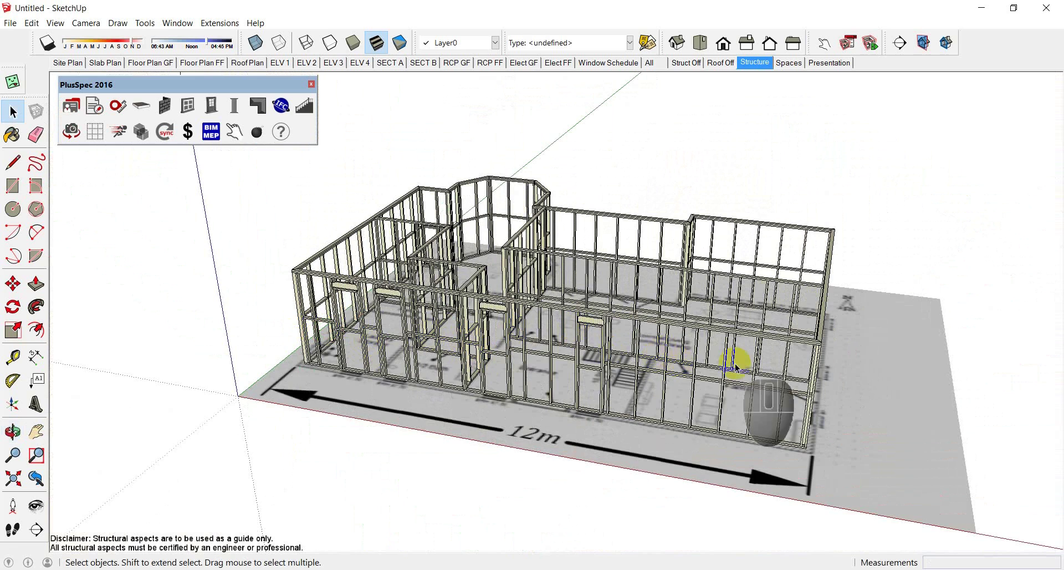
pyautogui.moveTo(738, 360); pyautogui.dragTo(280, 361, button='middle')
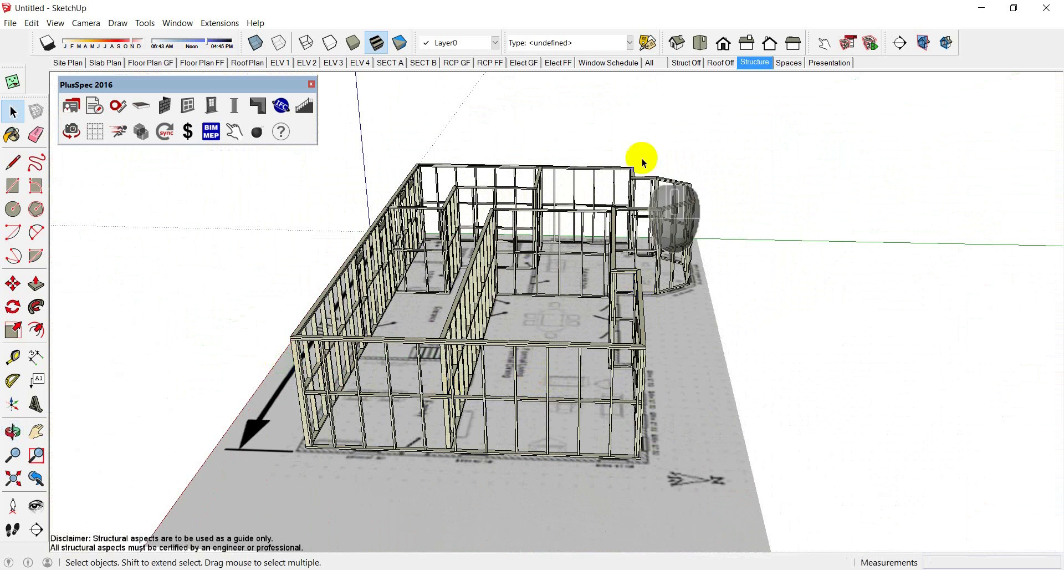
pyautogui.moveTo(579, 394); pyautogui.dragTo(487, 367, button='middle')
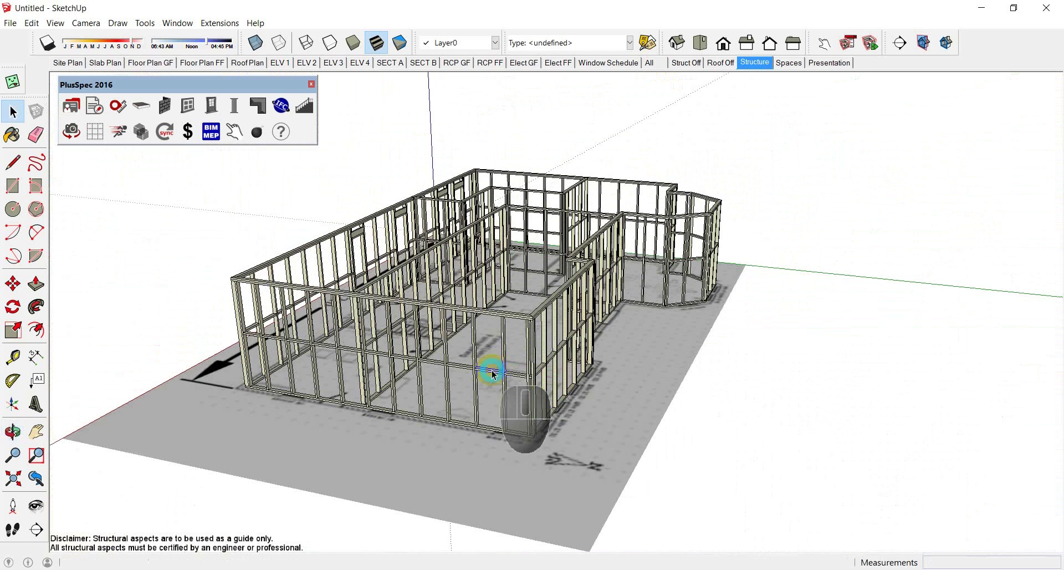
pyautogui.click(649, 63)
pyautogui.moveTo(624, 343); pyautogui.dragTo(625, 344, button='middle')
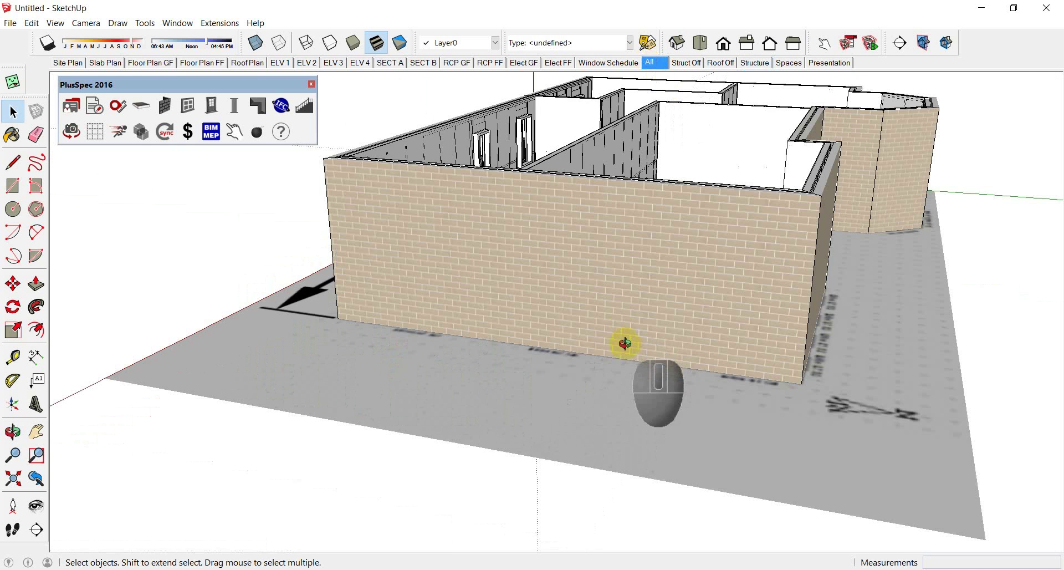
pyautogui.click(555, 407)
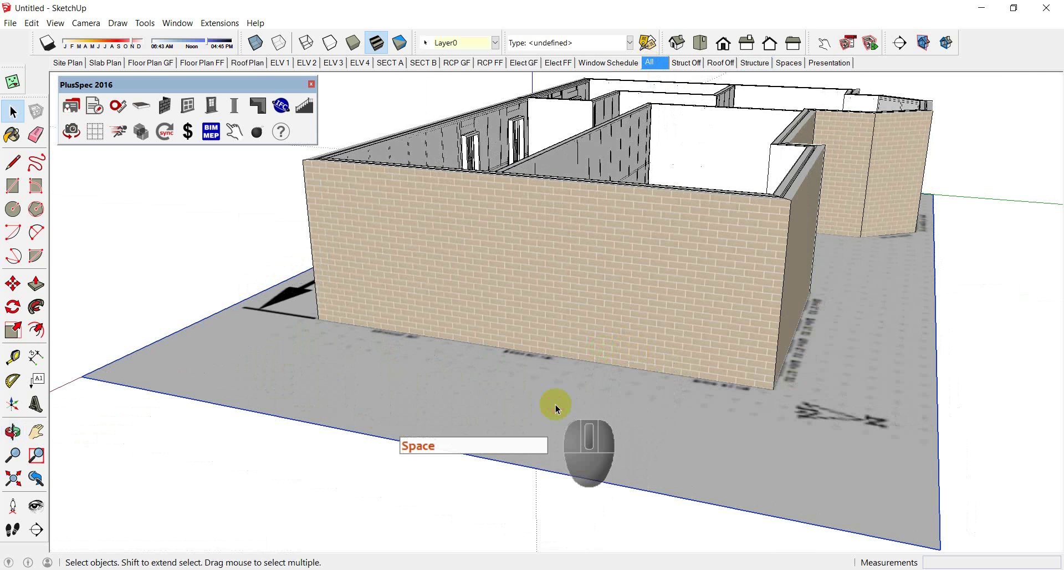
pyautogui.rightClick(555, 405)
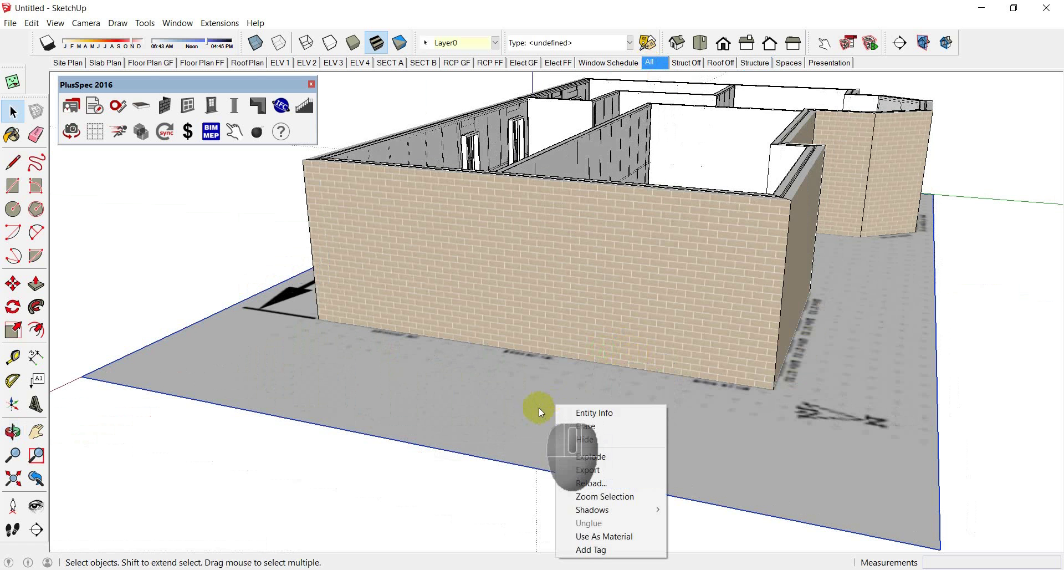
pyautogui.click(586, 440)
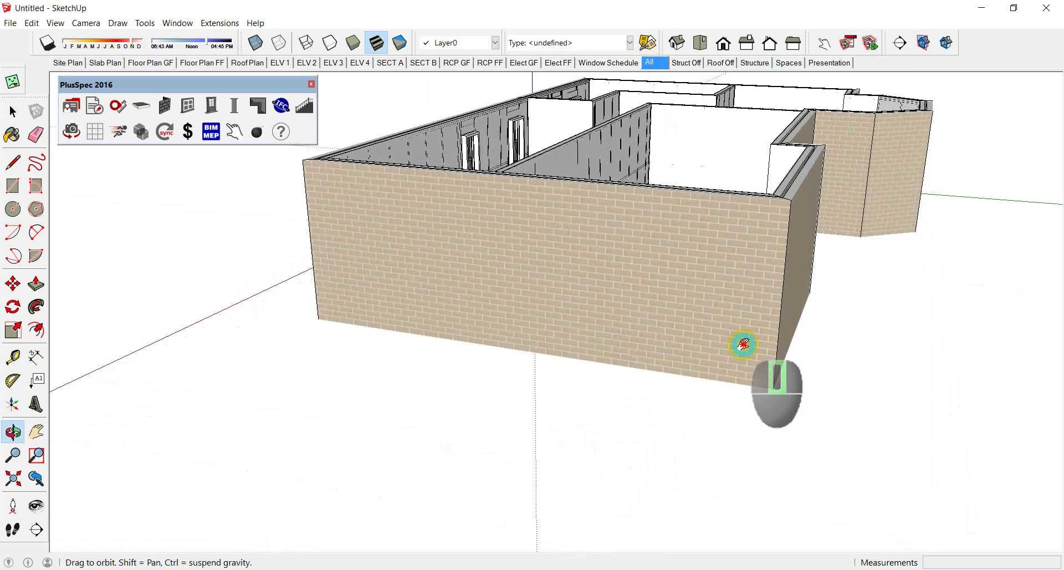
# Select all walls connected to the windowless brick end wall
pyautogui.moveTo(741, 344); pyautogui.dragTo(1041, 332, button='middle')
pyautogui.rightClick(603, 316)
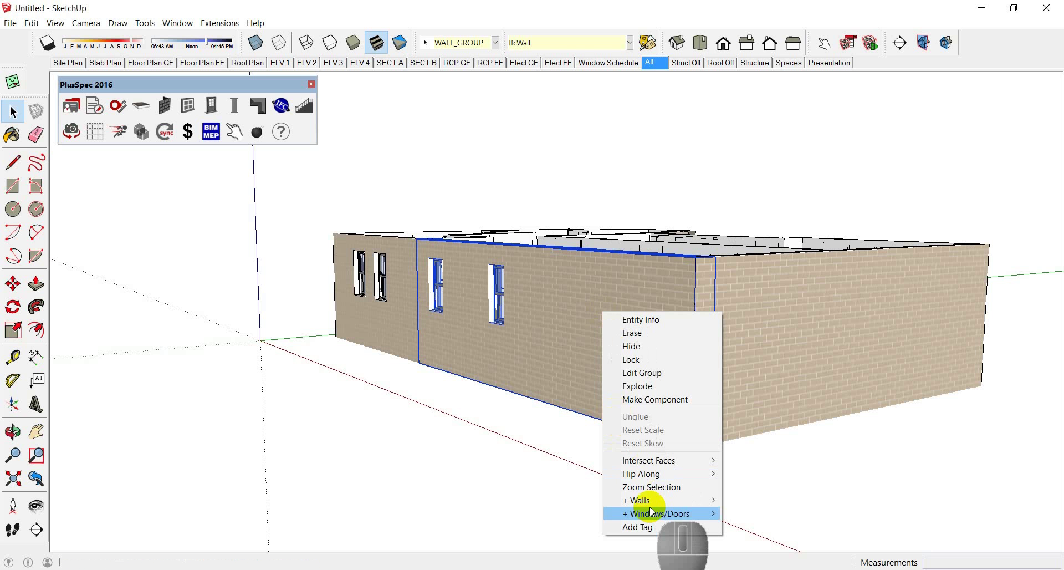
pyautogui.moveTo(649, 502)
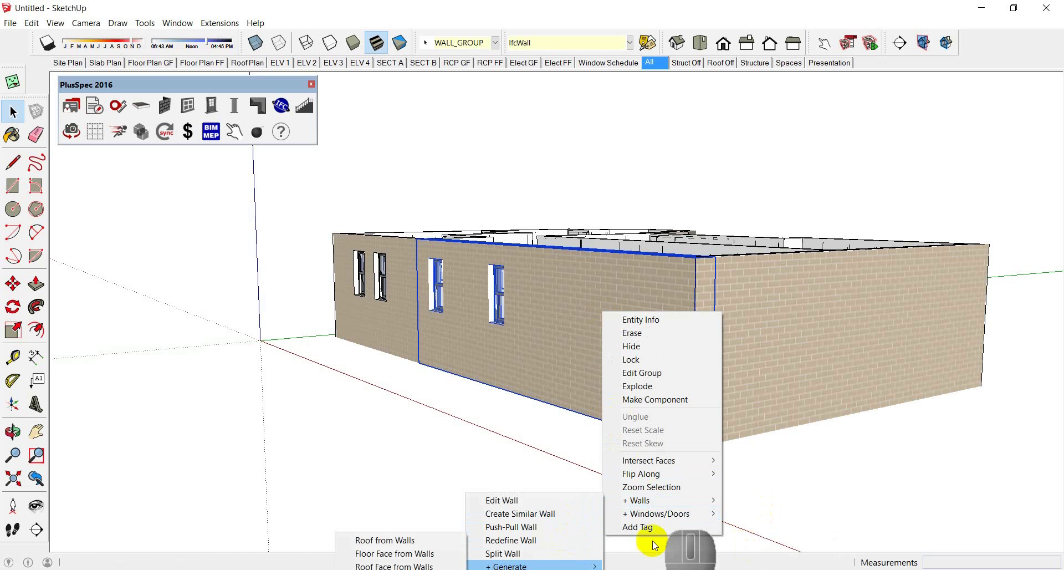
pyautogui.click(826, 372)
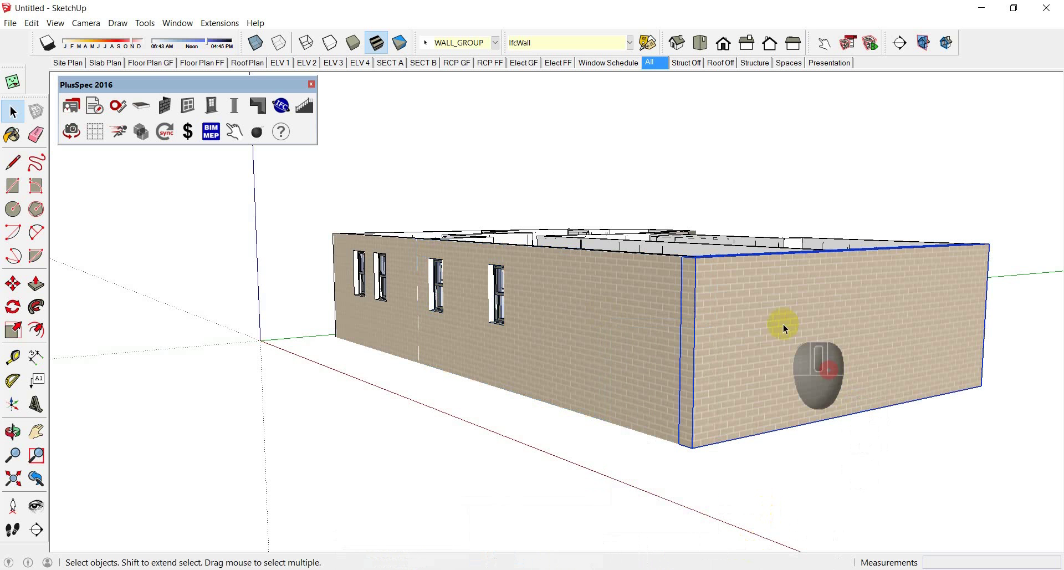
pyautogui.rightClick(887, 256)
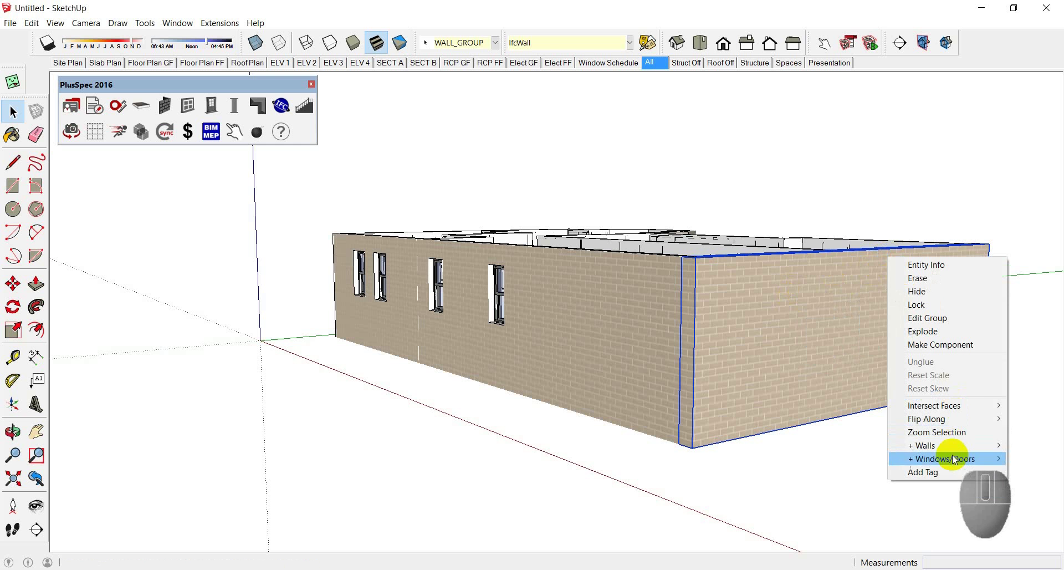
pyautogui.moveTo(948, 448)
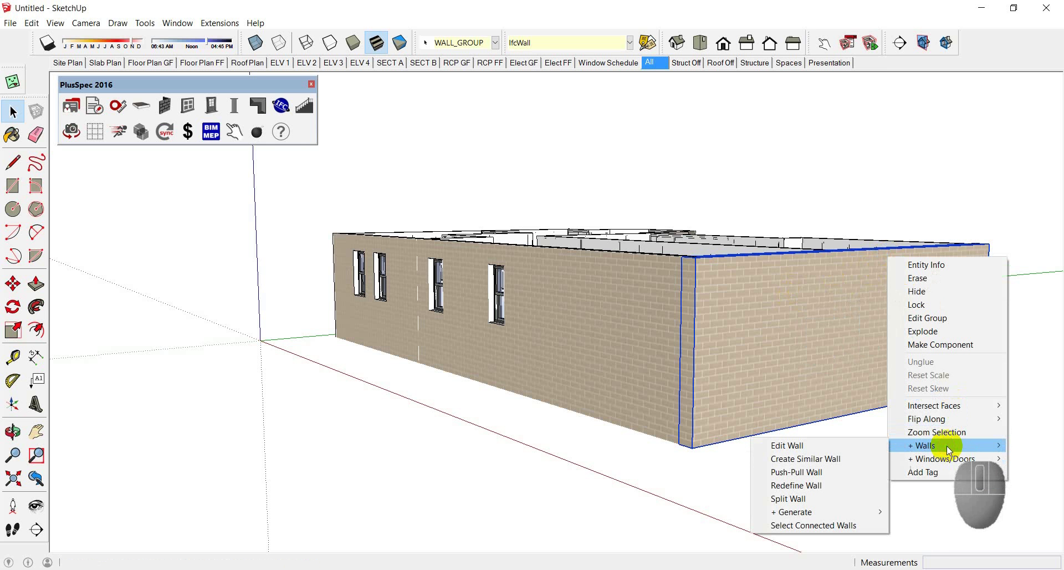
pyautogui.click(865, 525)
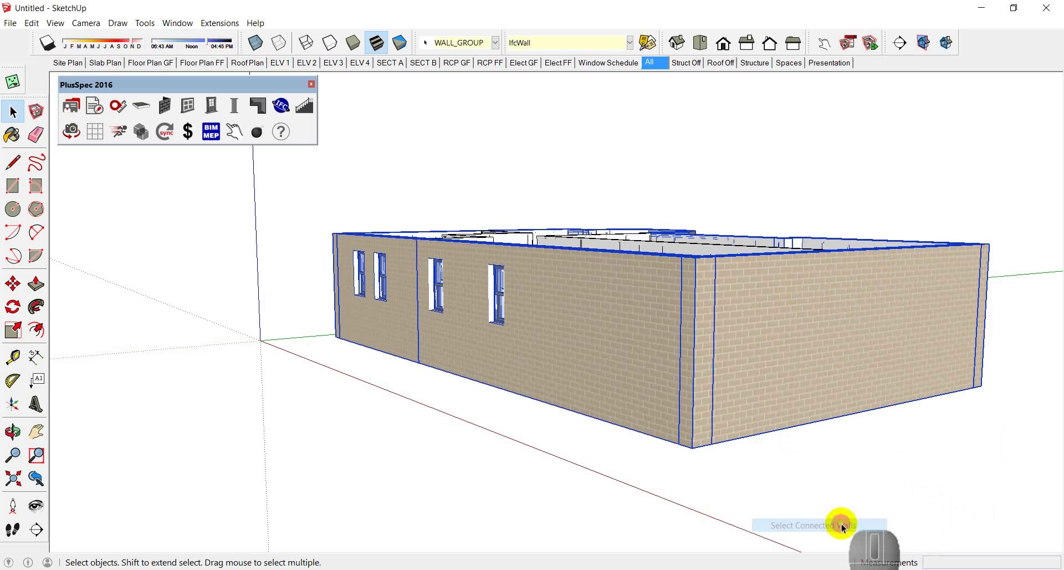
# Apply manual overrides to the selected brick veneer walls: external step down 86 and external drop off 280
pyautogui.moveTo(800, 330)
pyautogui.mouseDown(button='middle')
pyautogui.moveTo(619, 391)
pyautogui.moveTo(312, 332)
pyautogui.moveTo(575, 294)
pyautogui.moveTo(872, 277)
pyautogui.moveTo(954, 294)
pyautogui.moveTo(732, 343)
pyautogui.moveTo(498, 368)
pyautogui.moveTo(584, 343)
pyautogui.mouseUp(button='middle')
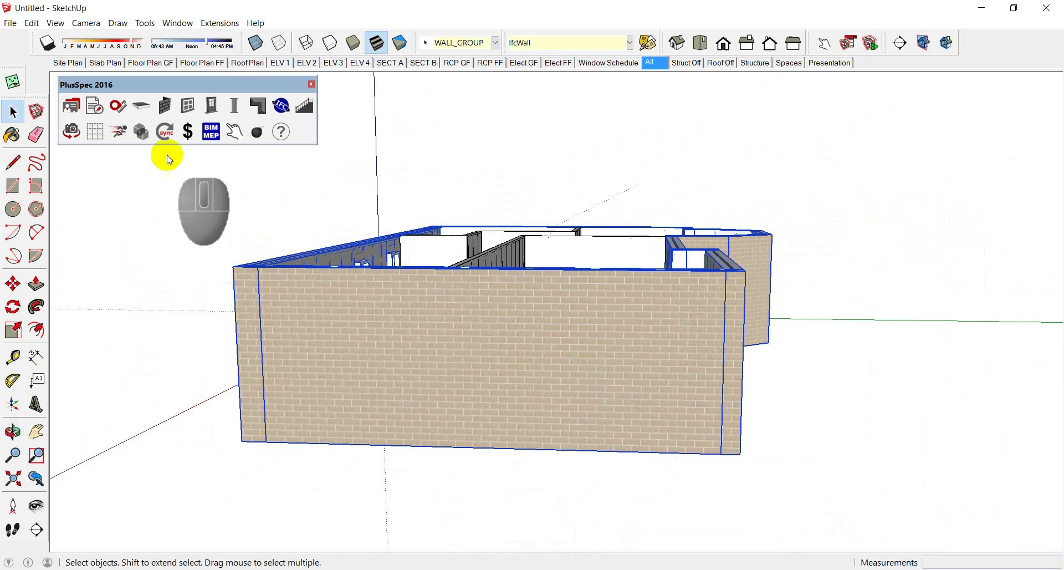
pyautogui.click(165, 105)
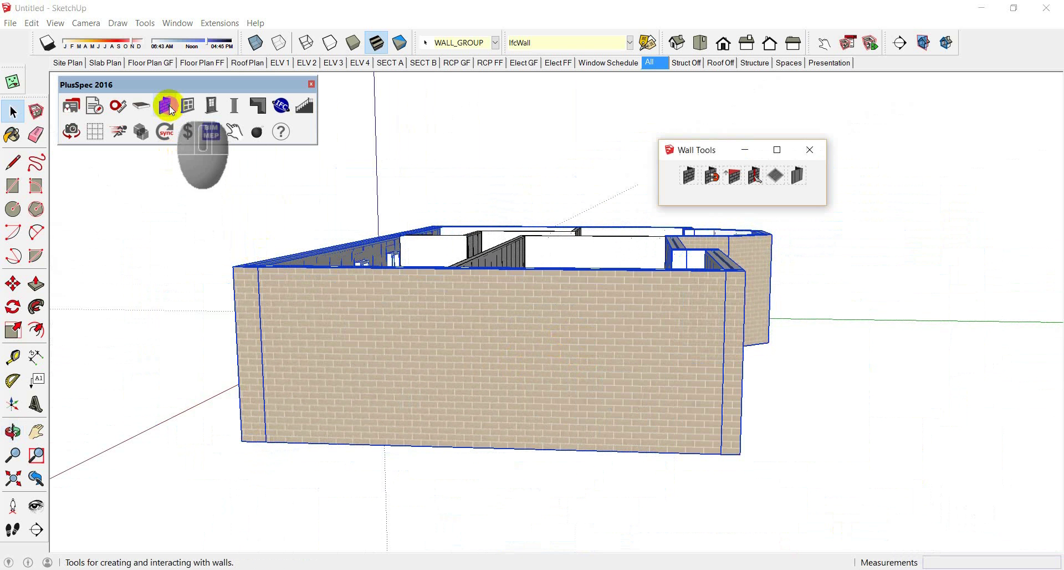
pyautogui.click(689, 177)
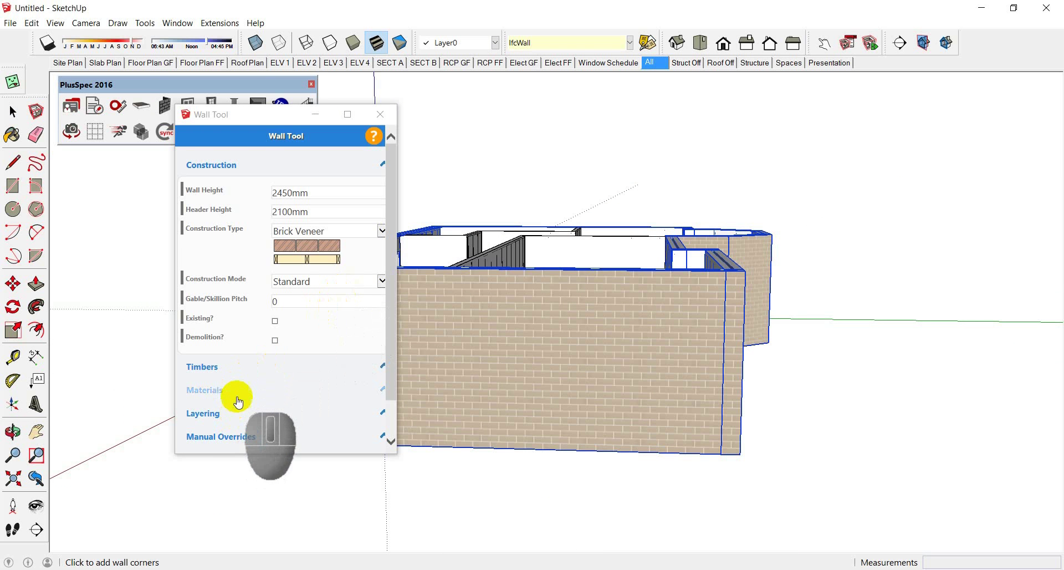
pyautogui.click(237, 437)
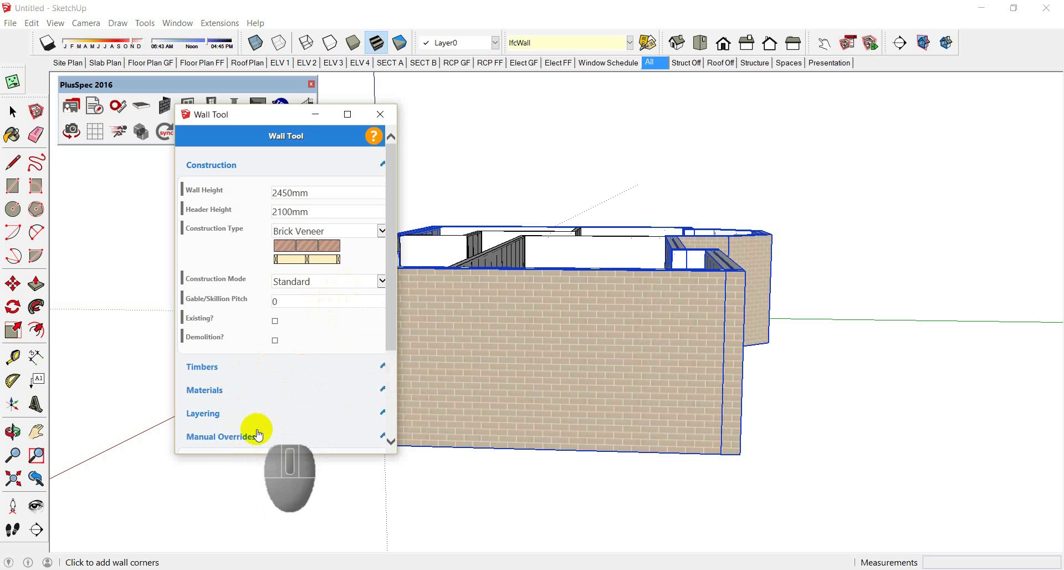
pyautogui.scroll(-3, 247, 444)
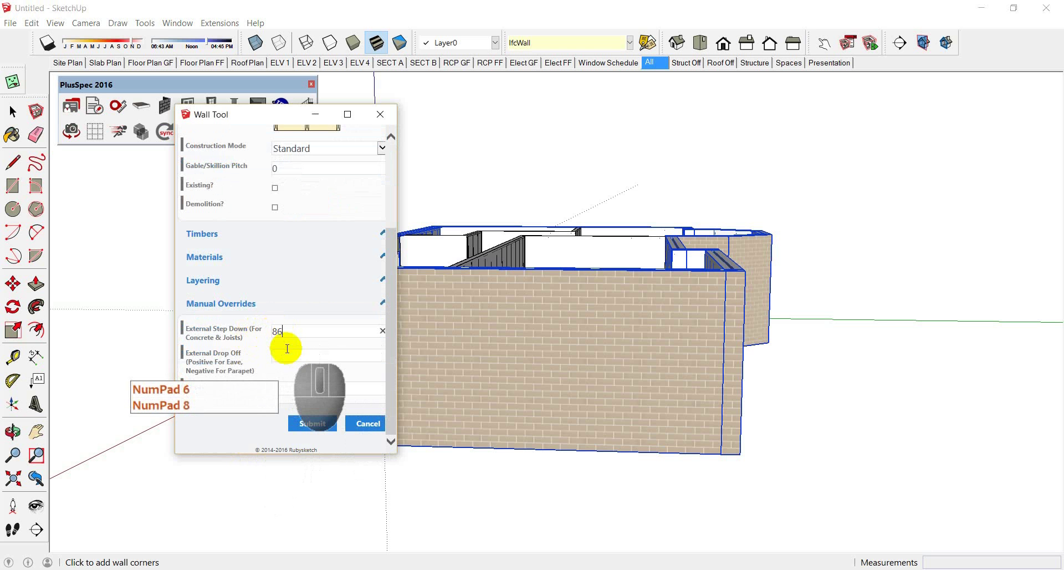
pyautogui.click(285, 356)
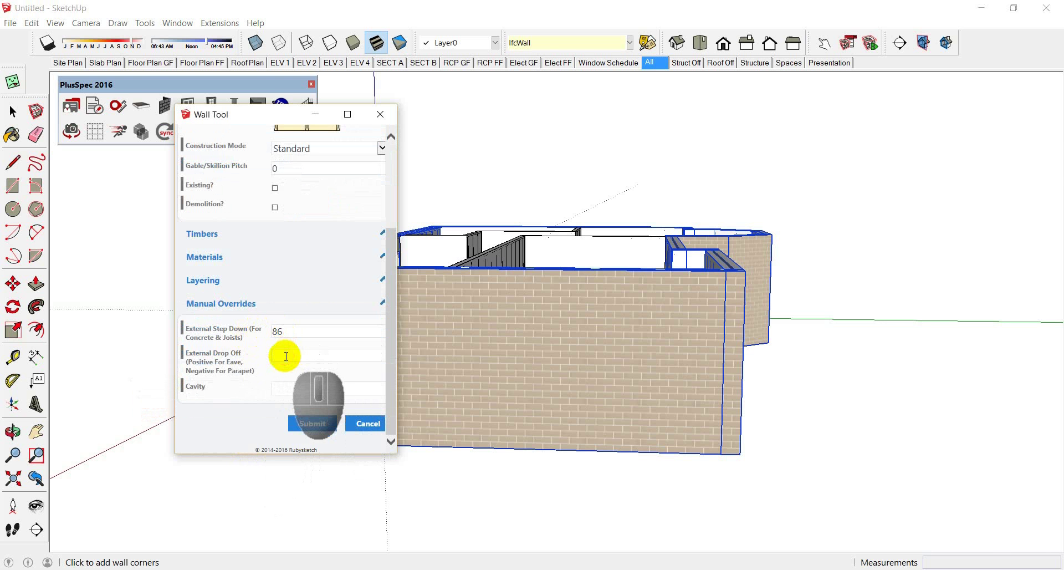
pyautogui.write('280')
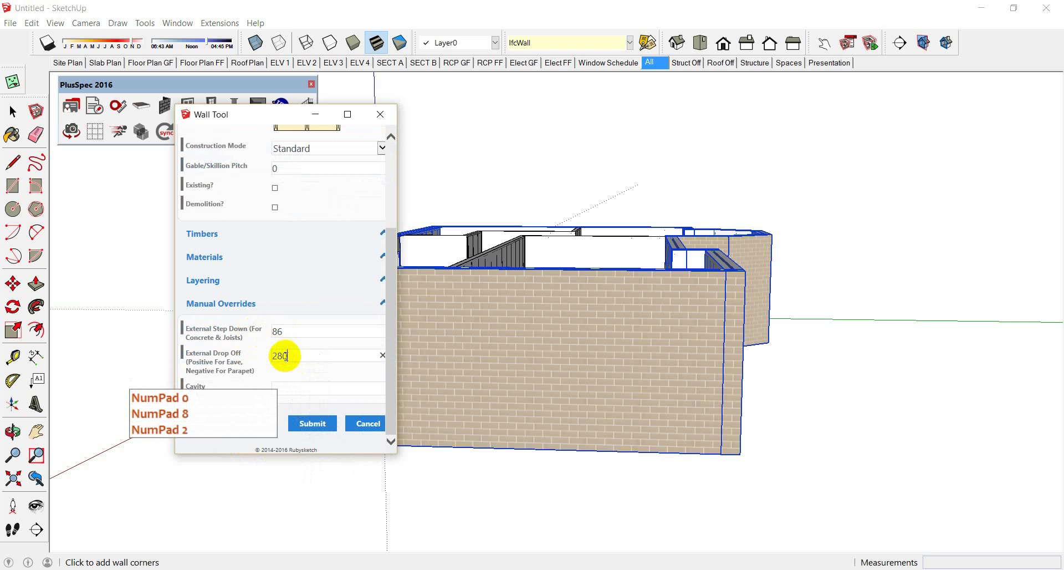
pyautogui.click(312, 424)
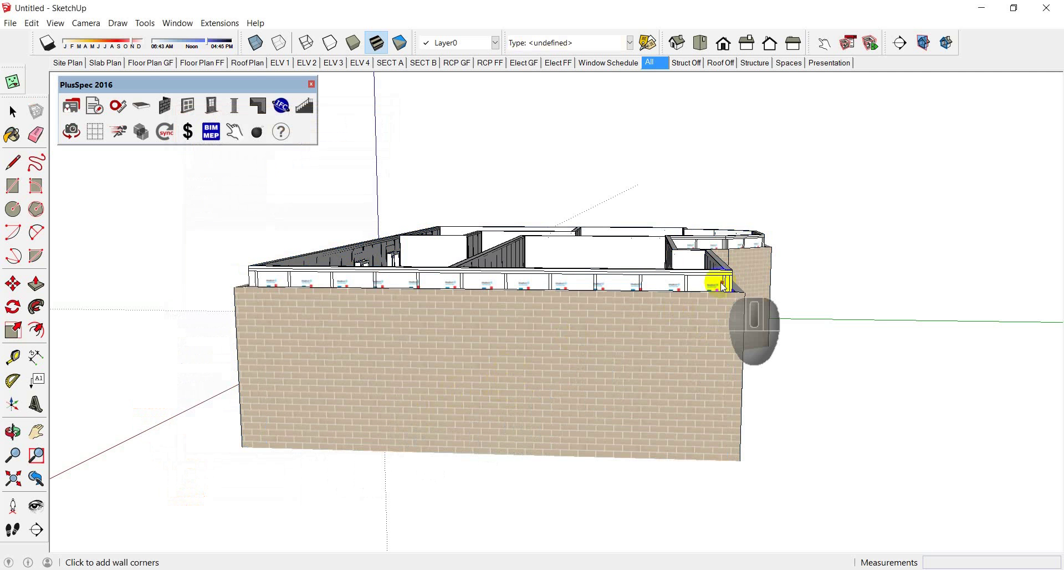
# Generate a floor face from the walls, starting from the brick end wall, and inspect the underside of the house
pyautogui.scroll(2, 720, 279)
pyautogui.moveTo(720, 280); pyautogui.dragTo(884, 130, button='middle')
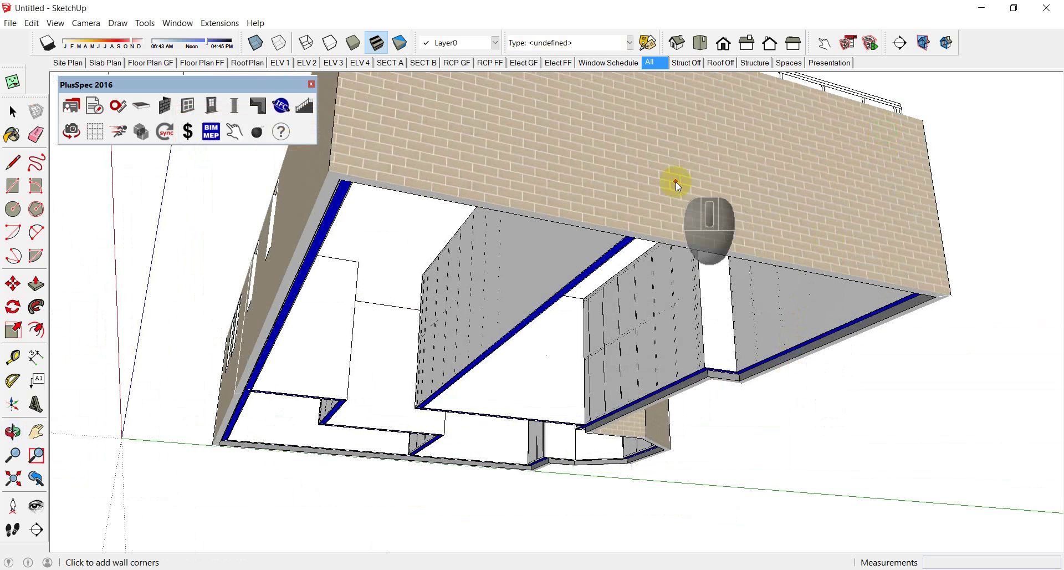
pyautogui.moveTo(684, 176); pyautogui.dragTo(527, 251, button='middle')
pyautogui.rightClick(524, 259)
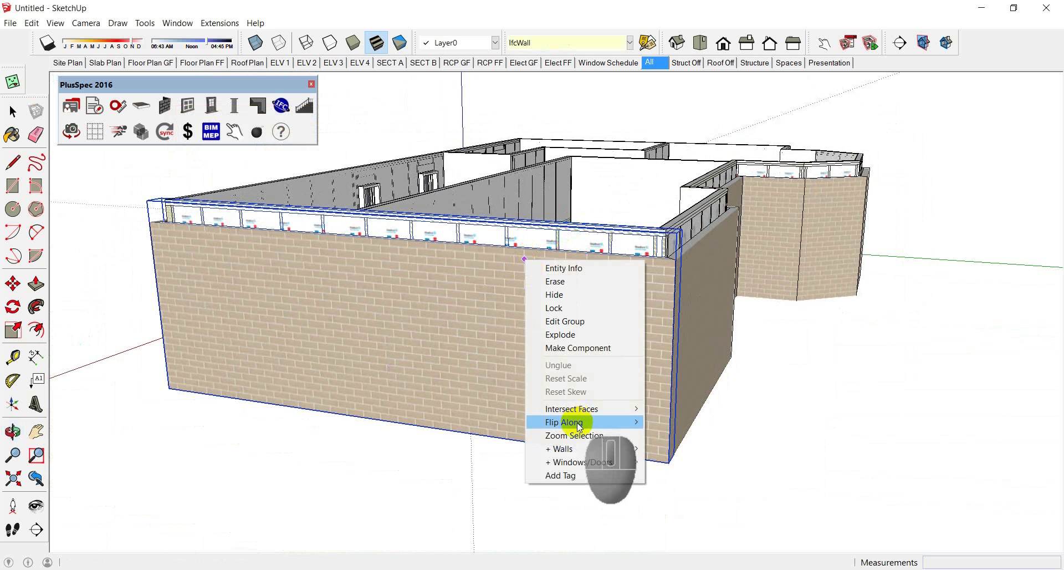
pyautogui.click(577, 448)
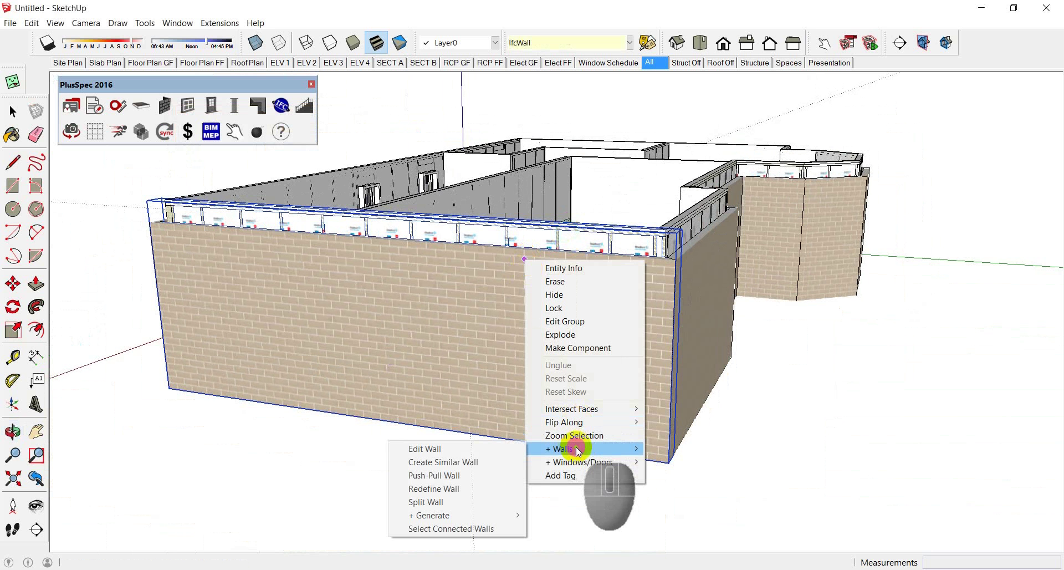
pyautogui.click(495, 516)
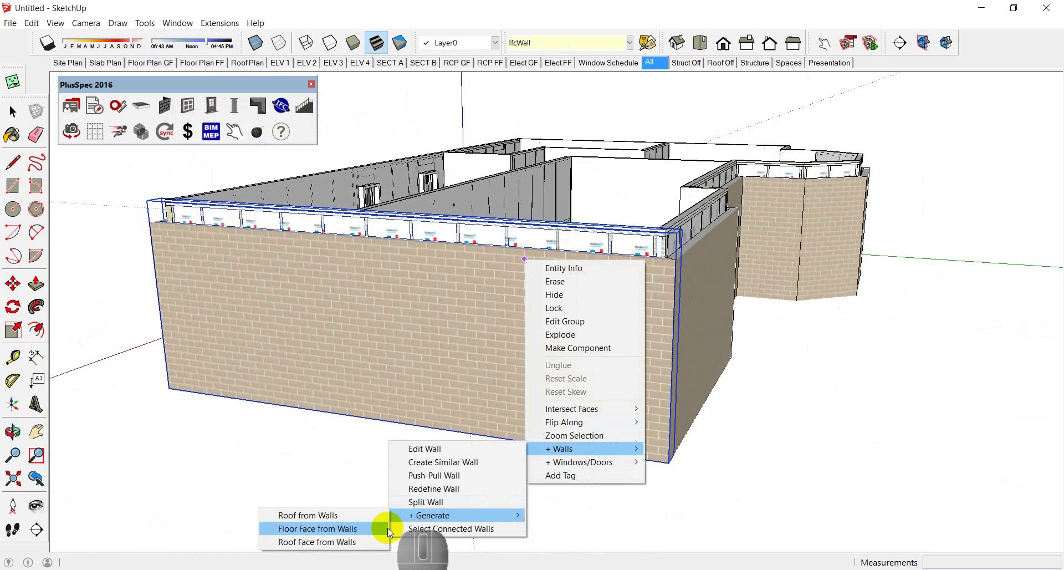
pyautogui.click(361, 529)
pyautogui.moveTo(527, 352); pyautogui.dragTo(670, 288, button='middle')
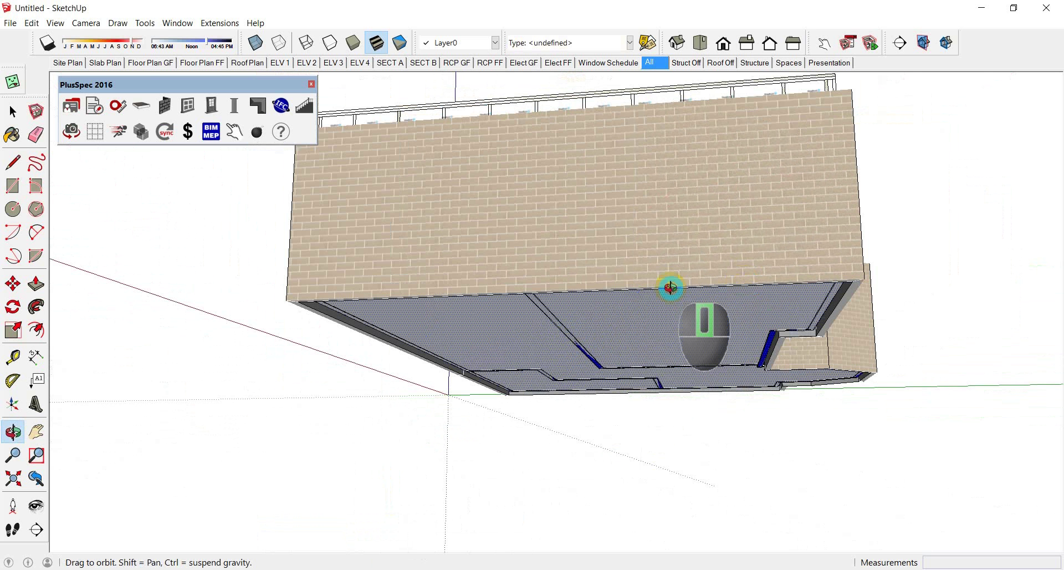
pyautogui.moveTo(670, 288)
pyautogui.keyDown('shift'); pyautogui.mouseDown(button='middle')
pyautogui.moveTo(823, 295)
pyautogui.moveTo(739, 287)
pyautogui.moveTo(613, 301)
pyautogui.moveTo(668, 299)
pyautogui.mouseUp(button='middle'); pyautogui.keyUp('shift')
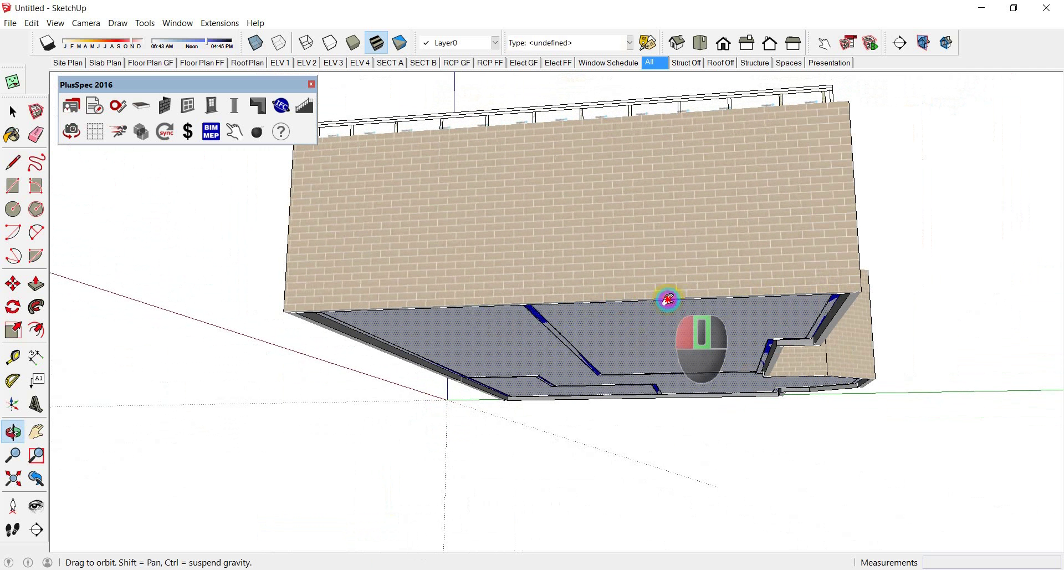
pyautogui.moveTo(668, 299)
pyautogui.mouseDown(button='middle')
pyautogui.moveTo(829, 310)
pyautogui.moveTo(570, 299)
pyautogui.moveTo(676, 304)
pyautogui.moveTo(509, 313)
pyautogui.moveTo(649, 299)
pyautogui.mouseUp(button='middle')
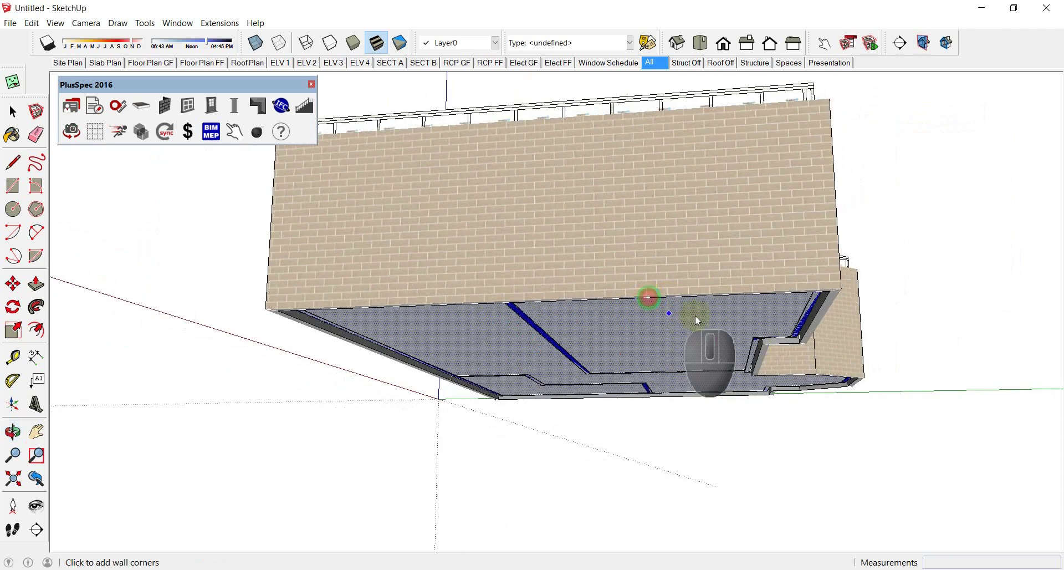
pyautogui.scroll(5, 783, 344)
pyautogui.scroll(-5, 780, 344)
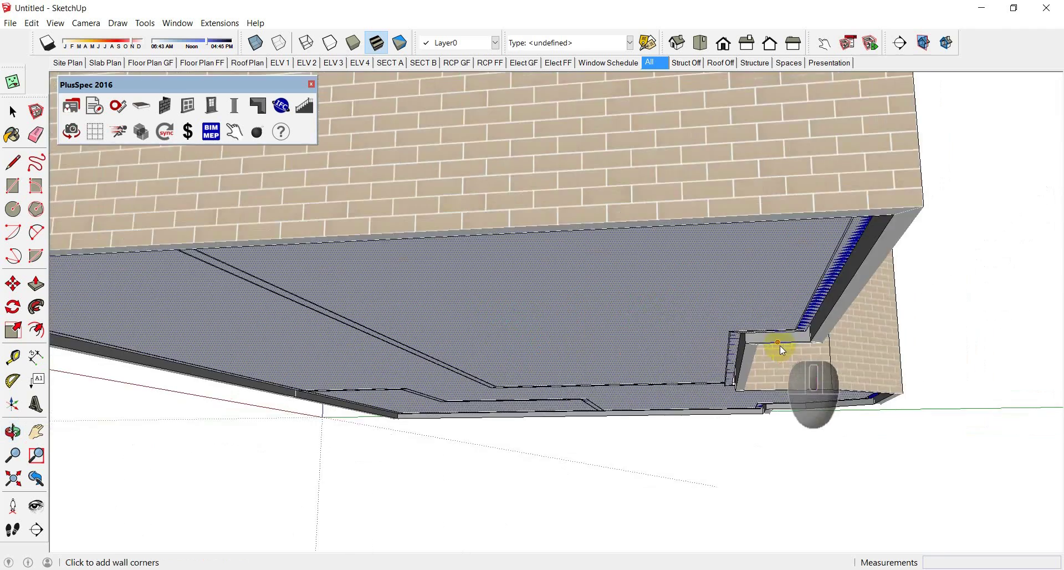
# Create a ground floor slab from the generated floor face: 100mm thick, footings 400mm wide and 600mm deep, recess 160mm wide and 86mm deep
pyautogui.moveTo(780, 345); pyautogui.dragTo(743, 240, button='middle')
pyautogui.scroll(5, 623, 291)
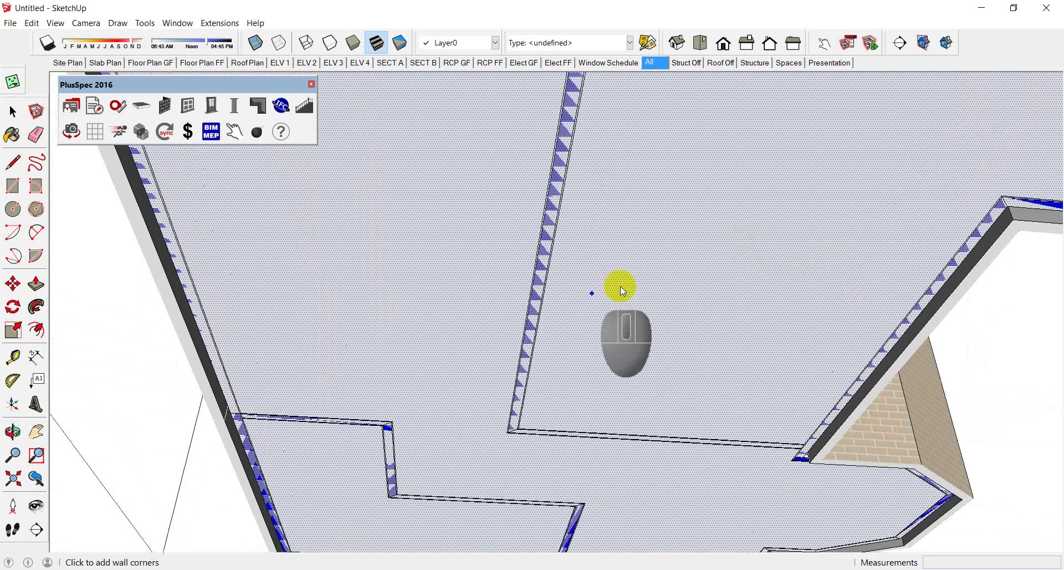
pyautogui.scroll(2, 583, 308)
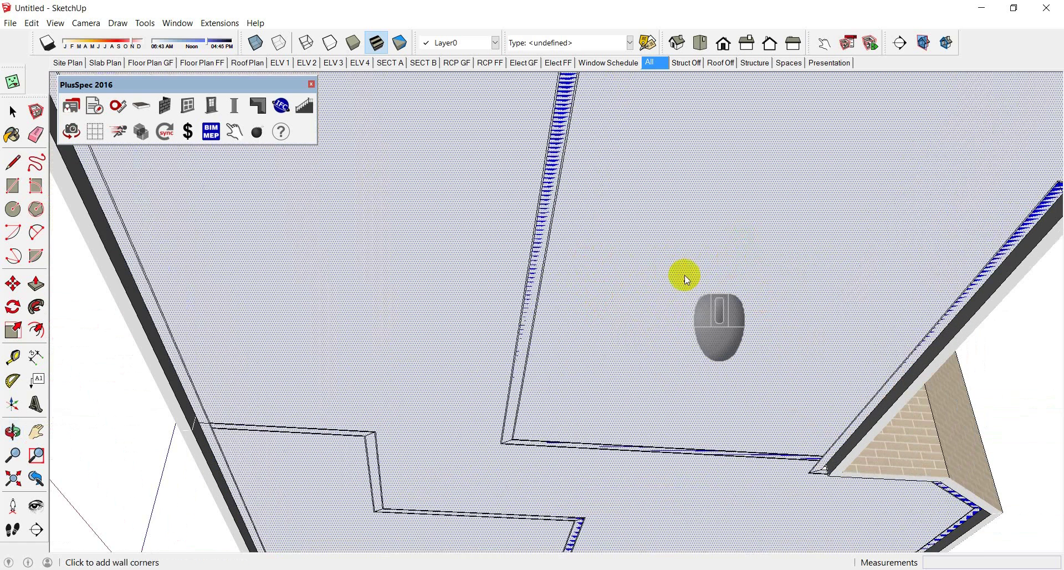
pyautogui.scroll(-4, 684, 277)
pyautogui.scroll(-3, 709, 247)
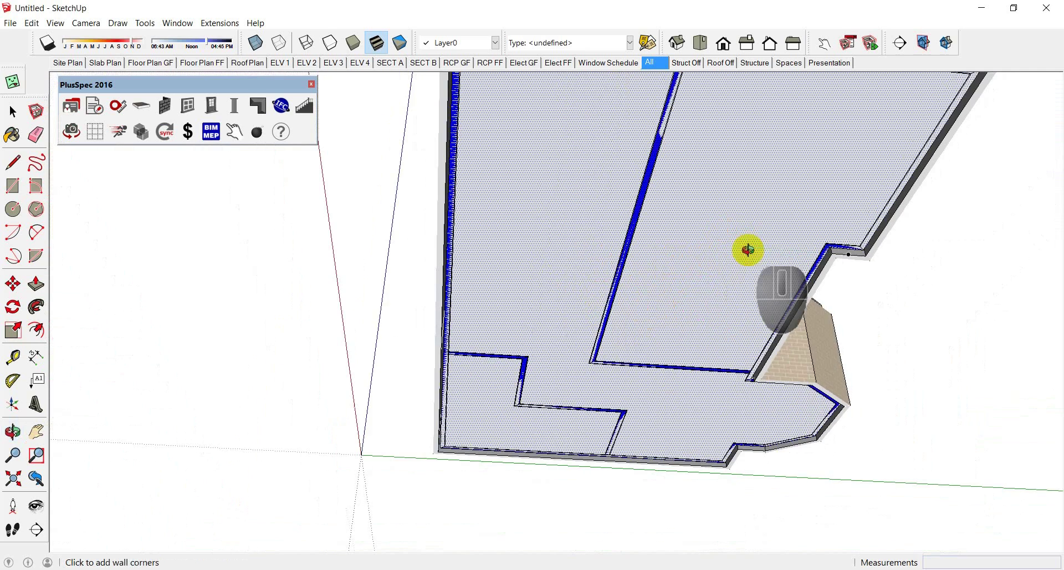
pyautogui.moveTo(749, 247); pyautogui.dragTo(699, 293, button='middle')
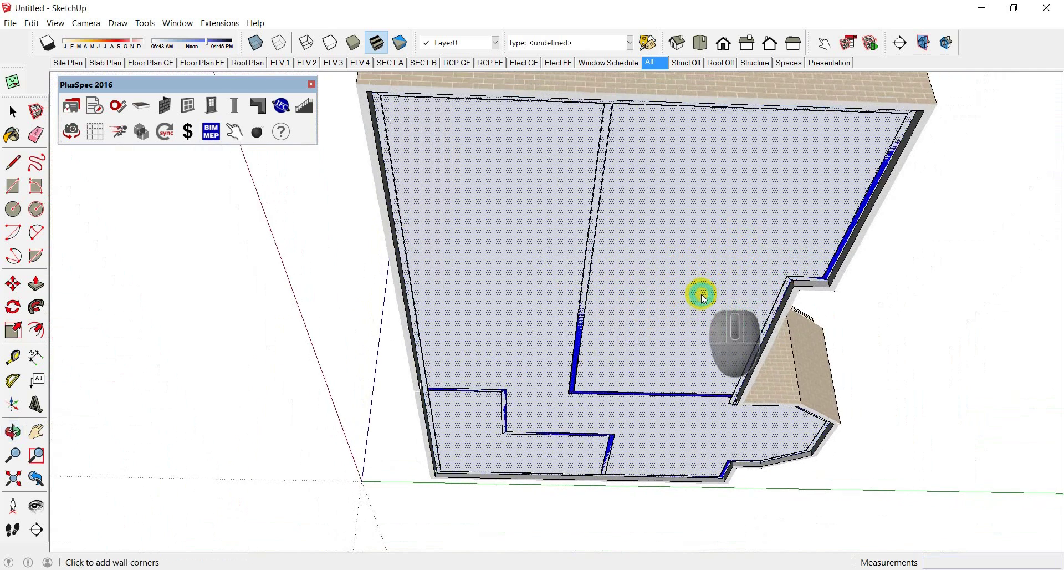
pyautogui.click(138, 120)
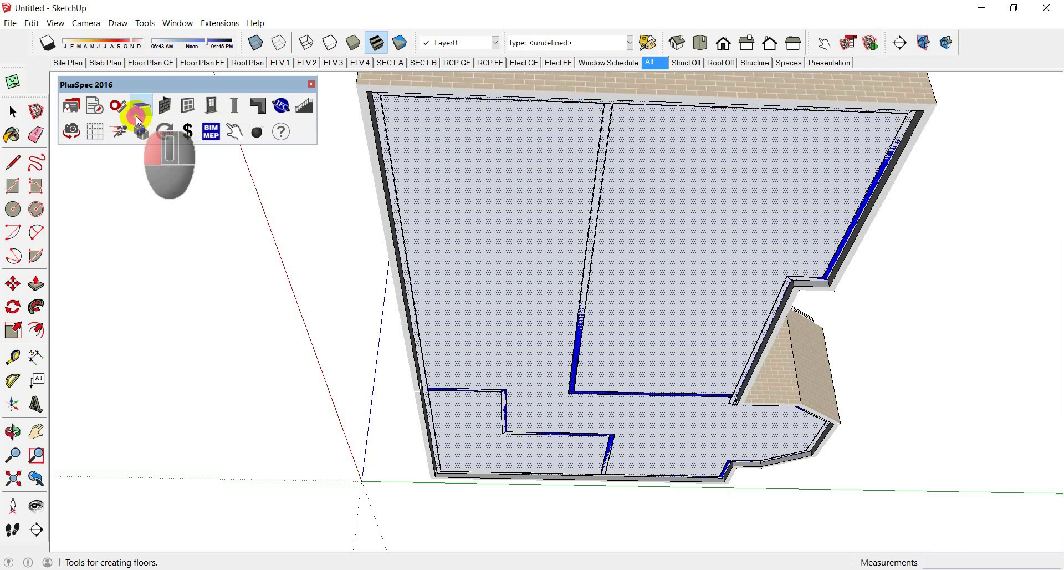
pyautogui.click(21, 36)
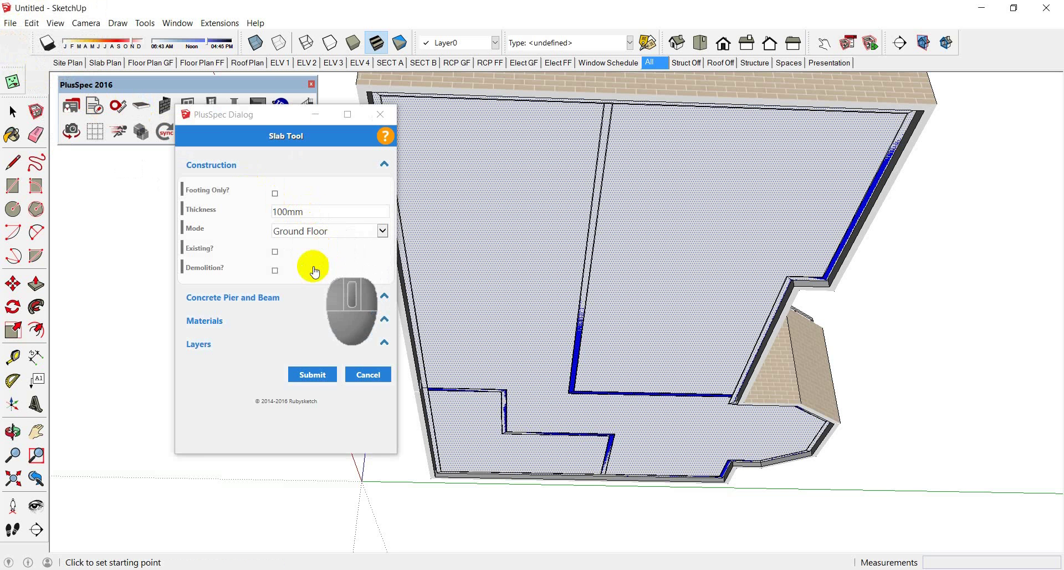
pyautogui.click(268, 297)
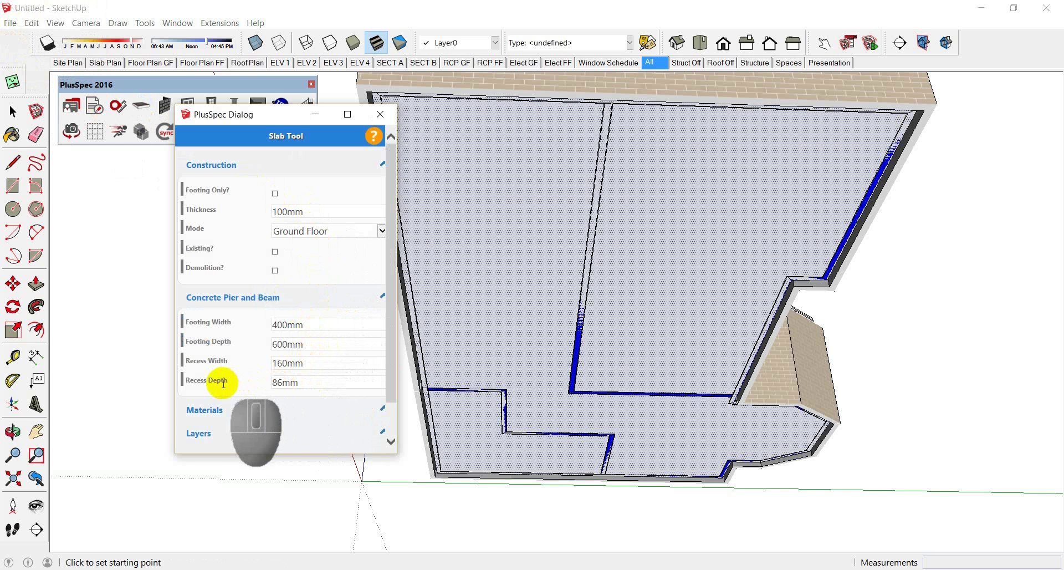
pyautogui.moveTo(220, 381); pyautogui.dragTo(214, 381)
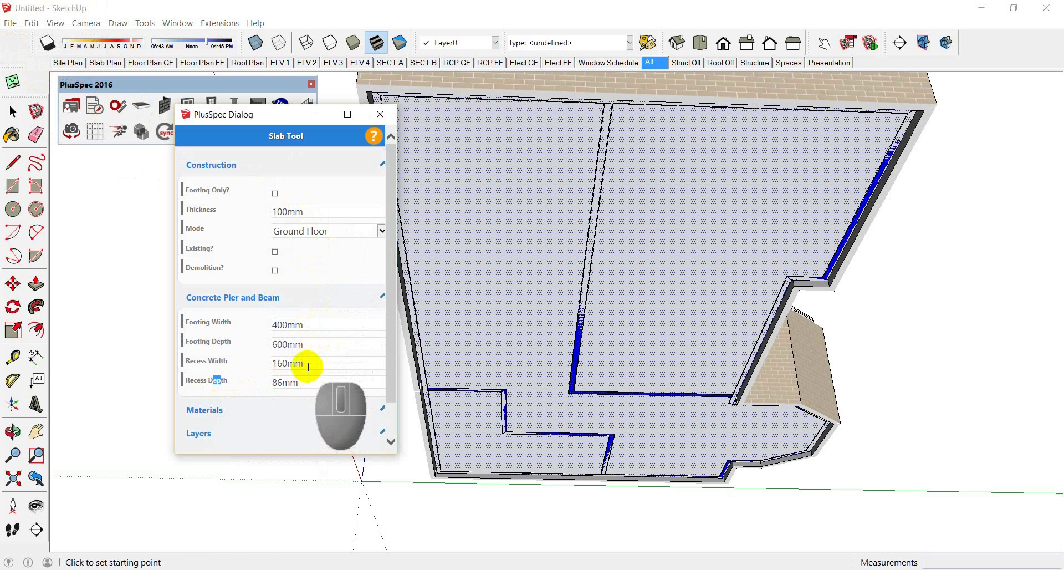
pyautogui.scroll(-2, 388, 347)
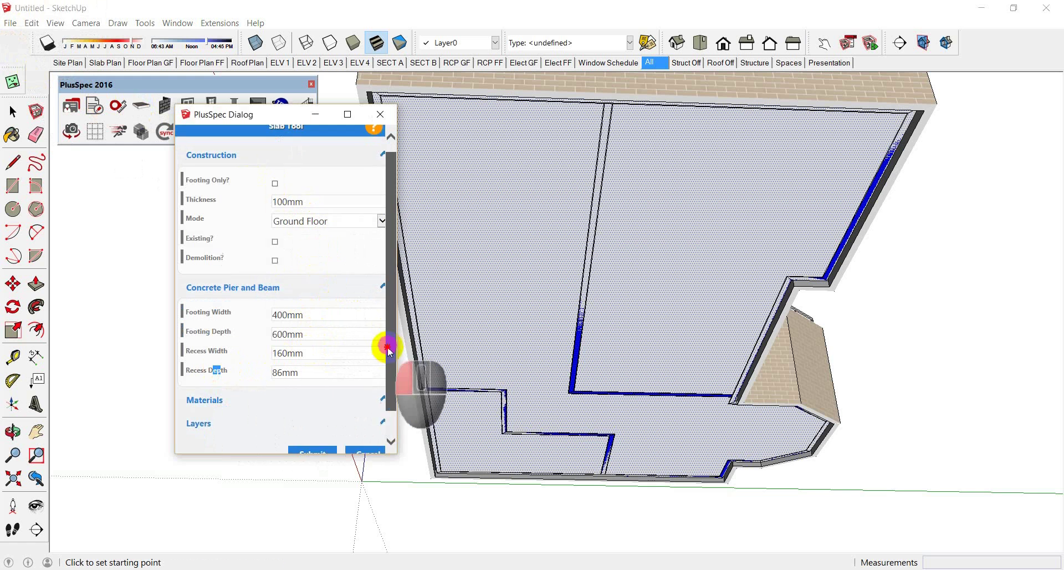
pyautogui.click(319, 430)
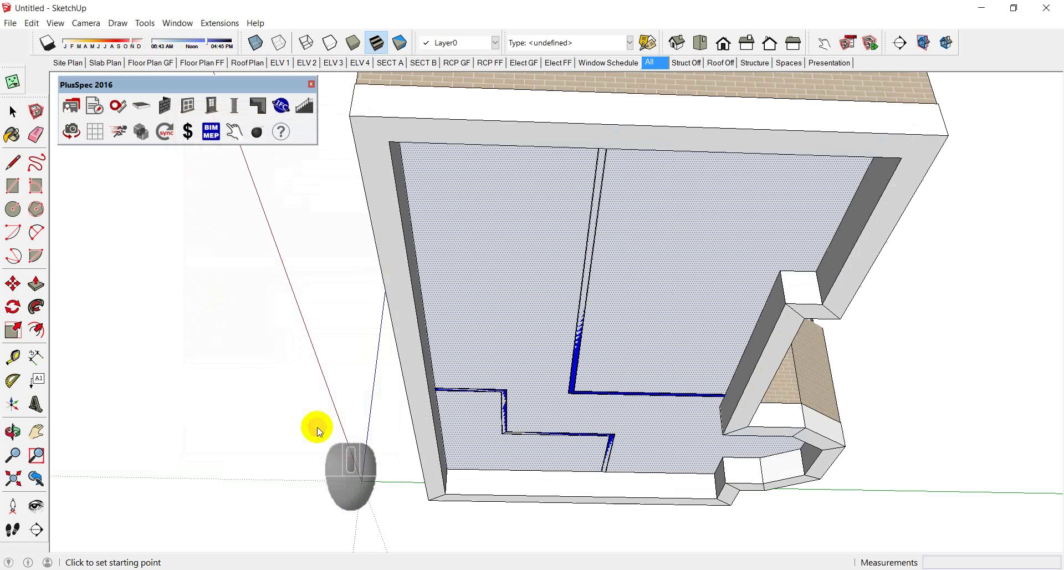
# Generate a roof face from the walls, starting from the windowless brick end wall
pyautogui.moveTo(464, 295); pyautogui.dragTo(820, 515, button='middle')
pyautogui.moveTo(427, 396); pyautogui.dragTo(906, 385, button='middle')
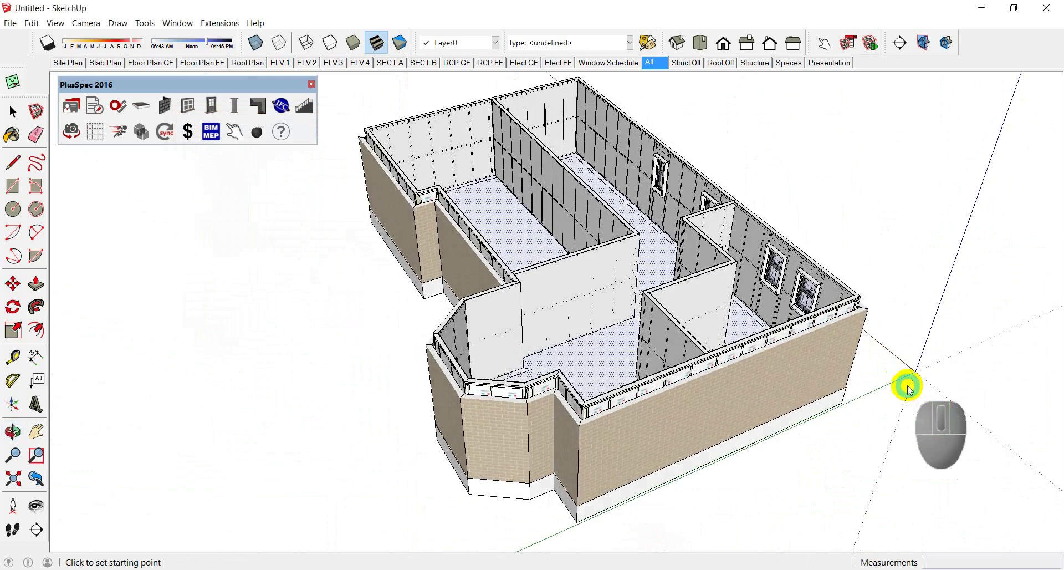
pyautogui.moveTo(656, 384); pyautogui.dragTo(763, 296, button='middle')
pyautogui.press('space')
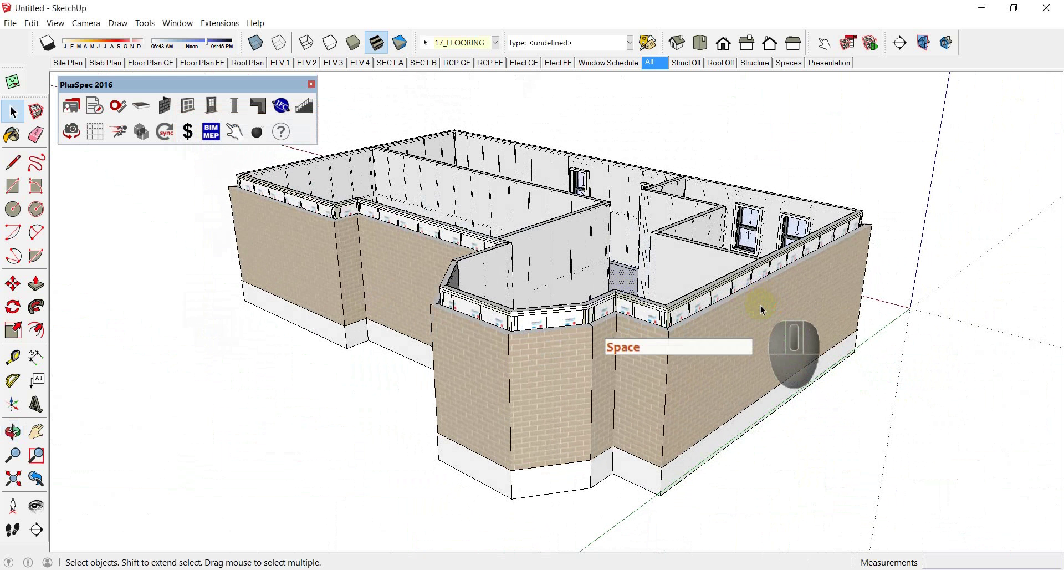
pyautogui.click(767, 311)
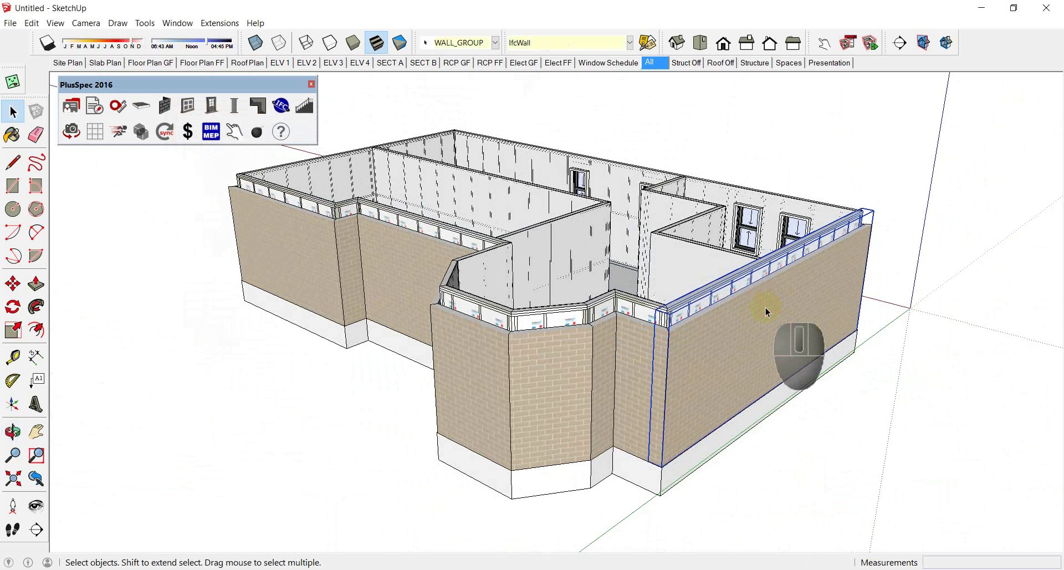
pyautogui.rightClick(767, 312)
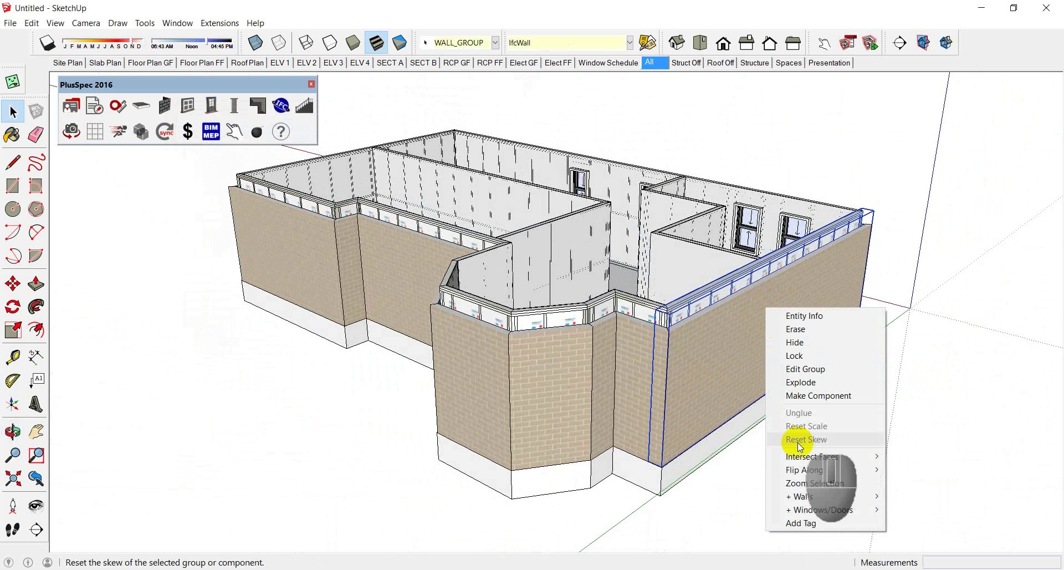
pyautogui.click(800, 496)
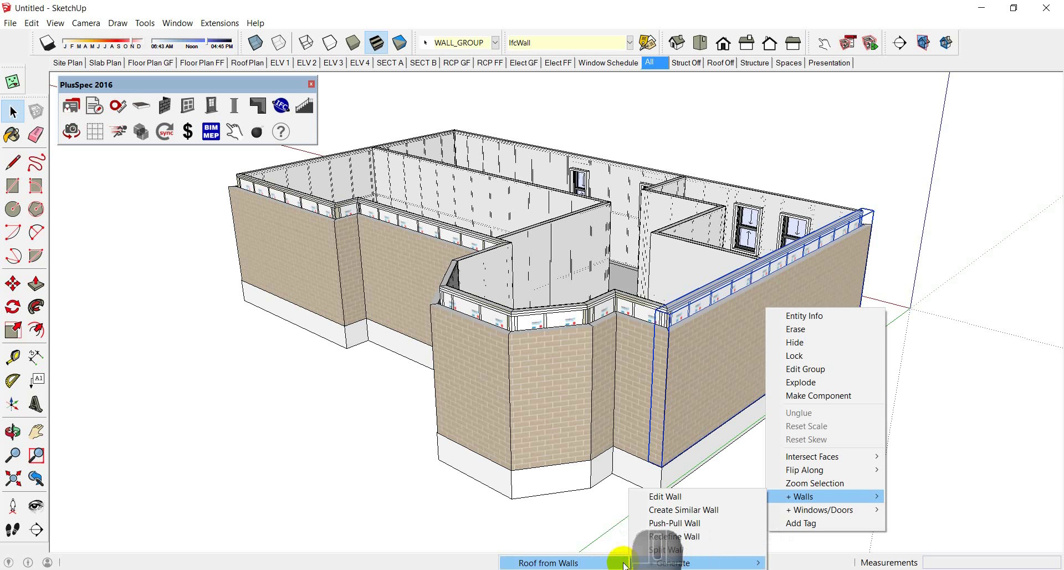
pyautogui.click(624, 562)
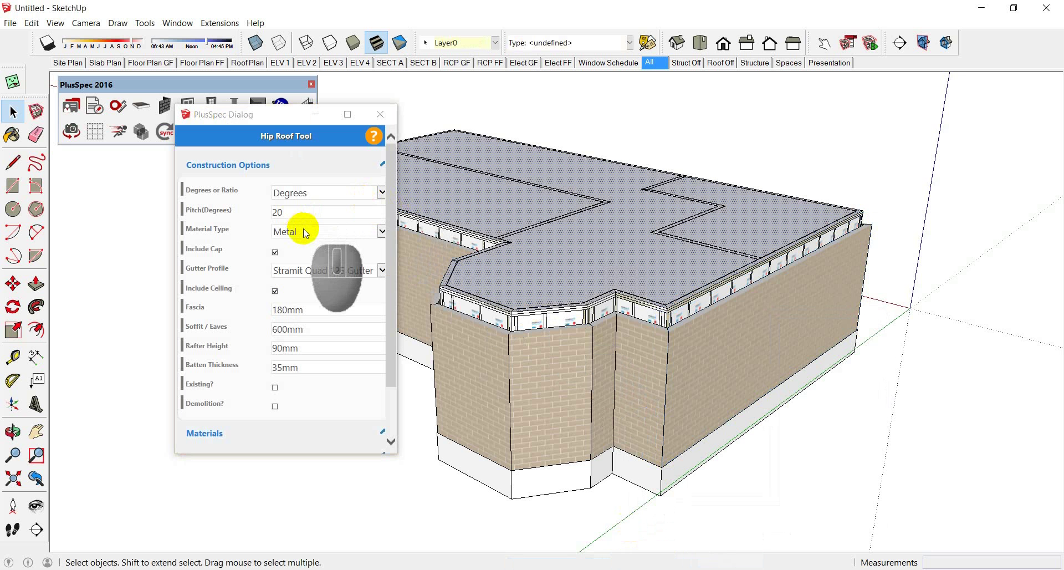
# Try a metal hip roof with 20 degree pitch, 180mm fascia and 600mm eaves, and undo it
pyautogui.moveTo(390, 231); pyautogui.dragTo(394, 277)
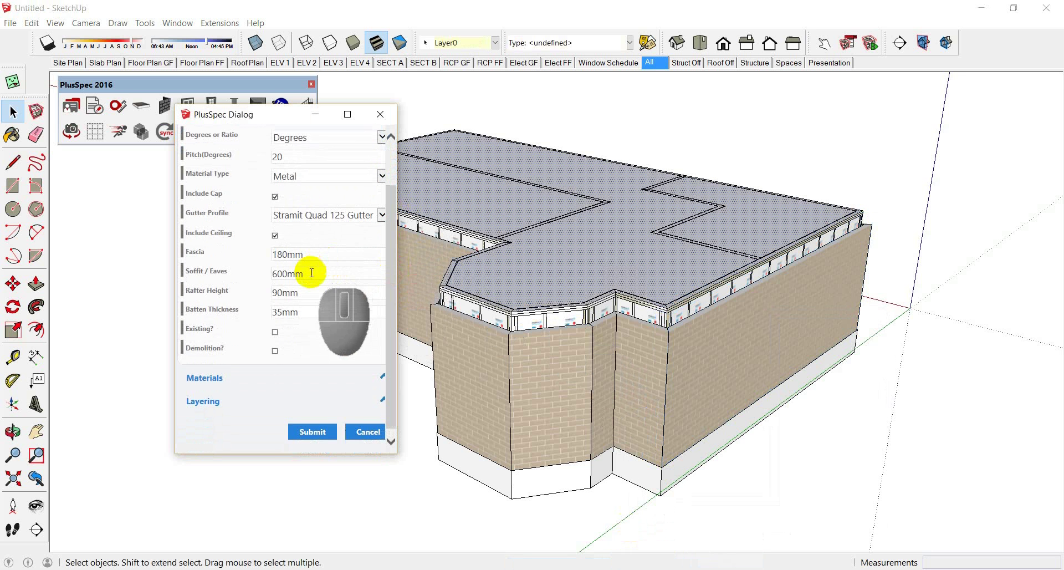
pyautogui.moveTo(308, 272); pyautogui.dragTo(285, 314)
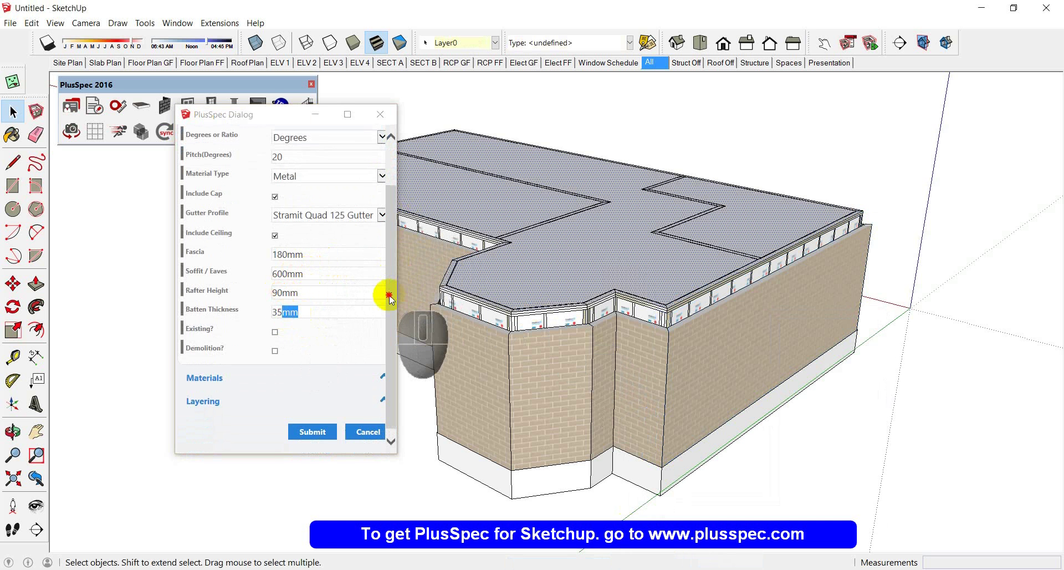
pyautogui.scroll(-1, 391, 299)
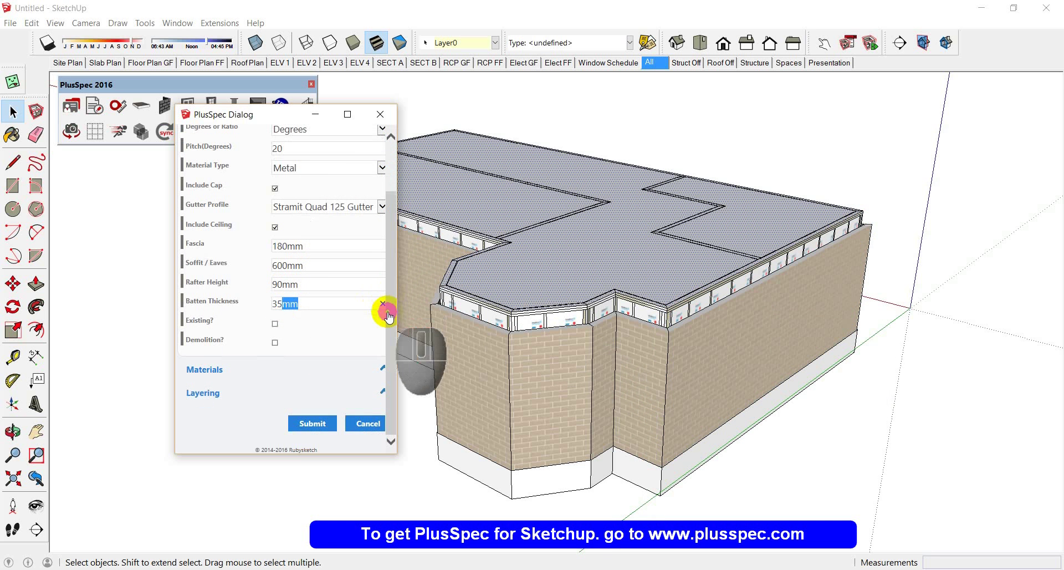
pyautogui.click(314, 423)
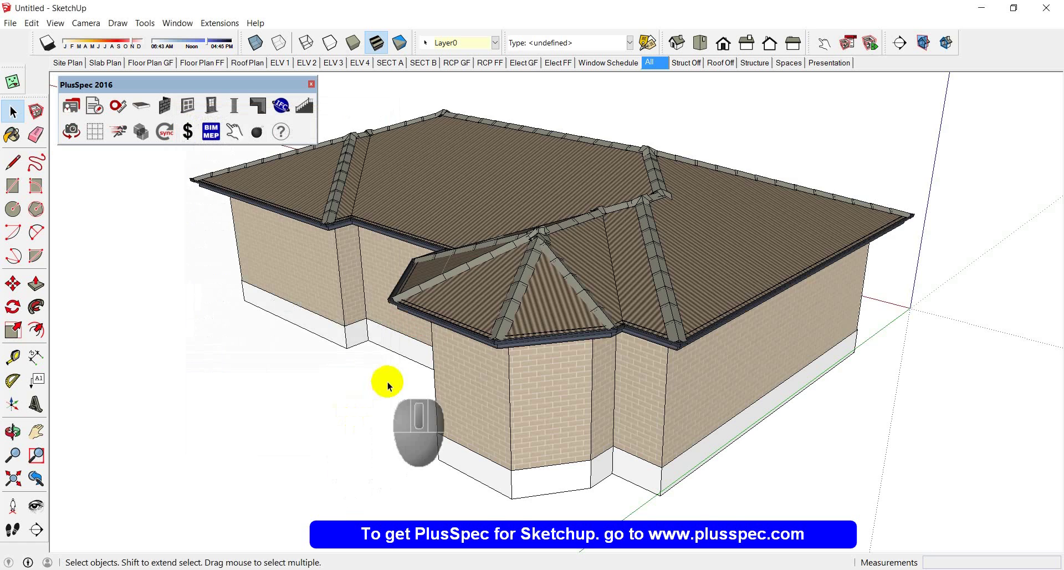
pyautogui.moveTo(475, 296); pyautogui.dragTo(543, 305, button='middle')
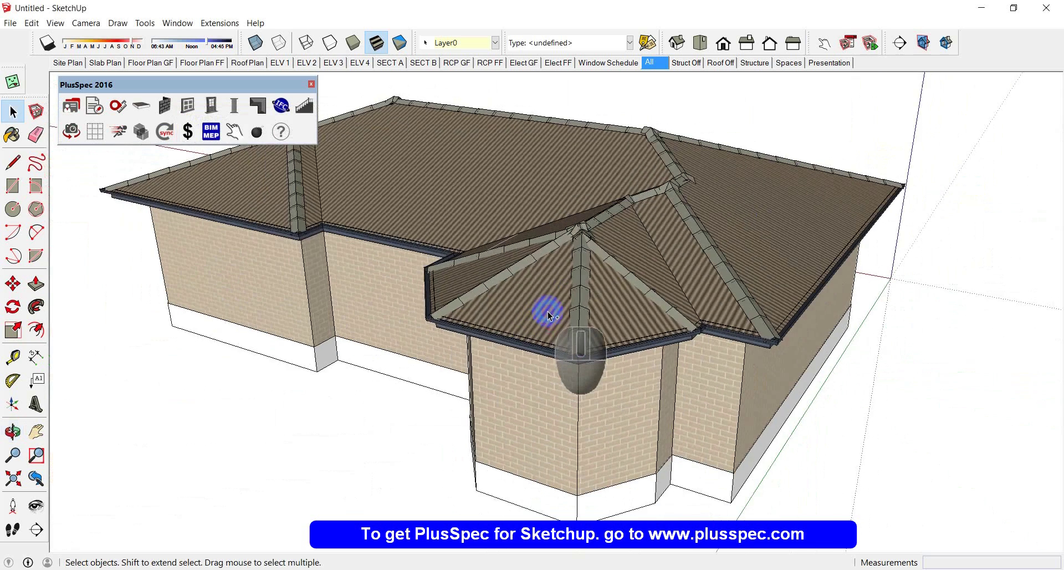
pyautogui.hotkey('ctrl', 'z')
# Move the roof face's edge above the recessed brick wall outward about 510mm, in line with the adjacent projecting wall's corner
pyautogui.scroll(6, 466, 233)
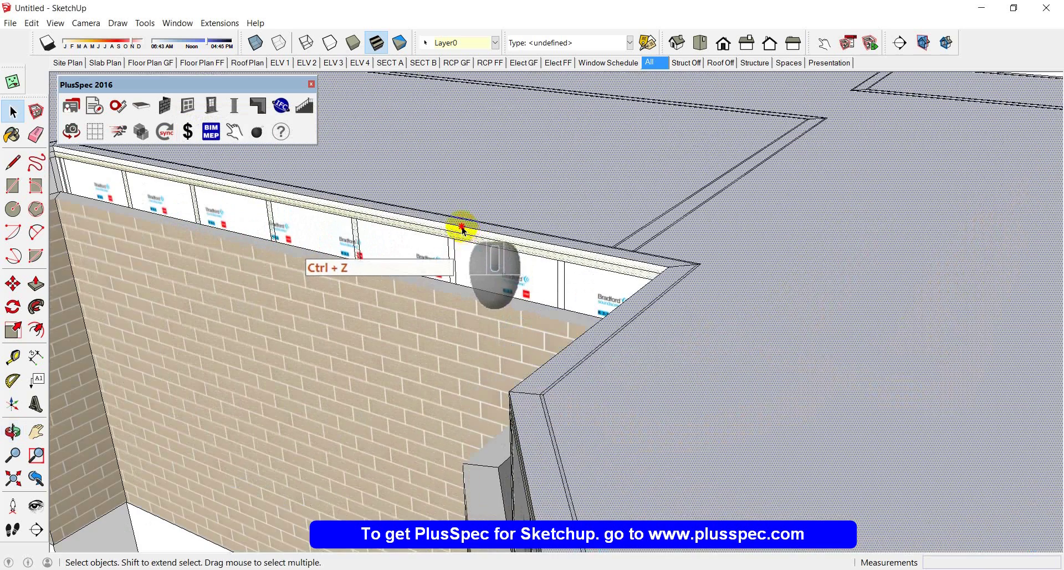
pyautogui.click(463, 228)
pyautogui.moveTo(461, 226); pyautogui.dragTo(864, 299, button='middle')
pyautogui.scroll(3, 532, 251)
pyautogui.scroll(2, 477, 228)
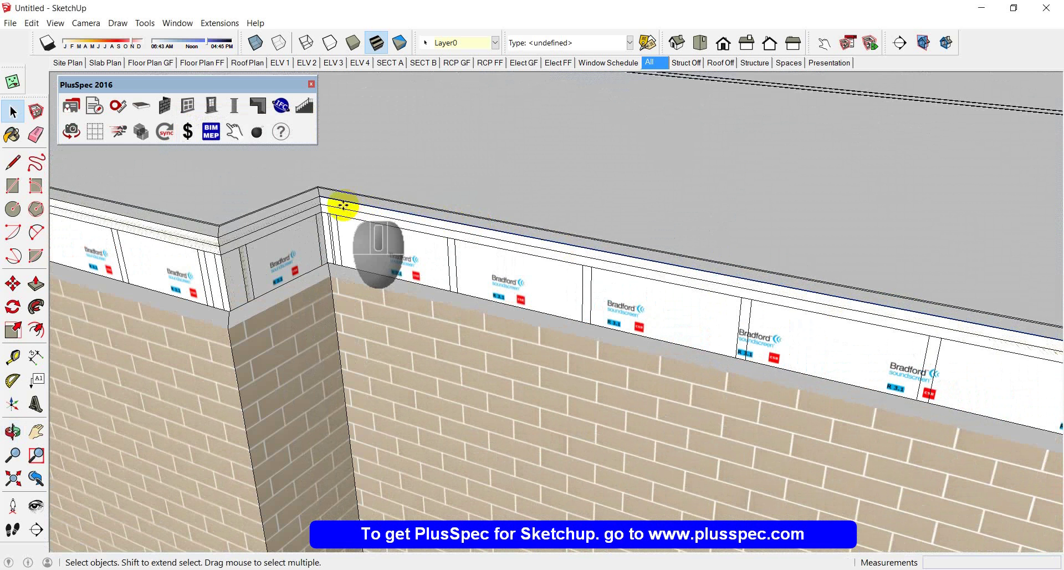
pyautogui.press('m')
pyautogui.click(319, 195)
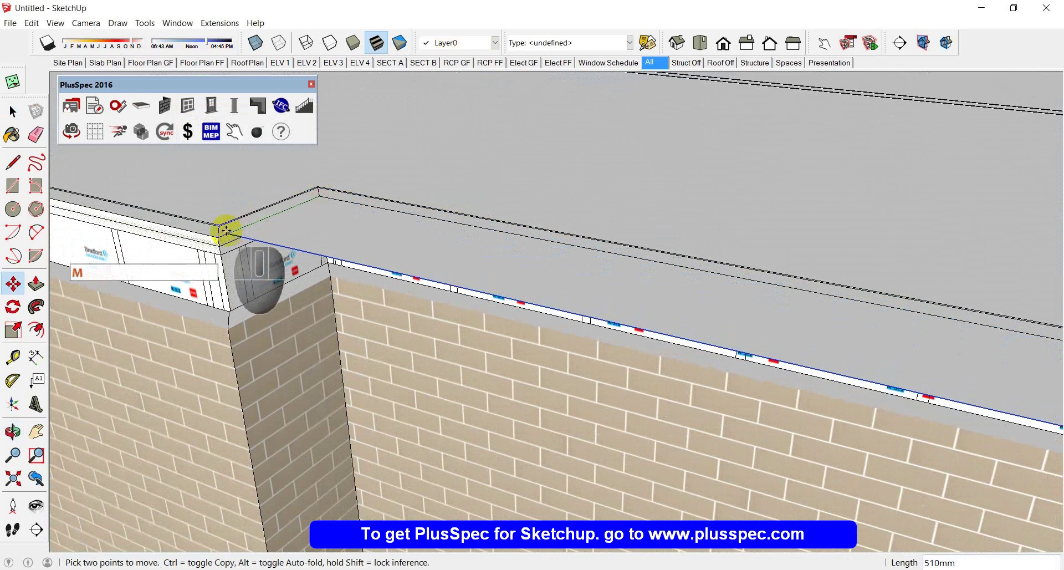
pyautogui.scroll(-5, 407, 258)
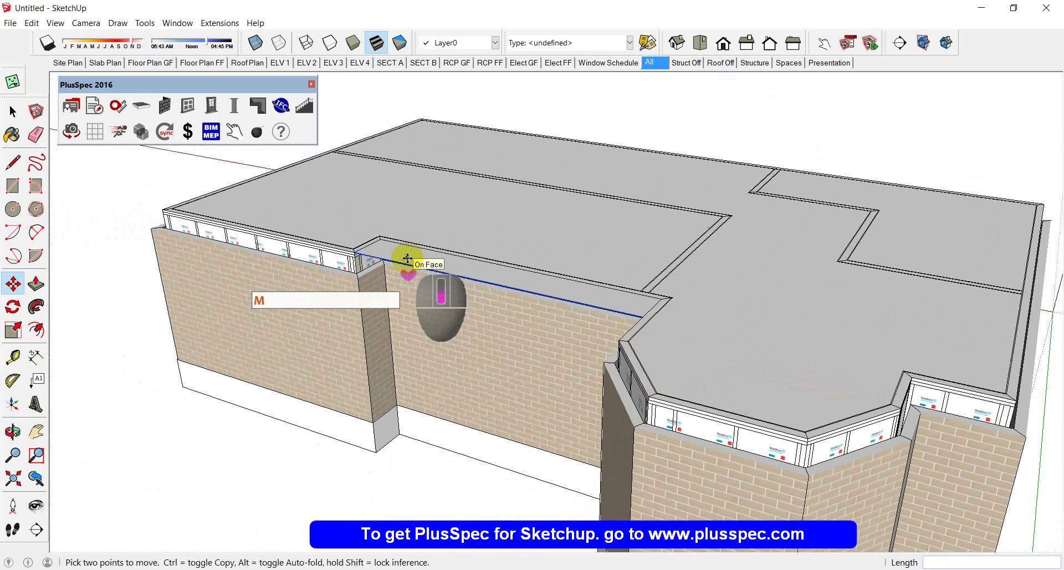
pyautogui.press('space')
# Create a Concrete Tile hip roof on the adjusted roof face with 20 degree pitch, Stramit Quad 125 Gutter and 600mm eaves
pyautogui.click(497, 232)
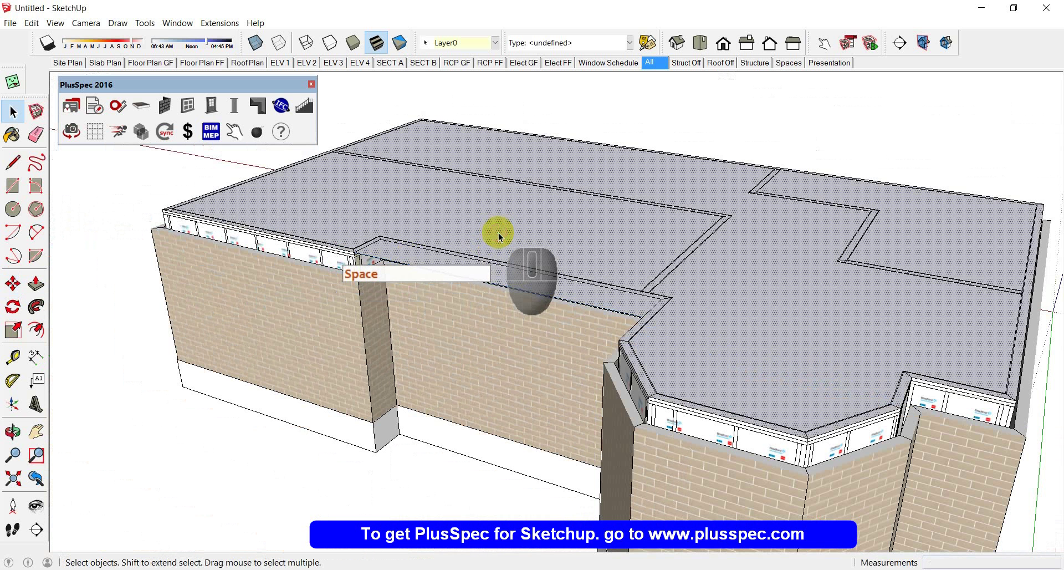
pyautogui.click(263, 108)
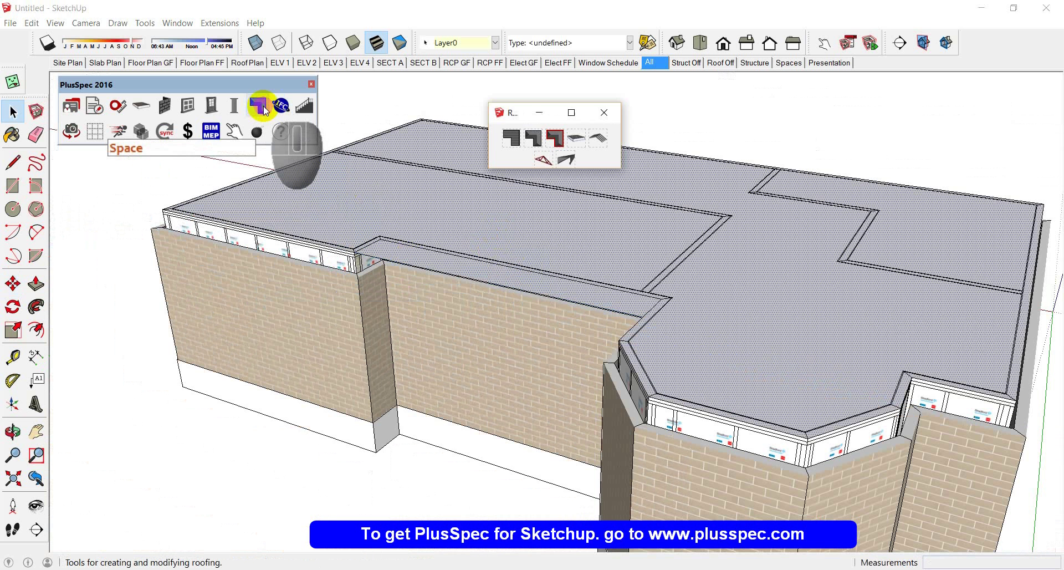
pyautogui.click(535, 142)
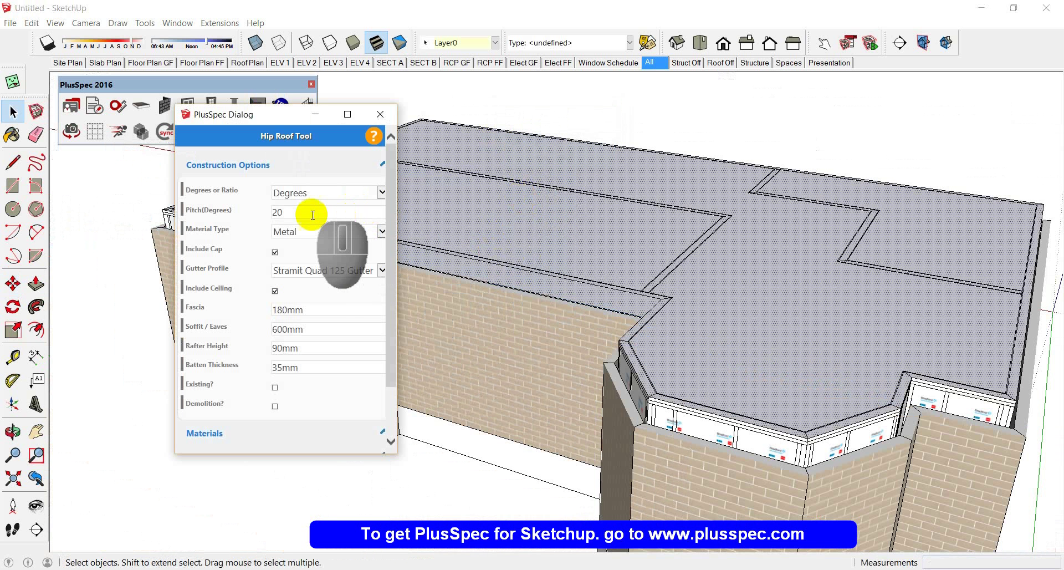
pyautogui.click(382, 231)
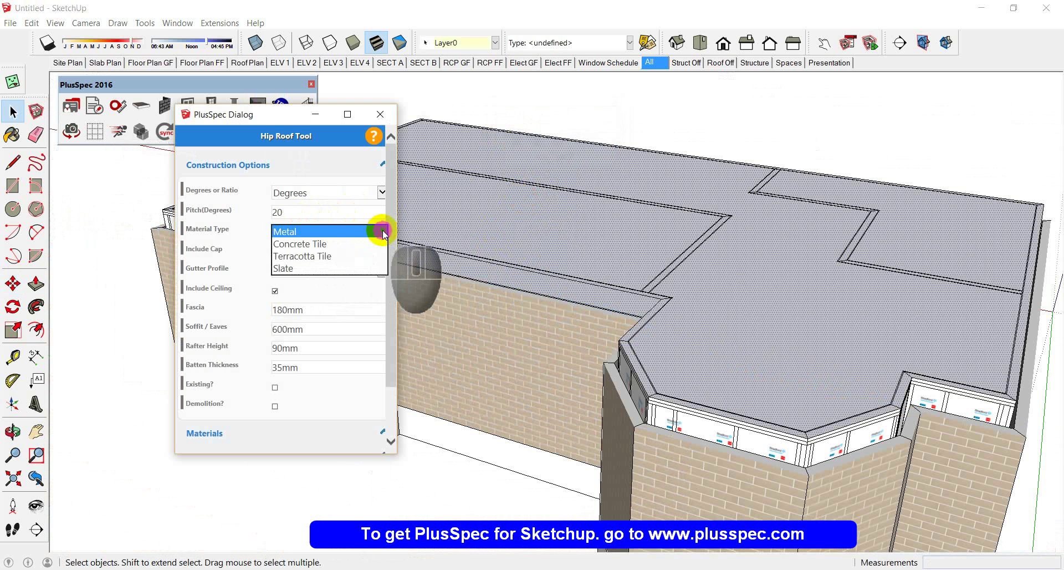
pyautogui.click(340, 244)
pyautogui.scroll(-3, 391, 252)
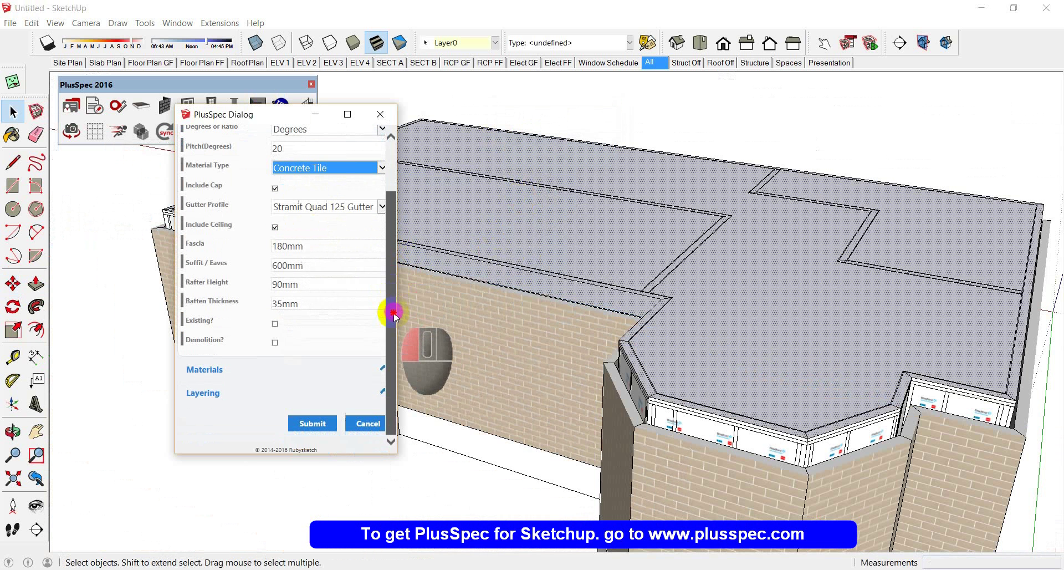
pyautogui.click(313, 424)
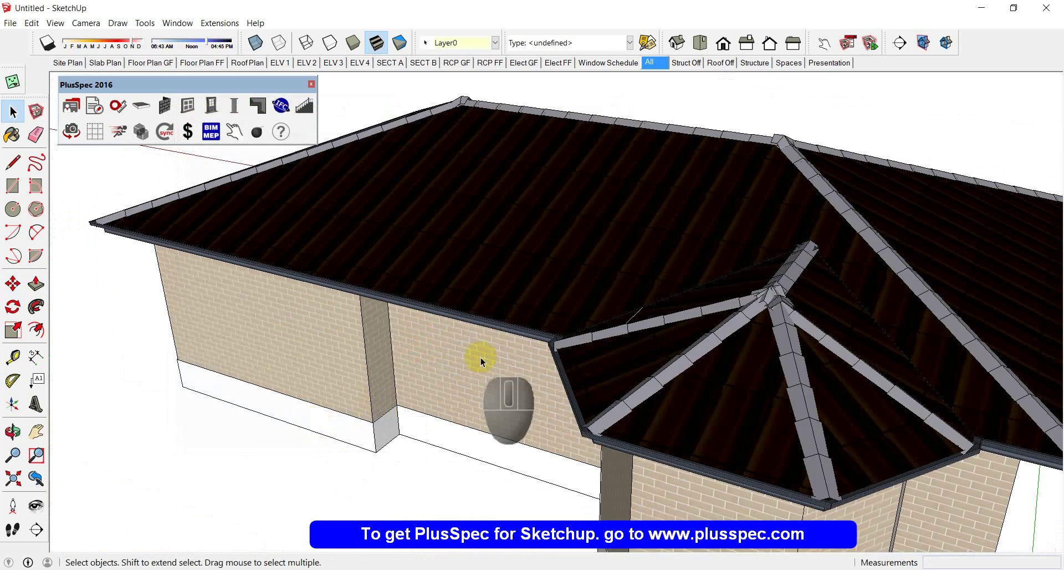
# Change the hip roof's roofing material to Austral Prestige Titanium
pyautogui.moveTo(482, 356); pyautogui.dragTo(867, 405, button='middle')
pyautogui.scroll(-3, 521, 383)
pyautogui.scroll(5, 477, 373)
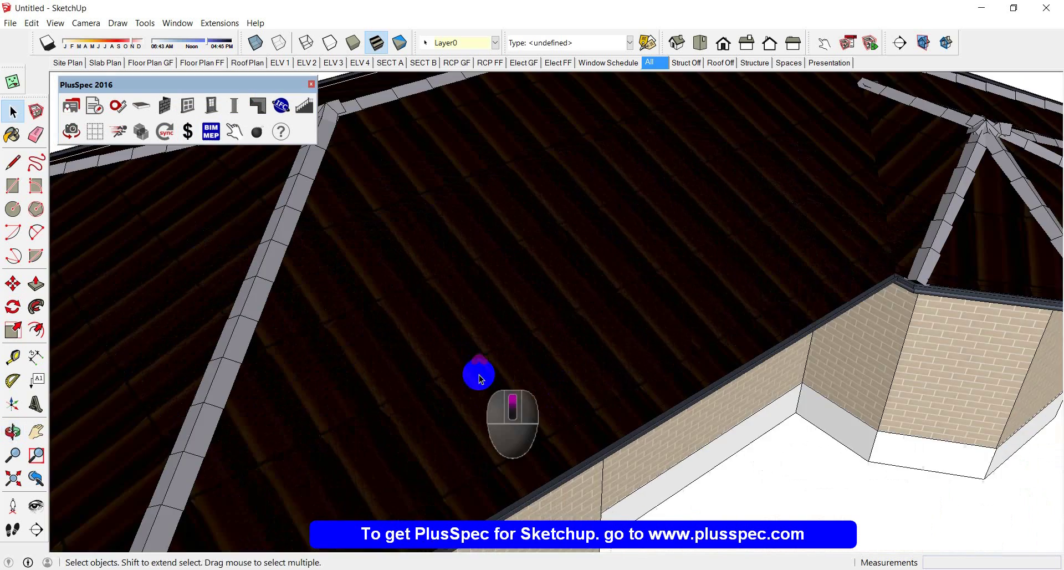
pyautogui.scroll(-5, 479, 379)
pyautogui.moveTo(480, 379); pyautogui.dragTo(382, 308, button='middle')
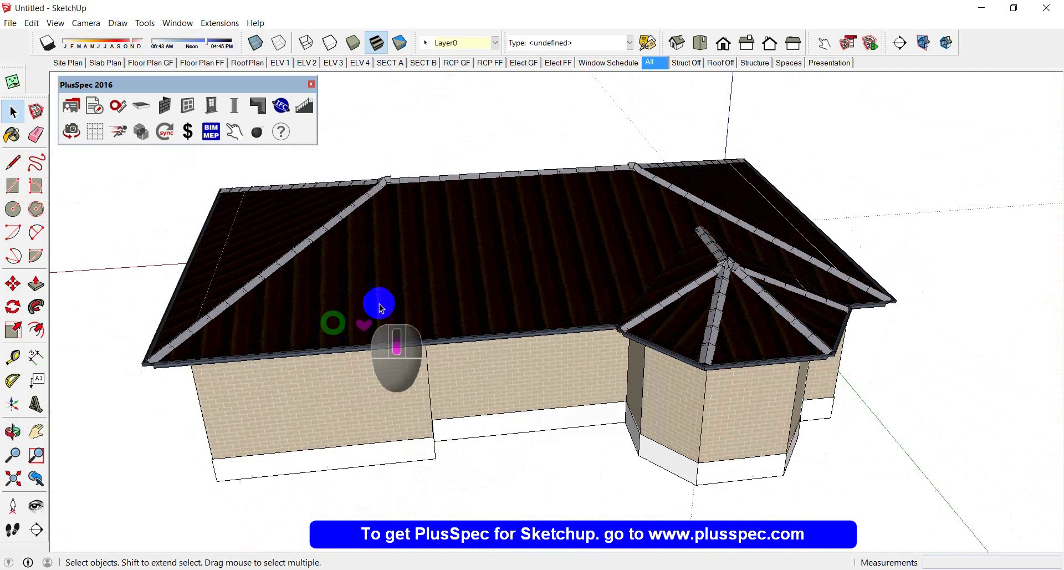
pyautogui.click(449, 278)
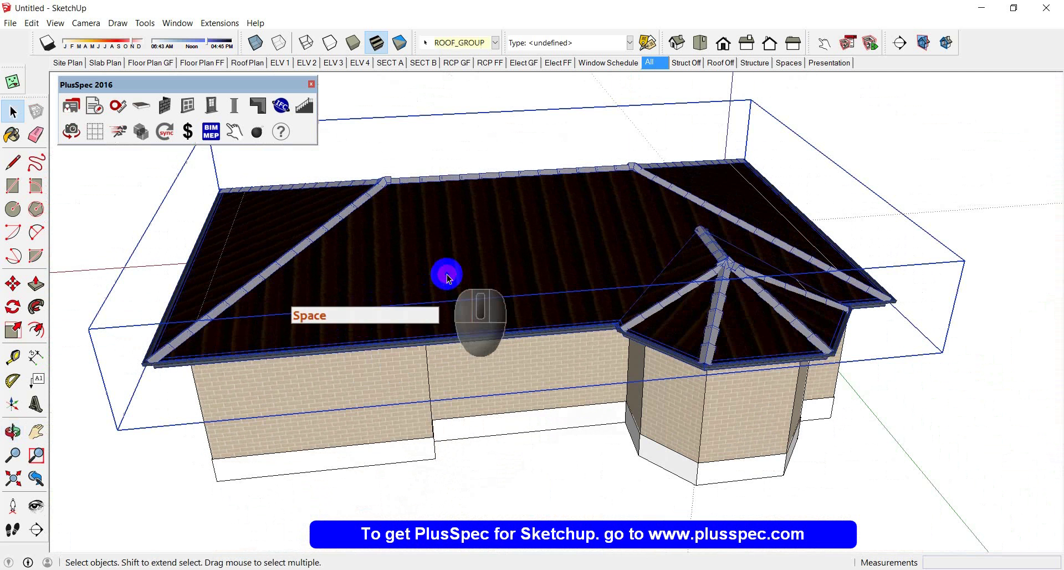
pyautogui.click(255, 107)
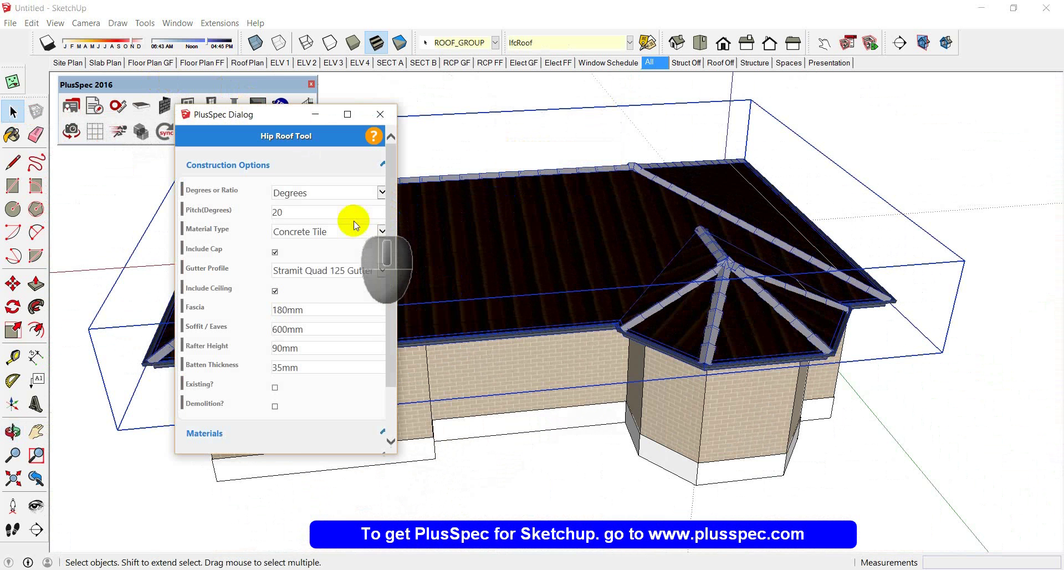
pyautogui.scroll(-3, 299, 299)
pyautogui.click(212, 370)
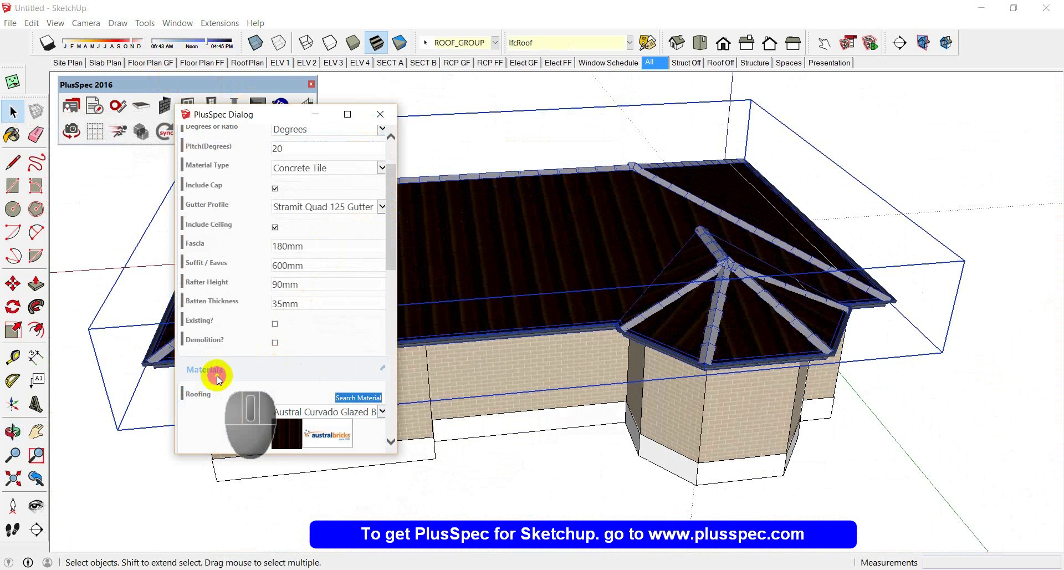
pyautogui.scroll(-2, 293, 324)
pyautogui.click(346, 351)
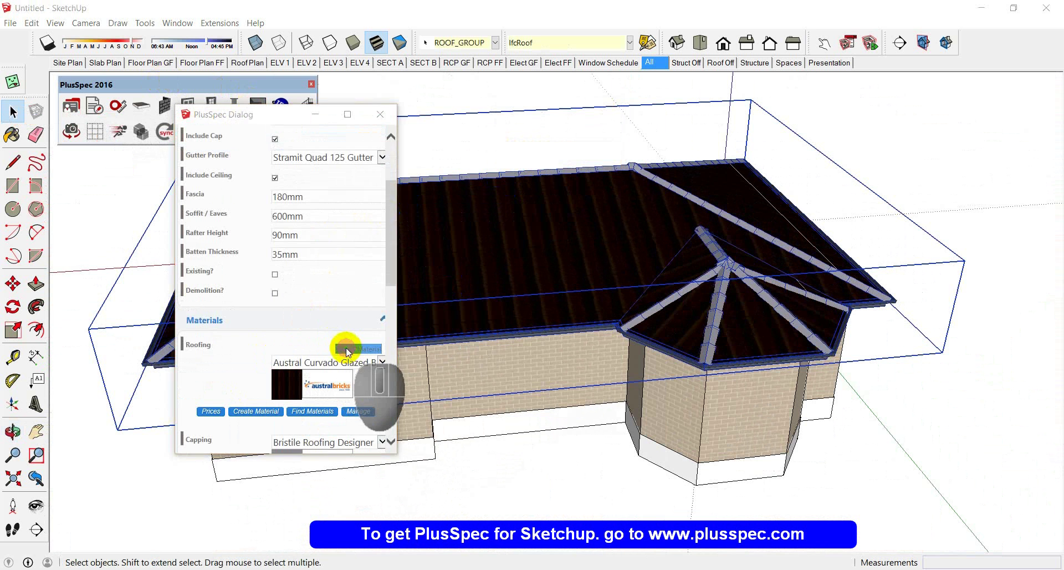
pyautogui.scroll(-3, 368, 271)
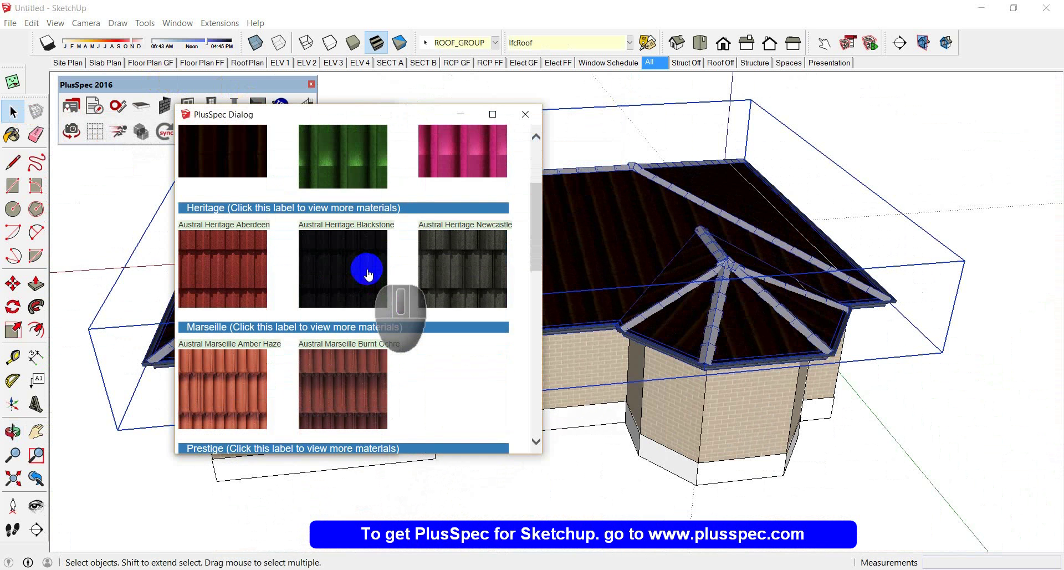
pyautogui.scroll(-5, 368, 273)
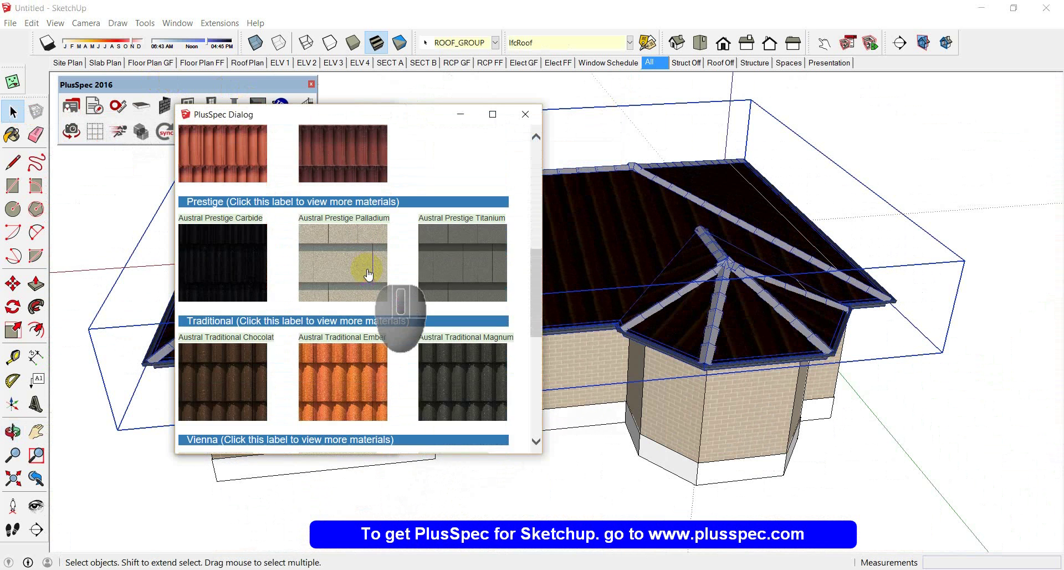
pyautogui.click(451, 293)
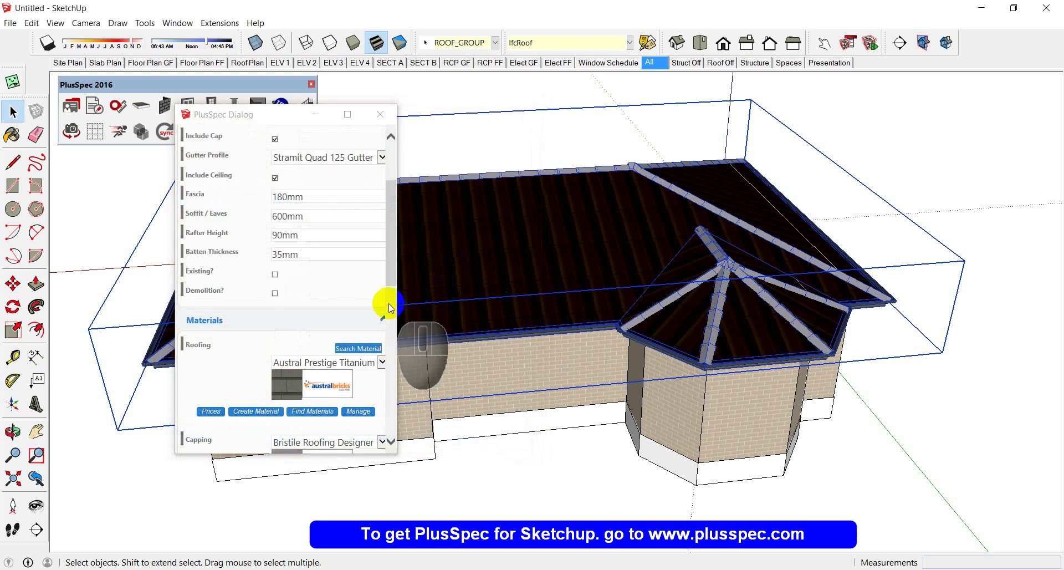
pyautogui.moveTo(391, 272); pyautogui.dragTo(391, 435)
pyautogui.click(316, 424)
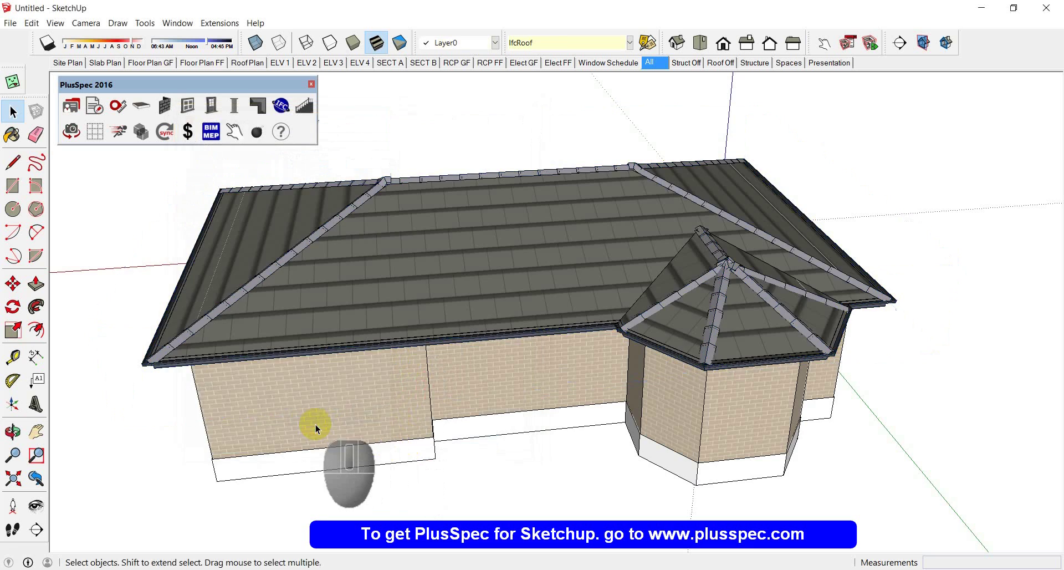
# Switch the model to the Structure scene, view the wall framing from an overhead angle, and open the roofing tools
pyautogui.moveTo(549, 265); pyautogui.dragTo(370, 190, button='middle')
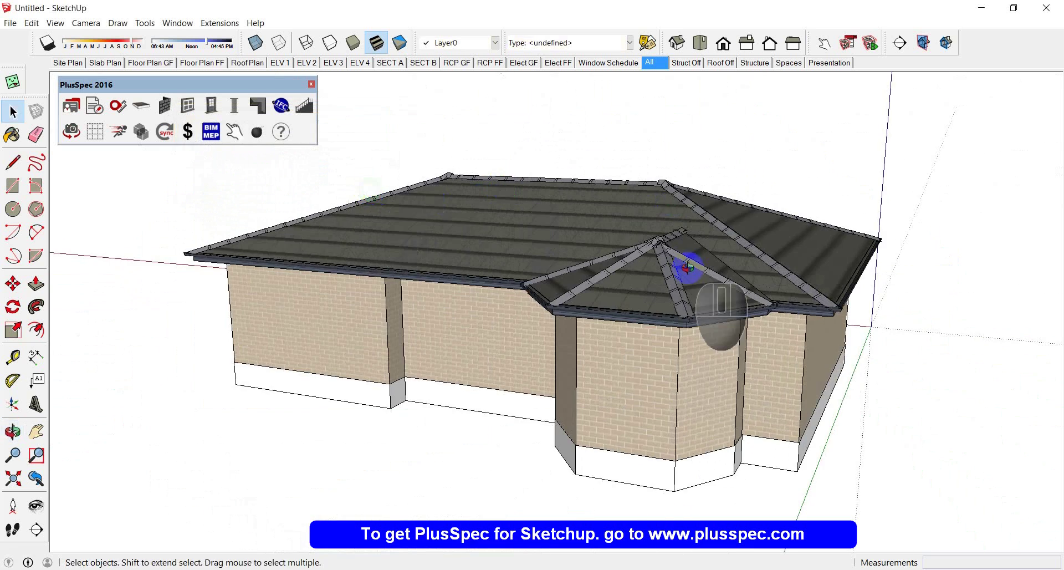
pyautogui.moveTo(689, 261); pyautogui.dragTo(885, 269, button='middle')
pyautogui.moveTo(519, 299); pyautogui.dragTo(180, 273, button='middle')
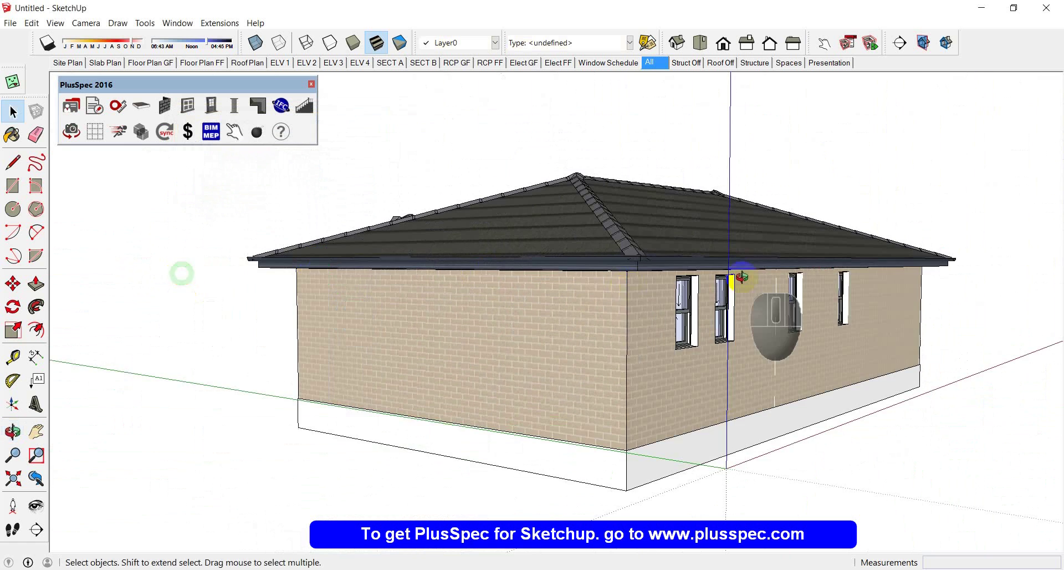
pyautogui.moveTo(741, 277)
pyautogui.mouseDown(button='middle')
pyautogui.moveTo(401, 292)
pyautogui.moveTo(726, 299)
pyautogui.moveTo(926, 326)
pyautogui.moveTo(766, 90)
pyautogui.mouseUp(button='middle')
pyautogui.click(755, 63)
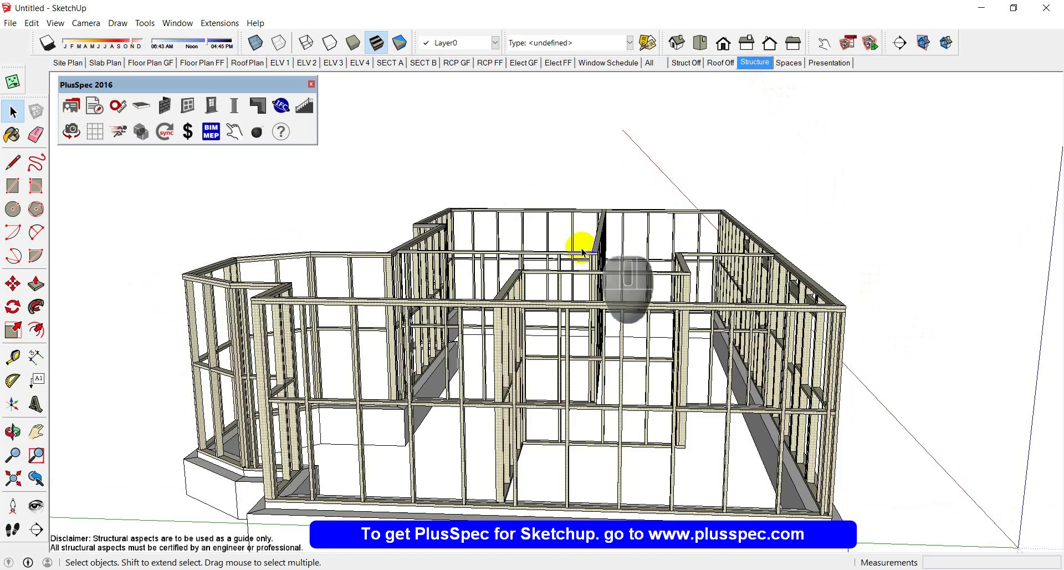
pyautogui.moveTo(581, 237); pyautogui.dragTo(729, 350, button='middle')
pyautogui.scroll(-5, 617, 361)
pyautogui.moveTo(618, 360); pyautogui.dragTo(820, 356, button='middle')
pyautogui.scroll(8, 551, 303)
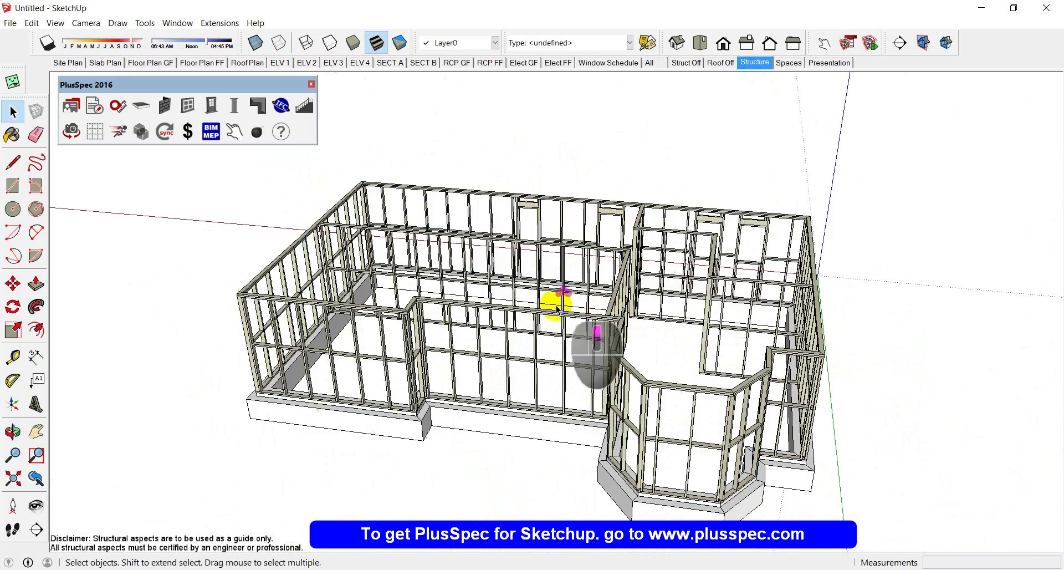
pyautogui.moveTo(550, 303); pyautogui.dragTo(724, 300, button='middle')
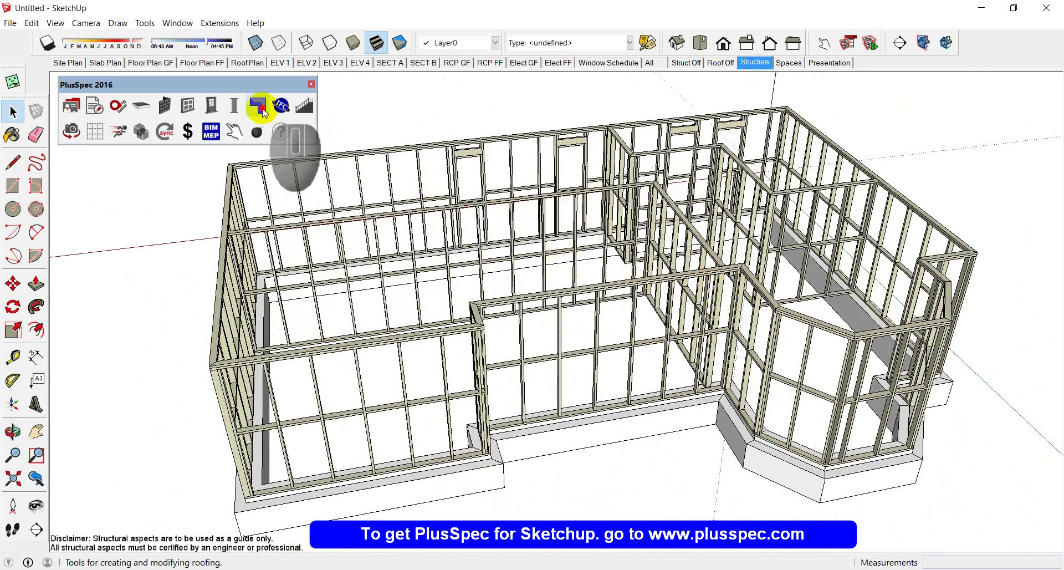
pyautogui.click(264, 113)
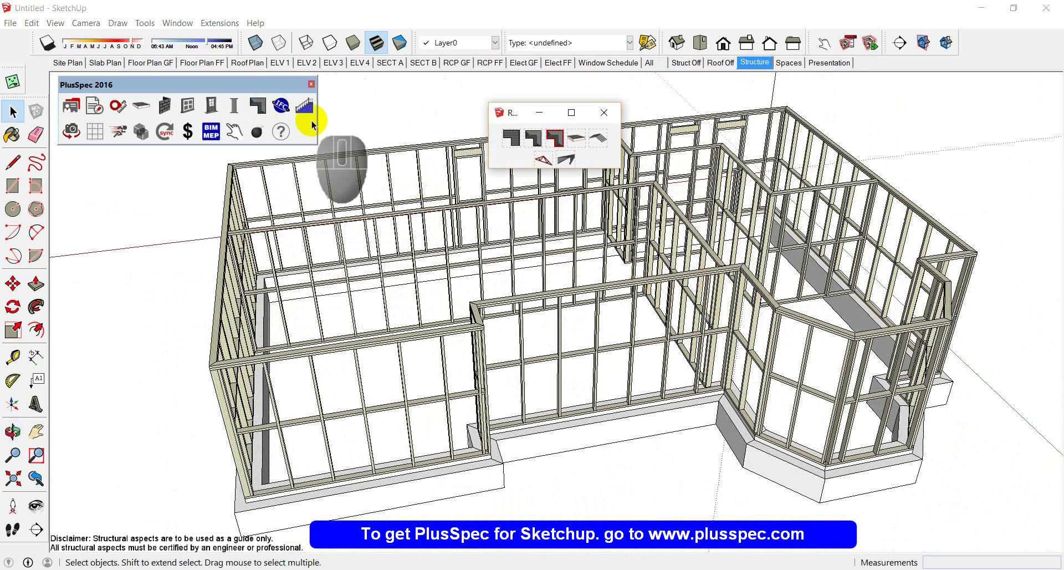
pyautogui.click(546, 136)
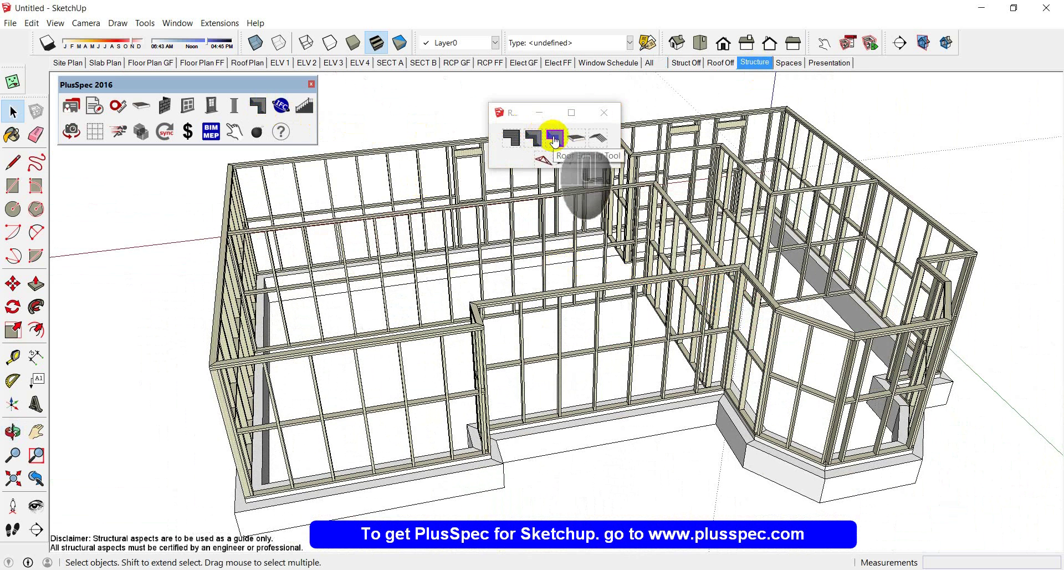
pyautogui.click(554, 138)
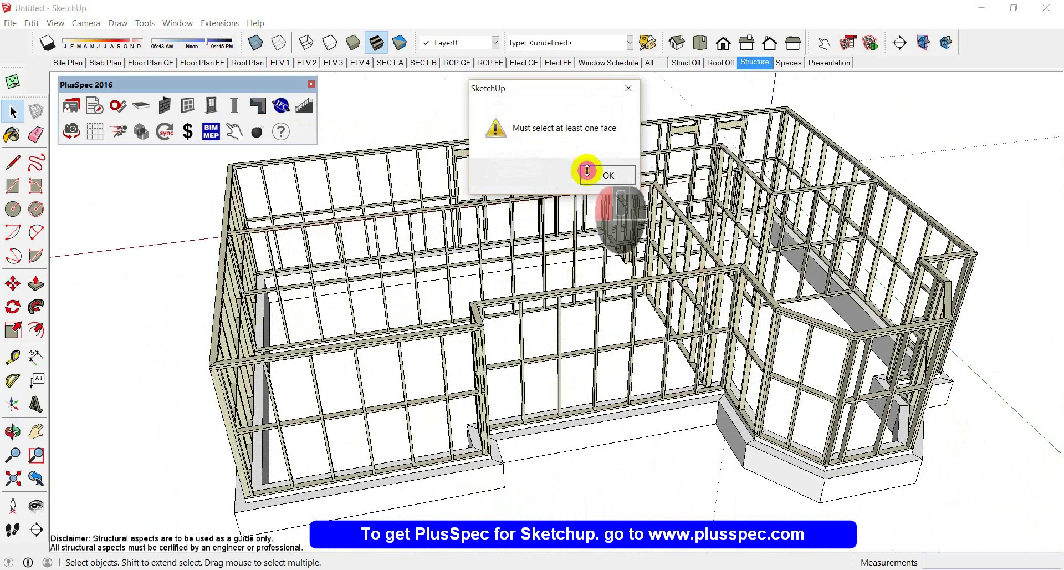
pyautogui.click(587, 171)
# Start the Truss Tool with the Hip Truss type and set the front rafter overhang to 600mm
pyautogui.click(544, 162)
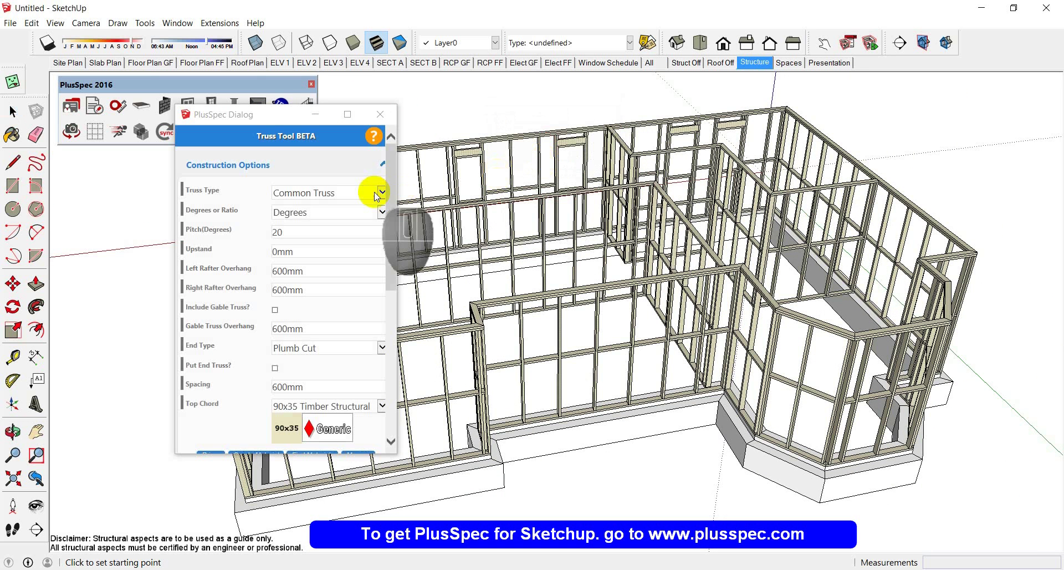
pyautogui.click(382, 194)
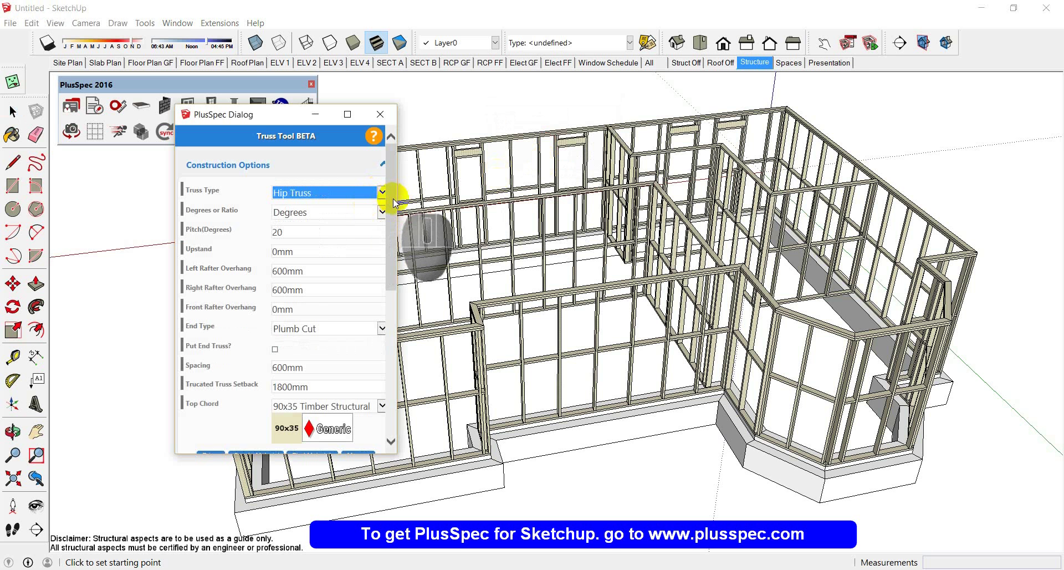
pyautogui.moveTo(391, 199); pyautogui.dragTo(392, 204)
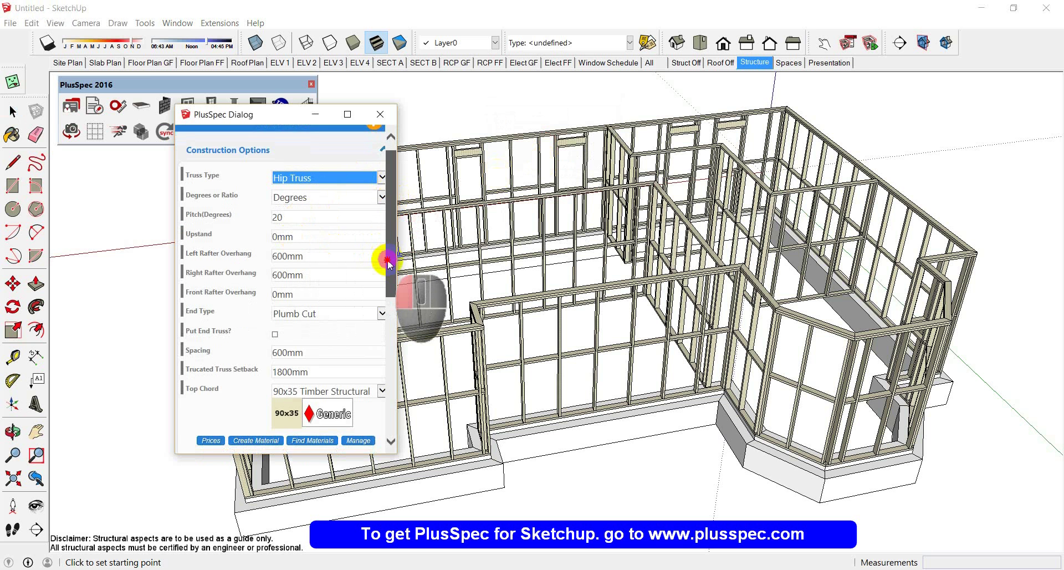
pyautogui.moveTo(387, 261); pyautogui.dragTo(382, 285)
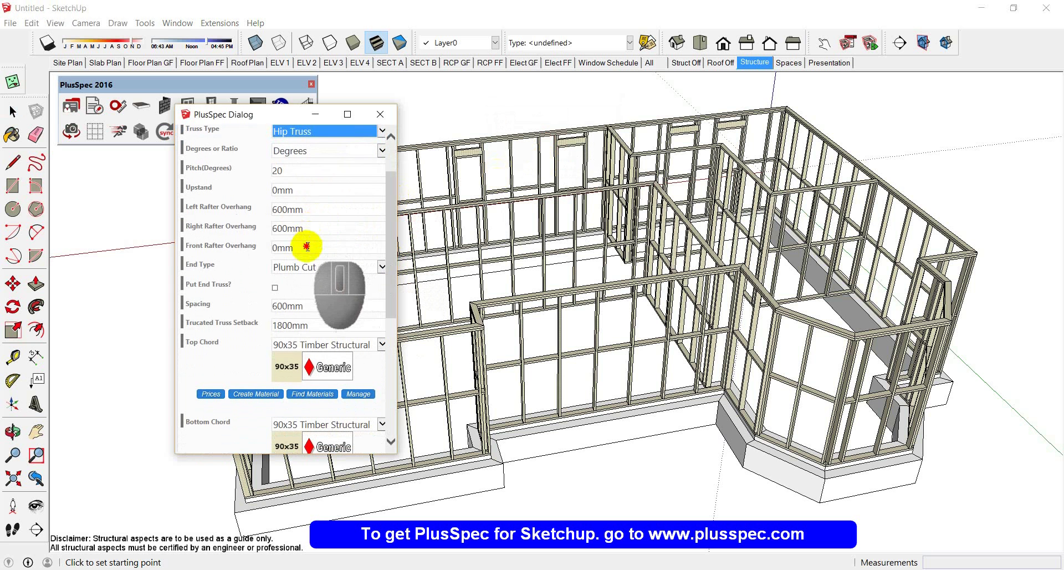
pyautogui.moveTo(307, 246); pyautogui.dragTo(262, 256)
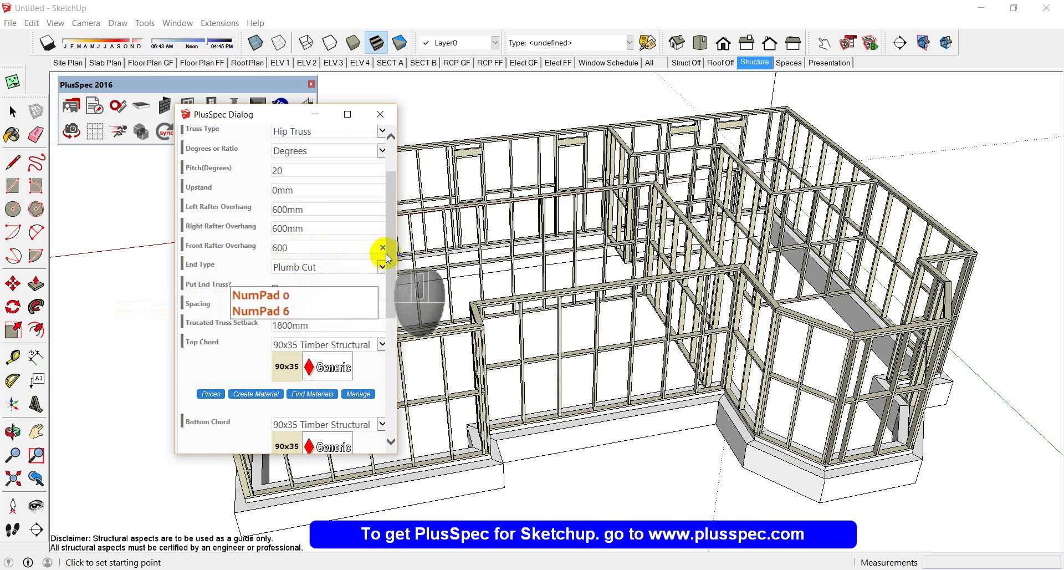
pyautogui.scroll(-3, 391, 272)
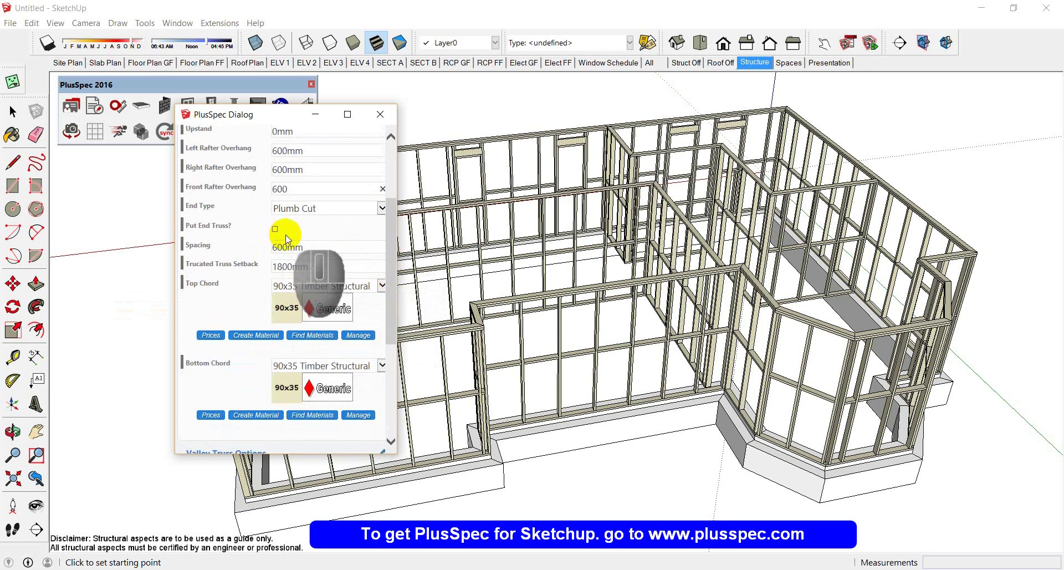
pyautogui.moveTo(563, 277); pyautogui.dragTo(737, 400, button='middle')
pyautogui.click(726, 389)
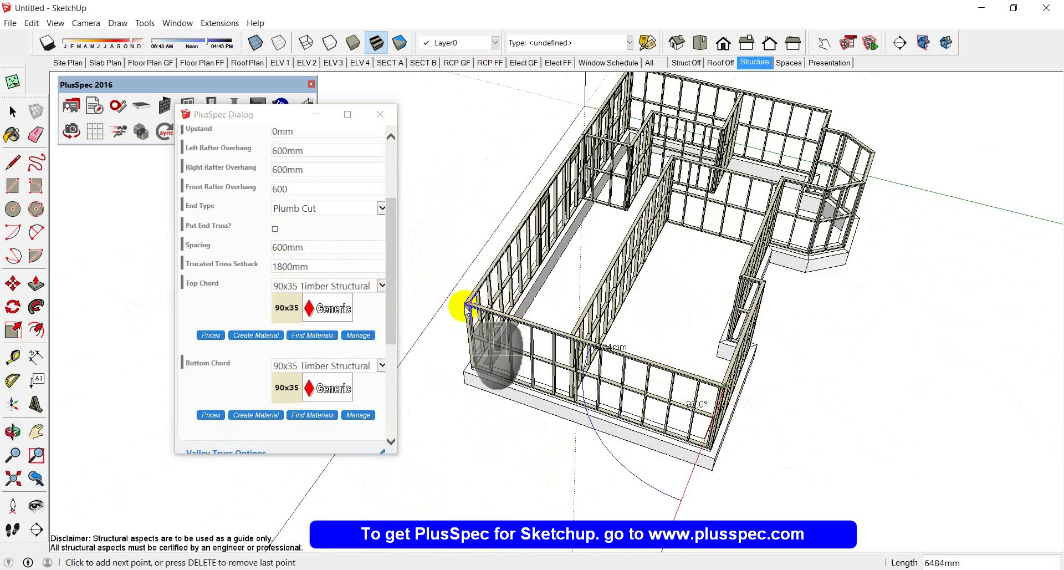
pyautogui.scroll(4, 465, 306)
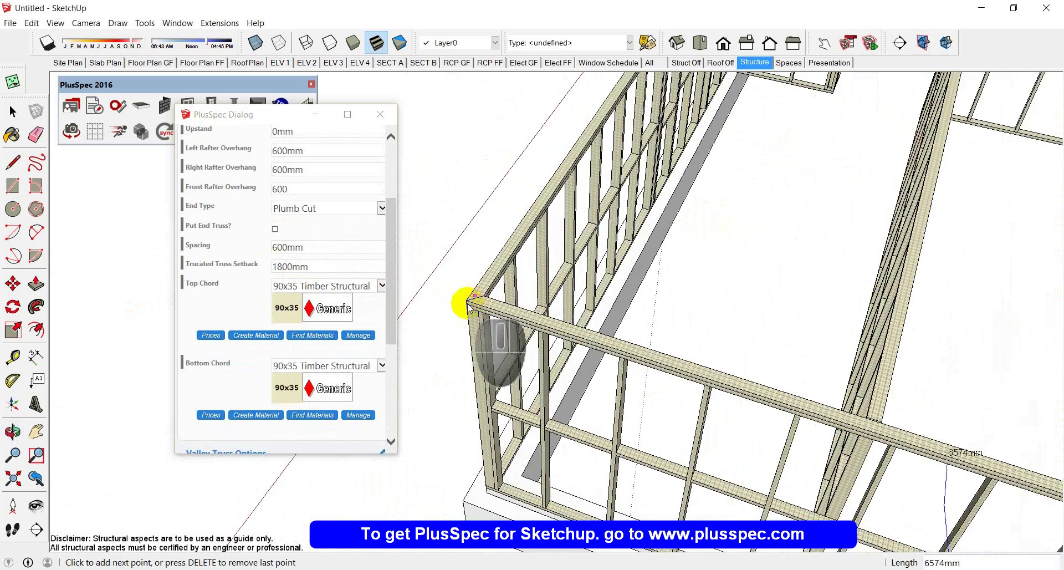
pyautogui.scroll(5, 467, 302)
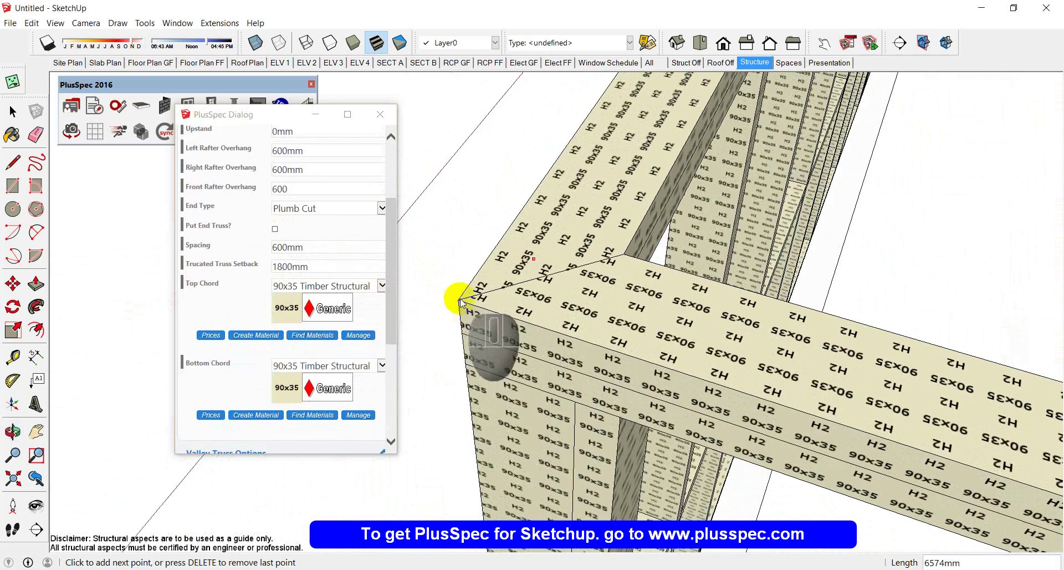
pyautogui.scroll(-10, 460, 301)
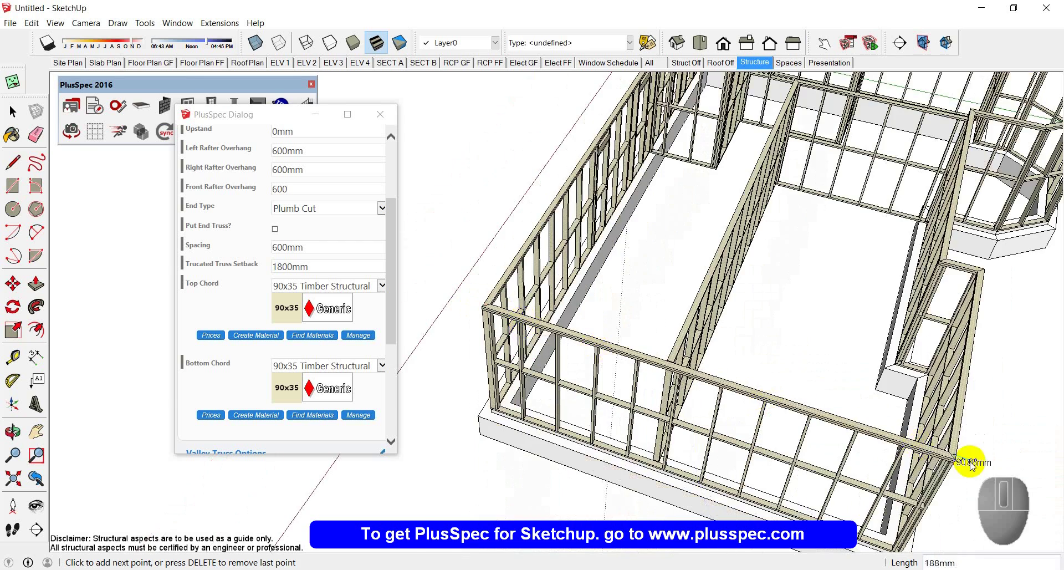
pyautogui.scroll(8, 971, 465)
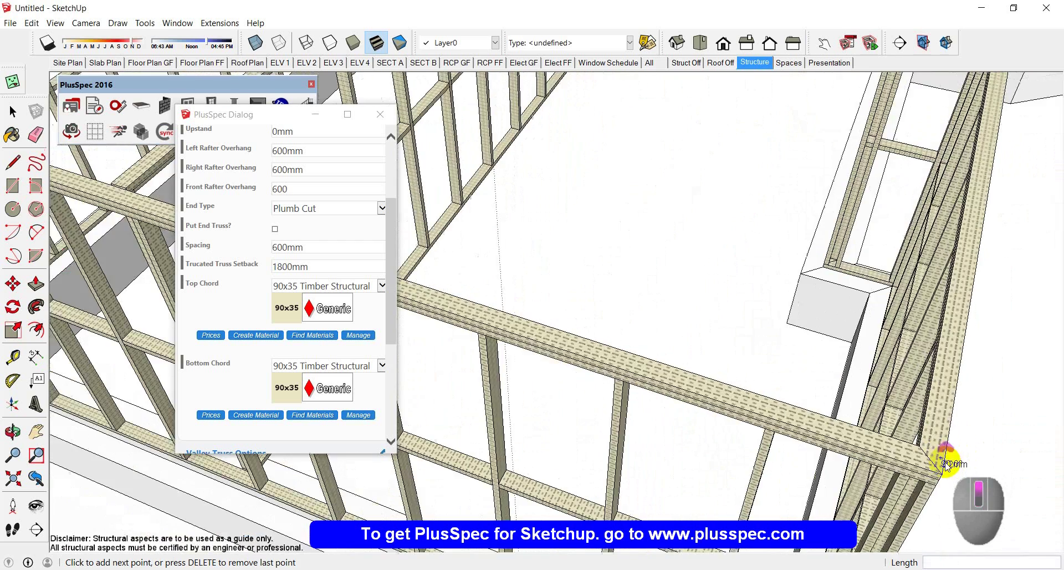
pyautogui.scroll(5, 946, 464)
pyautogui.press('Escape')
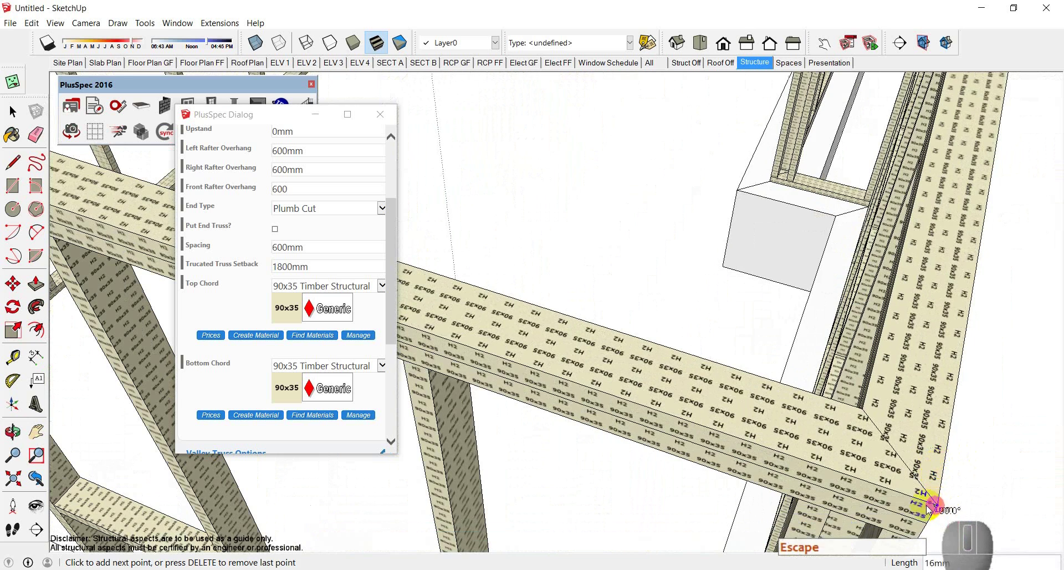
# Place the hip trusses across the end wall frame from corner to corner, spanning 6574mm, and run them along the long wall with window openings
pyautogui.scroll(-10, 932, 505)
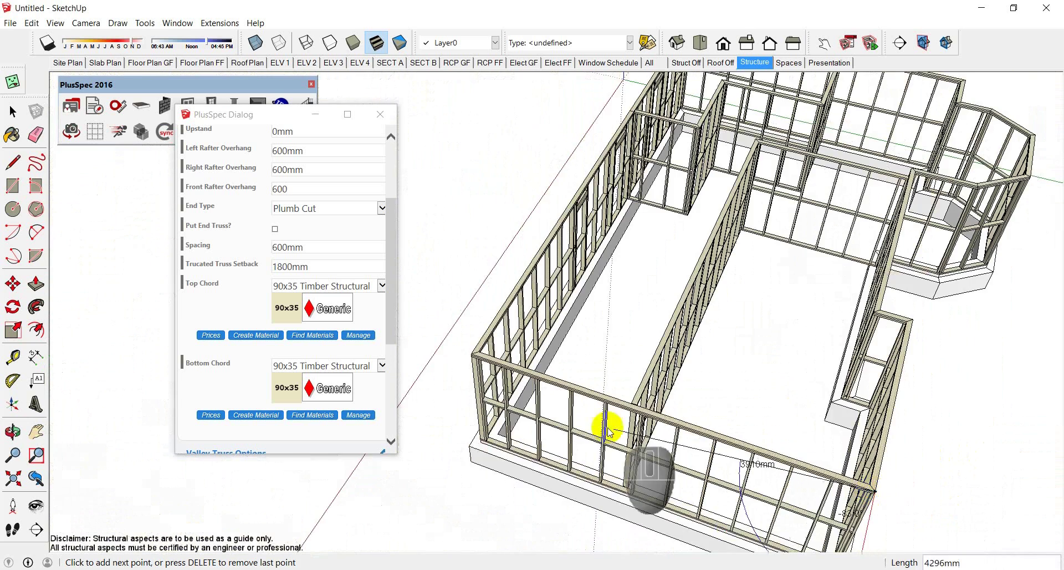
pyautogui.scroll(5, 475, 363)
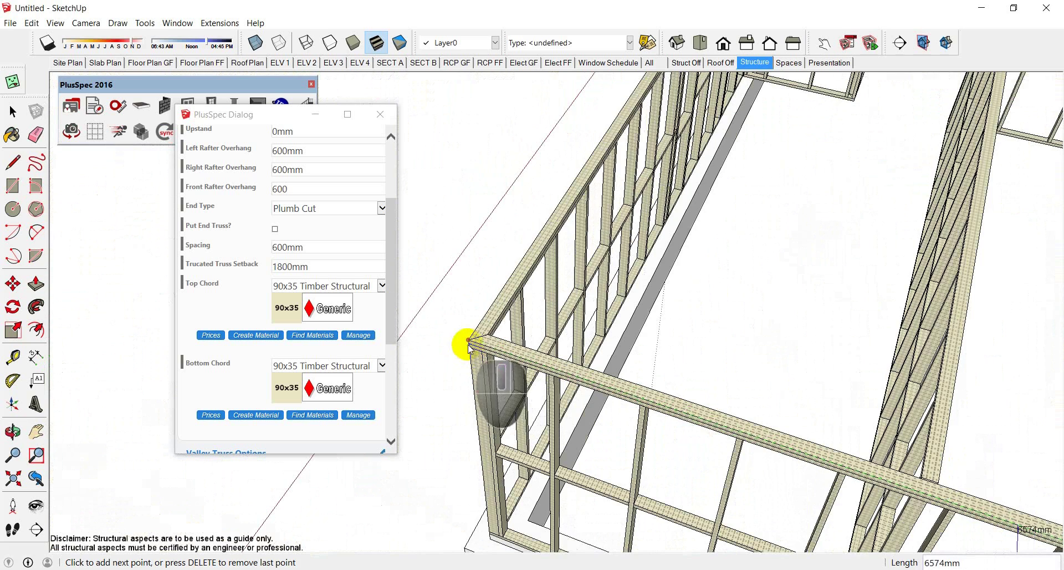
pyautogui.scroll(-10, 470, 346)
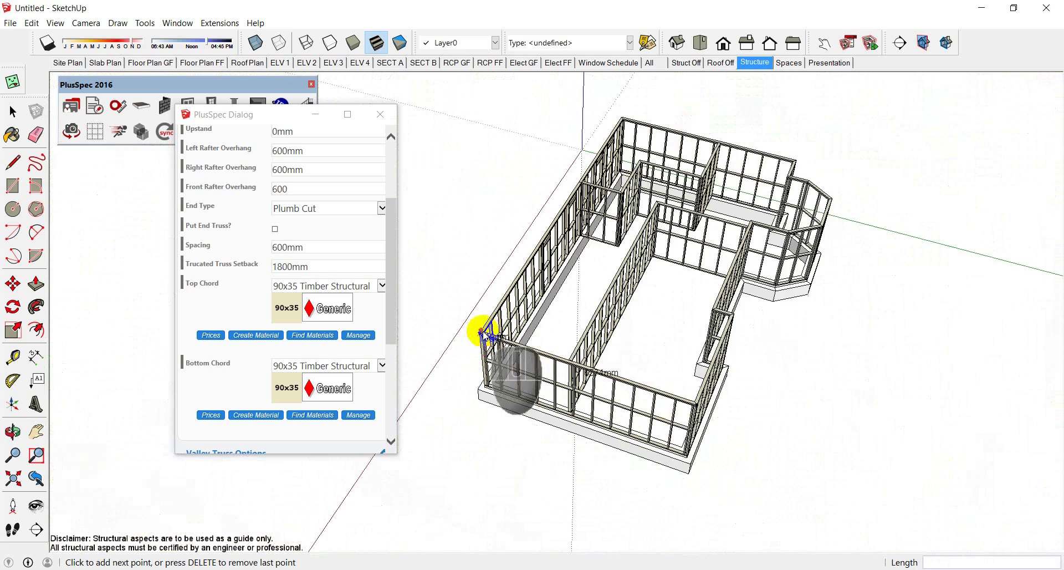
pyautogui.scroll(8, 576, 196)
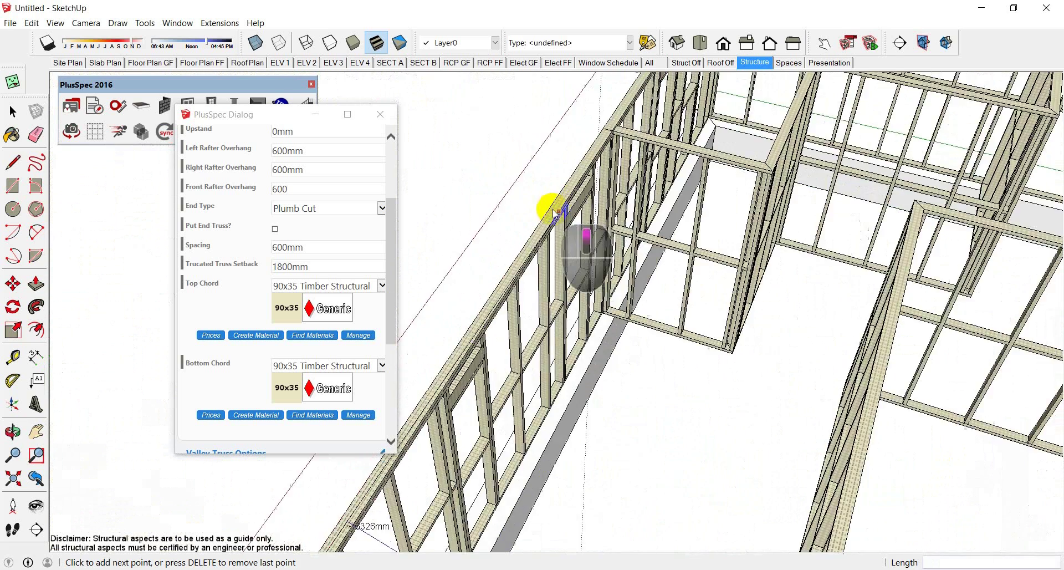
pyautogui.scroll(5, 551, 212)
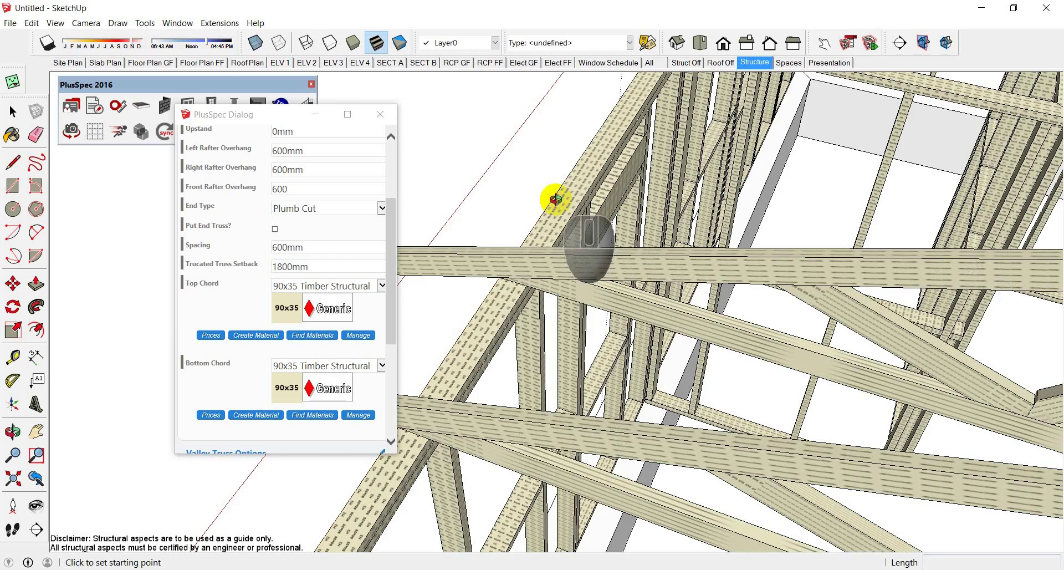
# Try to place hip trusses with an end truss across the opposite end wall, spanning 6574mm, running 5682mm along the side wall to the existing trusses
pyautogui.moveTo(555, 198); pyautogui.dragTo(908, 277, button='middle')
pyautogui.moveTo(733, 252); pyautogui.dragTo(696, 285, button='middle')
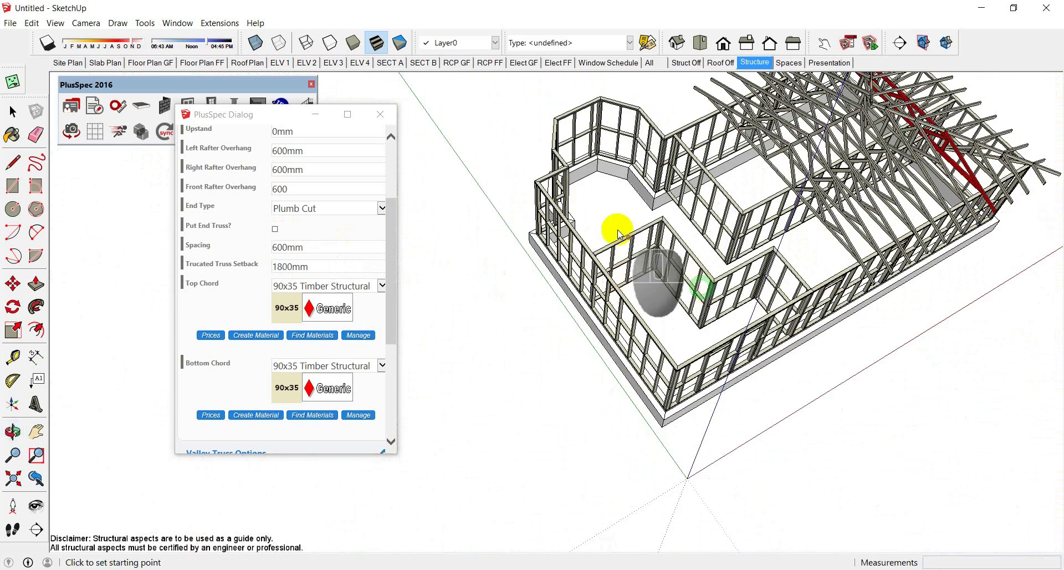
pyautogui.scroll(4, 542, 183)
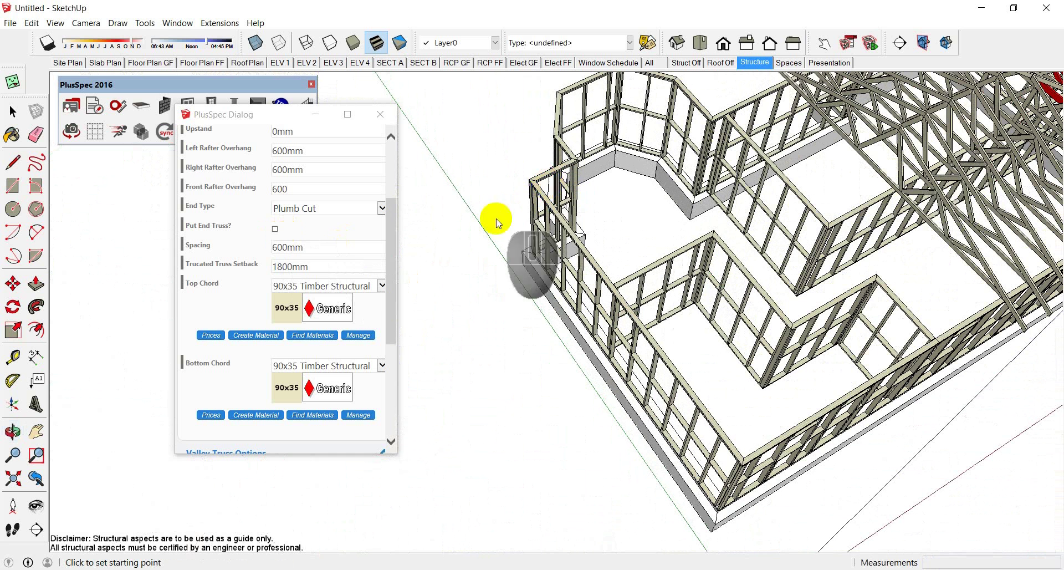
pyautogui.click(276, 229)
pyautogui.scroll(2, 532, 177)
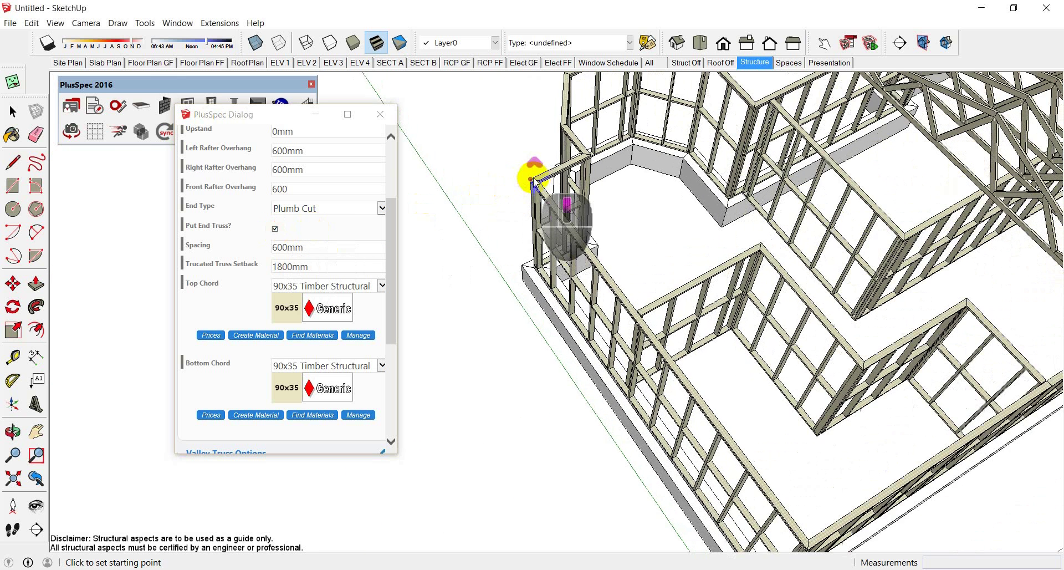
pyautogui.scroll(-3, 531, 178)
pyautogui.scroll(4, 659, 332)
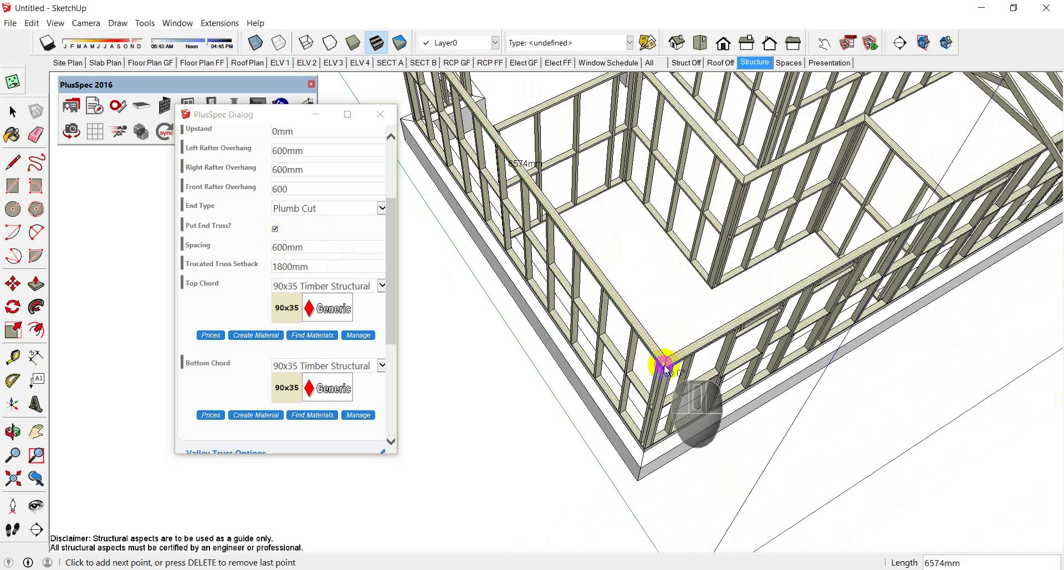
pyautogui.scroll(-3, 660, 363)
pyautogui.scroll(4, 822, 268)
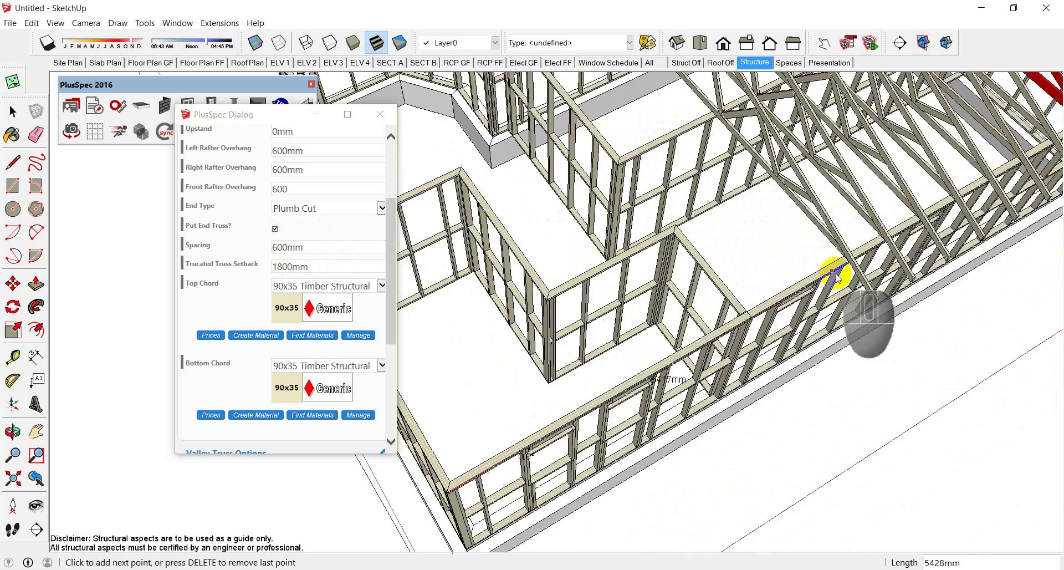
pyautogui.scroll(5, 842, 270)
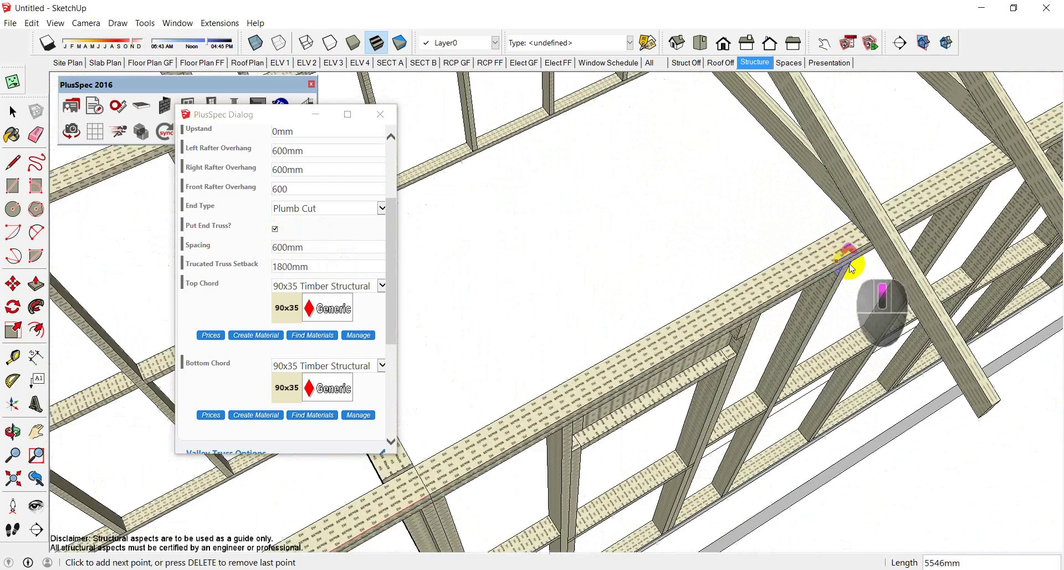
pyautogui.scroll(2, 851, 269)
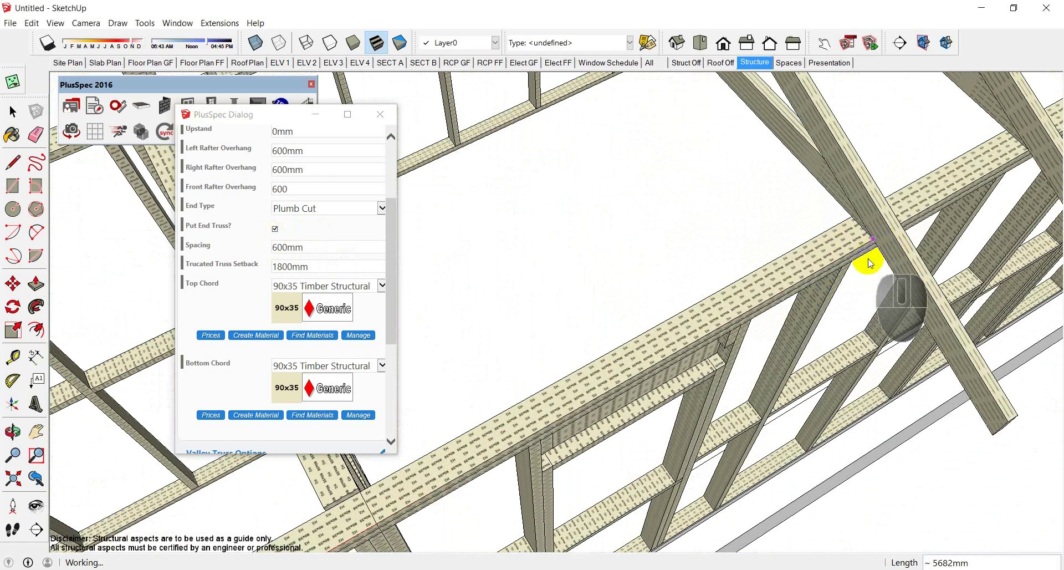
pyautogui.scroll(-5, 853, 263)
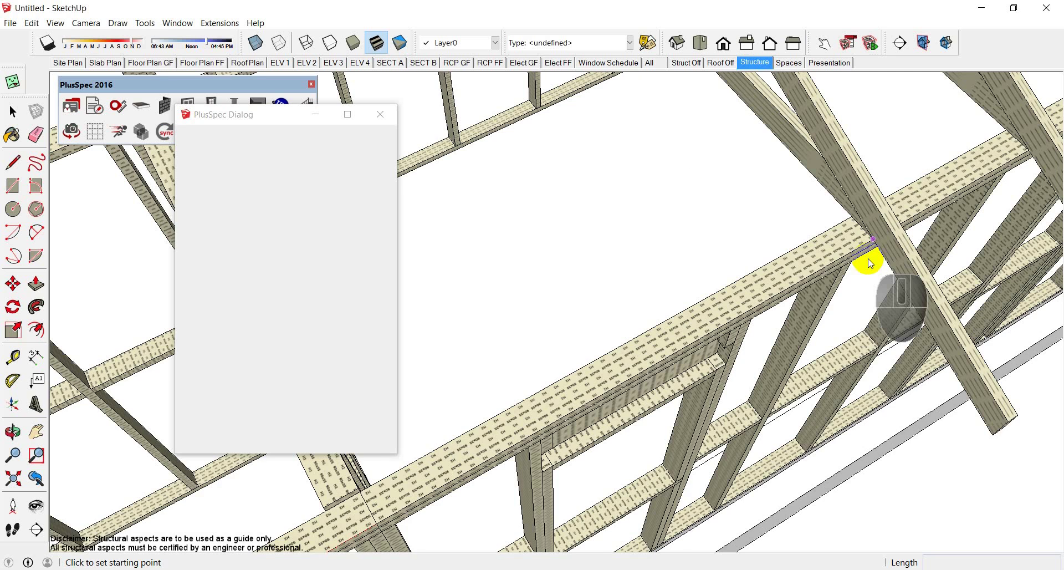
# Inspect where the two truss runs meet, undo the last hip truss placement, and turn off the end truss option
pyautogui.scroll(5, 906, 290)
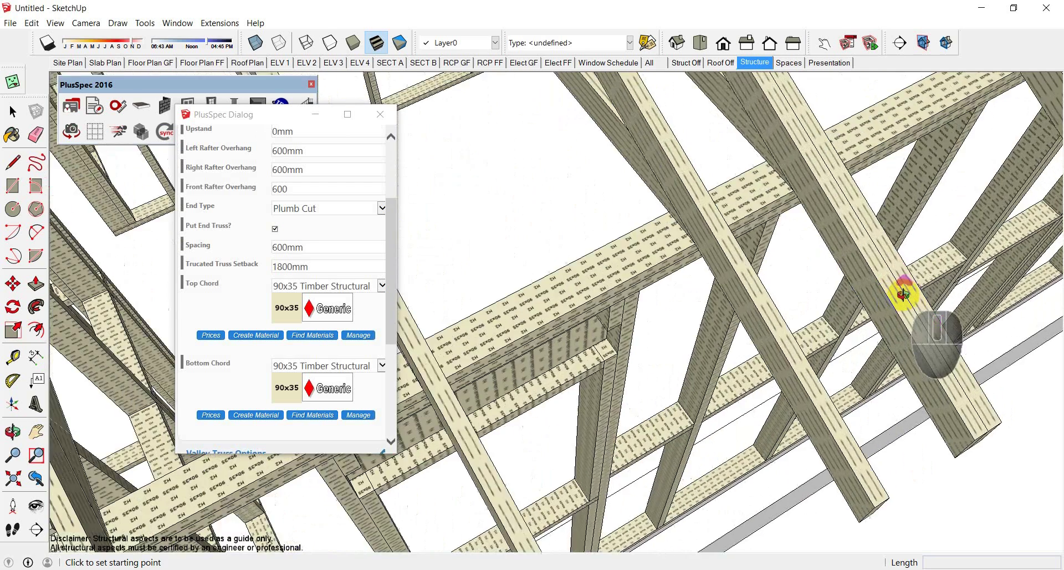
pyautogui.moveTo(905, 292)
pyautogui.mouseDown(button='middle')
pyautogui.moveTo(762, 142)
pyautogui.moveTo(759, 158)
pyautogui.mouseUp(button='middle')
pyautogui.scroll(-4, 759, 159)
pyautogui.moveTo(790, 218); pyautogui.dragTo(807, 259)
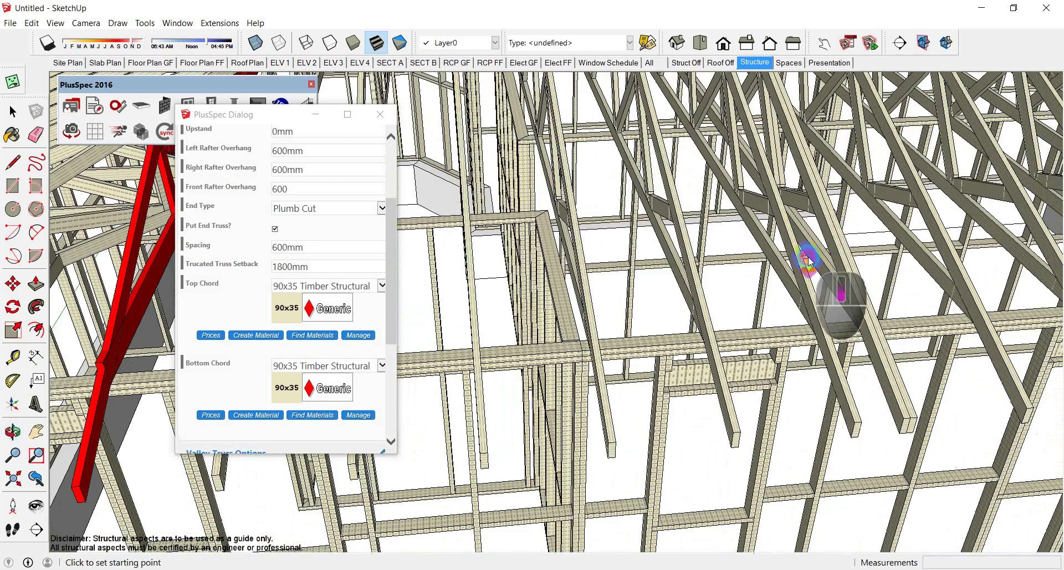
pyautogui.hotkey('ctrl', 'z')
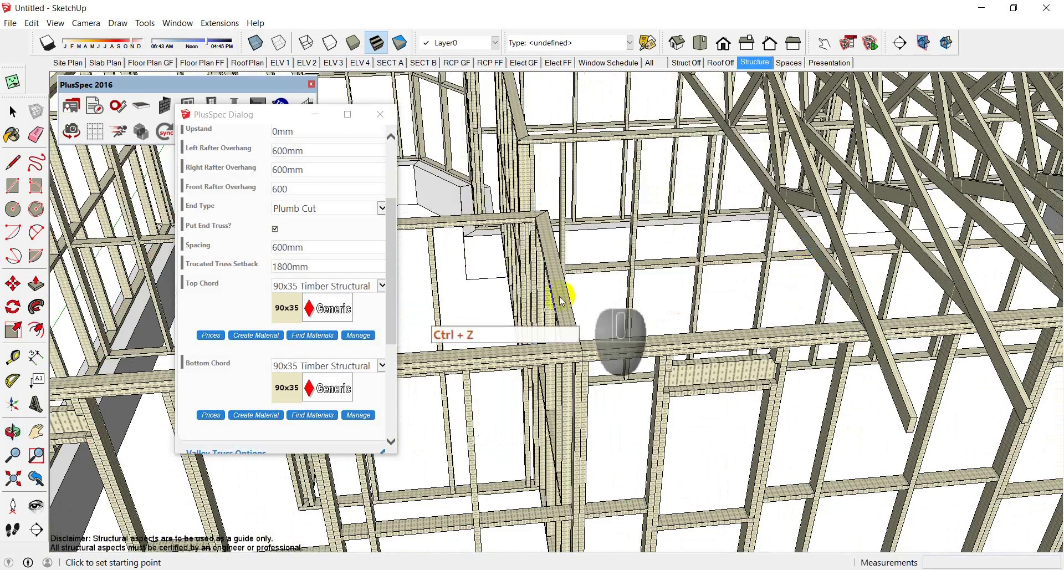
pyautogui.click(274, 229)
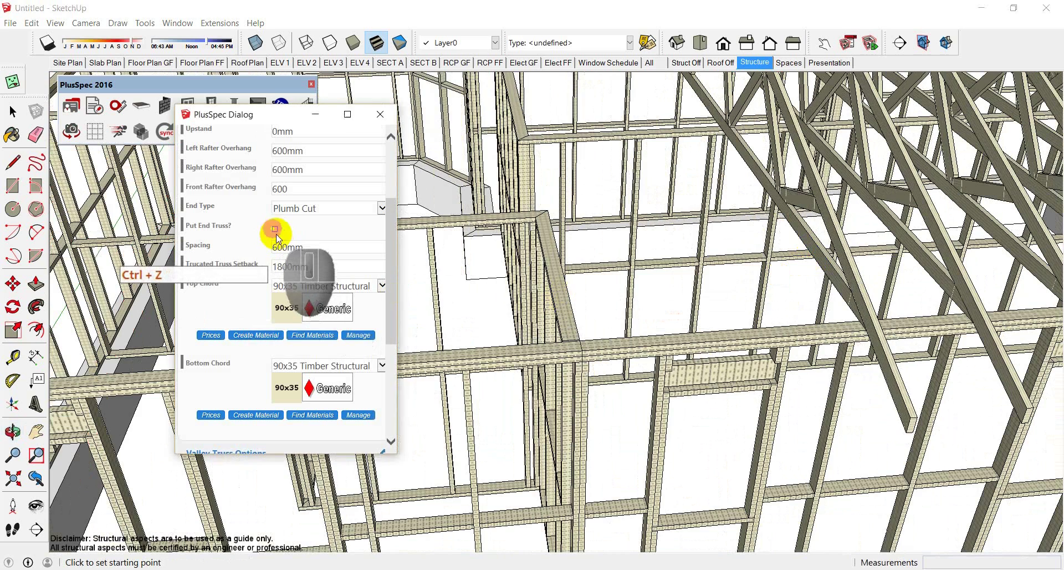
# Place hip trusses without an end truss across the opposite end wall from corner to corner, running them 5682mm along the side wall to the existing trusses
pyautogui.moveTo(570, 326); pyautogui.dragTo(553, 161, button='middle')
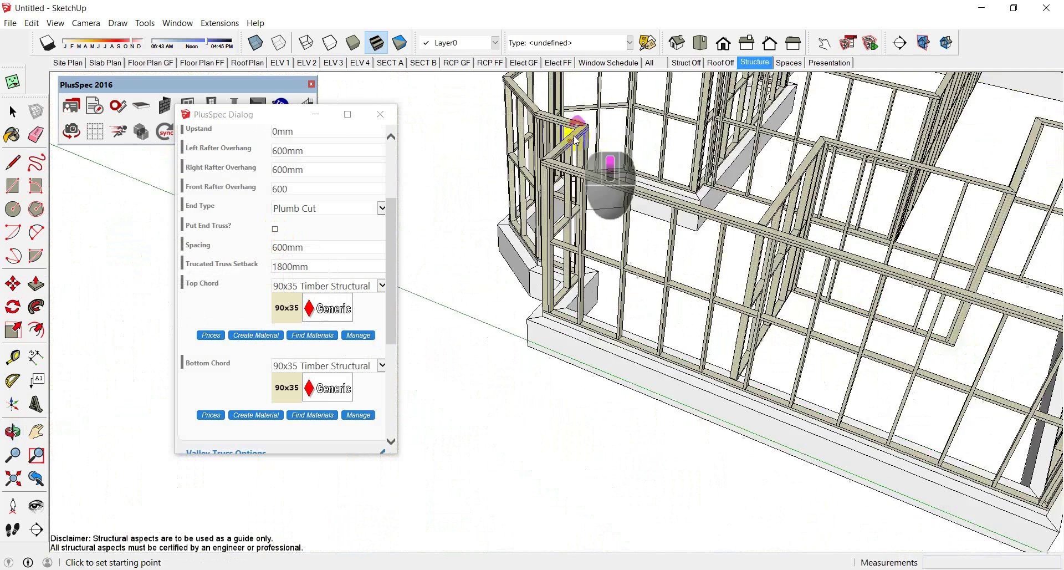
pyautogui.scroll(5, 535, 183)
pyautogui.scroll(-5, 540, 187)
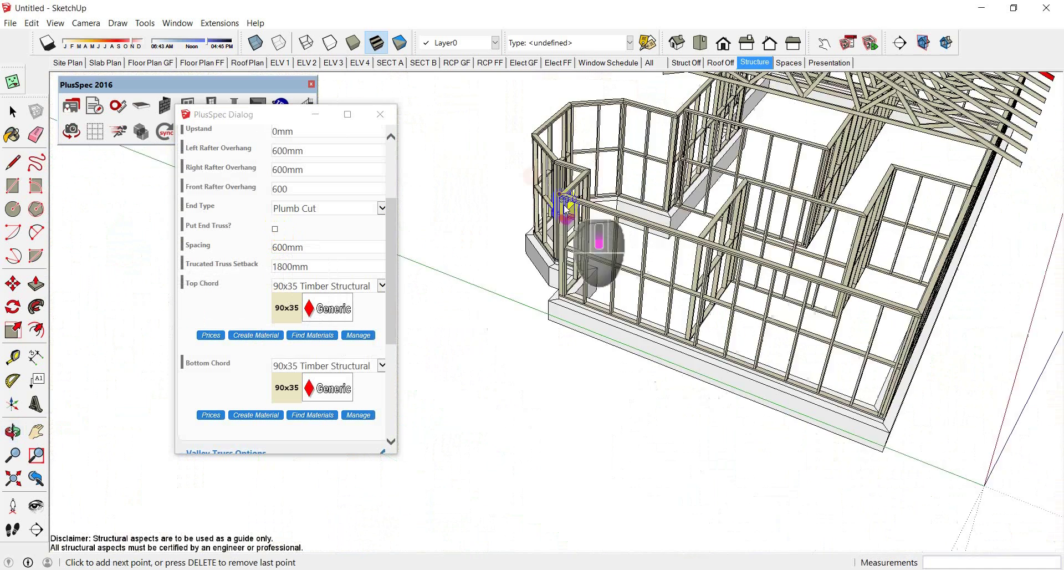
pyautogui.moveTo(570, 233); pyautogui.dragTo(665, 257, button='middle')
pyautogui.scroll(5, 864, 299)
pyautogui.scroll(3, 864, 299)
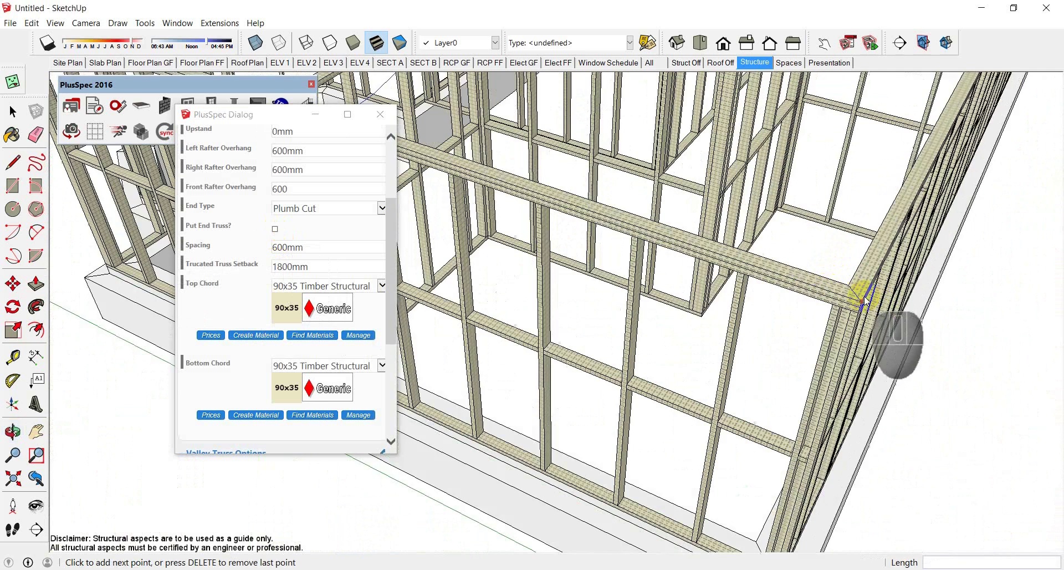
pyautogui.scroll(-5, 862, 302)
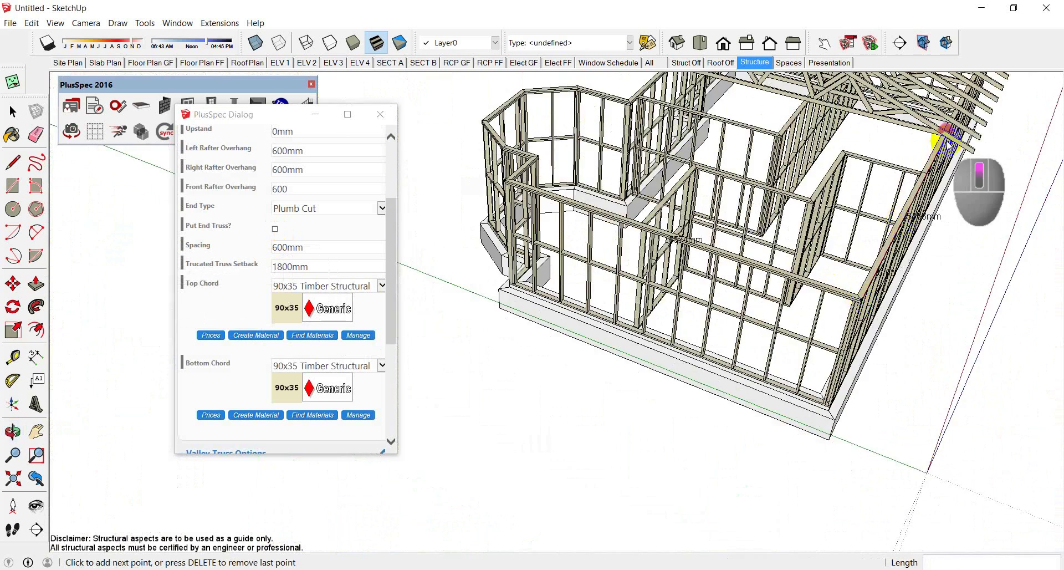
pyautogui.scroll(5, 949, 140)
pyautogui.scroll(2, 949, 140)
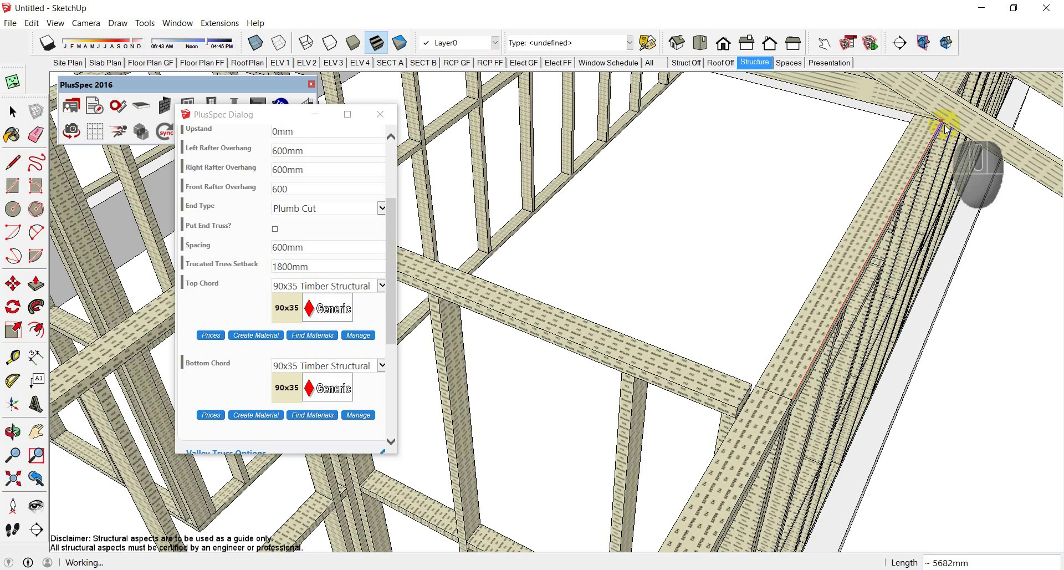
pyautogui.scroll(-8, 880, 189)
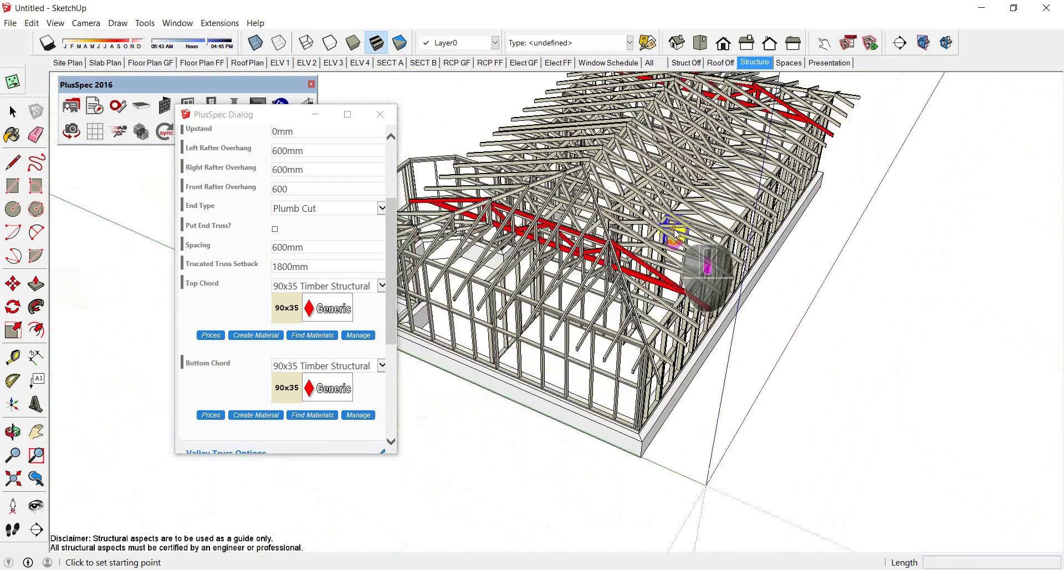
# Cut back the projecting ends of the red truncated truss and its neighbouring trusses beside the bay walls with the component interaction tool
pyautogui.moveTo(681, 232); pyautogui.dragTo(947, 297, button='middle')
pyautogui.scroll(7, 519, 304)
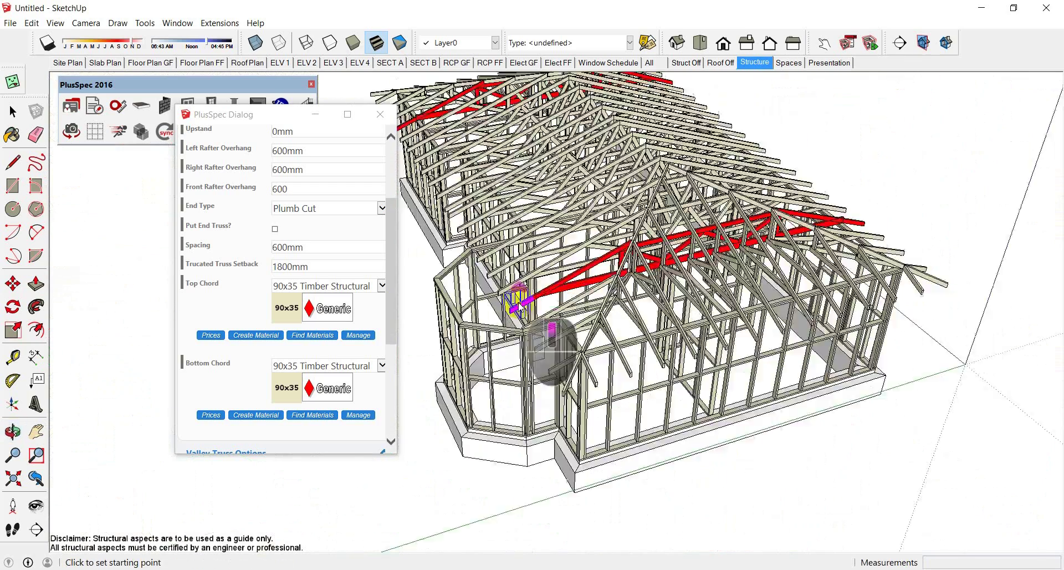
pyautogui.moveTo(513, 309); pyautogui.dragTo(659, 293, button='middle')
pyautogui.scroll(2, 692, 311)
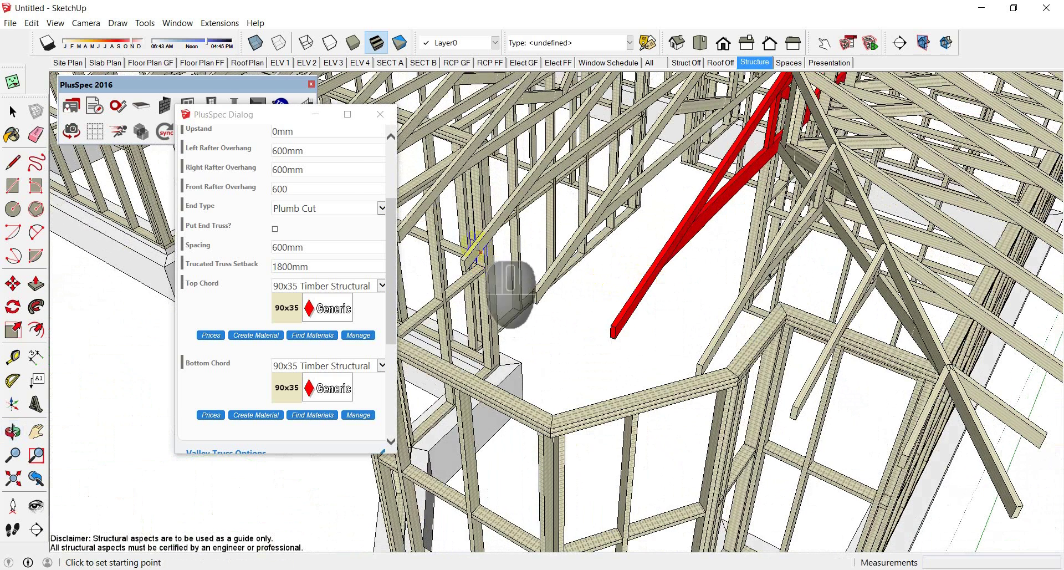
pyautogui.moveTo(260, 120); pyautogui.dragTo(212, 173)
pyautogui.click(232, 133)
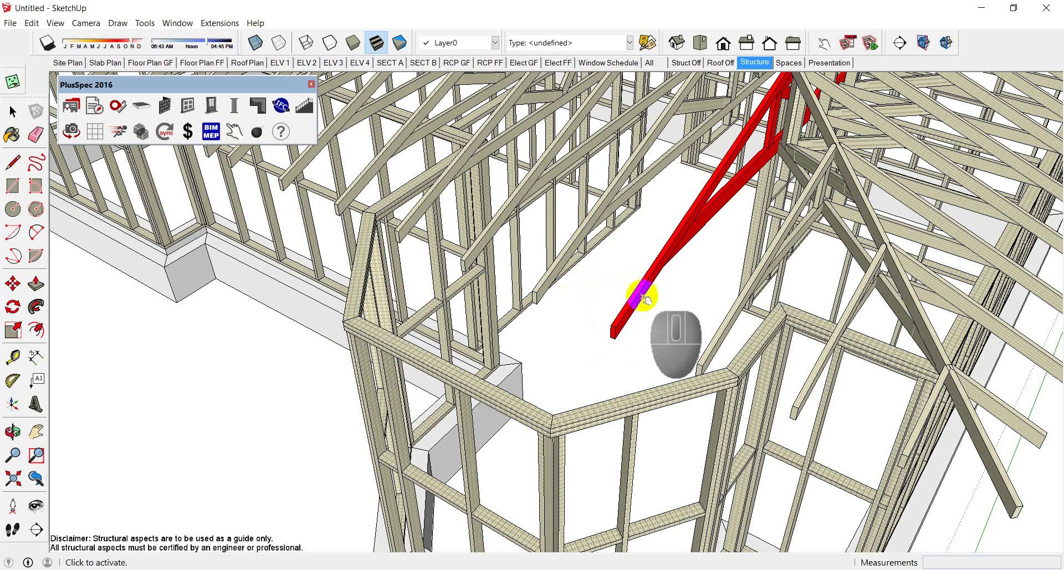
pyautogui.scroll(3, 641, 300)
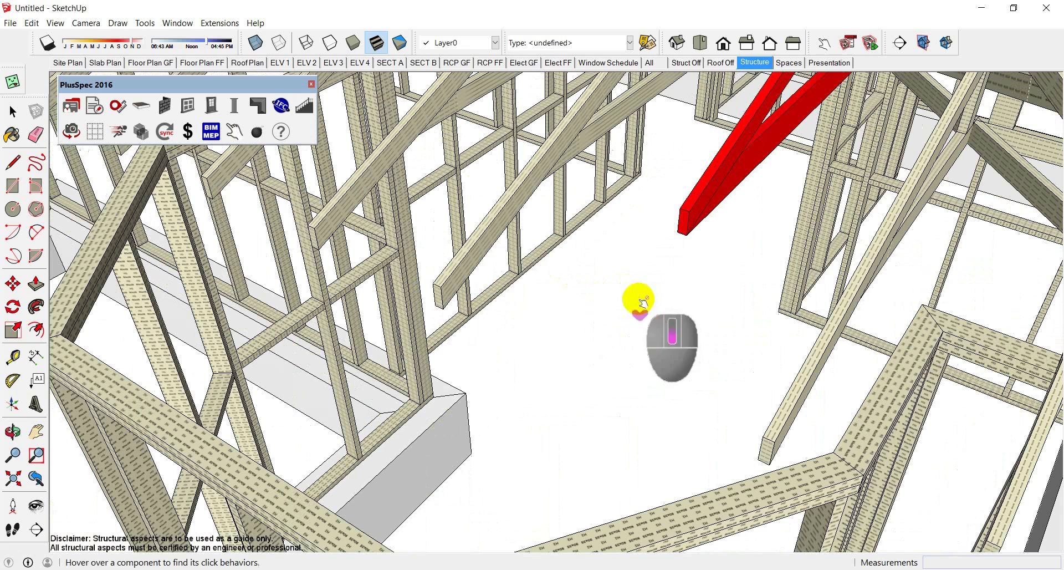
pyautogui.click(492, 238)
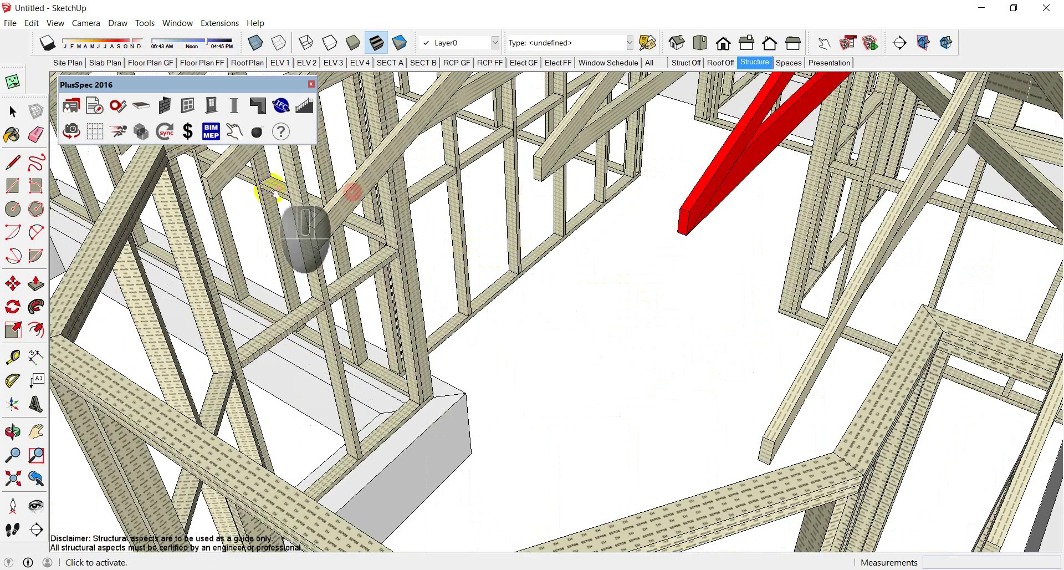
pyautogui.scroll(-4, 229, 172)
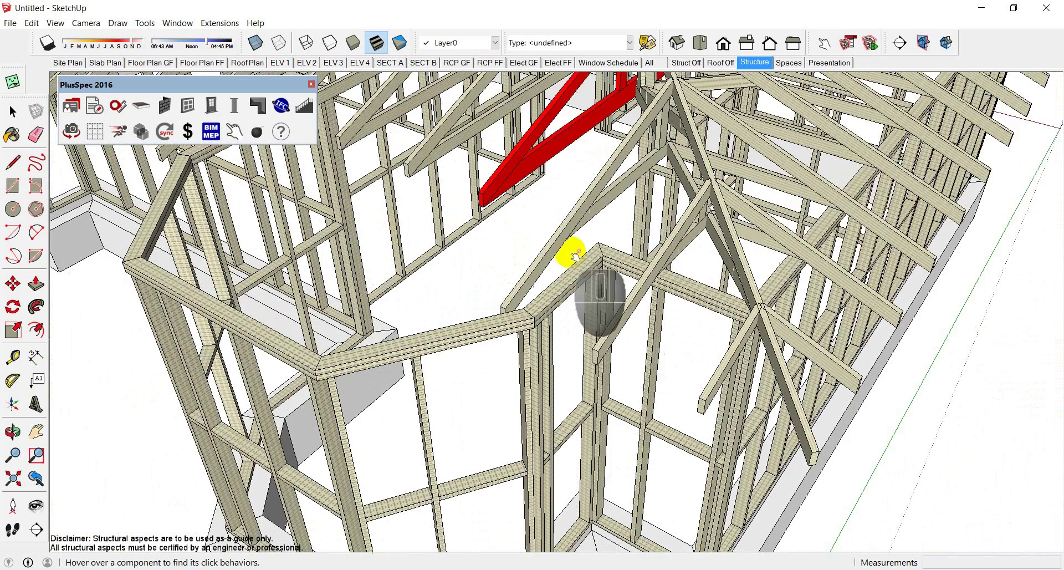
# View the bay walls from the other side, restart the Truss Tool with the Hip Truss type, and enable its end truss option
pyautogui.moveTo(527, 327); pyautogui.dragTo(590, 323, button='middle')
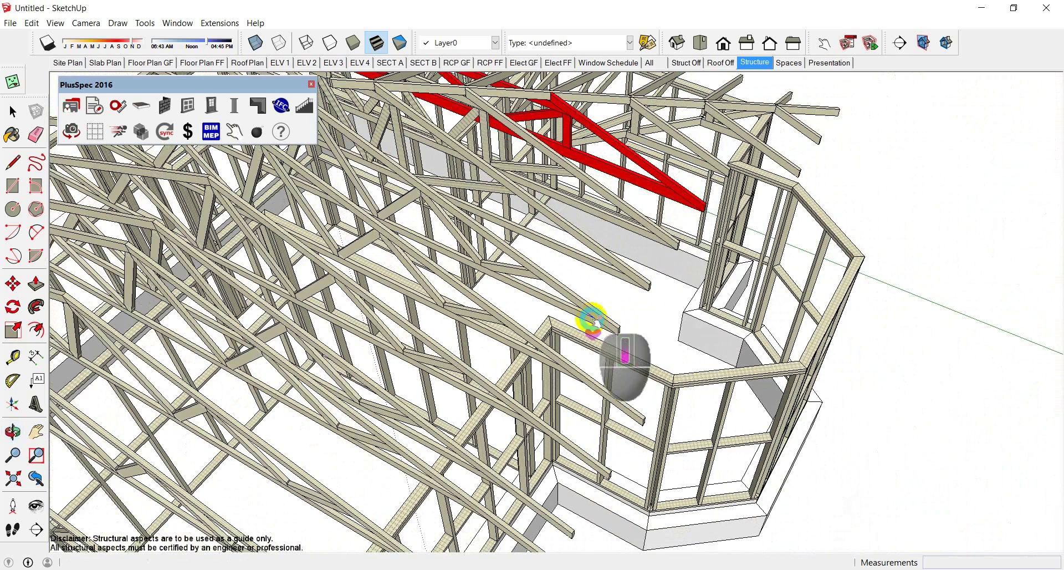
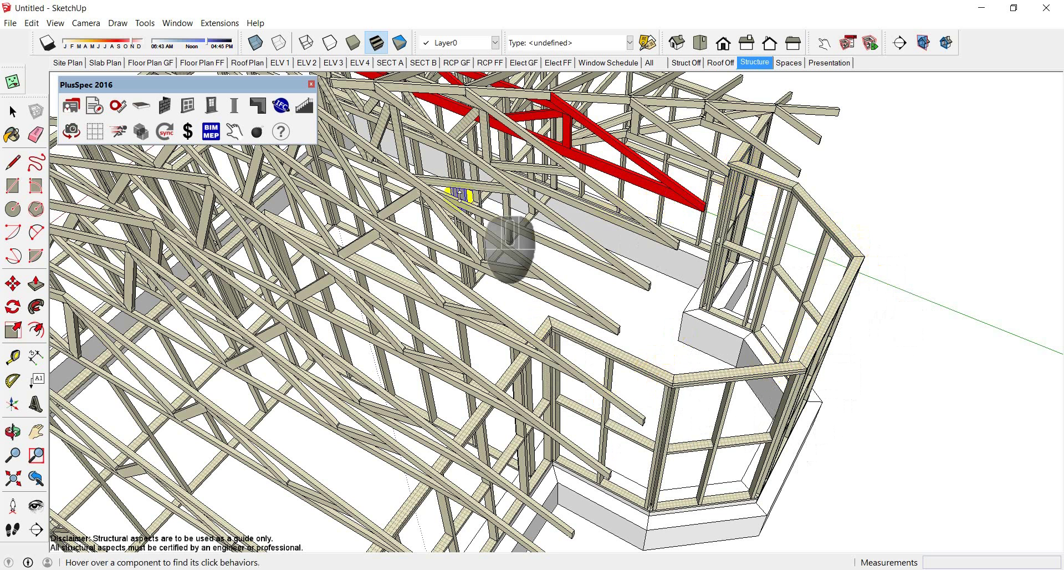
pyautogui.click(166, 107)
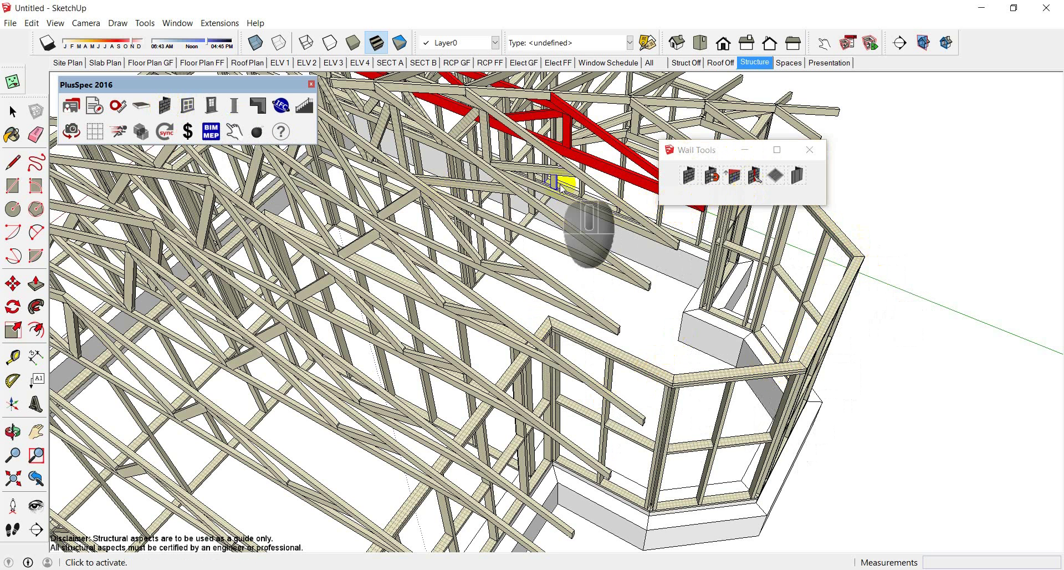
pyautogui.click(810, 149)
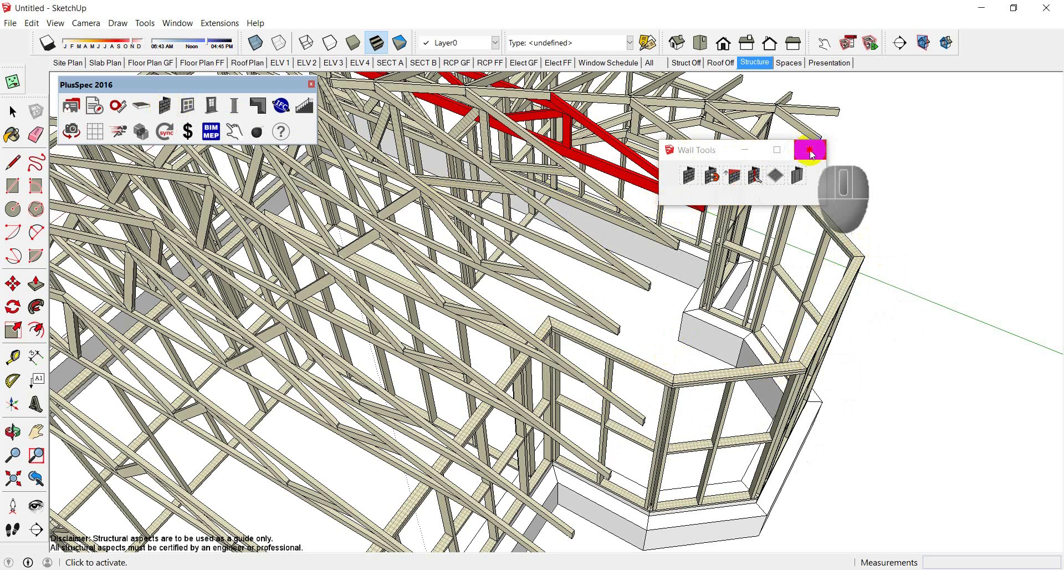
pyautogui.click(265, 112)
pyautogui.click(542, 162)
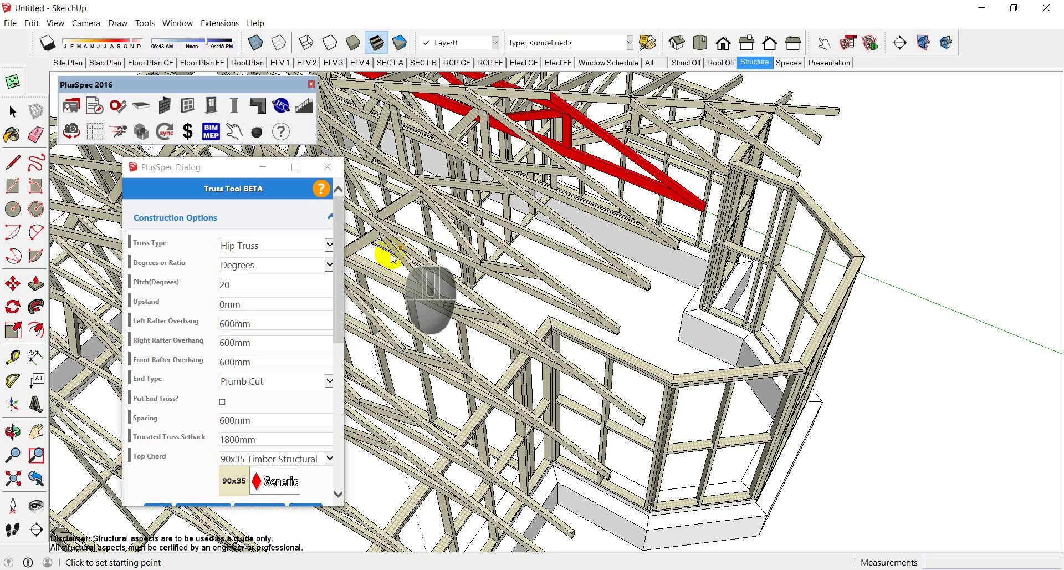
pyautogui.moveTo(339, 286); pyautogui.dragTo(343, 346)
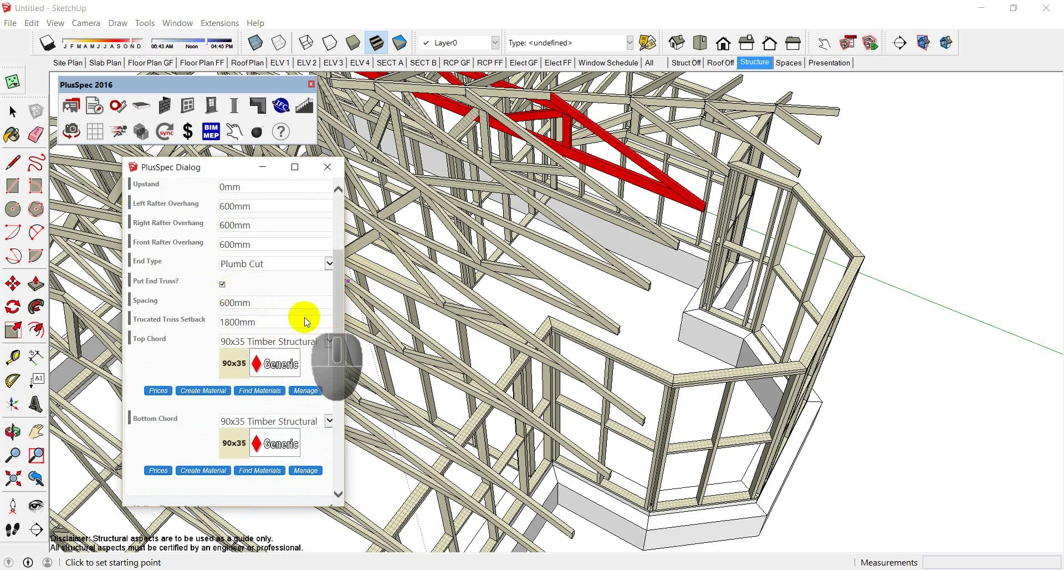
# Set the valley truss's rafter adjoining pitch to 20 degrees and submit the truss settings
pyautogui.moveTo(338, 313); pyautogui.dragTo(331, 374)
pyautogui.click(223, 395)
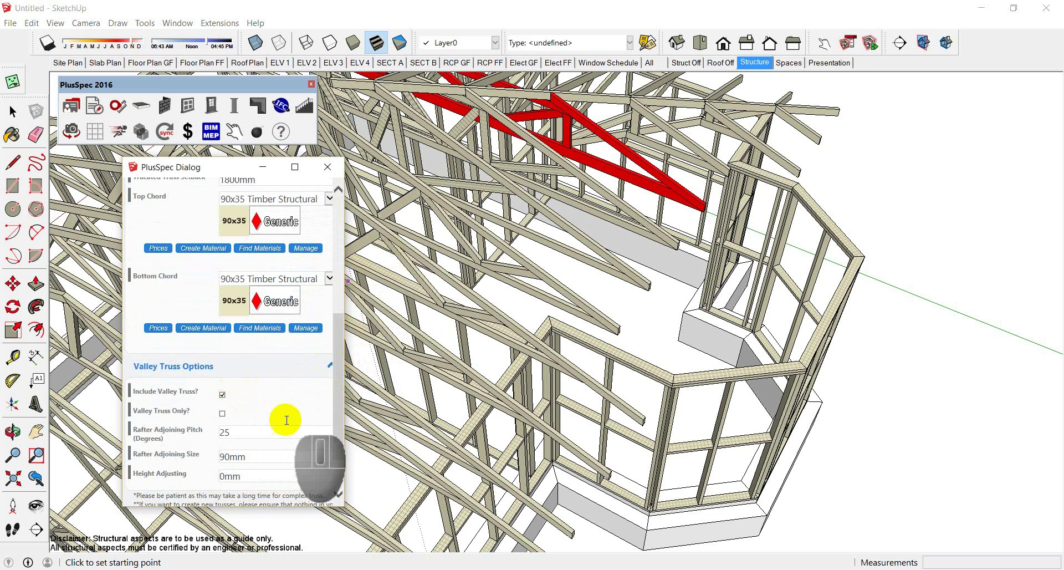
pyautogui.click(221, 432)
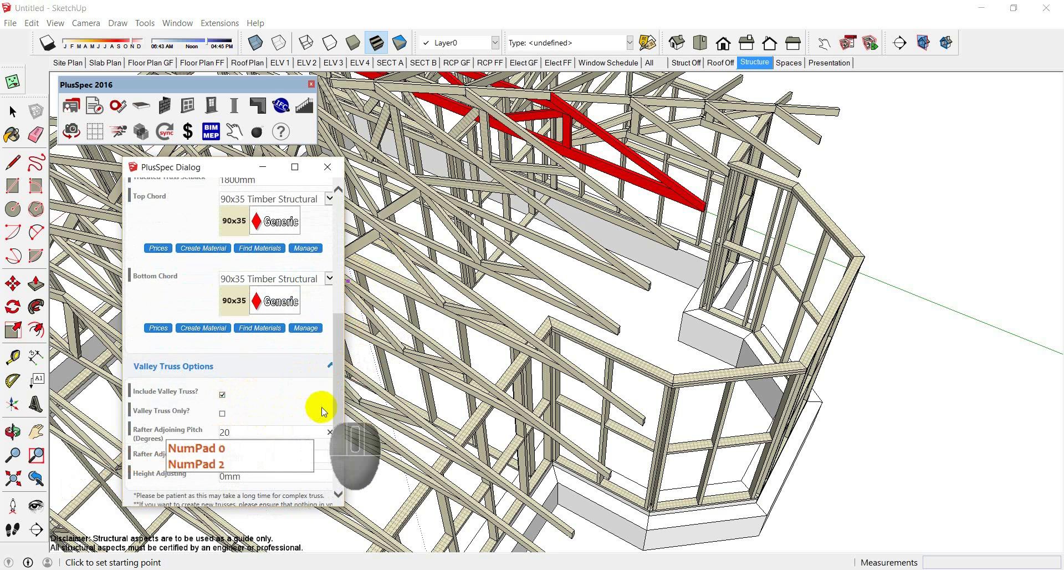
pyautogui.moveTo(338, 406); pyautogui.dragTo(339, 436)
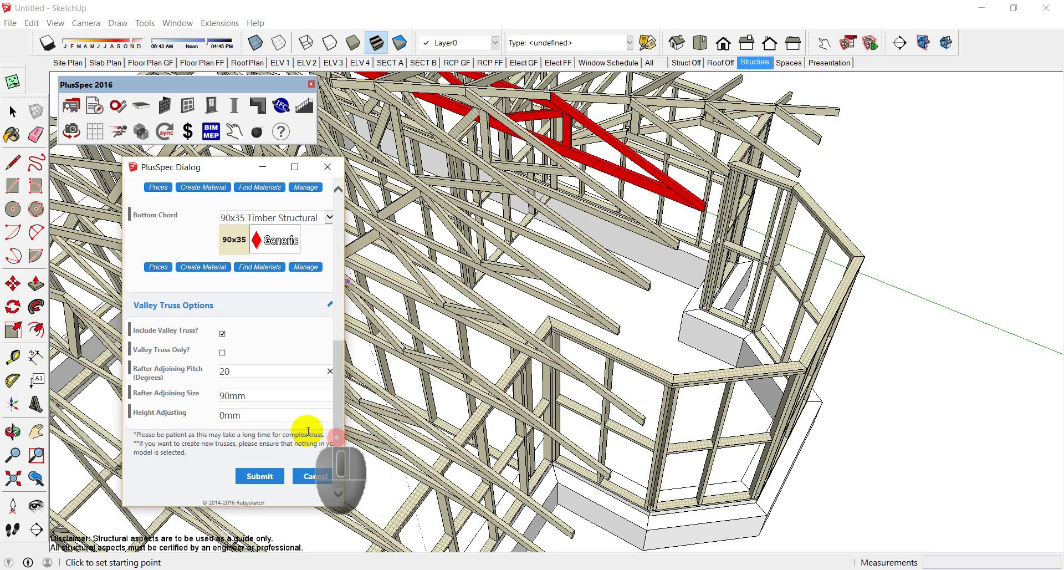
pyautogui.click(266, 476)
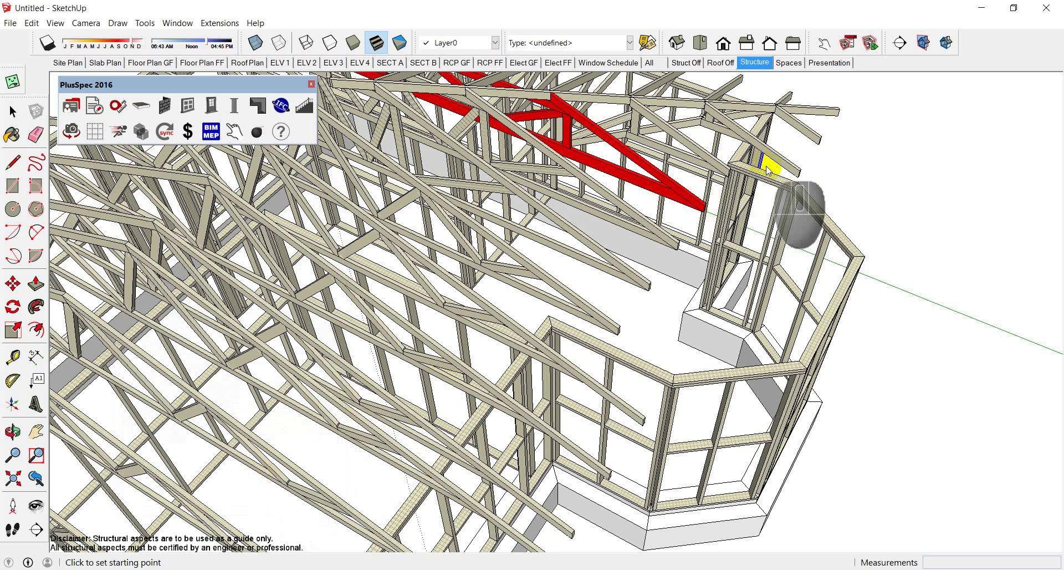
# Try placing the hip truss across the bay window opening between its two side walls, and undo the placement
pyautogui.moveTo(776, 176); pyautogui.dragTo(646, 362)
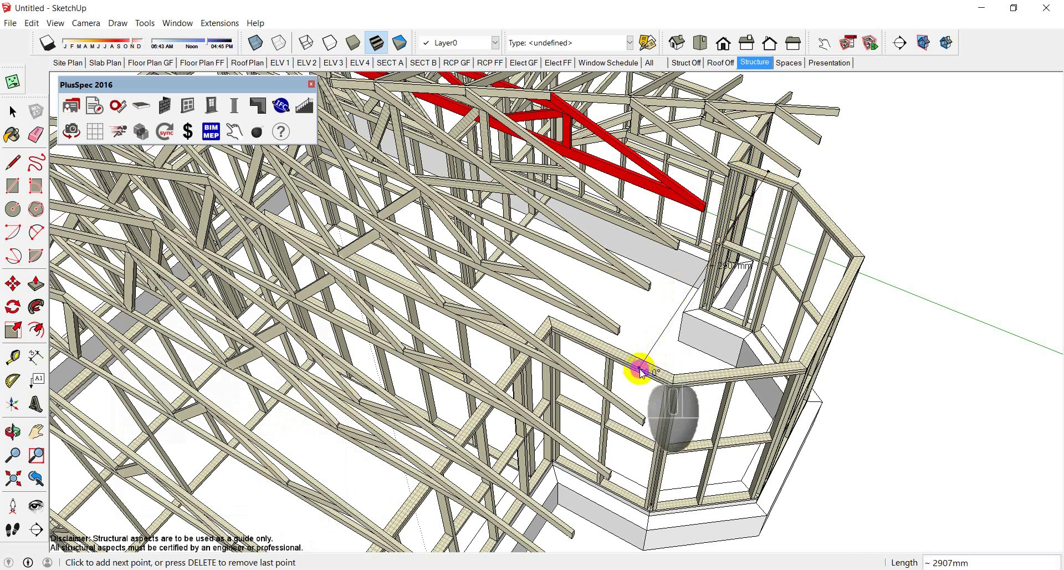
pyautogui.click(640, 370)
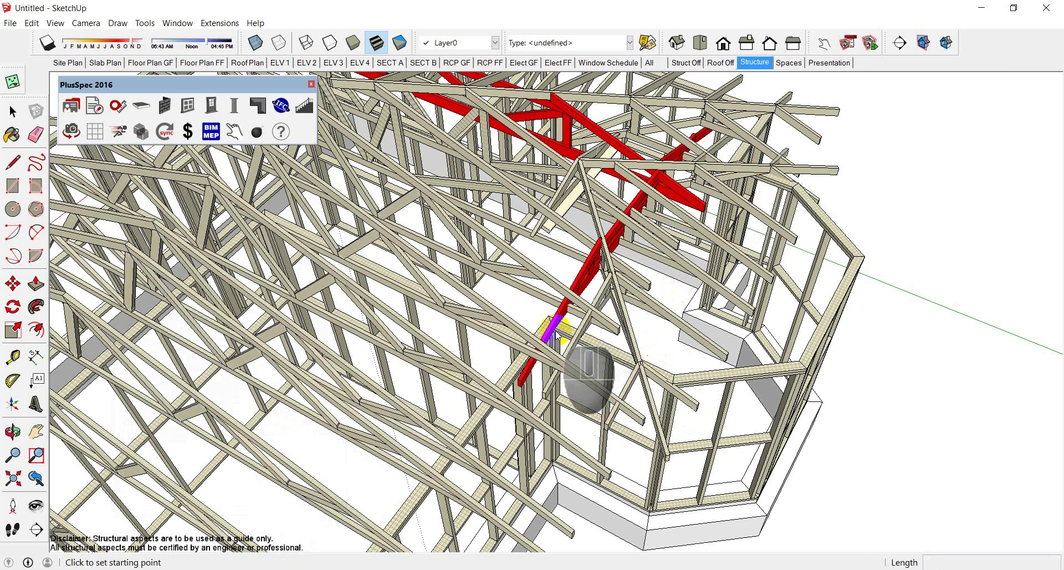
pyautogui.moveTo(585, 277); pyautogui.dragTo(732, 198, button='middle')
pyautogui.scroll(3, 659, 175)
pyautogui.hotkey('ctrl', 'z')
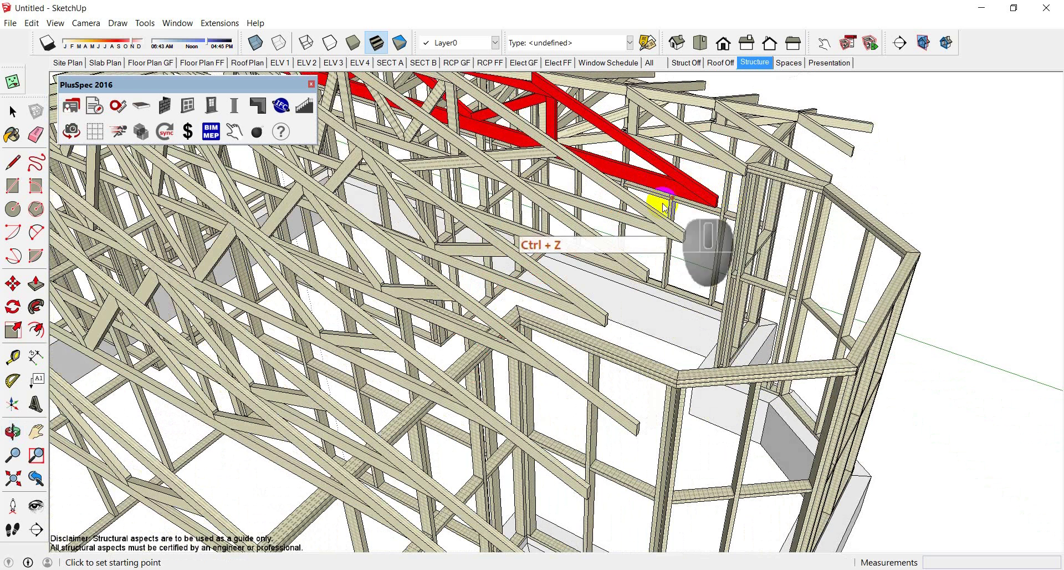
# Reopen the Truss Tool, change the truss type to Common Truss and submit the settings
pyautogui.click(270, 104)
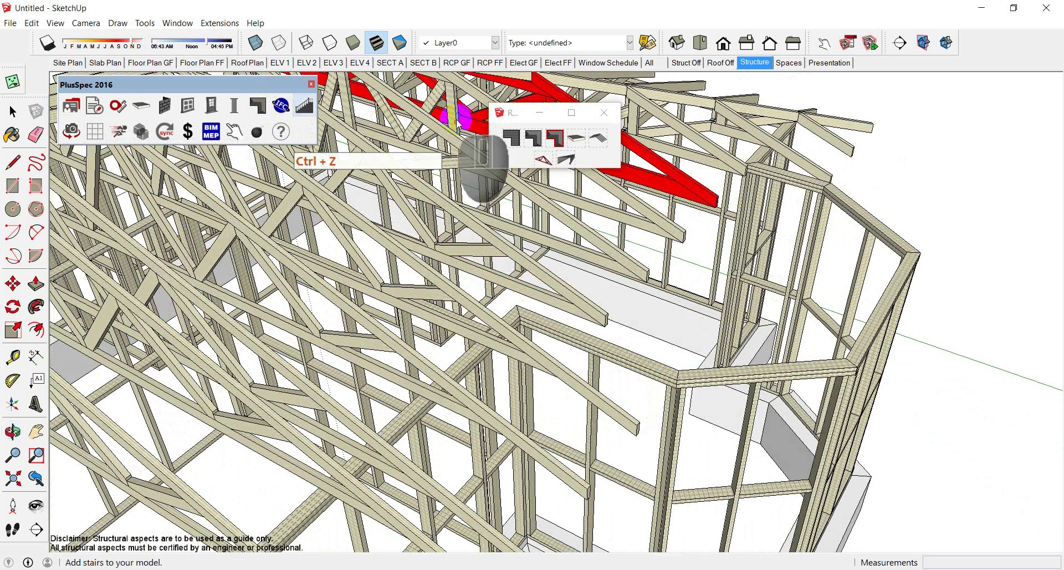
pyautogui.click(541, 159)
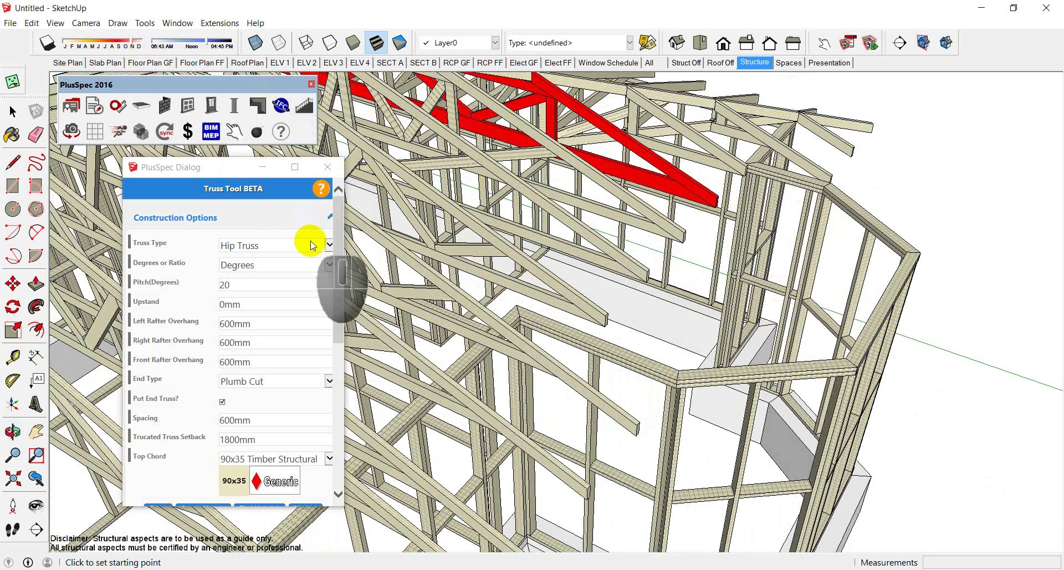
pyautogui.click(328, 244)
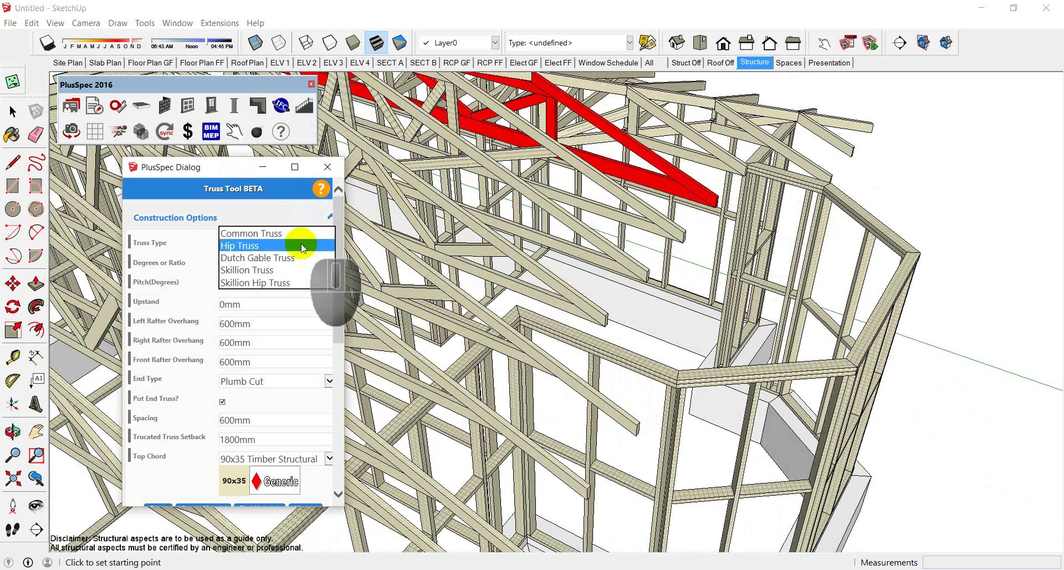
pyautogui.click(282, 237)
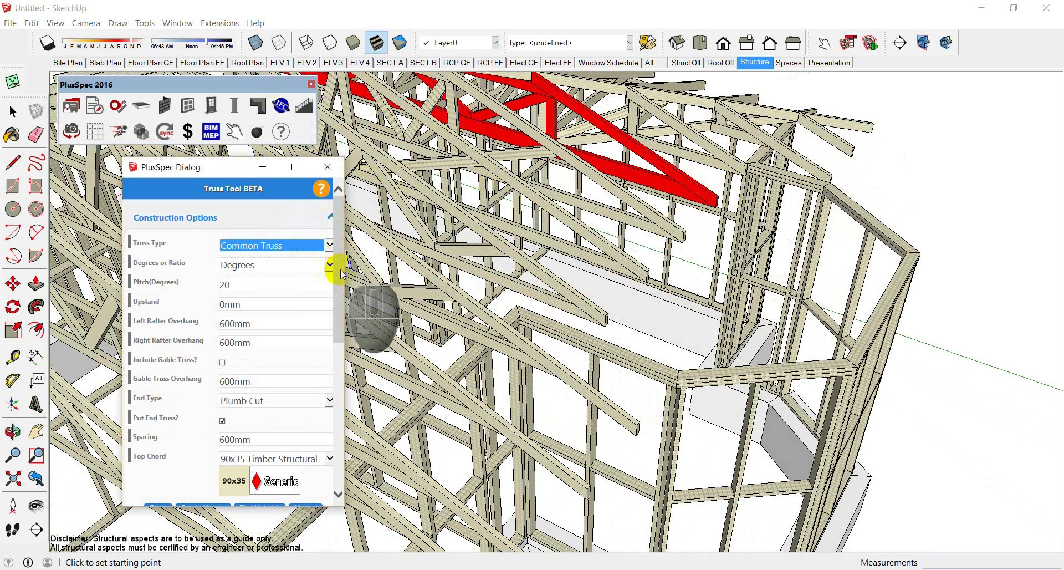
pyautogui.moveTo(335, 268); pyautogui.dragTo(336, 411)
pyautogui.click(274, 472)
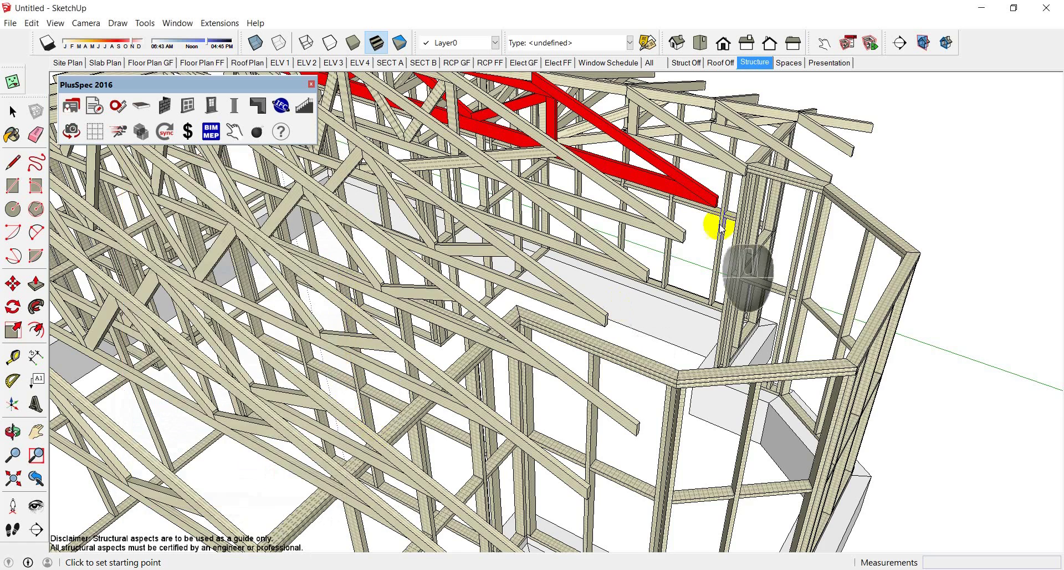
# Place the common truss across the bay window opening from one side wall to the other
pyautogui.scroll(3, 789, 169)
pyautogui.click(786, 177)
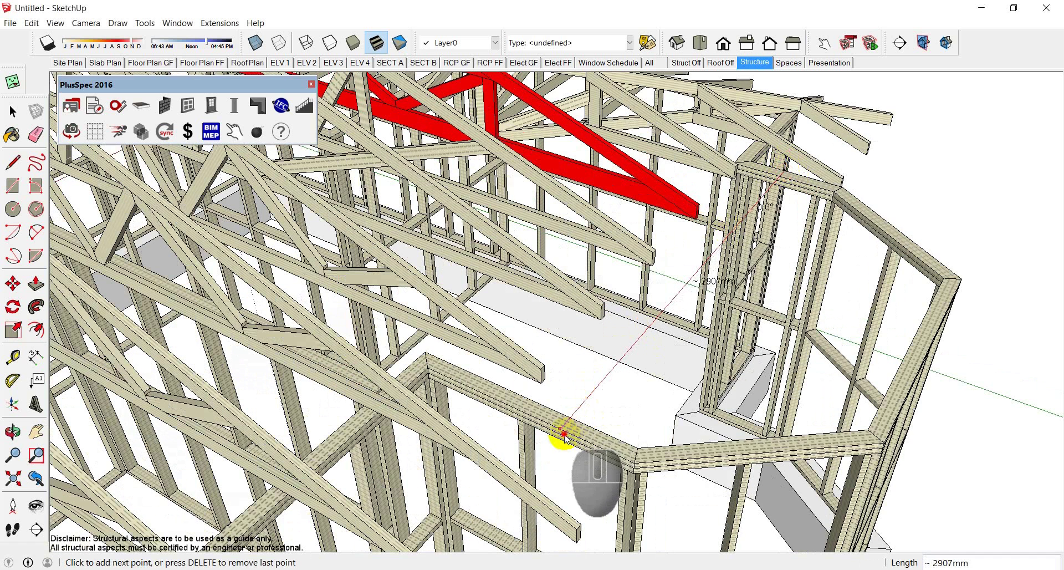
pyautogui.click(530, 423)
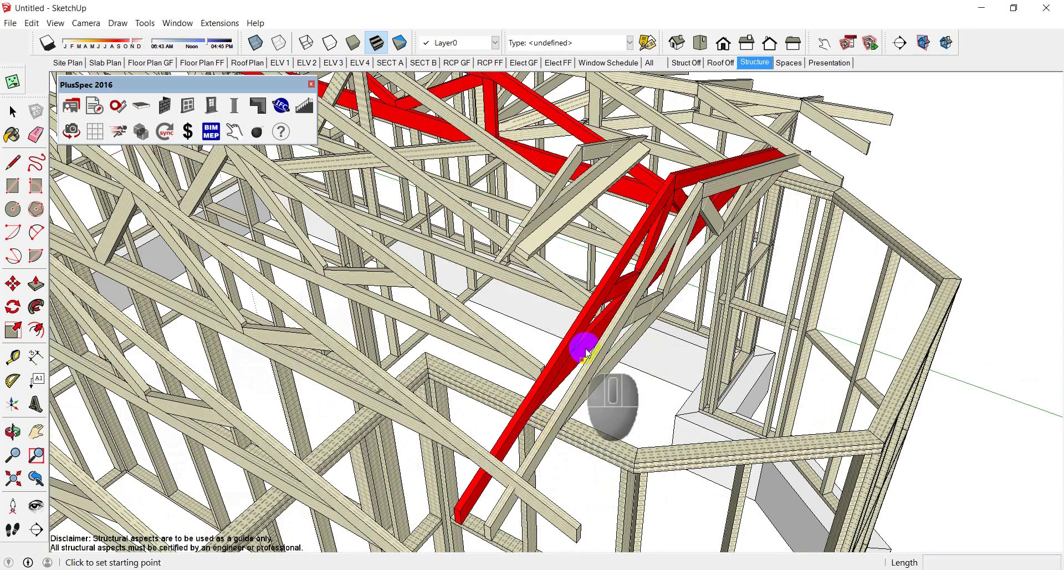
# Move the new common truss back until it meets the end of the neighbouring main roof truss
pyautogui.moveTo(645, 254); pyautogui.dragTo(796, 218, button='middle')
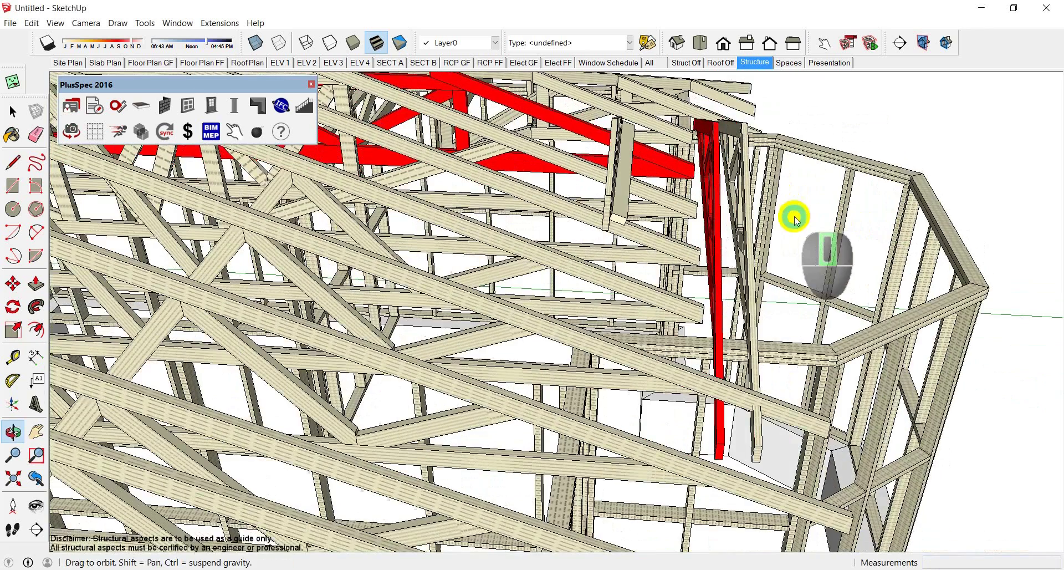
pyautogui.scroll(5, 715, 319)
pyautogui.moveTo(708, 332); pyautogui.dragTo(696, 316, button='middle')
pyautogui.scroll(3, 704, 318)
pyautogui.scroll(-3, 703, 318)
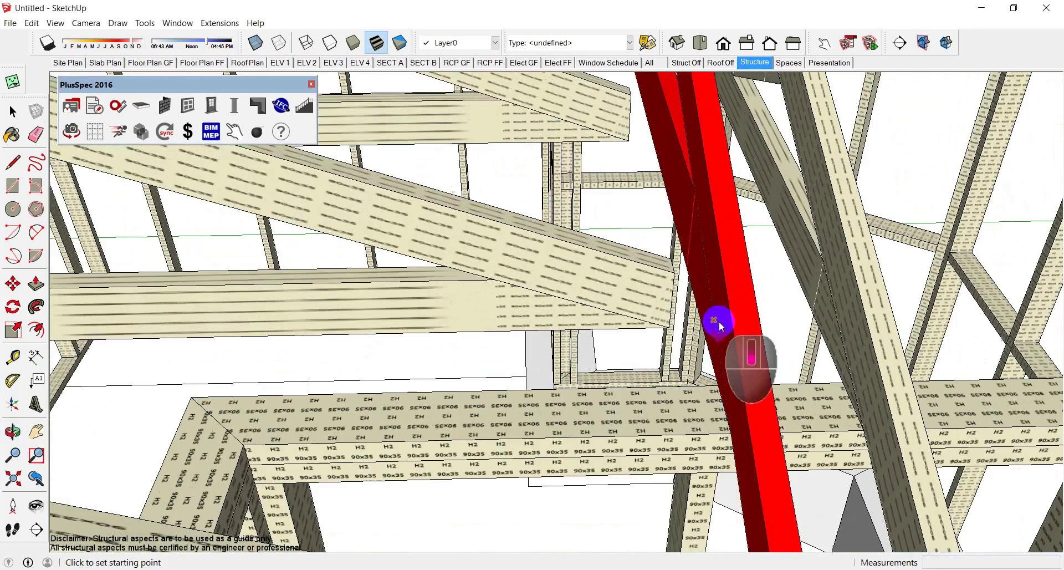
pyautogui.press('space')
pyautogui.click(742, 368)
pyautogui.moveTo(715, 432); pyautogui.dragTo(743, 403, button='middle')
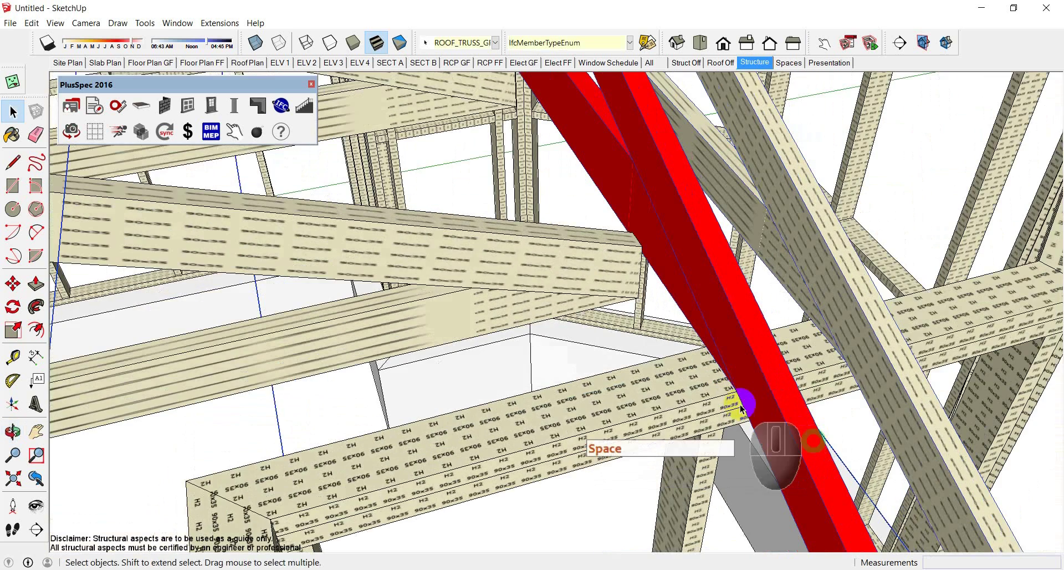
pyautogui.scroll(2, 719, 366)
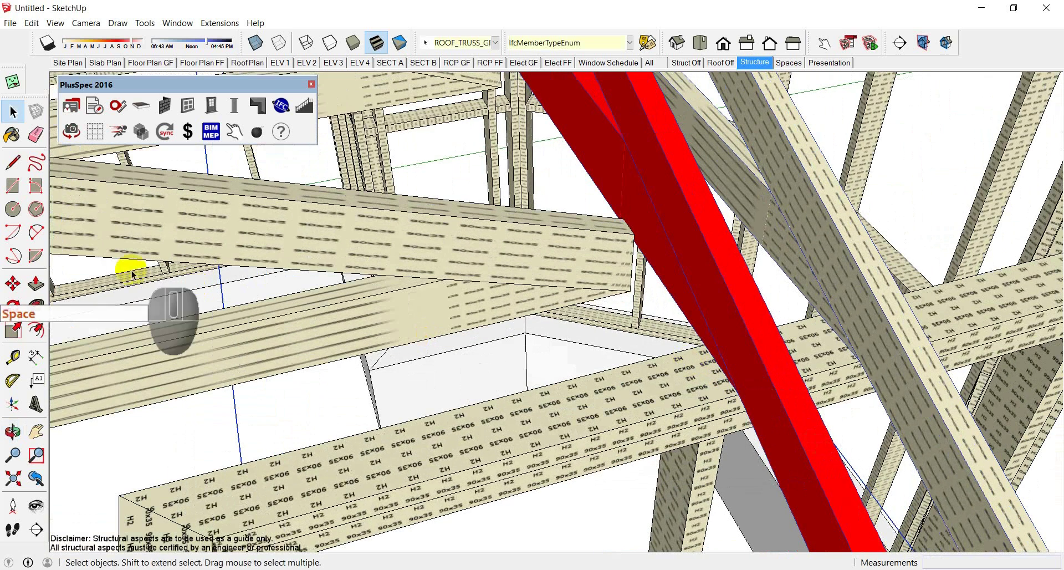
pyautogui.click(13, 283)
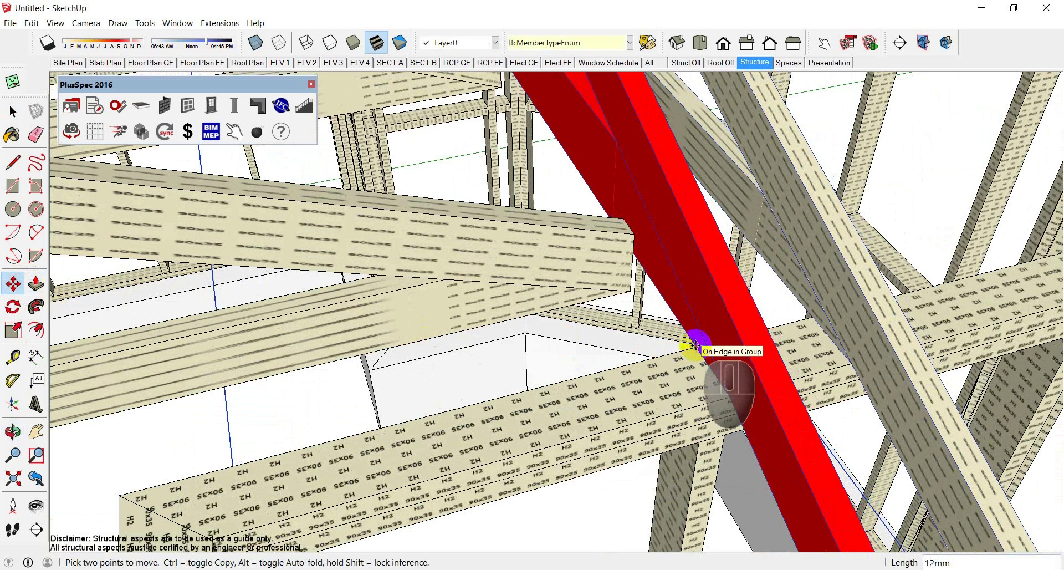
pyautogui.press('shift')
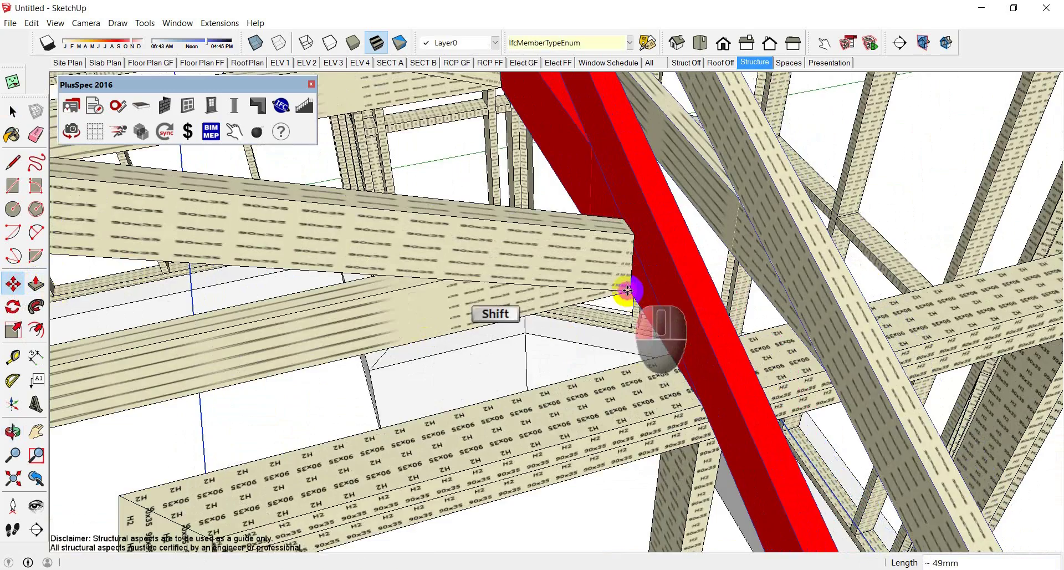
pyautogui.click(627, 290)
# Cut the bay truss's overhanging end back to the side wall with the interactive hand tool, and clear the selection
pyautogui.scroll(-7, 628, 290)
pyautogui.press('space')
pyautogui.click(668, 275)
pyautogui.moveTo(669, 276); pyautogui.dragTo(432, 316, button='middle')
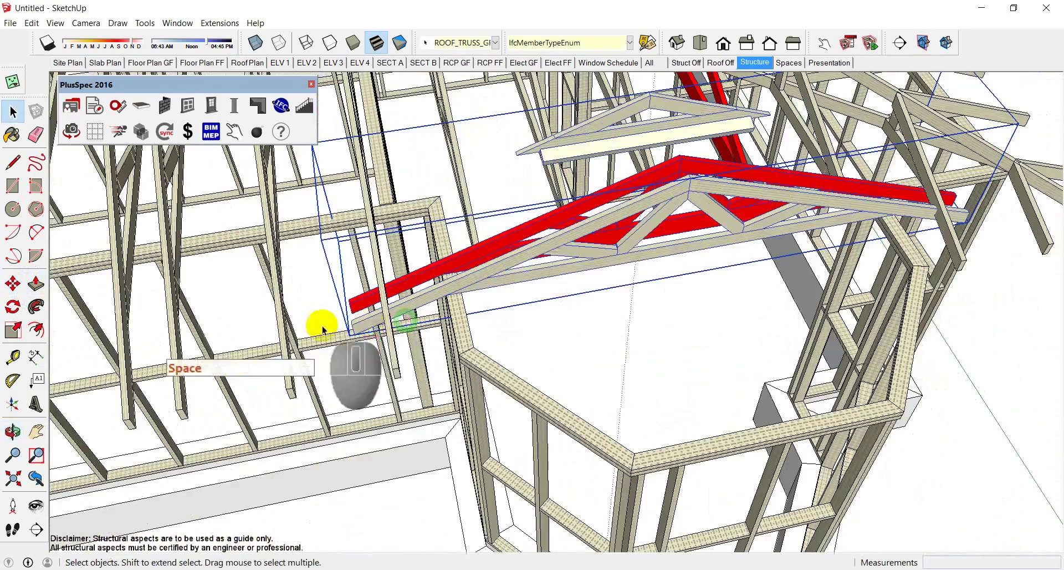
pyautogui.moveTo(323, 329); pyautogui.dragTo(503, 256, button='middle')
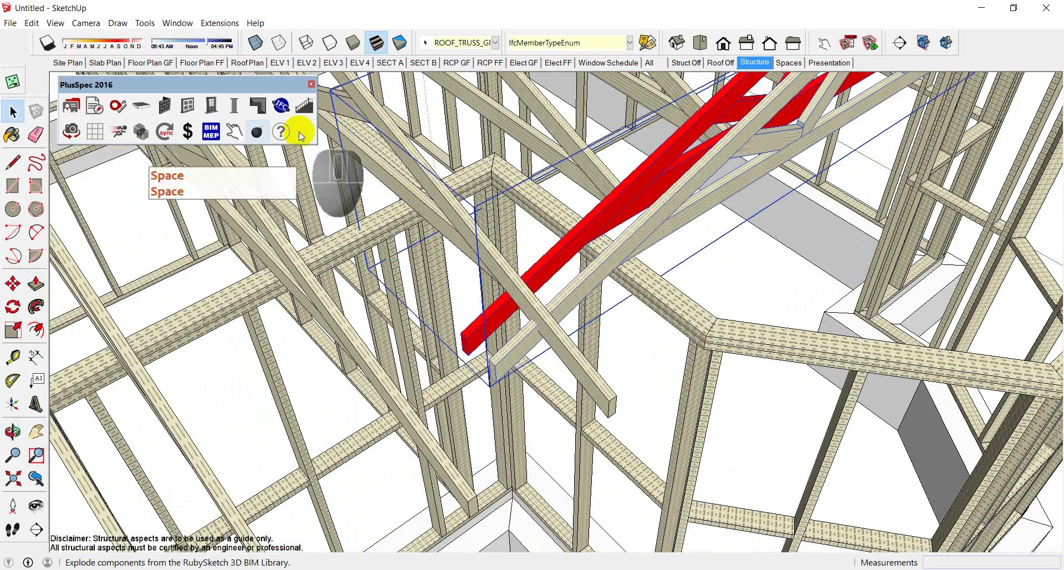
pyautogui.click(235, 132)
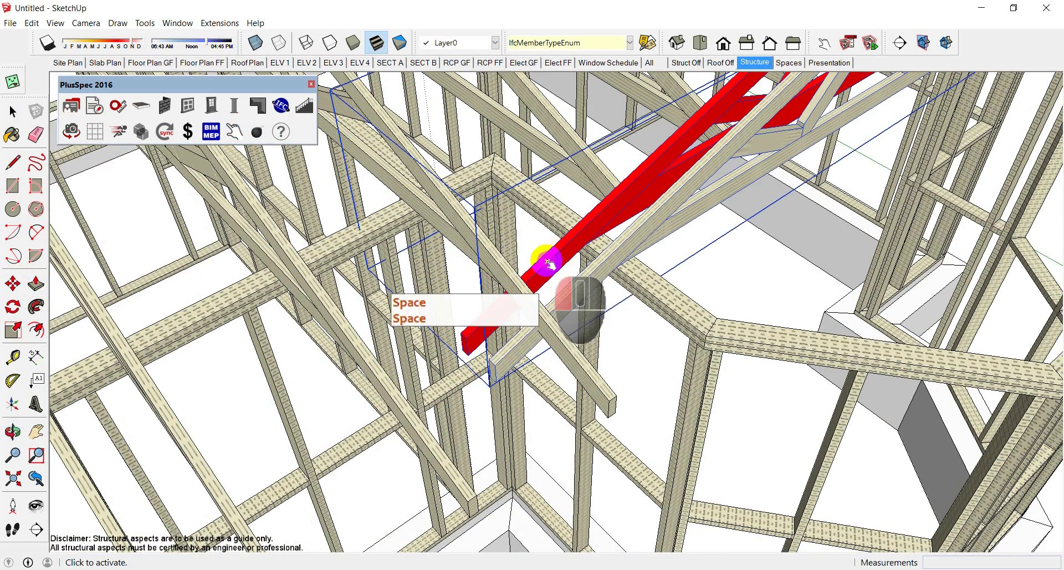
pyautogui.moveTo(565, 295)
pyautogui.mouseDown(button='middle')
pyautogui.moveTo(612, 268)
pyautogui.moveTo(582, 287)
pyautogui.mouseUp(button='middle')
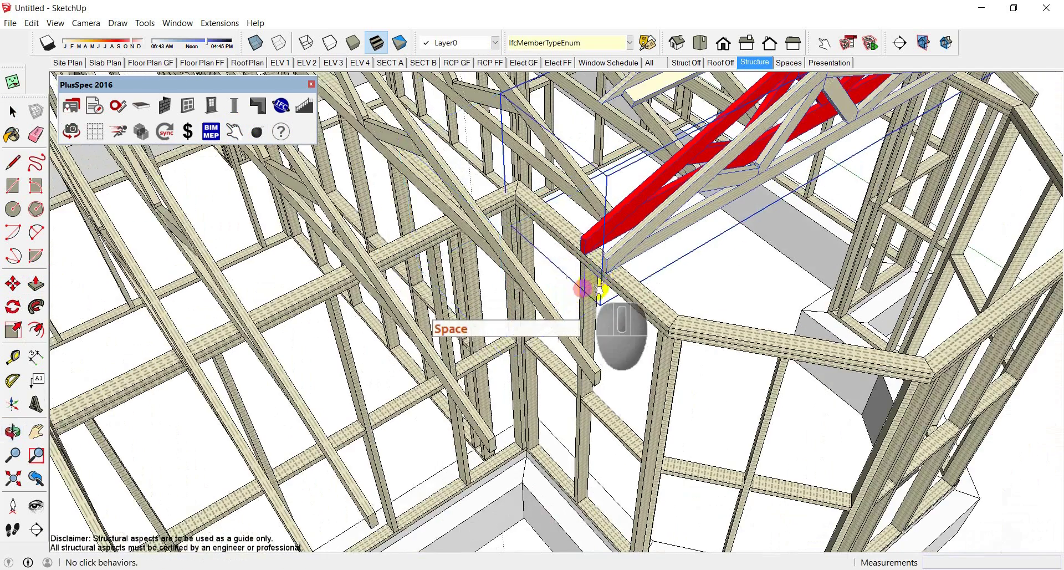
pyautogui.press('space')
pyautogui.scroll(-10, 600, 288)
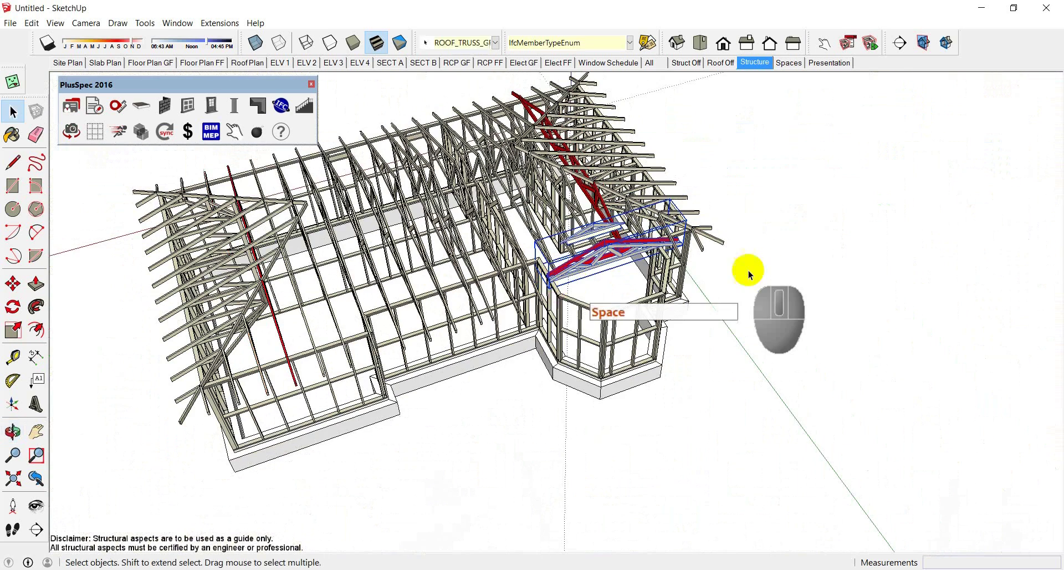
pyautogui.click(764, 268)
pyautogui.press('space')
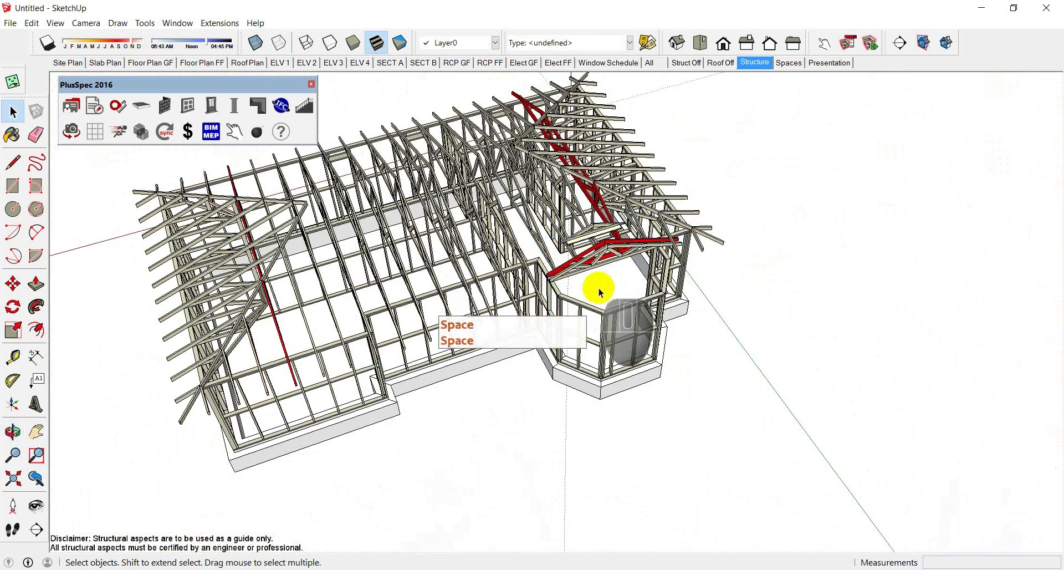
# Switch to the All scene and open the roof group above the bay window for editing
pyautogui.scroll(1, 560, 244)
pyautogui.moveTo(560, 244)
pyautogui.mouseDown(button='middle')
pyautogui.moveTo(592, 287)
pyautogui.moveTo(687, 307)
pyautogui.moveTo(556, 260)
pyautogui.mouseUp(button='middle')
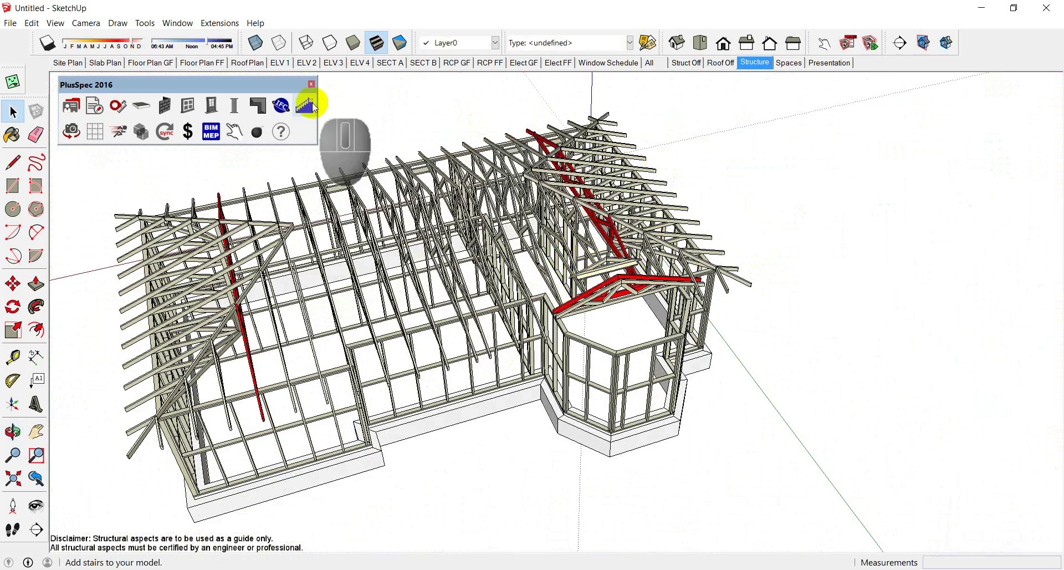
pyautogui.click(658, 63)
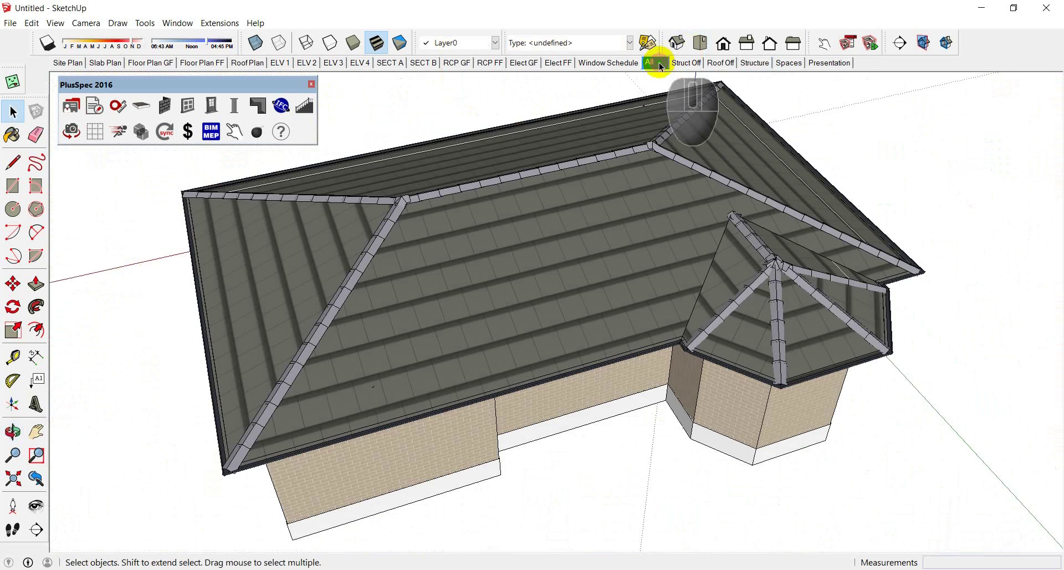
pyautogui.scroll(2, 778, 254)
pyautogui.keyDown('shift'); pyautogui.moveTo(777, 254); pyautogui.dragTo(651, 194, button='middle'); pyautogui.keyUp('shift')
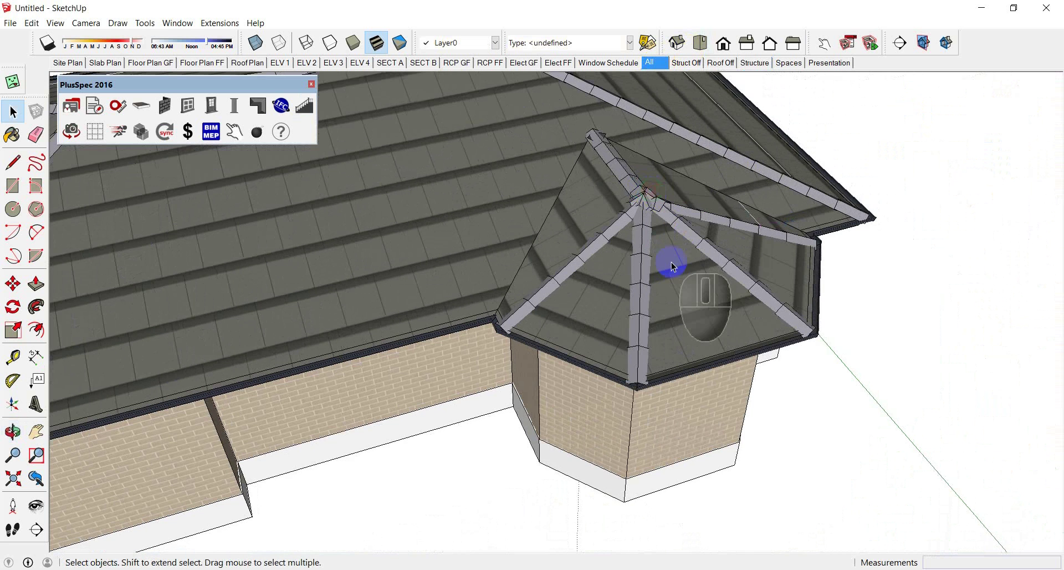
pyautogui.doubleClick(612, 286)
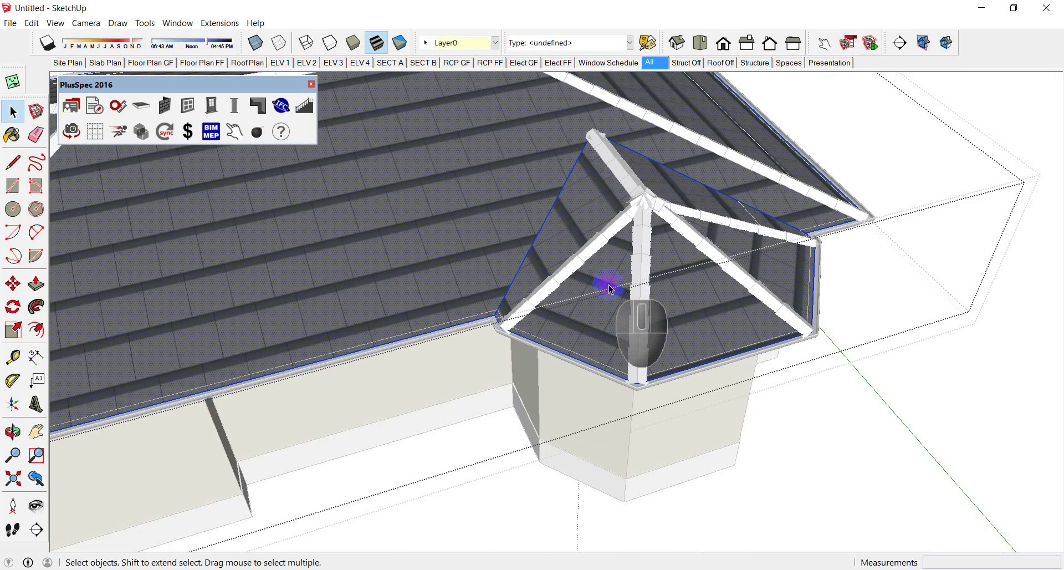
# Select the three outer hip faces of the bay window roof
pyautogui.scroll(4, 483, 217)
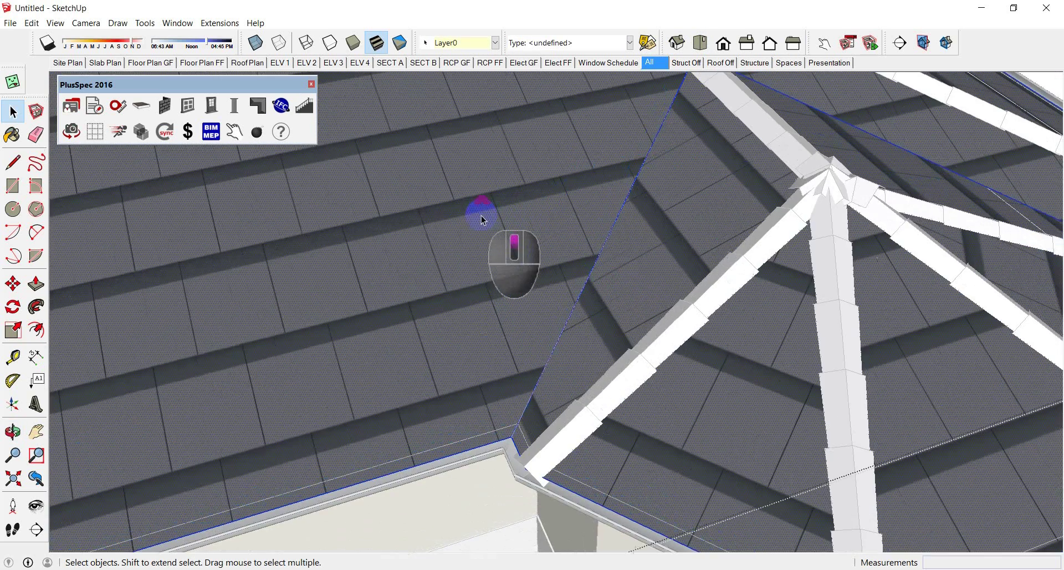
pyautogui.scroll(-2, 483, 220)
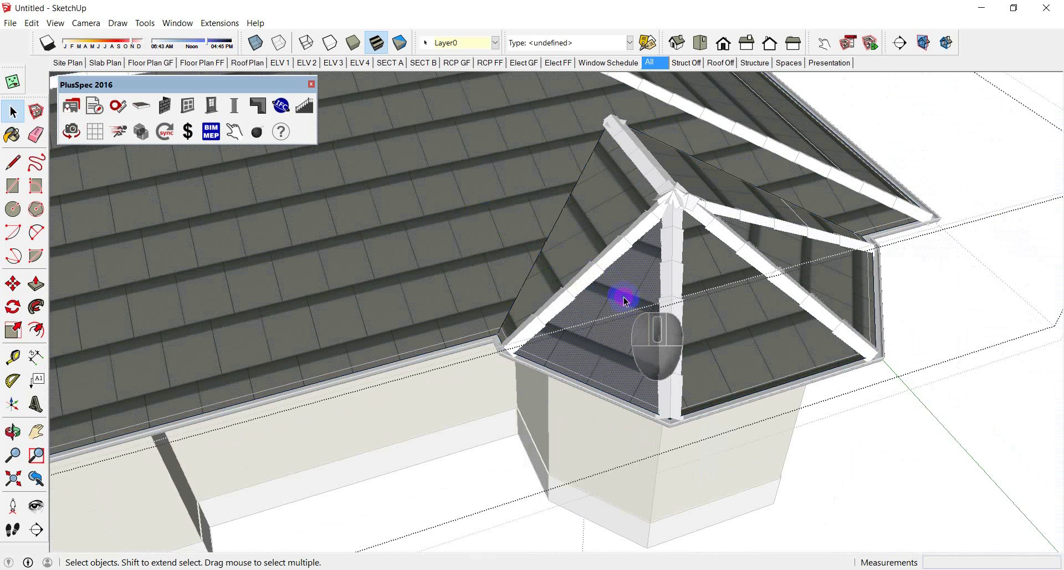
pyautogui.scroll(2, 624, 301)
pyautogui.keyDown('shift'); pyautogui.click(728, 308); pyautogui.keyUp('shift')
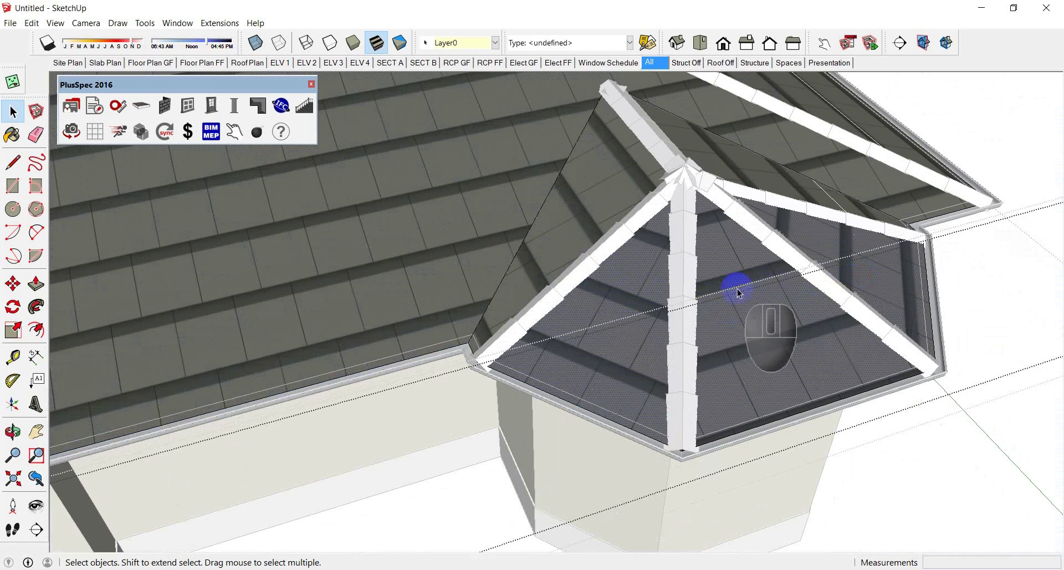
# Generate rafters on the selected bay hip faces with the Rafter Tool, using 90x35 Timber Structural as the rafter material
pyautogui.moveTo(738, 287); pyautogui.dragTo(561, 260, button='middle')
pyautogui.scroll(-1, 561, 260)
pyautogui.click(257, 105)
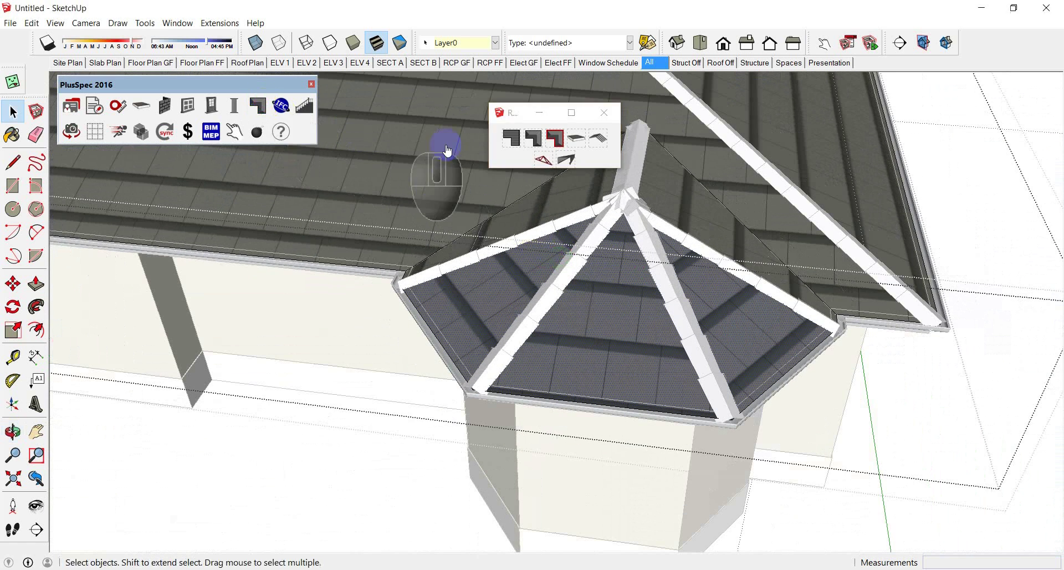
pyautogui.click(599, 138)
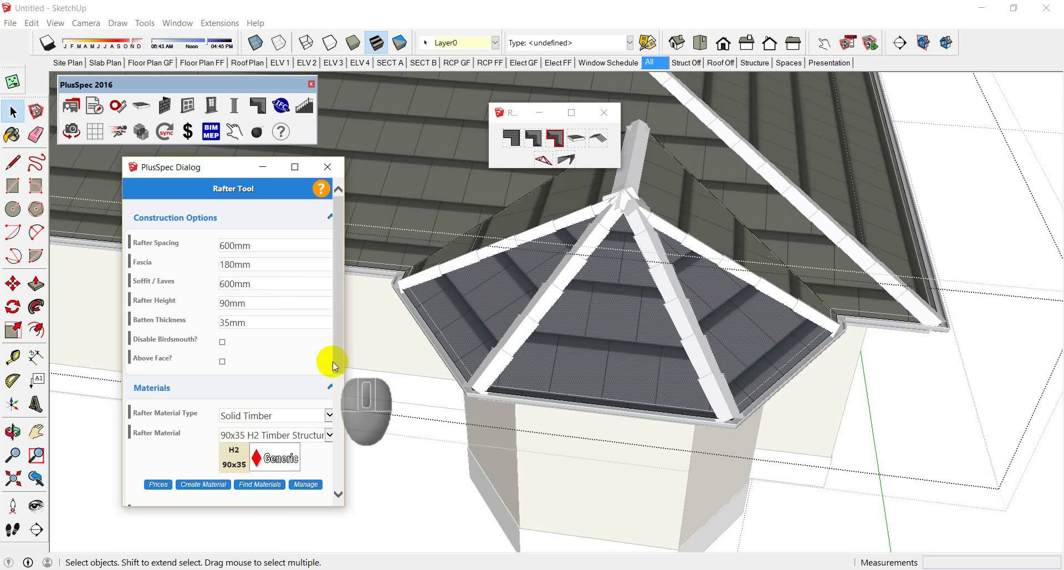
pyautogui.moveTo(336, 357); pyautogui.dragTo(310, 426)
pyautogui.click(242, 284)
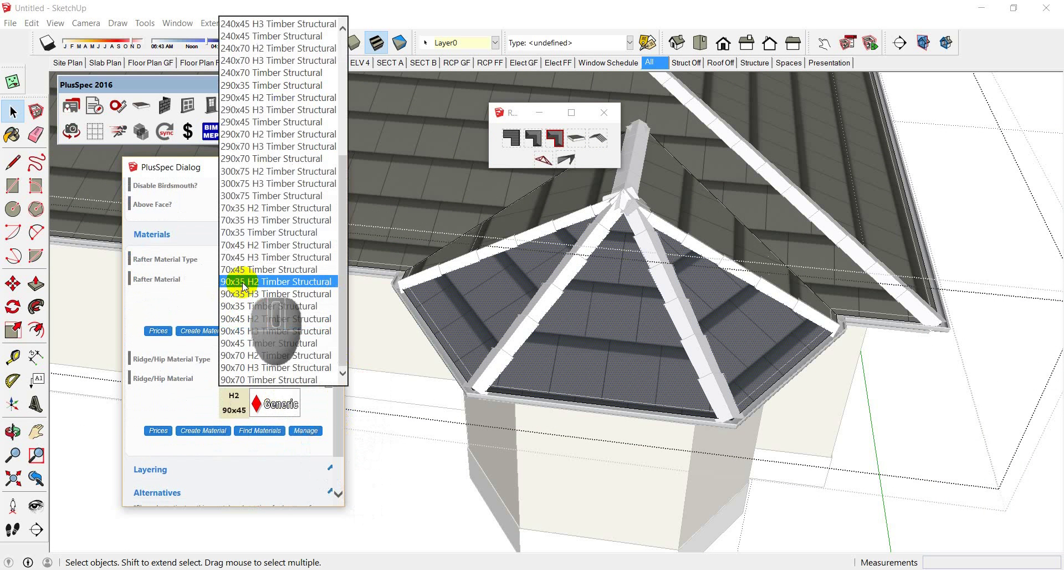
pyautogui.click(268, 305)
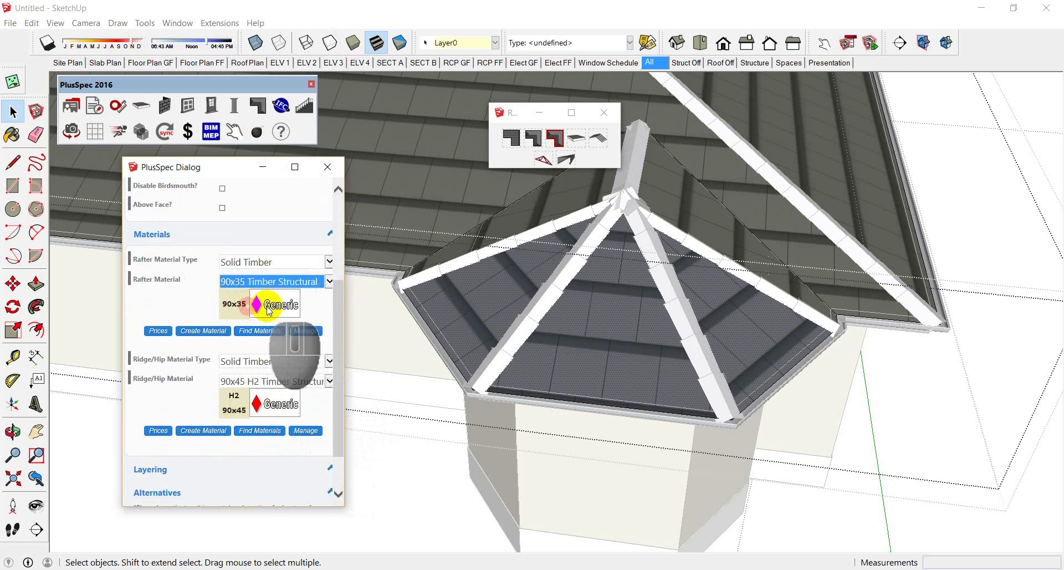
pyautogui.scroll(-3, 339, 301)
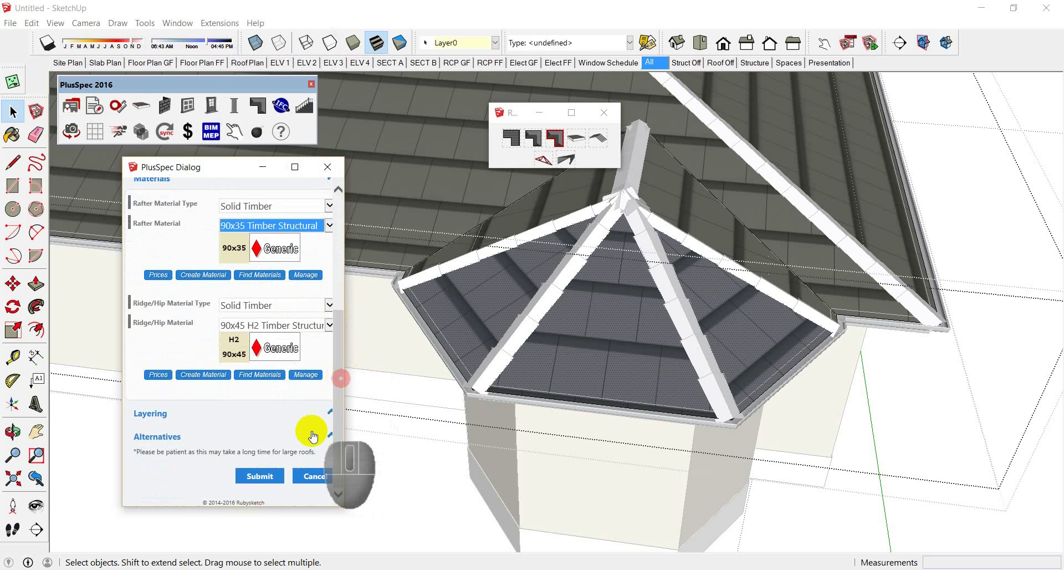
pyautogui.click(272, 475)
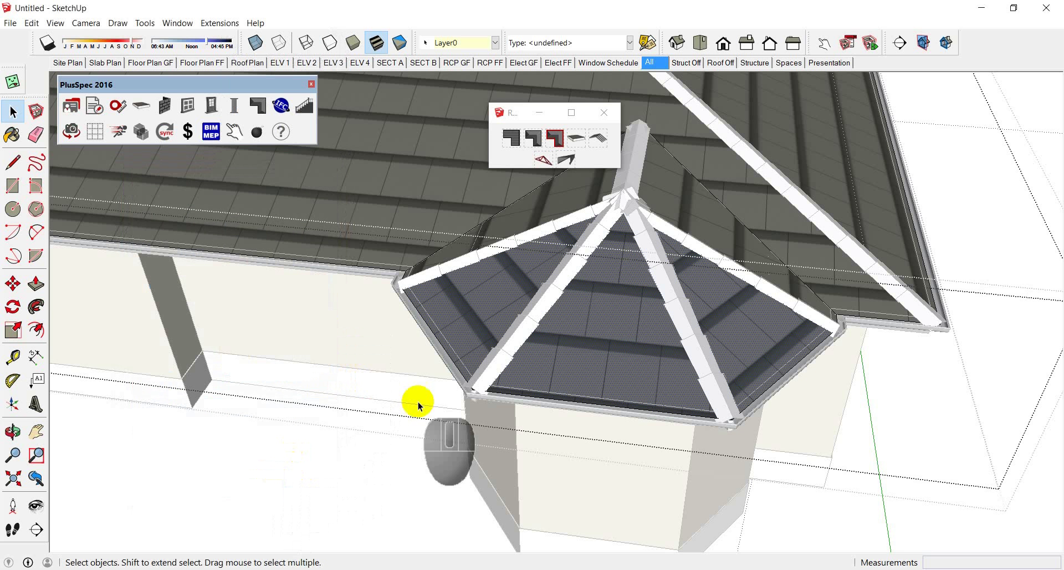
# Switch to the Structure scene, leave the bay roof group and inspect the rafters around the bay window apex
pyautogui.click(755, 62)
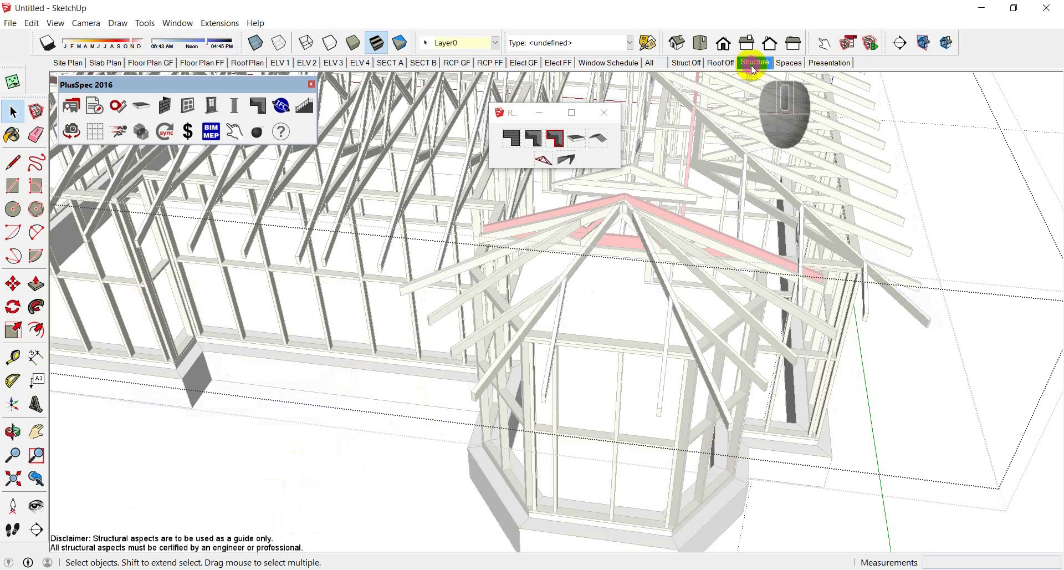
pyautogui.moveTo(677, 234); pyautogui.dragTo(387, 238, button='middle')
pyautogui.press('Escape')
pyautogui.press('space')
pyautogui.press('Escape')
pyautogui.press('space')
pyautogui.press('Escape')
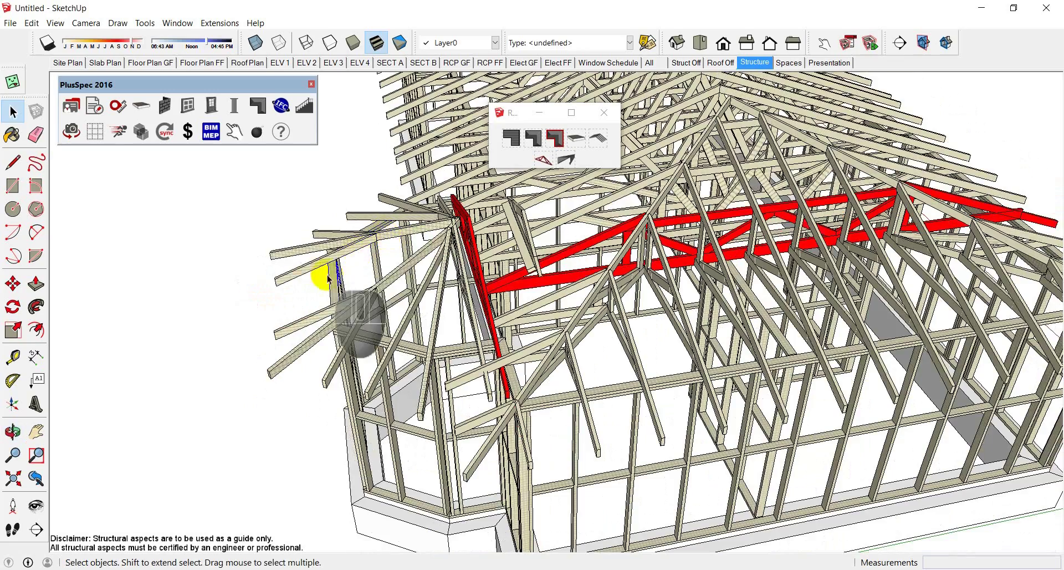
pyautogui.moveTo(319, 276); pyautogui.dragTo(613, 254, button='middle')
pyautogui.scroll(3, 594, 222)
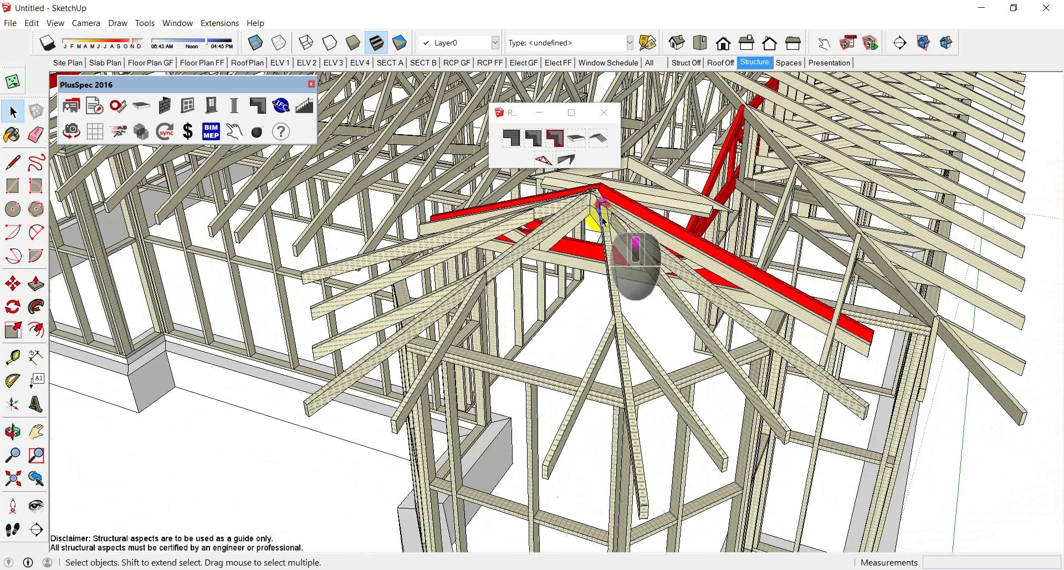
pyautogui.scroll(-1, 546, 307)
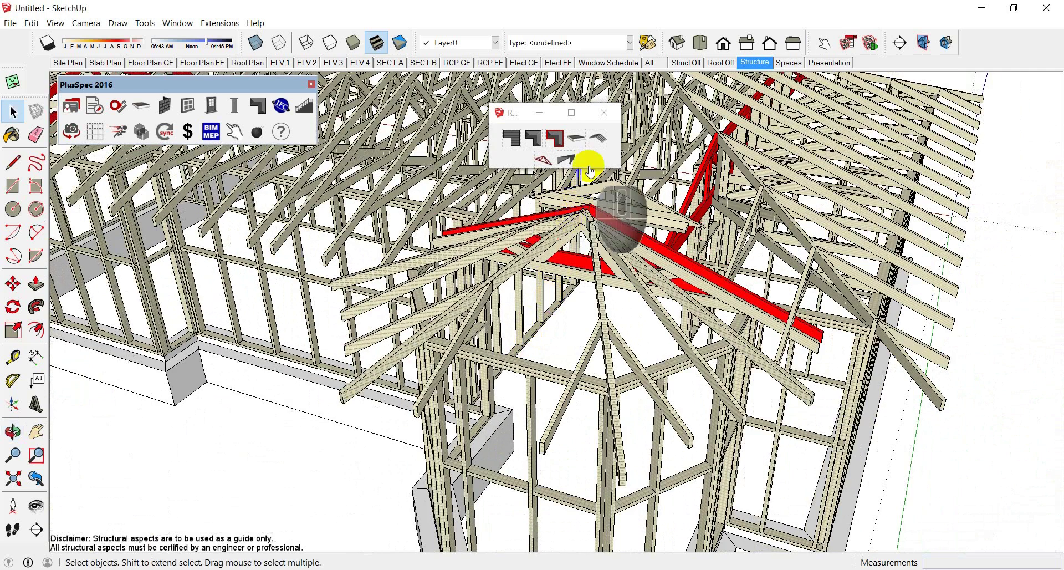
pyautogui.click(596, 140)
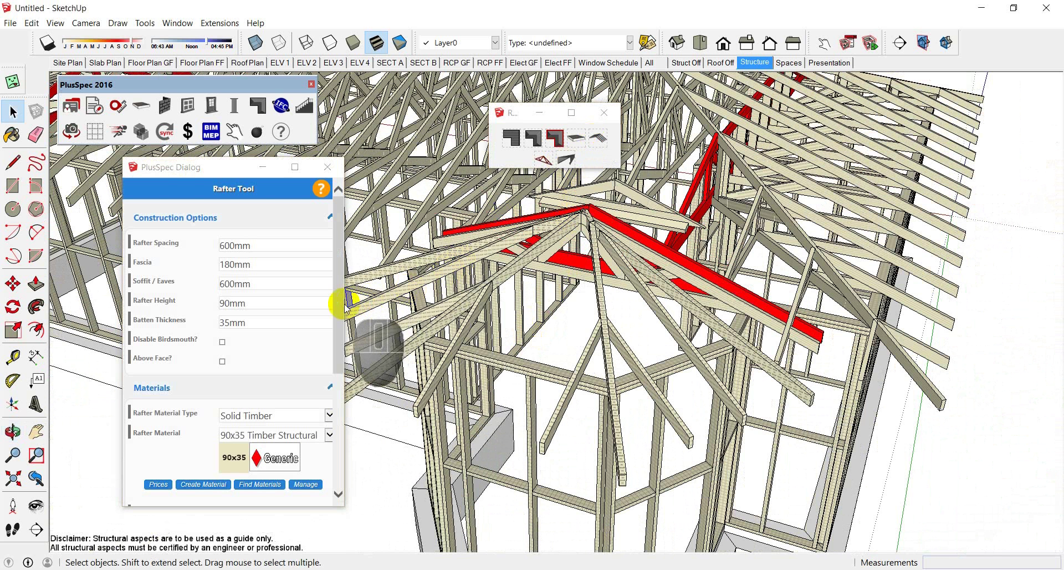
pyautogui.moveTo(342, 321); pyautogui.dragTo(344, 444)
pyautogui.click(242, 437)
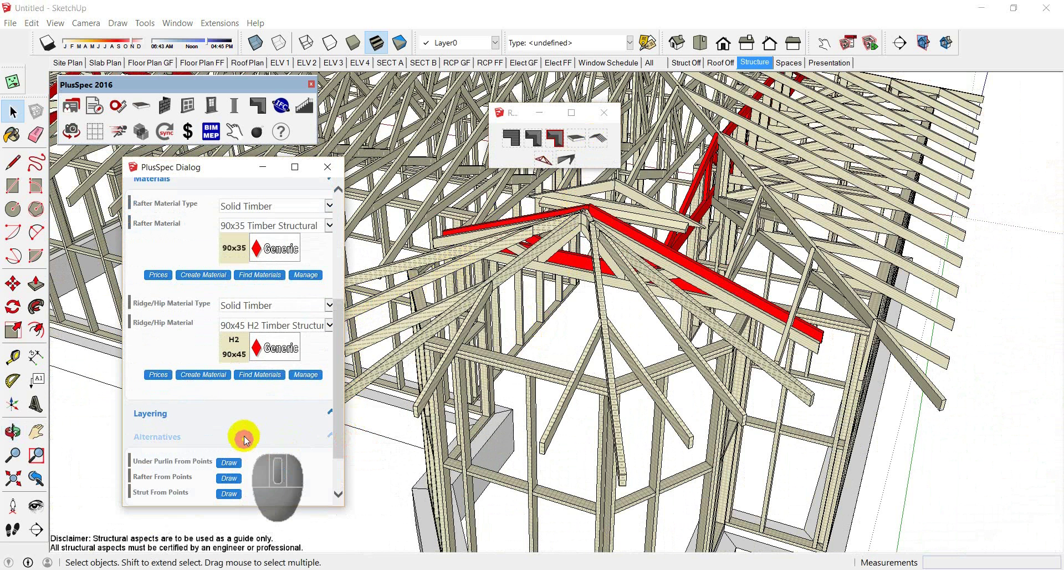
pyautogui.click(230, 478)
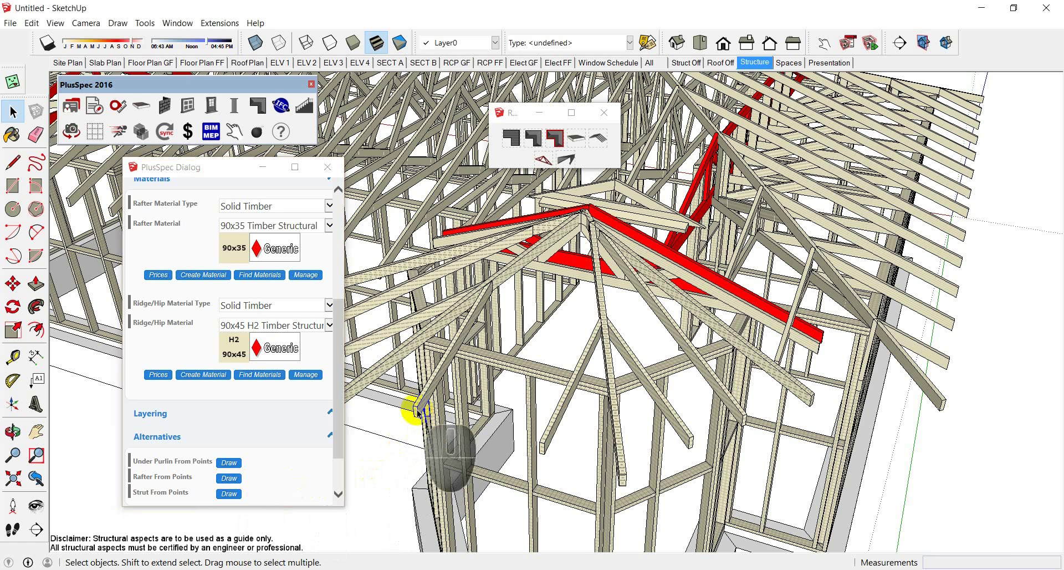
pyautogui.scroll(6, 419, 411)
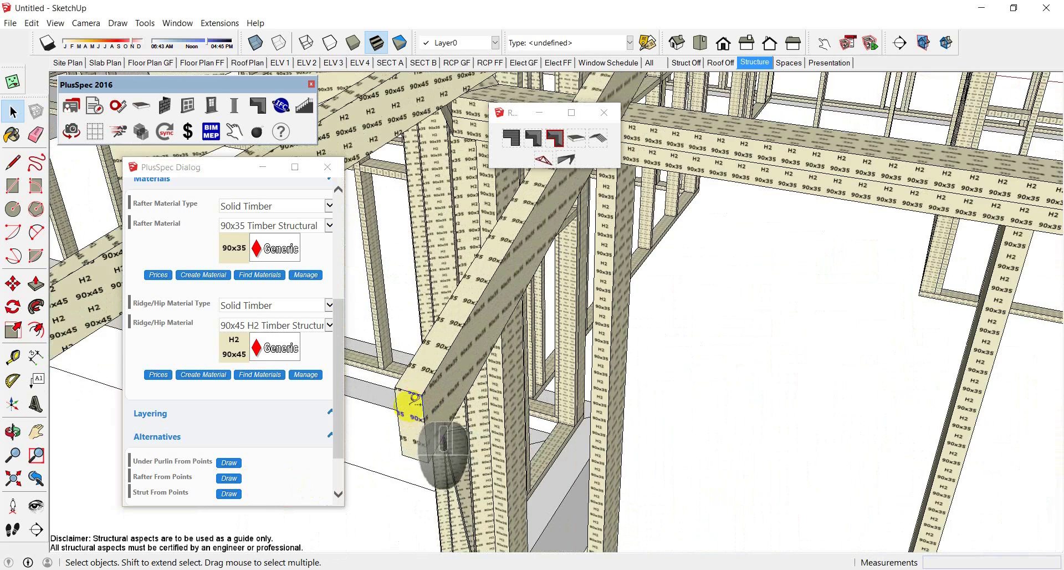
pyautogui.press('t')
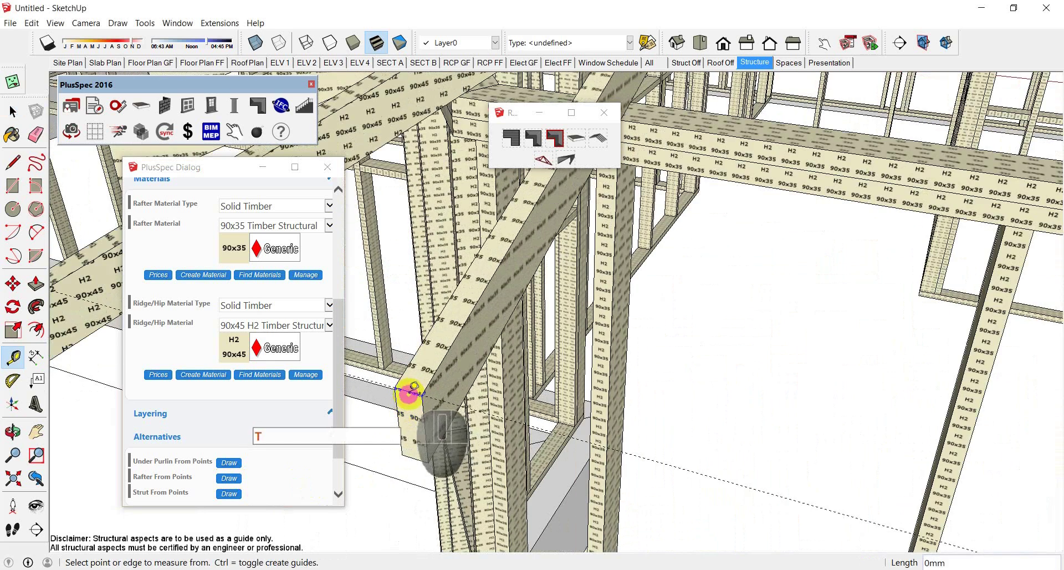
pyautogui.scroll(-5, 443, 382)
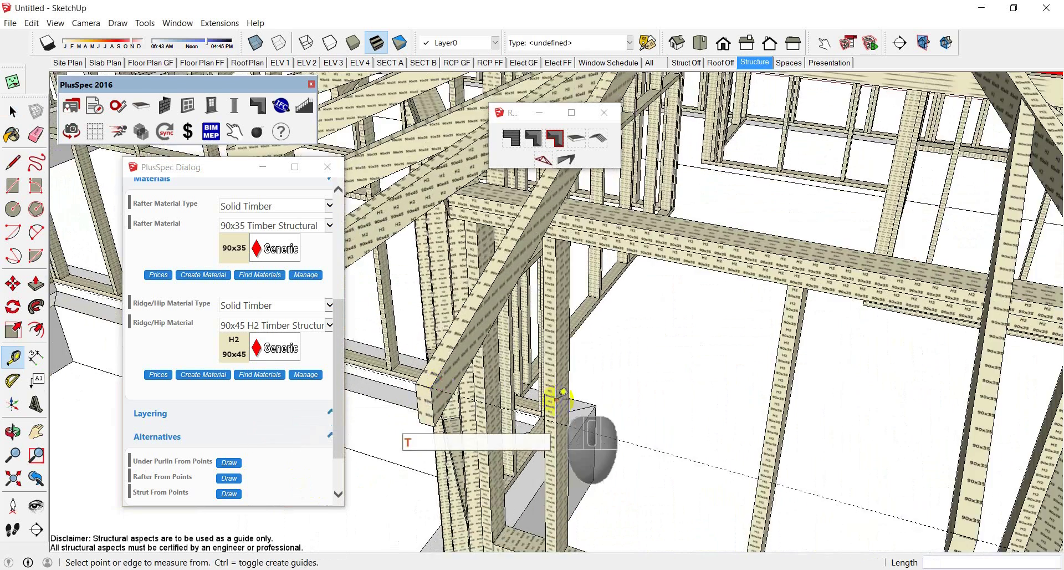
pyautogui.moveTo(562, 391); pyautogui.dragTo(541, 408, button='middle')
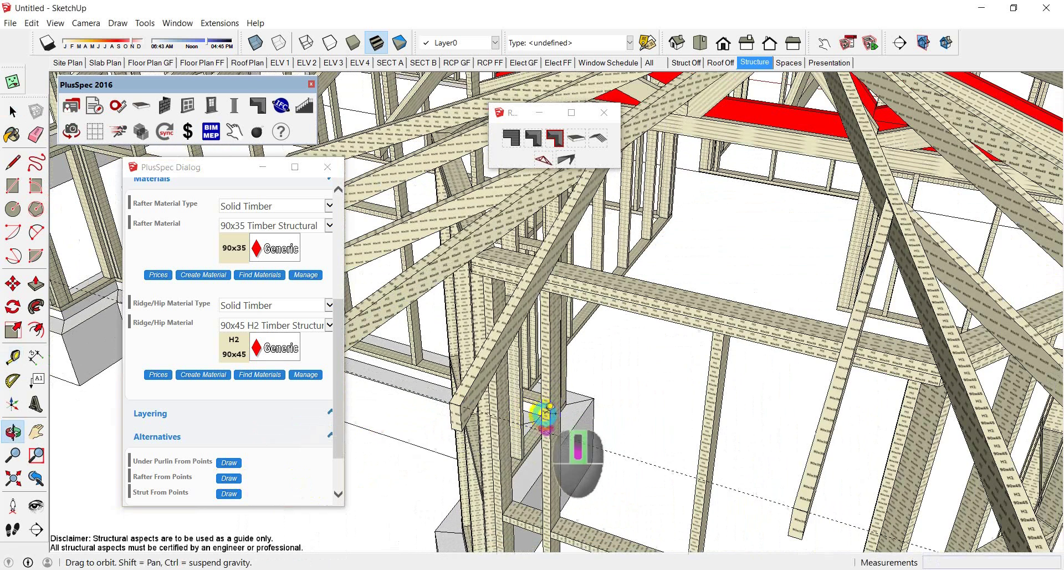
pyautogui.click(229, 480)
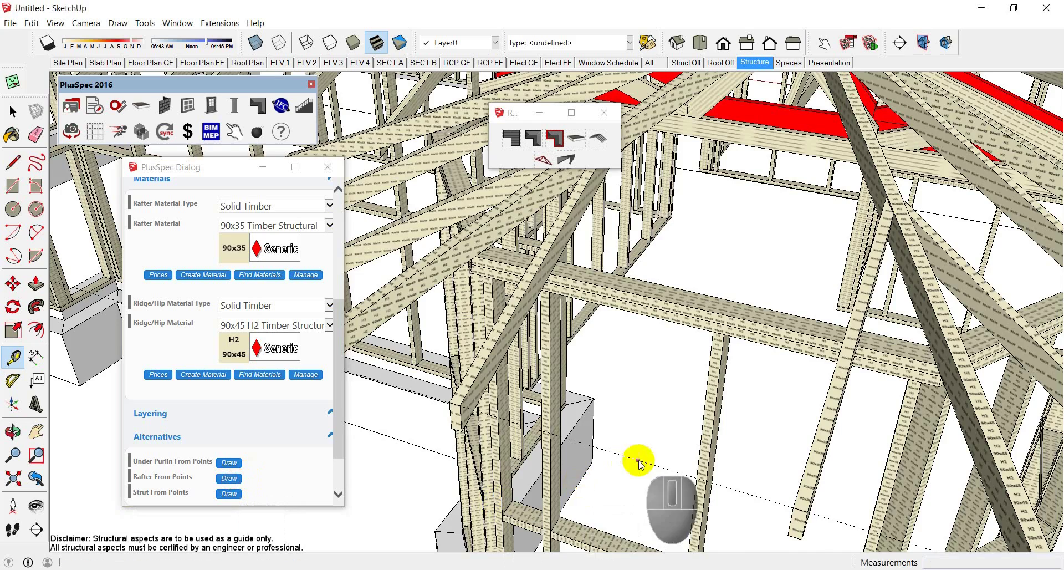
pyautogui.scroll(-5, 648, 438)
pyautogui.scroll(10, 698, 360)
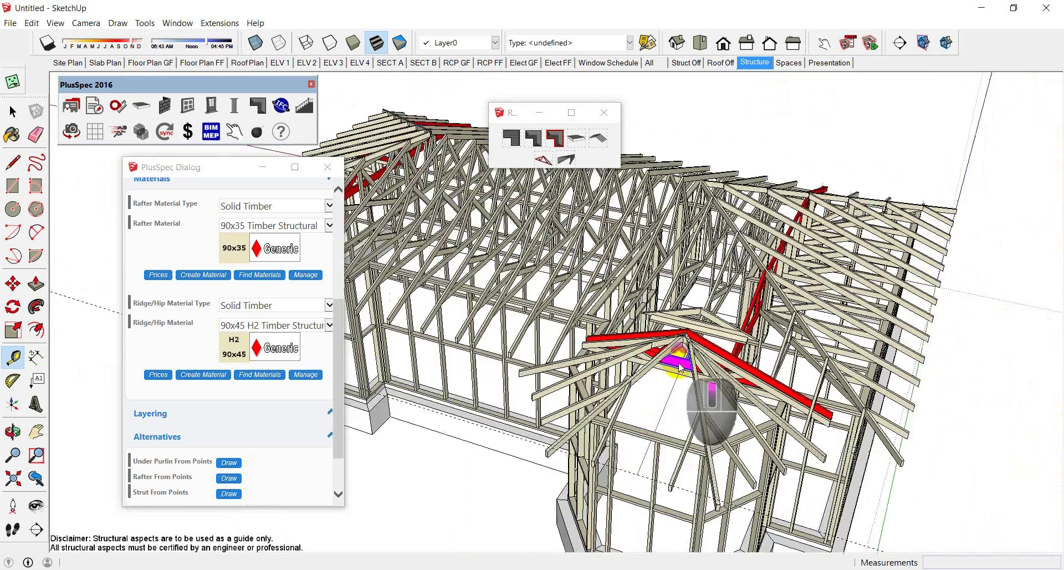
pyautogui.scroll(3, 693, 306)
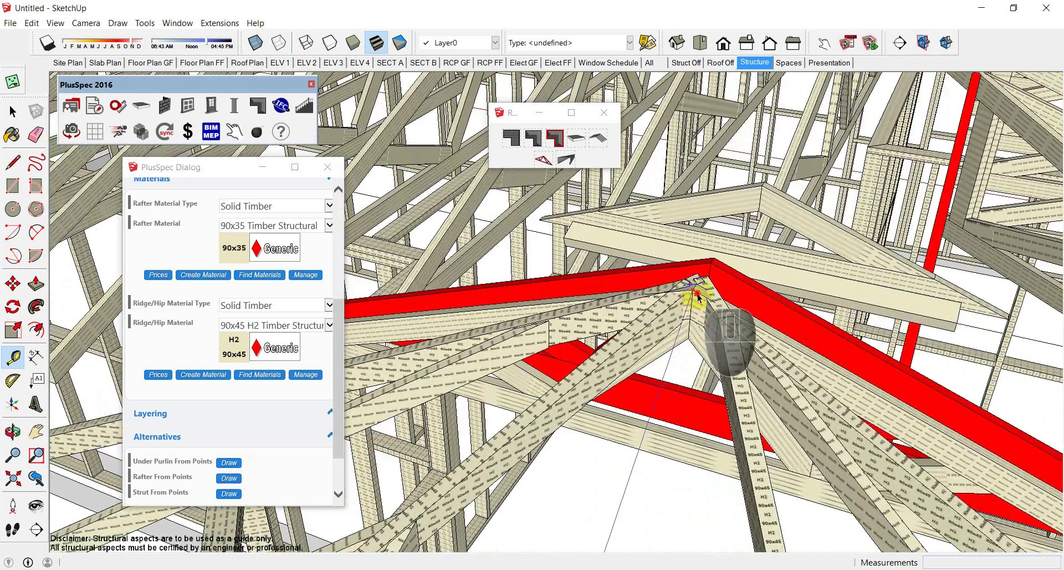
pyautogui.scroll(-10, 697, 296)
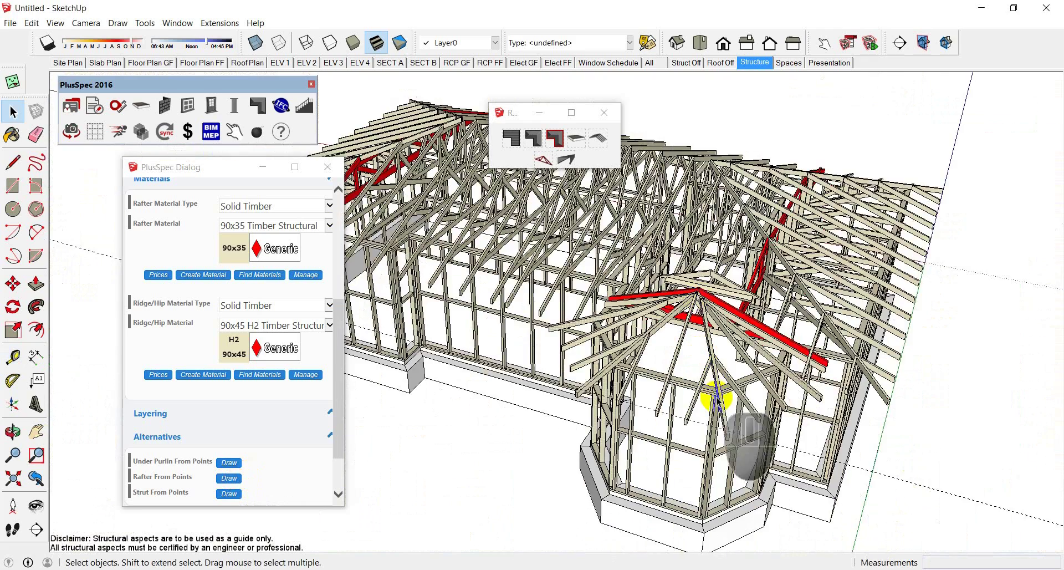
pyautogui.moveTo(716, 399); pyautogui.dragTo(586, 333, button='middle')
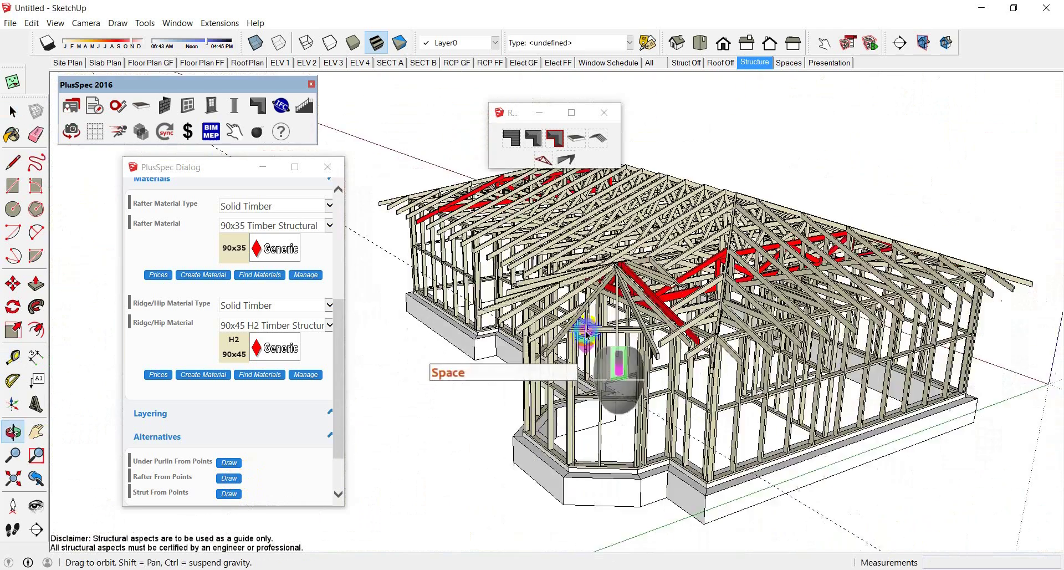
pyautogui.scroll(-3, 586, 332)
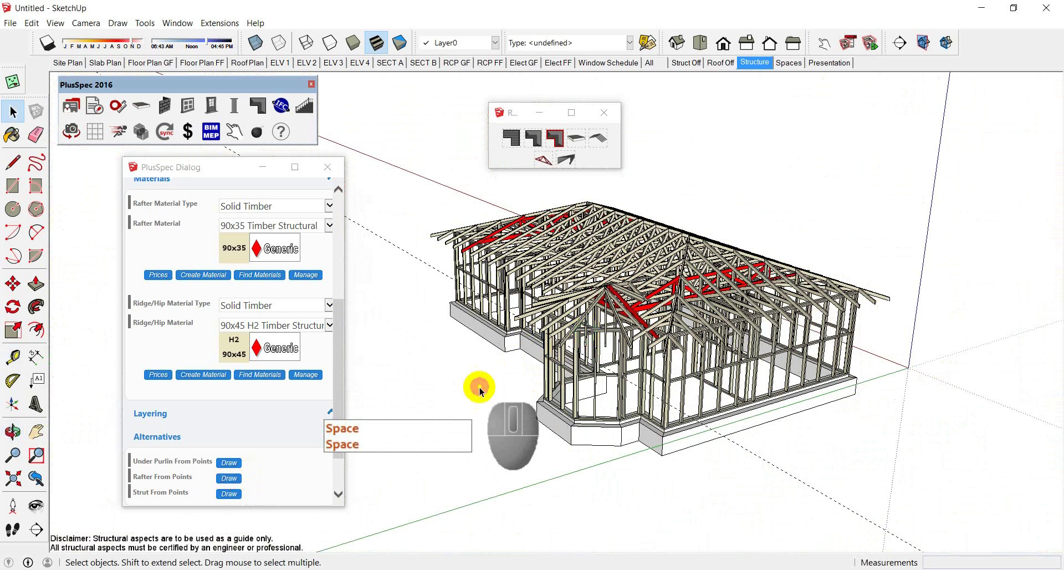
pyautogui.press('space')
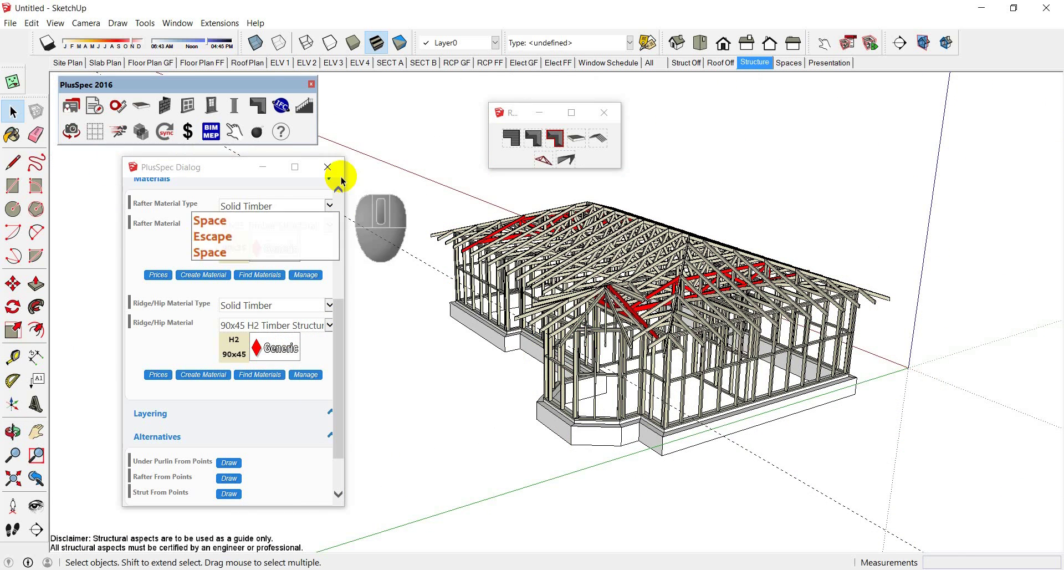
# Try to generate the model's quantities document, and open the Job Tool
pyautogui.click(95, 109)
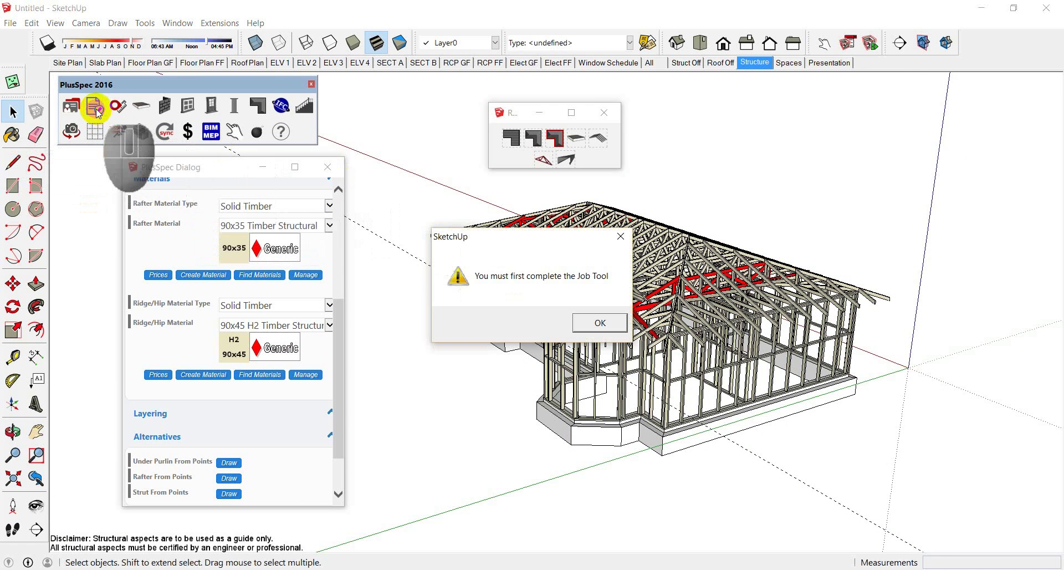
pyautogui.click(595, 318)
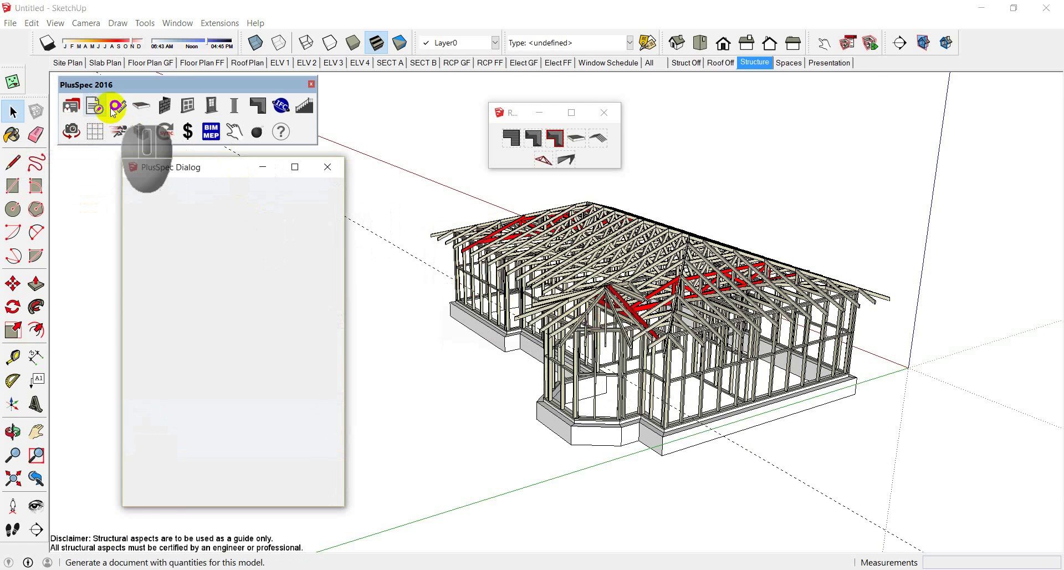
pyautogui.click(71, 105)
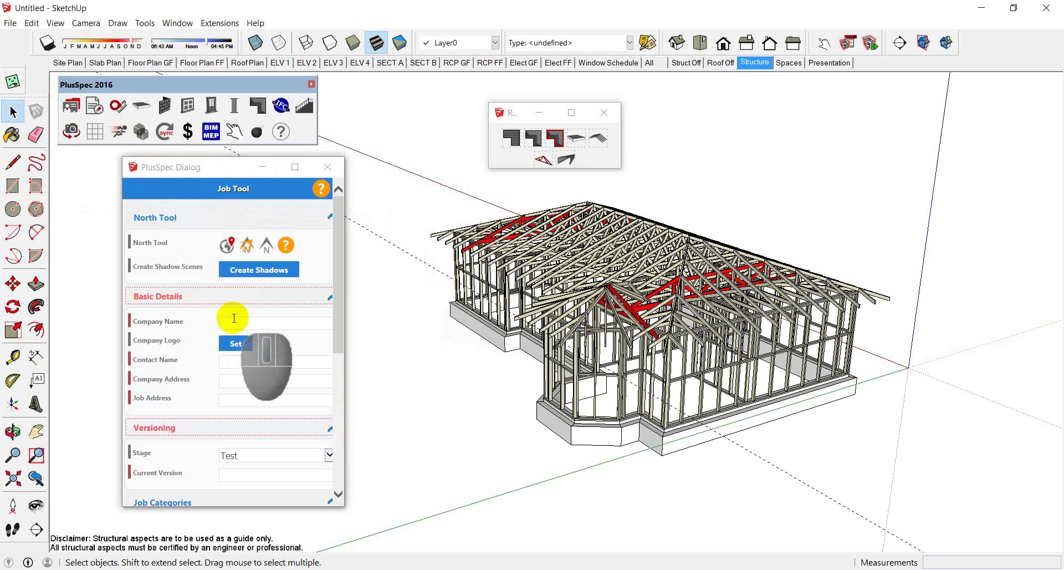
# Enter aadbuild as the company name and fill in the contact's name in the job's basic details
pyautogui.click(233, 320)
pyautogui.write('aad')
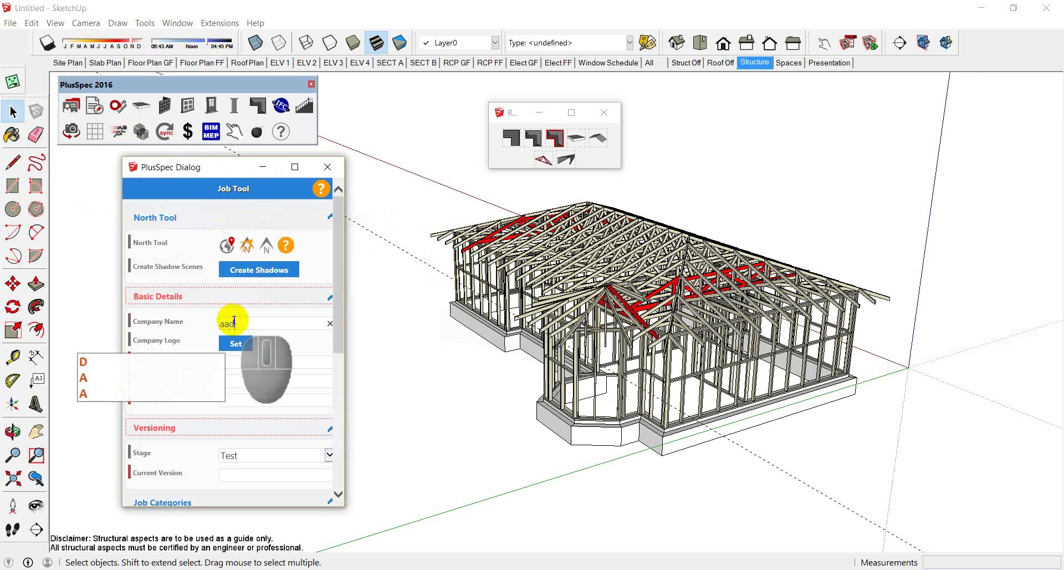
pyautogui.write('build')
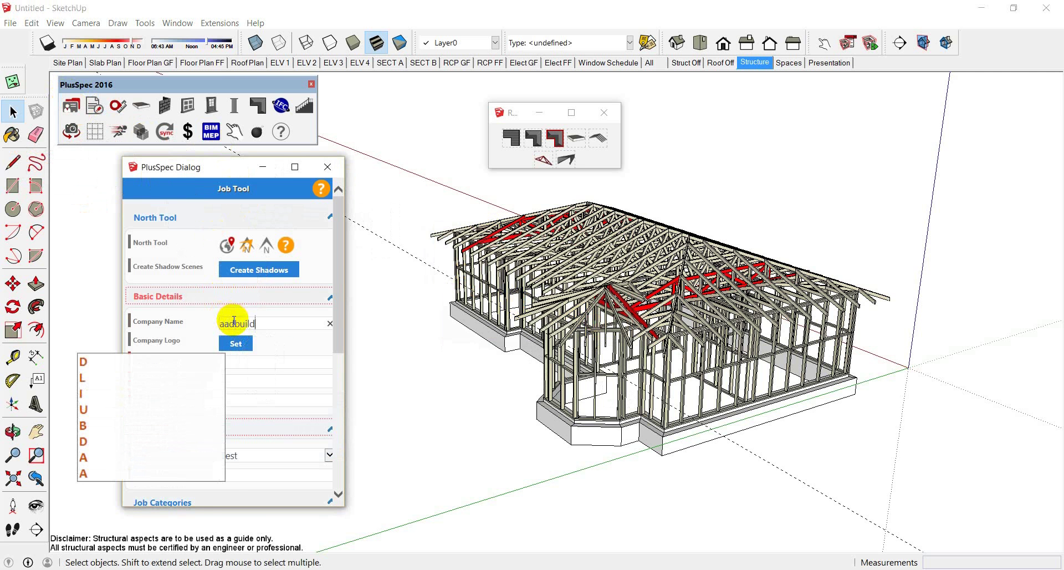
pyautogui.click(241, 363)
pyautogui.write('Andr')
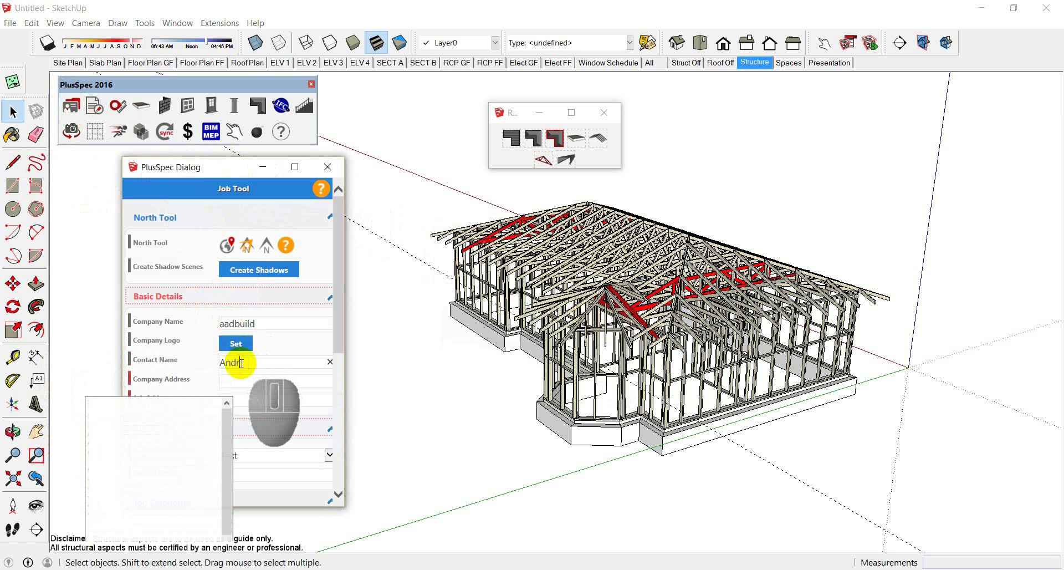
pyautogui.write('ew')
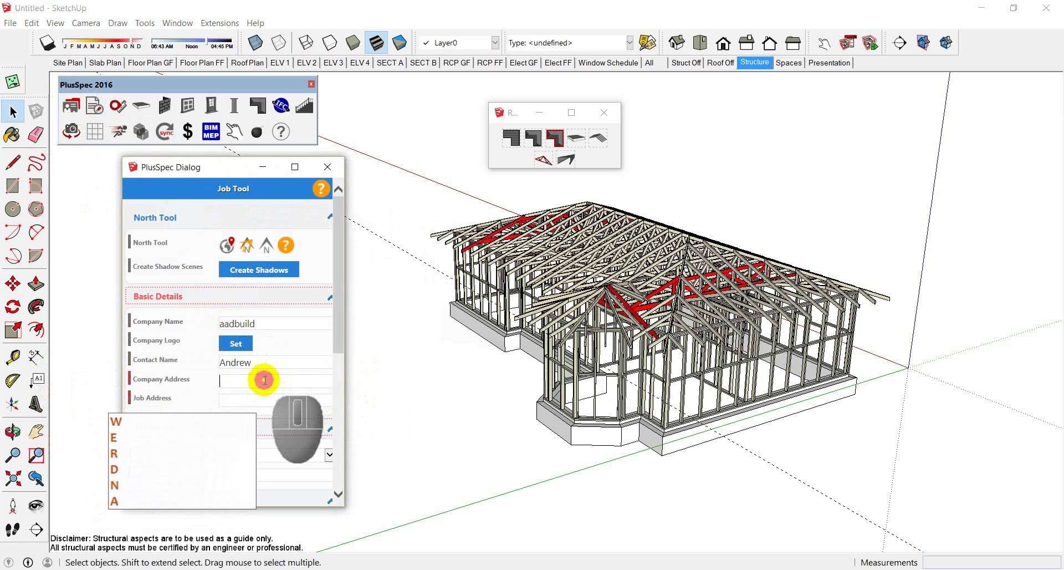
# Fill in the company address and the job address, and set the job's current version to 1
pyautogui.scroll(-3, 266, 375)
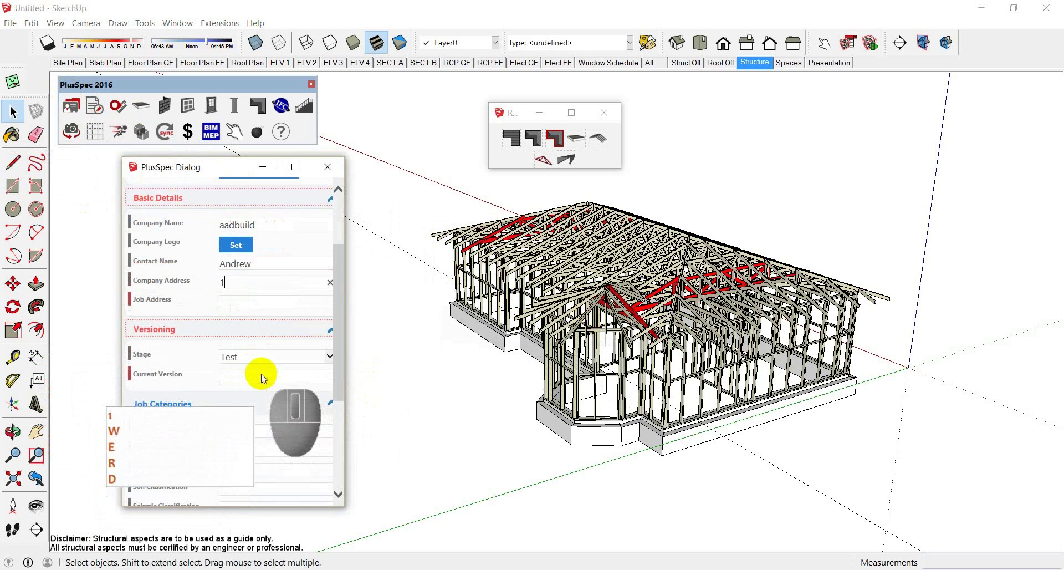
pyautogui.write('1')
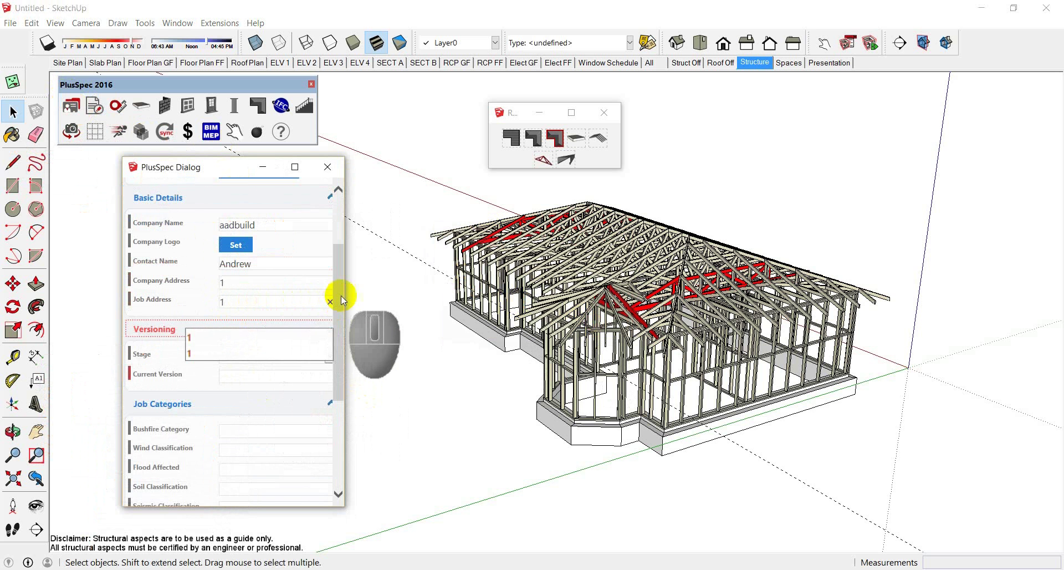
pyautogui.moveTo(340, 295); pyautogui.dragTo(337, 341)
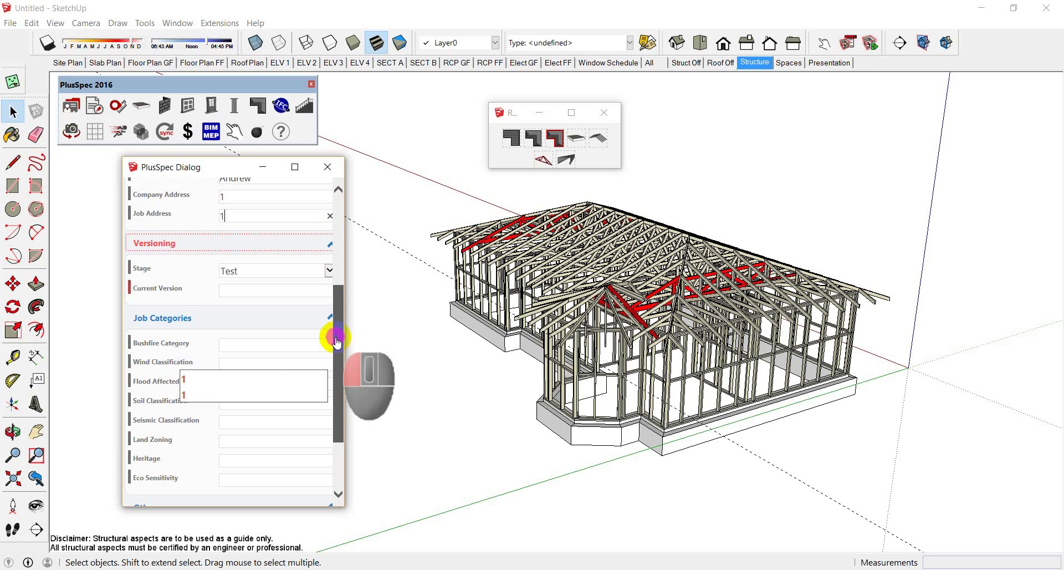
pyautogui.click(239, 289)
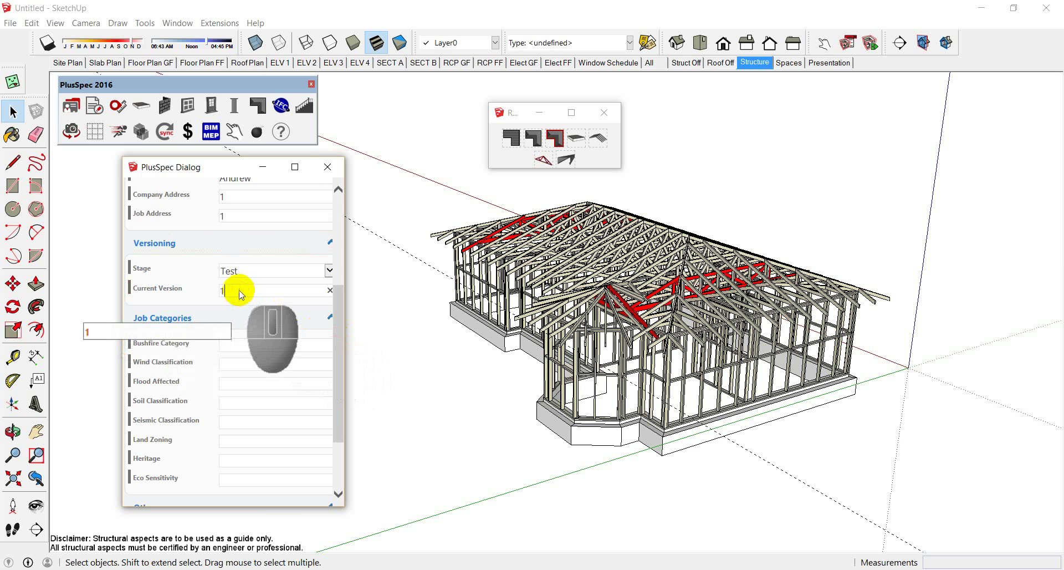
# Set the job's bushfire category to BAL 29 and wind classification to N2, and submit the job details
pyautogui.moveTo(339, 302); pyautogui.dragTo(339, 351)
pyautogui.click(244, 263)
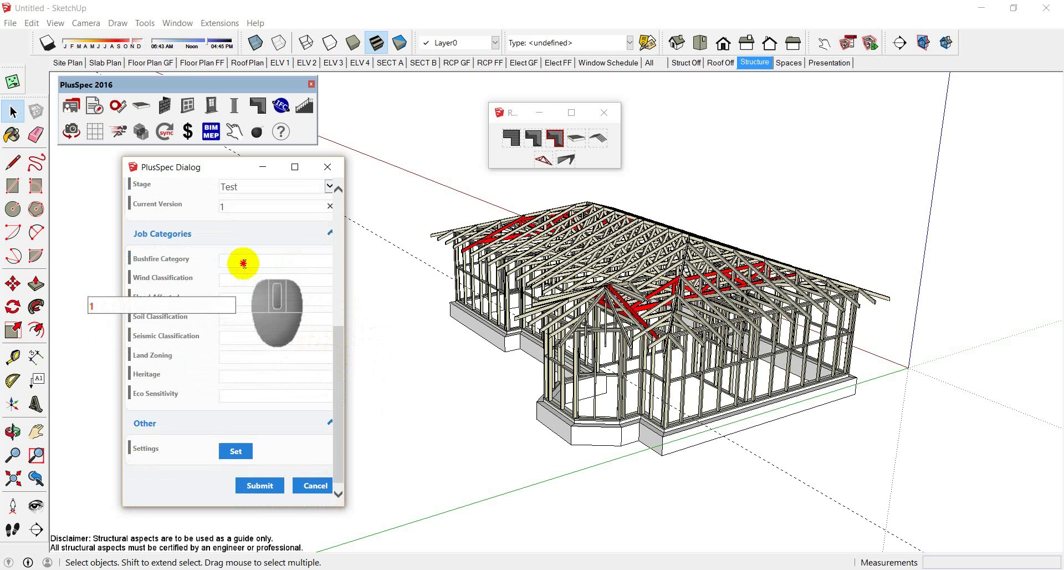
pyautogui.write('BAL 29')
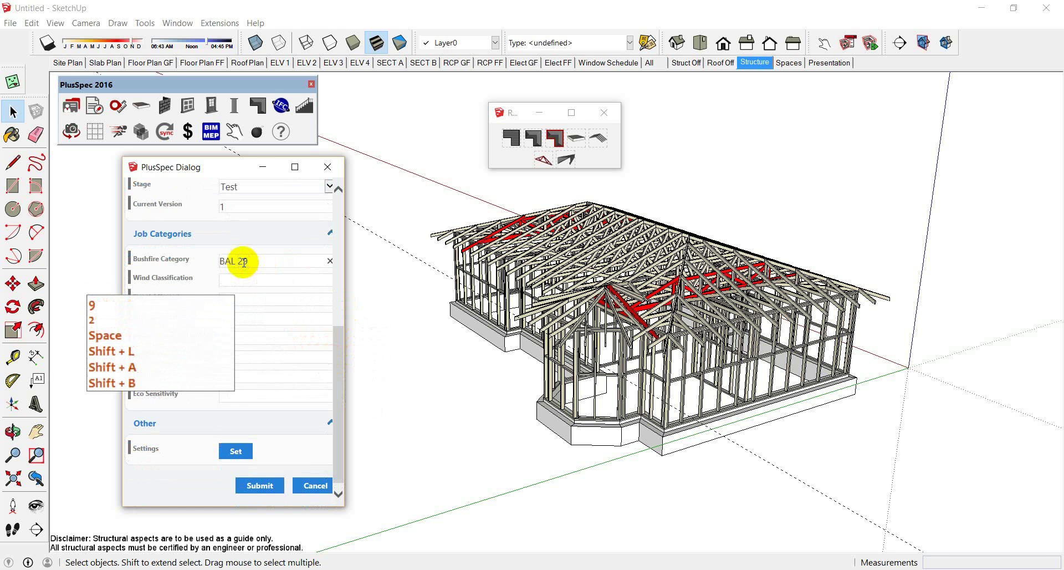
pyautogui.click(243, 274)
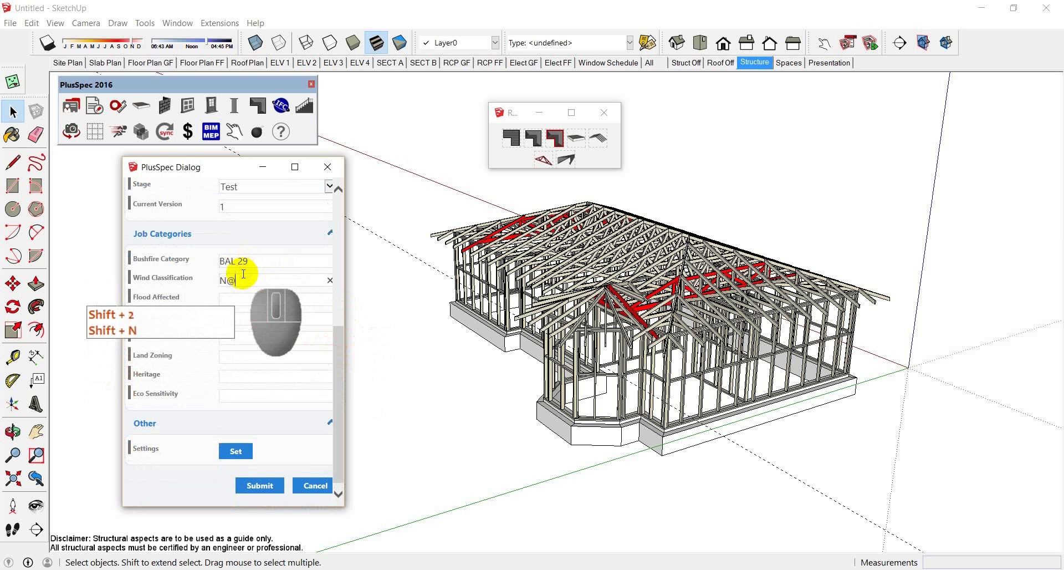
pyautogui.write('N2')
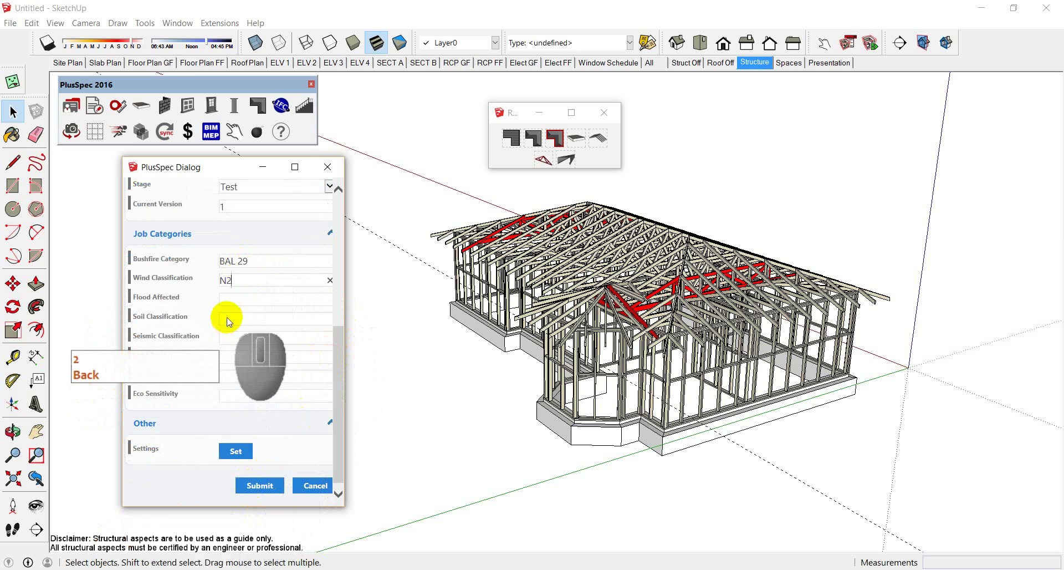
pyautogui.click(245, 485)
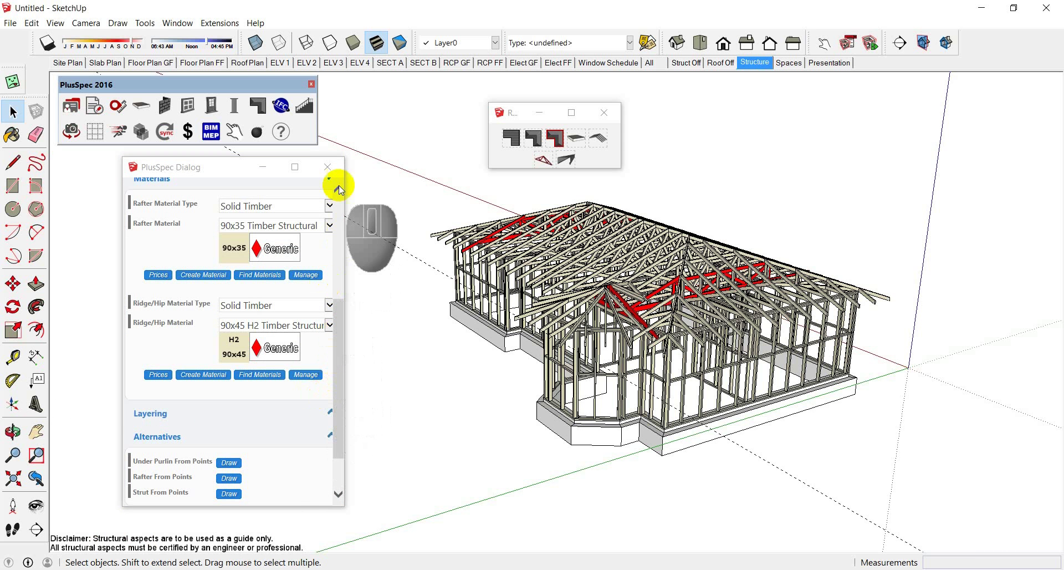
# Close the roof settings dialog and generate the quantities document for the framing shown in the Structure scene
pyautogui.click(331, 167)
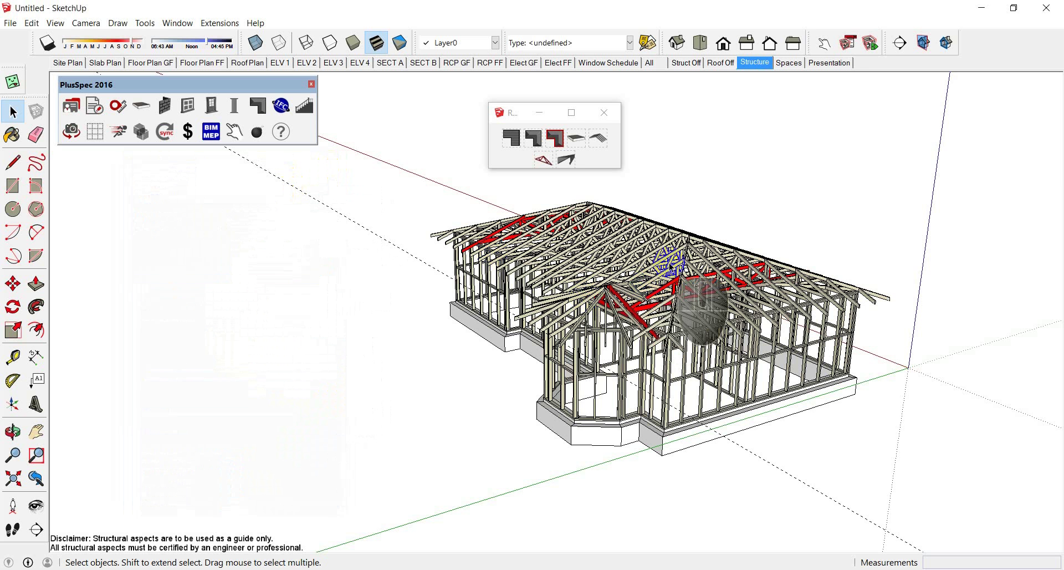
pyautogui.click(246, 208)
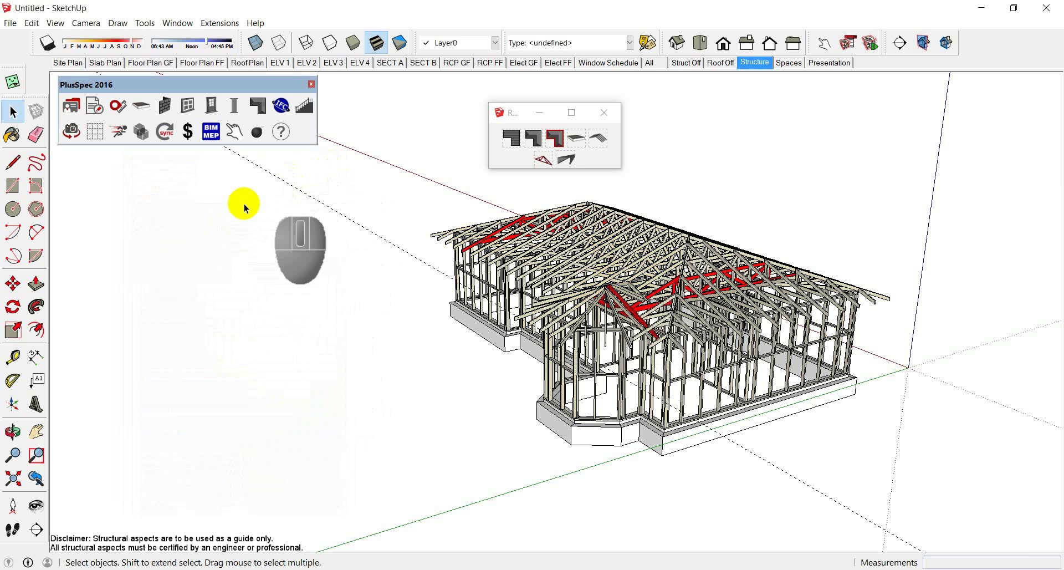
pyautogui.click(103, 111)
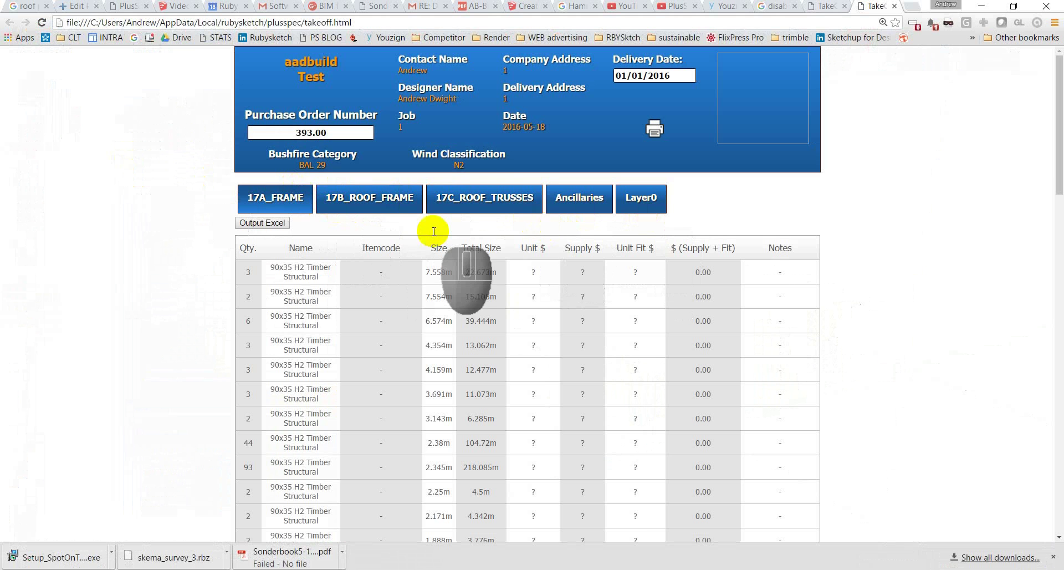
pyautogui.hotkey('alt', 'Tab')
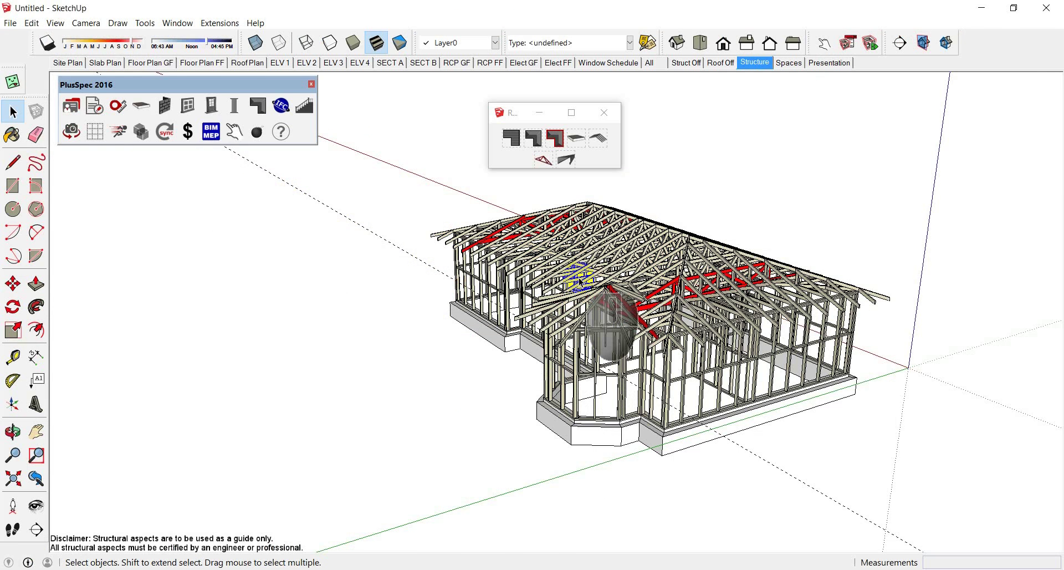
pyautogui.hotkey('alt', 'Tab')
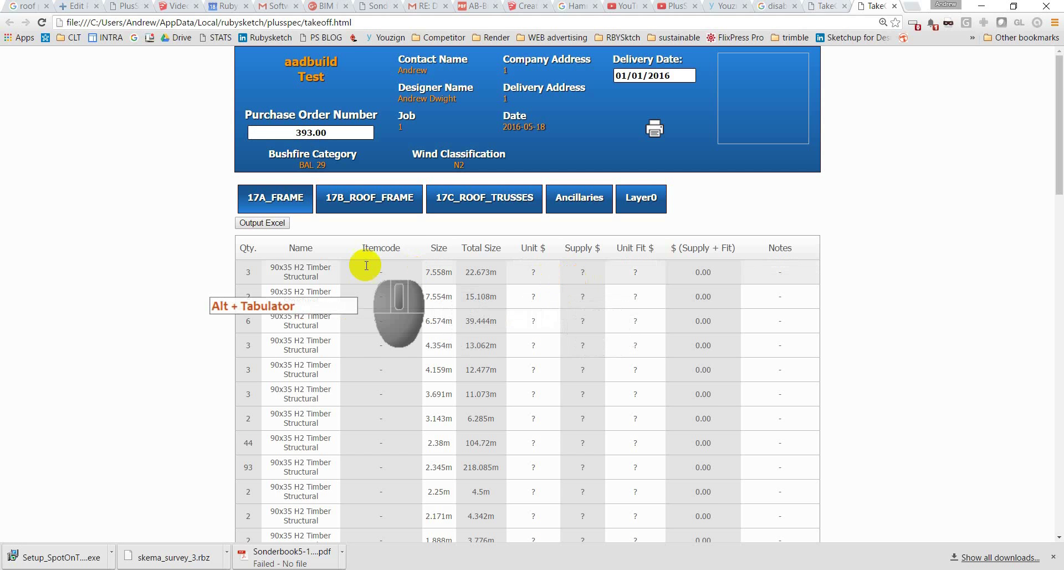
# Examine the quantities and lengths of the 90x35 H2 timber in the 17A_FRAME schedule
pyautogui.scroll(-2, 319, 276)
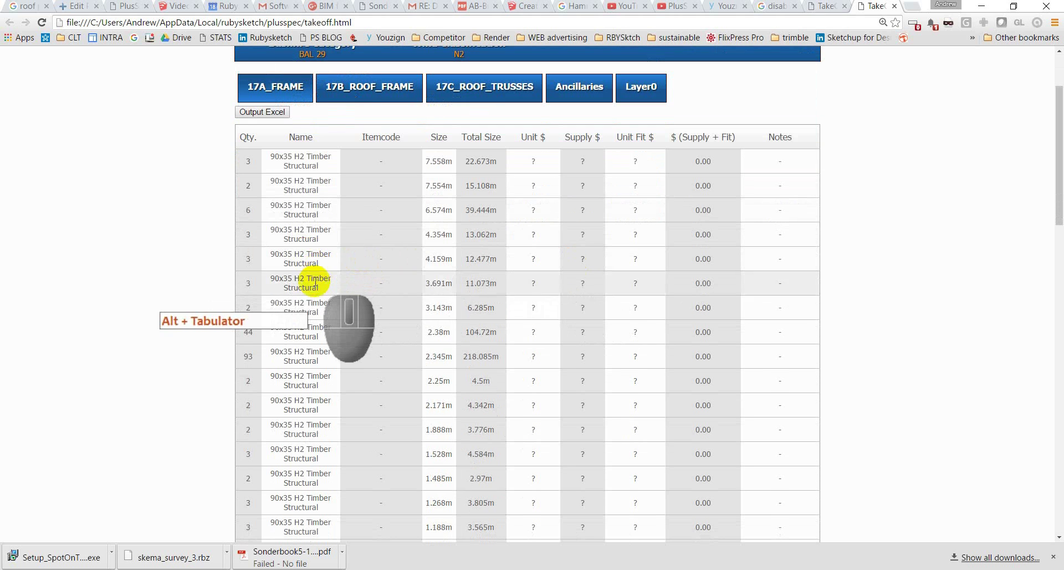
pyautogui.doubleClick(433, 335)
pyautogui.scroll(-2, 380, 332)
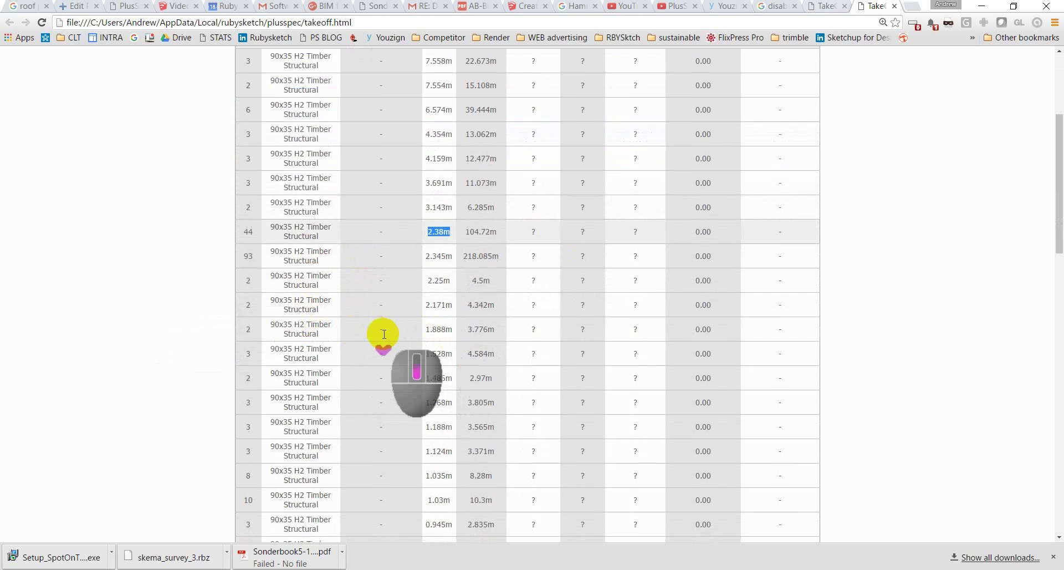
pyautogui.moveTo(424, 244); pyautogui.dragTo(455, 245)
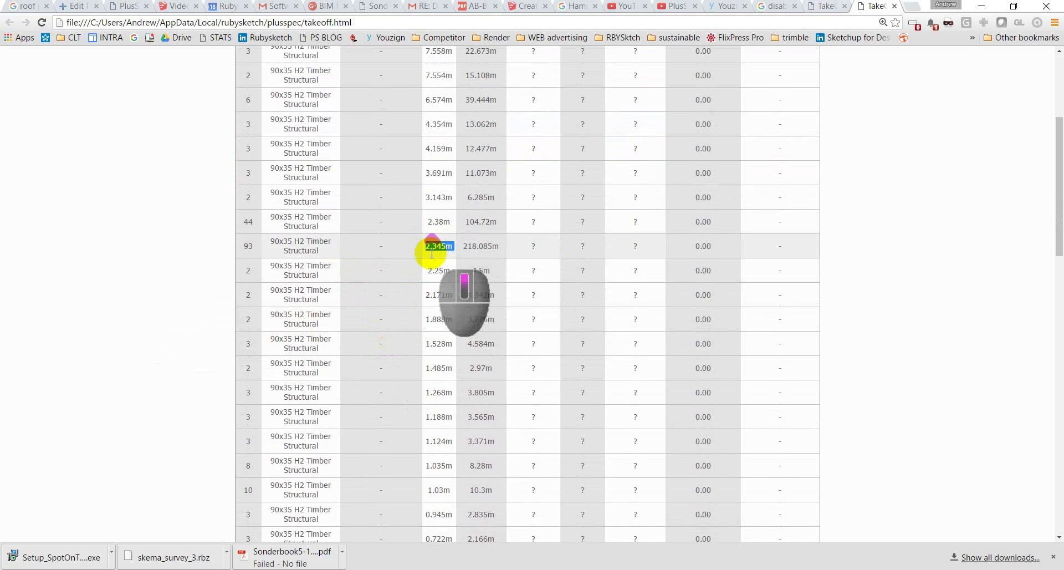
pyautogui.scroll(4, 434, 248)
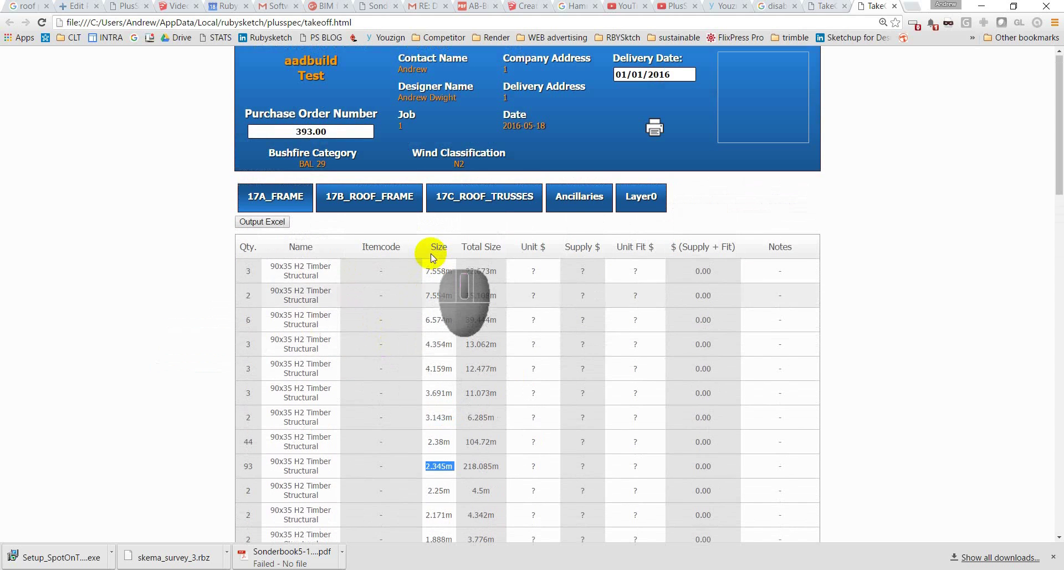
# Review the 90x45 H2 and 90x35 structural timber quantities in the 17B_ROOF_FRAME schedule
pyautogui.click(392, 210)
pyautogui.scroll(-2, 415, 269)
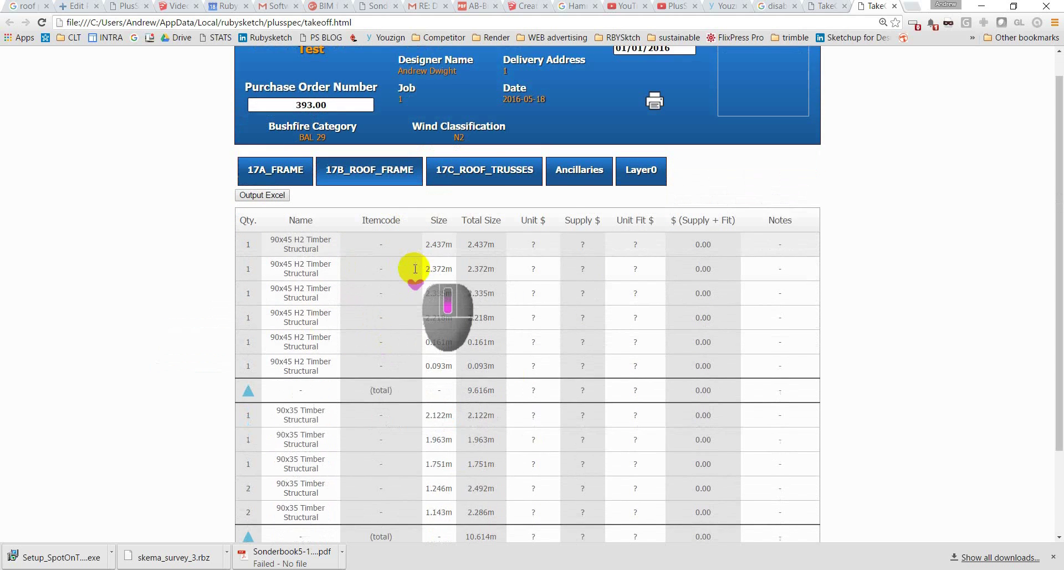
pyautogui.scroll(3, 415, 269)
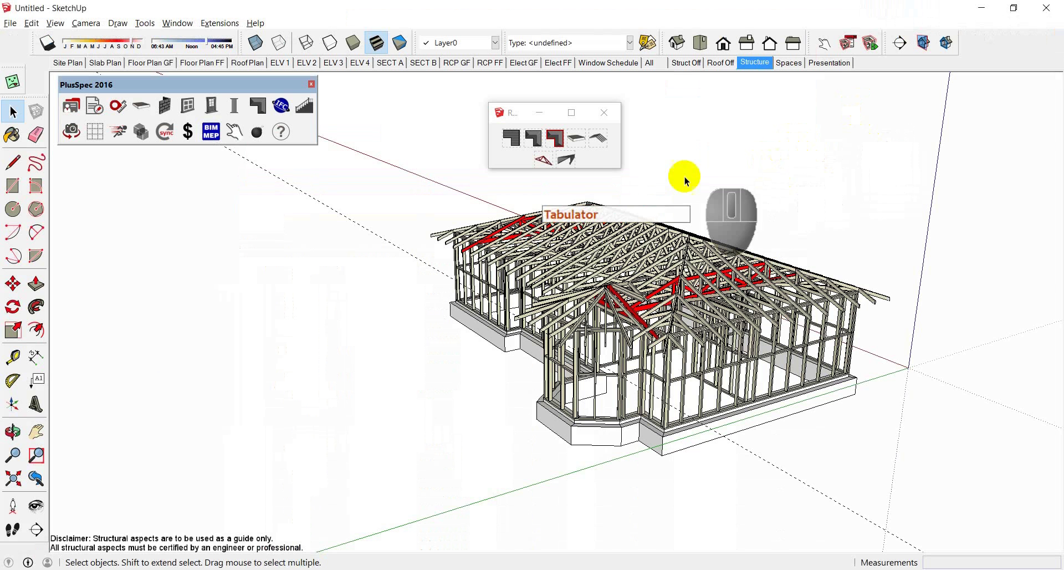
# Return to SketchUp, show the complete house with the All scene and generate its quantities document
pyautogui.click(649, 62)
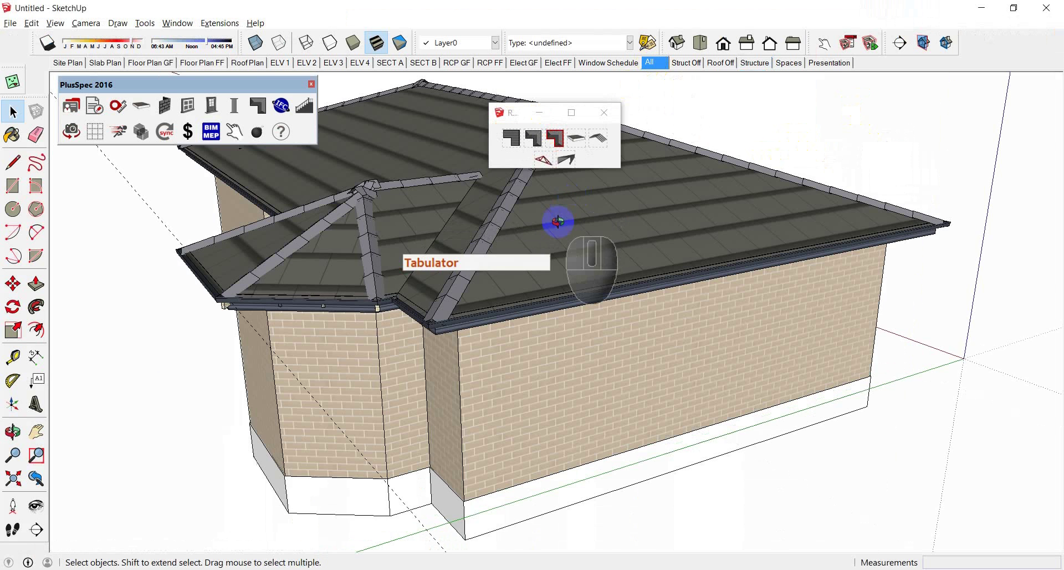
pyautogui.moveTo(555, 221); pyautogui.dragTo(569, 275, button='middle')
pyautogui.scroll(-1, 568, 275)
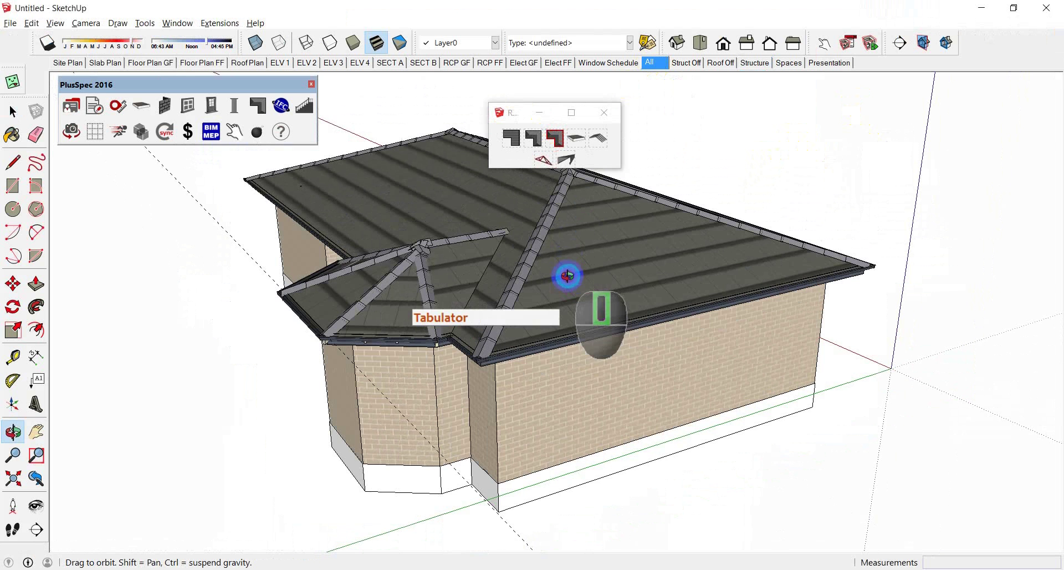
pyautogui.click(94, 106)
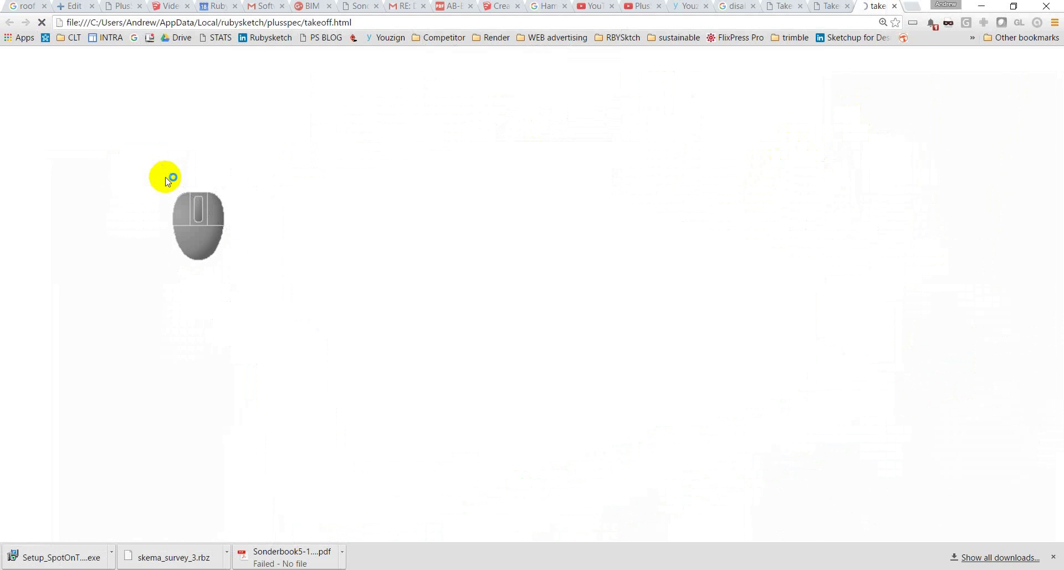
# Examine the truss types, spans, pitches and overhangs in the 17C_ROOF_TRUSSES schedule
pyautogui.click(595, 199)
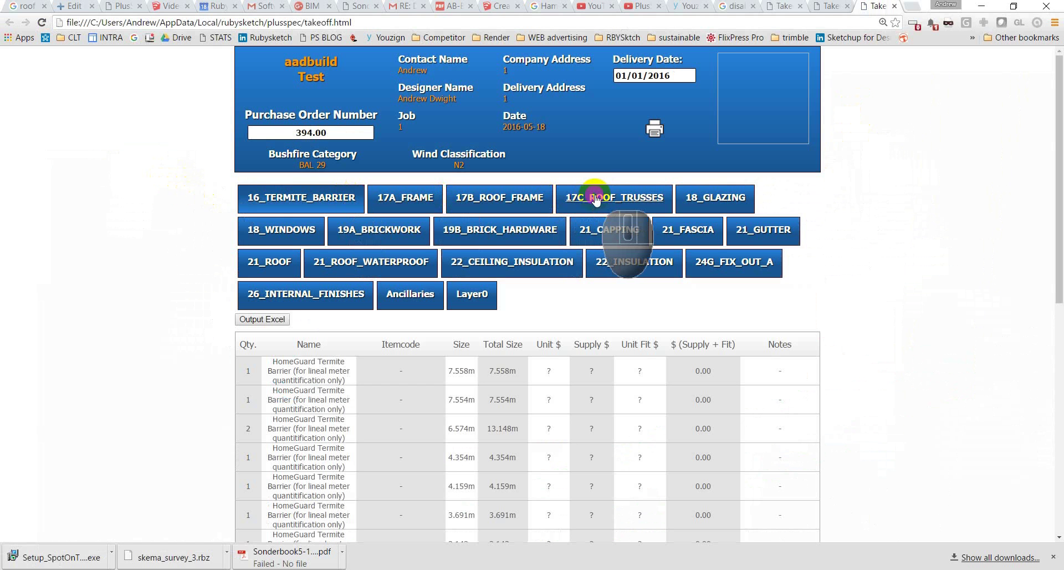
pyautogui.scroll(-1, 424, 341)
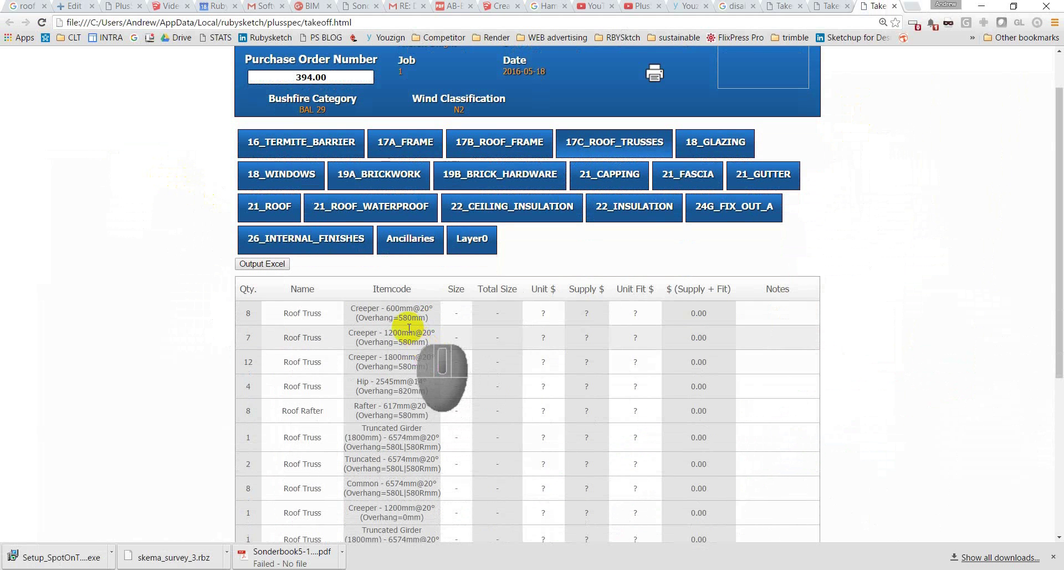
pyautogui.scroll(-1, 368, 309)
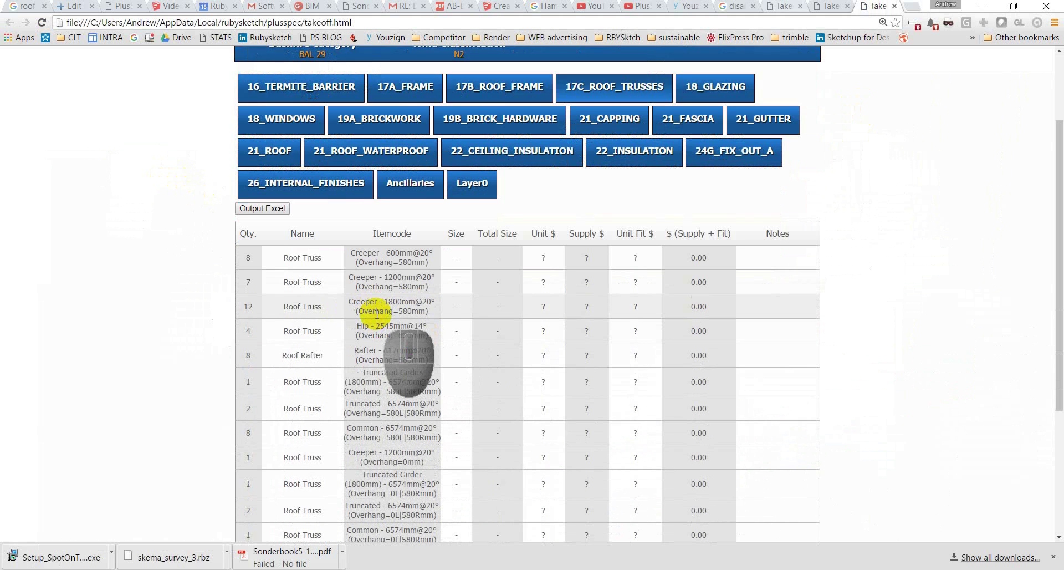
pyautogui.scroll(-1, 377, 310)
pyautogui.scroll(-1, 385, 303)
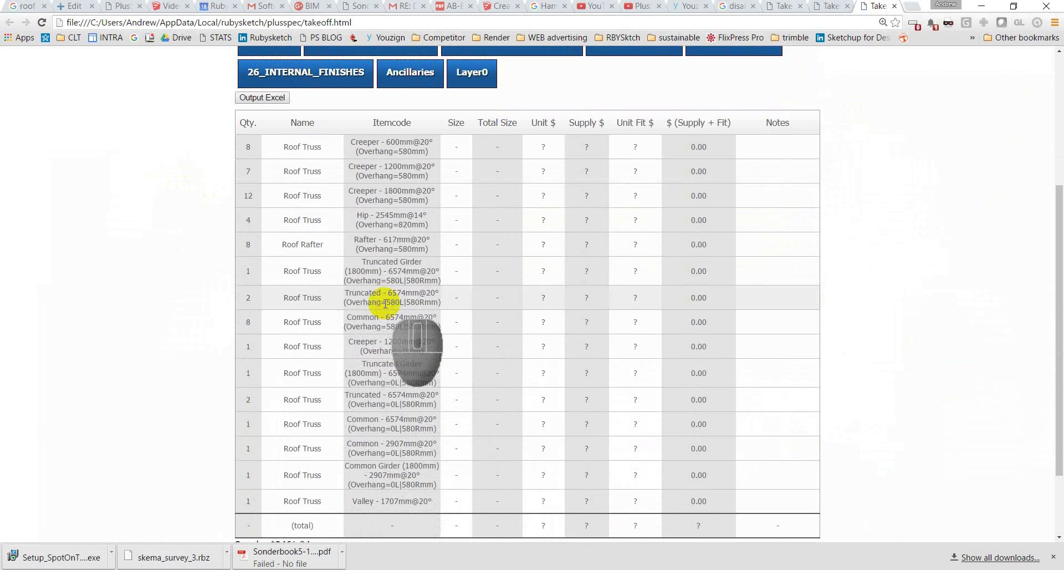
pyautogui.scroll(-1, 383, 302)
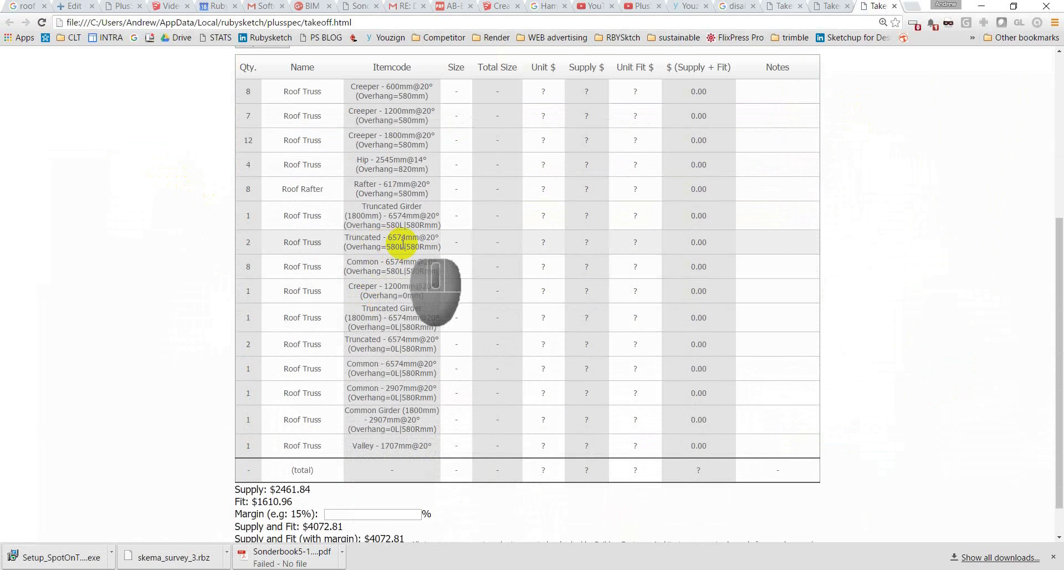
pyautogui.moveTo(423, 241); pyautogui.dragTo(437, 242)
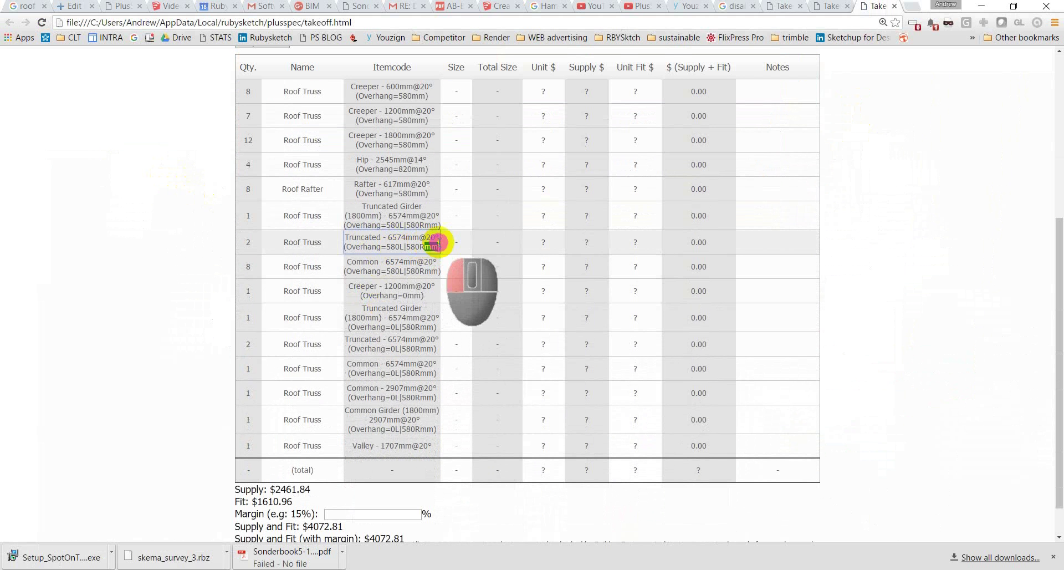
# Return to SketchUp, select the main roof group and set both Austral Prestige Titanium prices to $20 per m²
pyautogui.hotkey('alt', 'Tab')
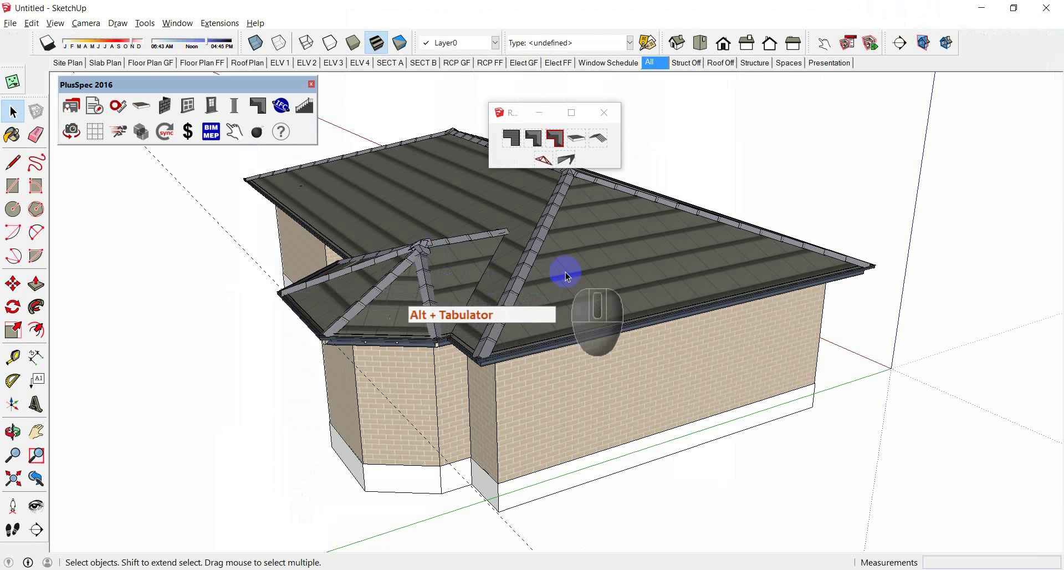
pyautogui.press('space')
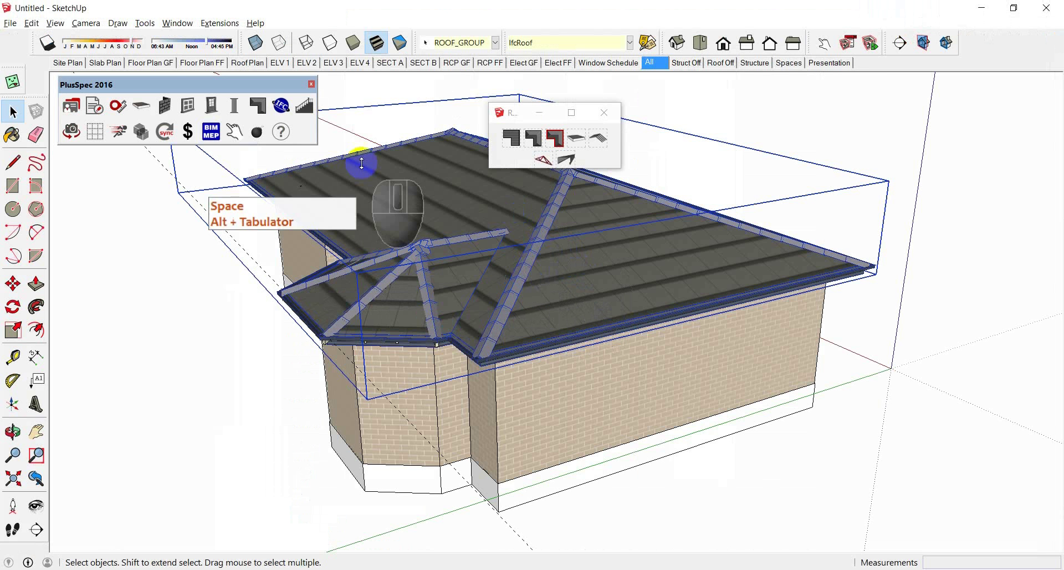
pyautogui.click(192, 140)
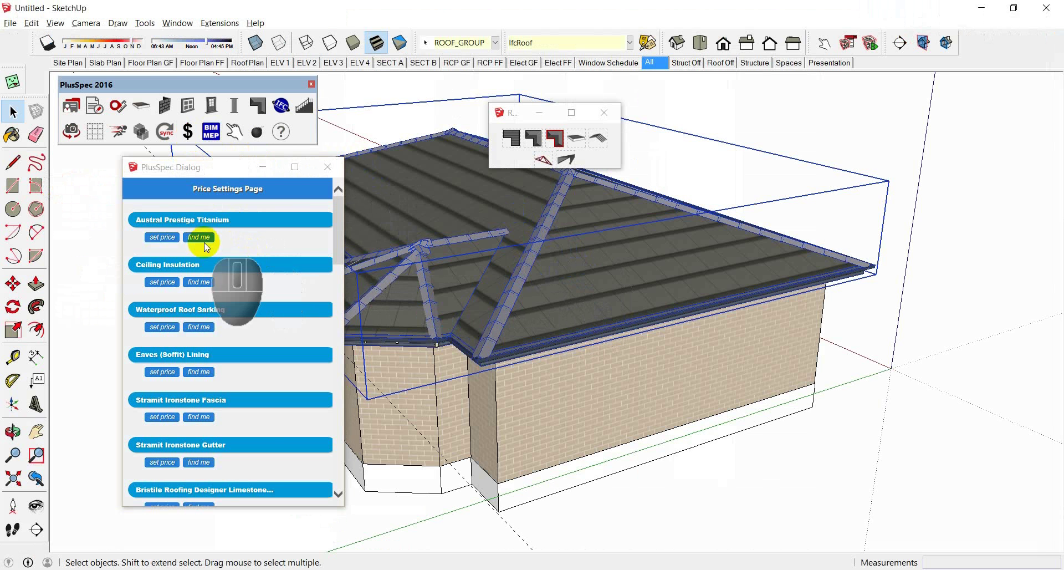
pyautogui.click(172, 237)
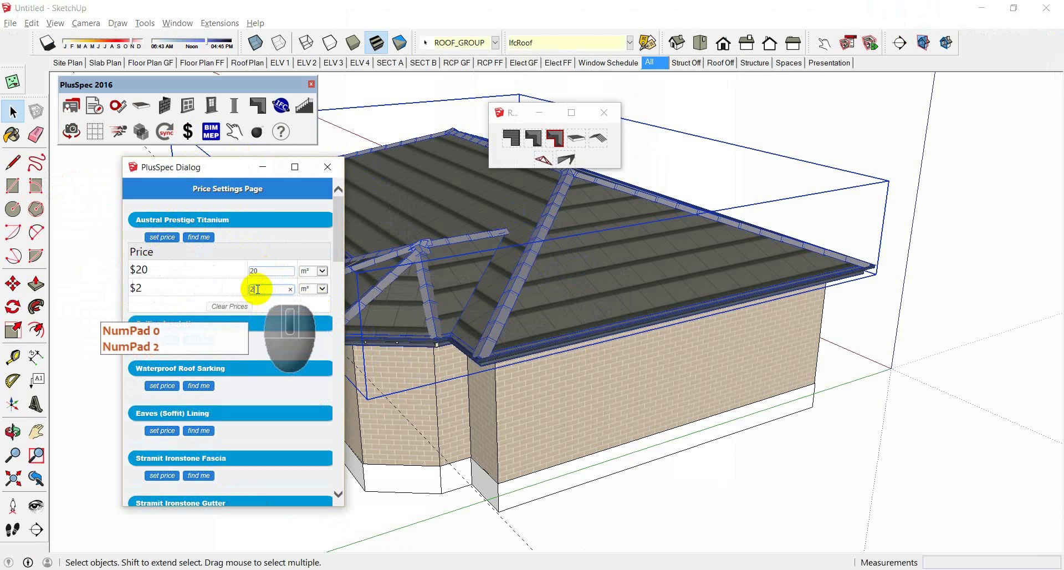
pyautogui.moveTo(337, 248); pyautogui.dragTo(330, 265)
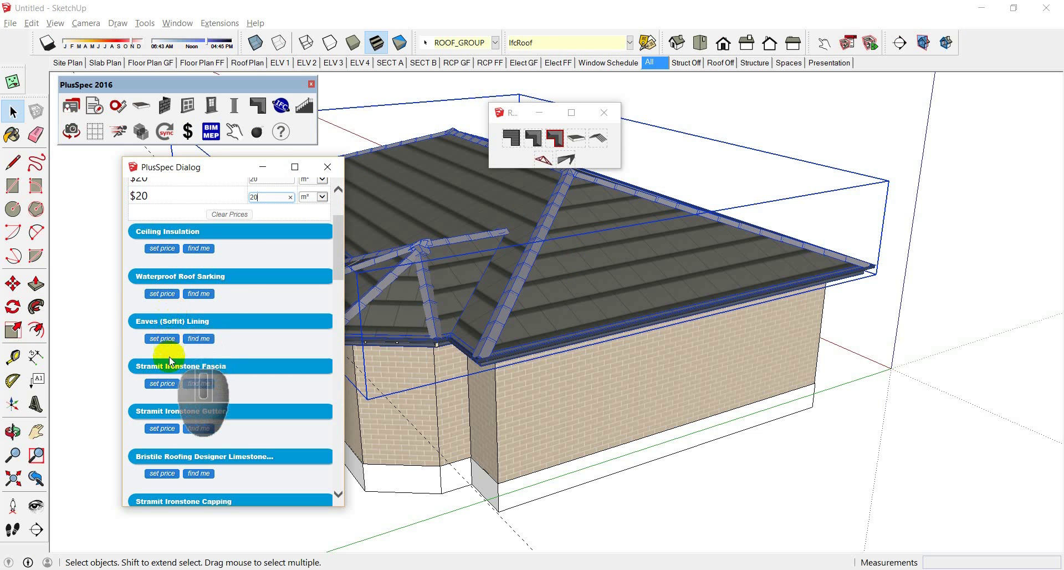
# Expand the price entries for the Stramit Ironstone Fascia and Stramit Ironstone Gutter, and save the roof's price data
pyautogui.click(167, 384)
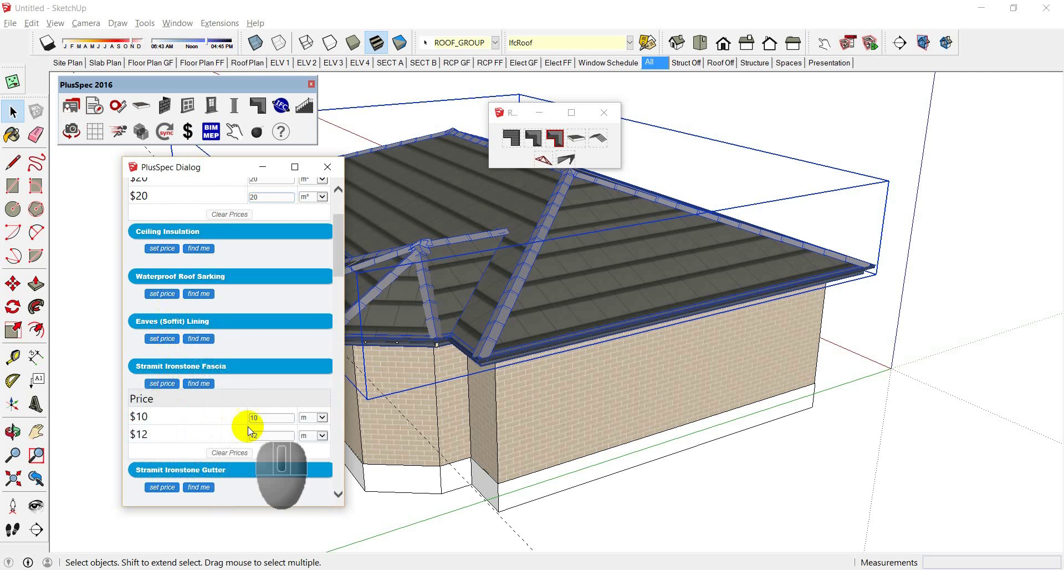
pyautogui.moveTo(339, 282); pyautogui.dragTo(344, 314)
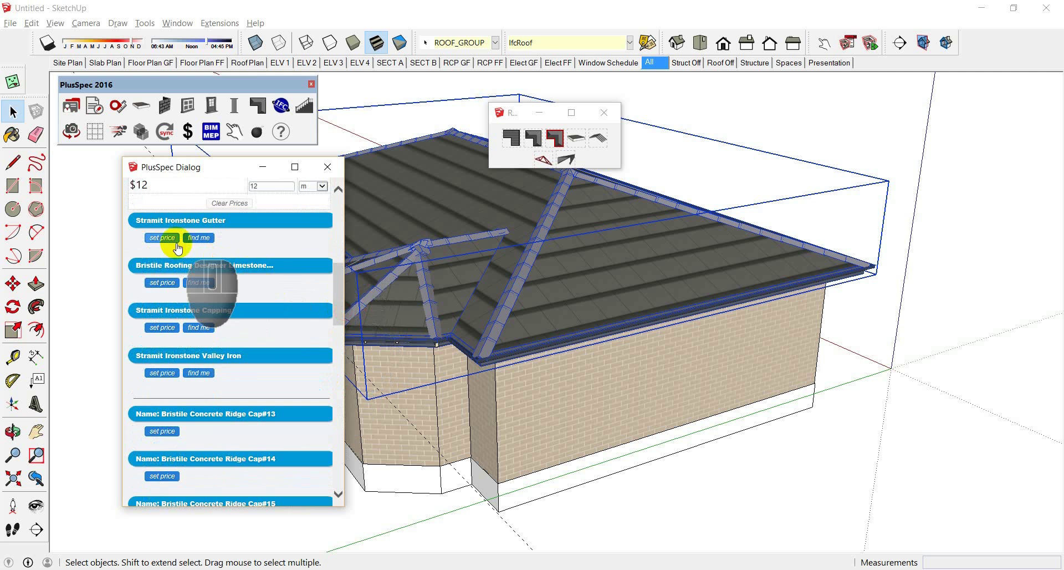
pyautogui.click(163, 238)
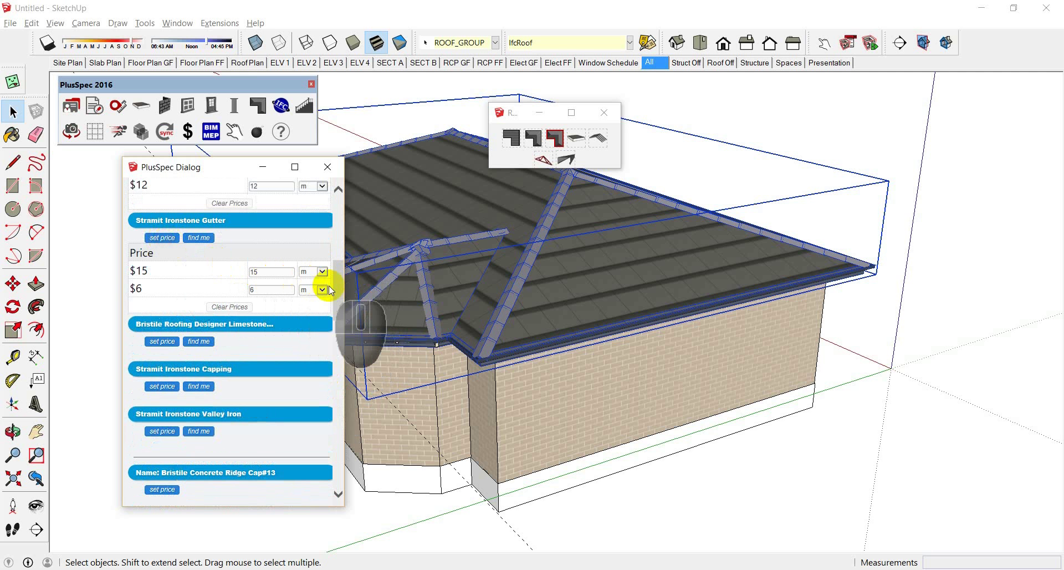
pyautogui.moveTo(336, 288); pyautogui.dragTo(338, 451)
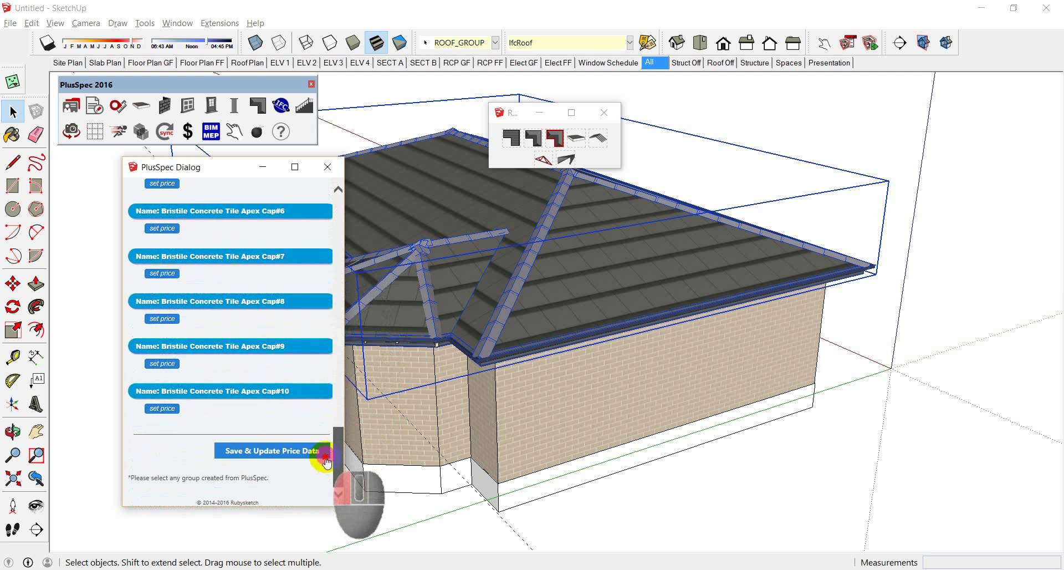
pyautogui.click(271, 451)
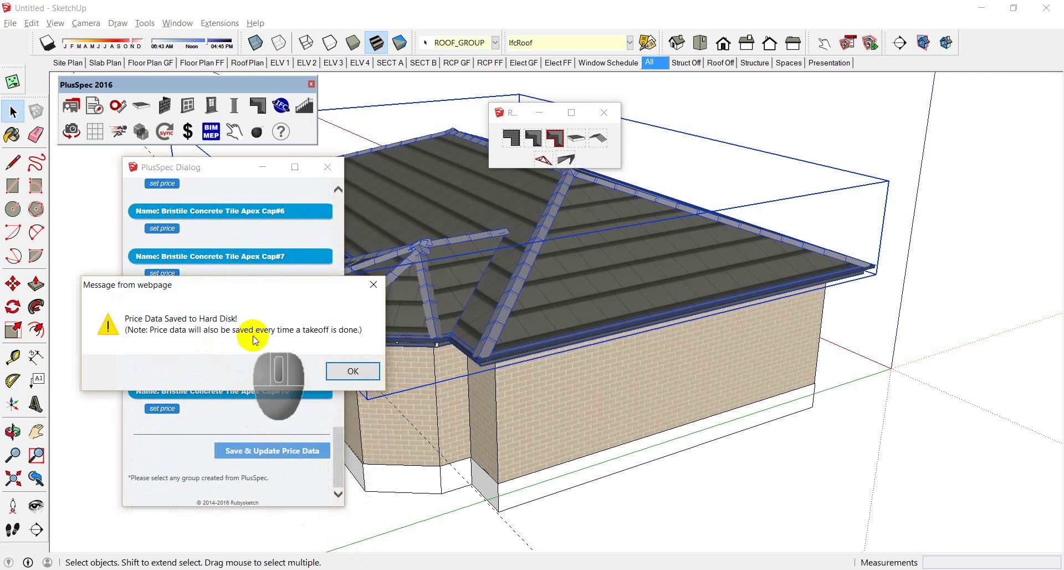
# Finish saving the price data, close the pricing dialog and generate the house's quantities document again
pyautogui.click(336, 373)
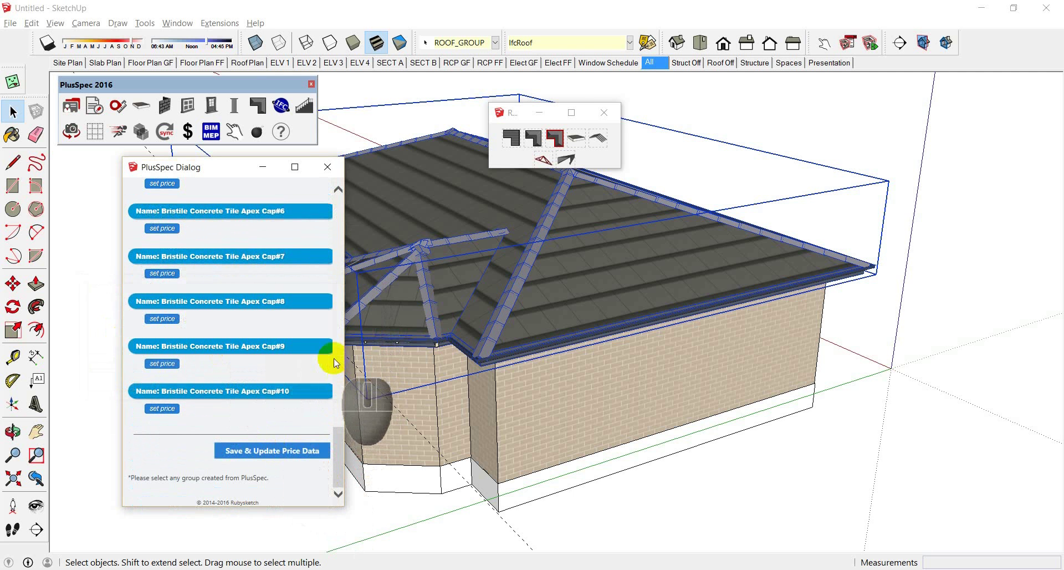
pyautogui.click(329, 168)
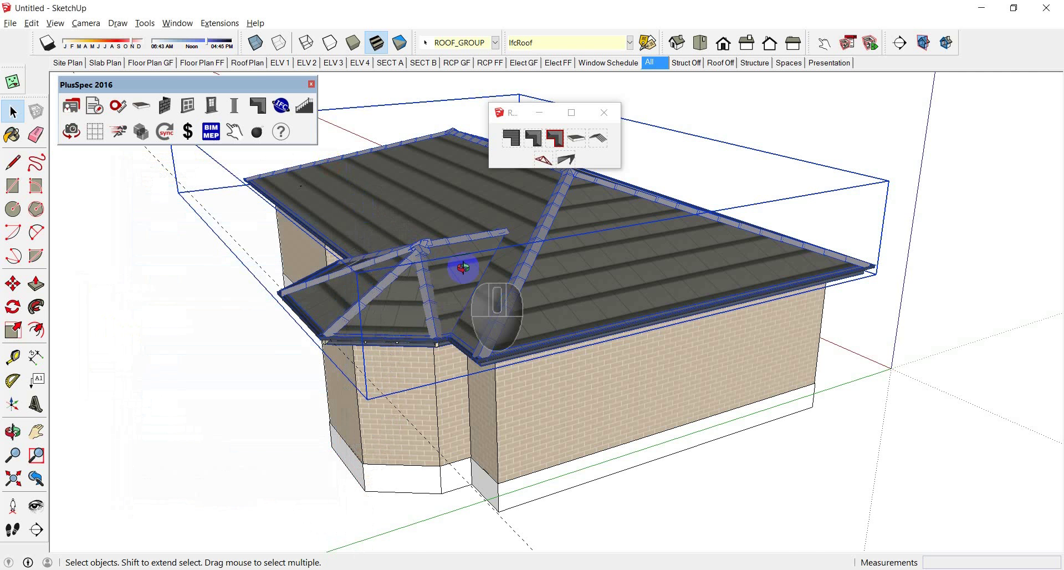
pyautogui.moveTo(463, 267); pyautogui.dragTo(396, 247, button='middle')
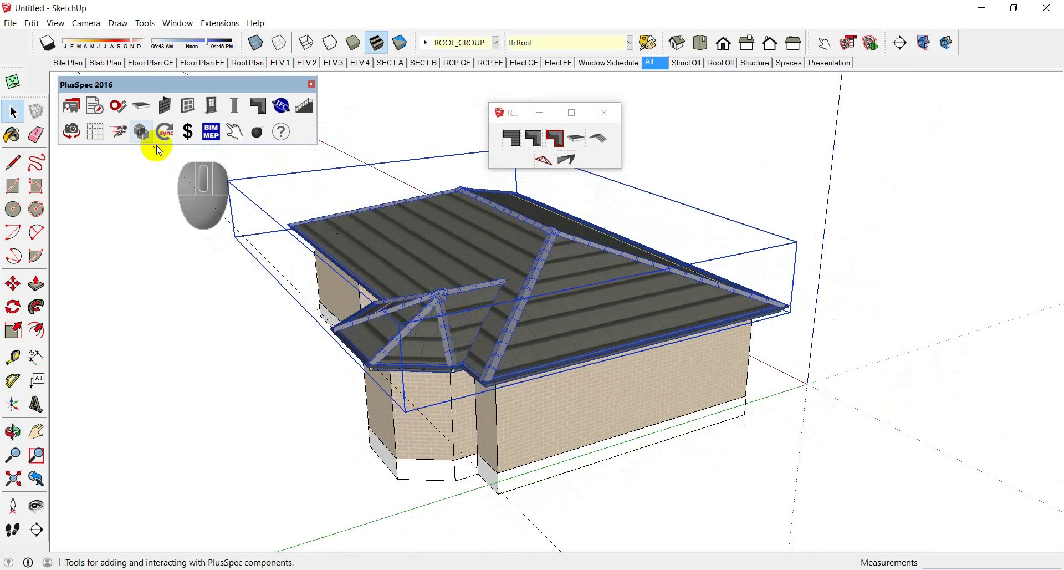
pyautogui.click(97, 108)
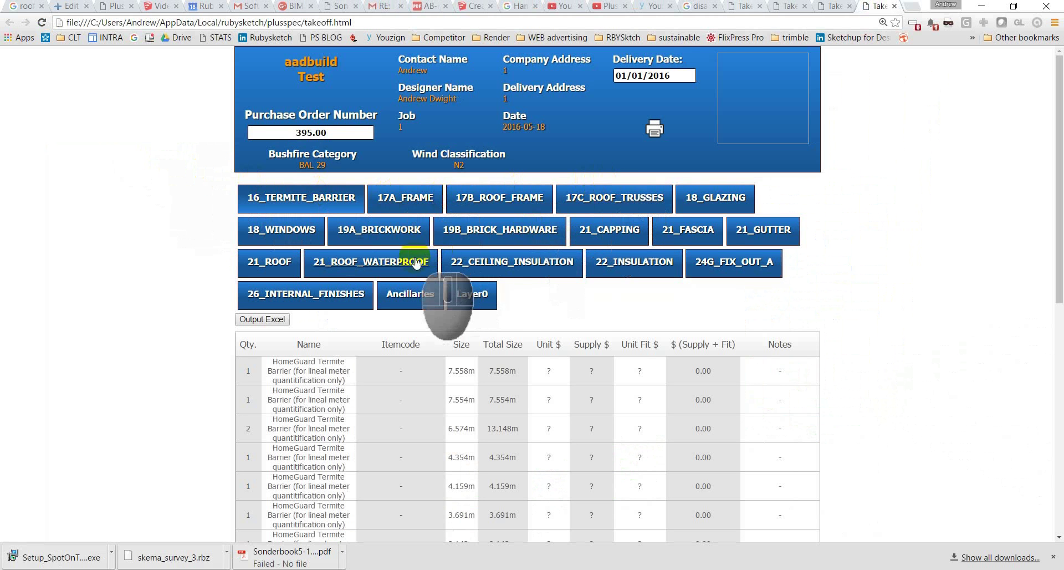
# Show the 21_GUTTER schedule in the quantities document and set the margin to 25%
pyautogui.click(749, 231)
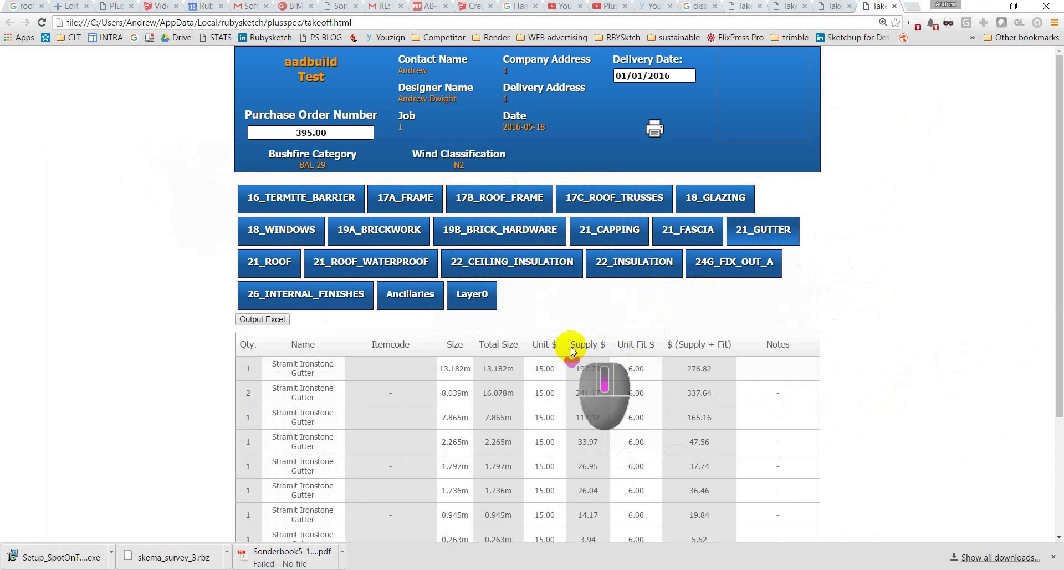
pyautogui.scroll(-3, 579, 346)
pyautogui.click(333, 472)
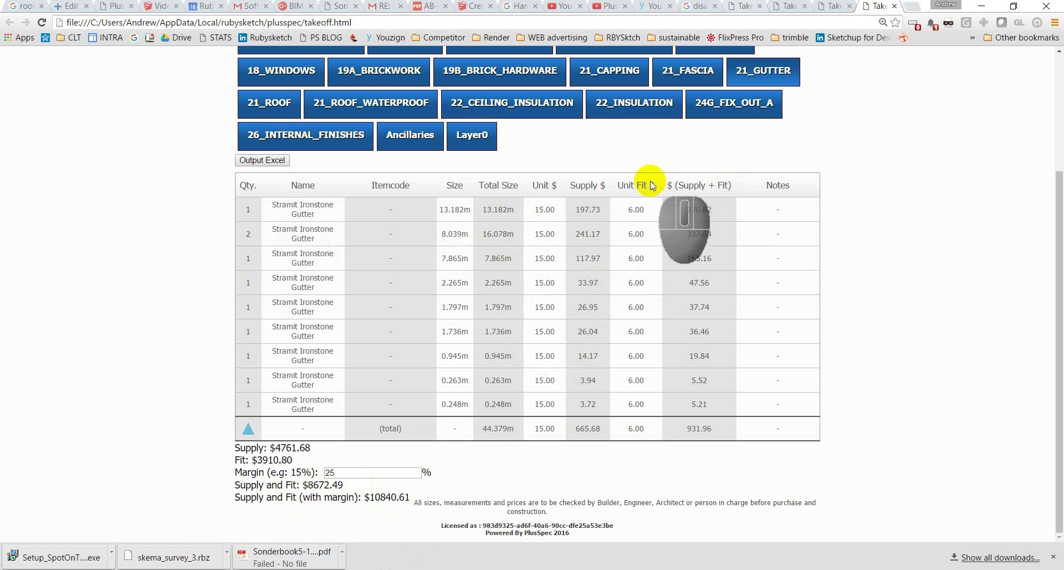
# Return to SketchUp and show the house framing with the Structure scene
pyautogui.hotkey('alt', 'Tab')
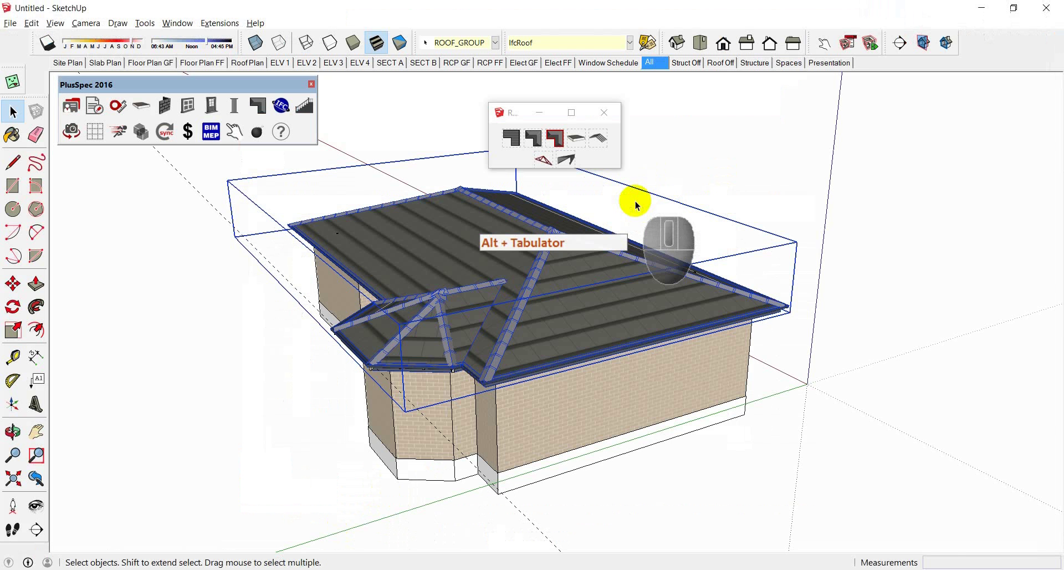
pyautogui.moveTo(612, 280)
pyautogui.mouseDown(button='middle')
pyautogui.moveTo(439, 284)
pyautogui.moveTo(349, 270)
pyautogui.moveTo(836, 316)
pyautogui.moveTo(546, 302)
pyautogui.moveTo(748, 211)
pyautogui.mouseUp(button='middle')
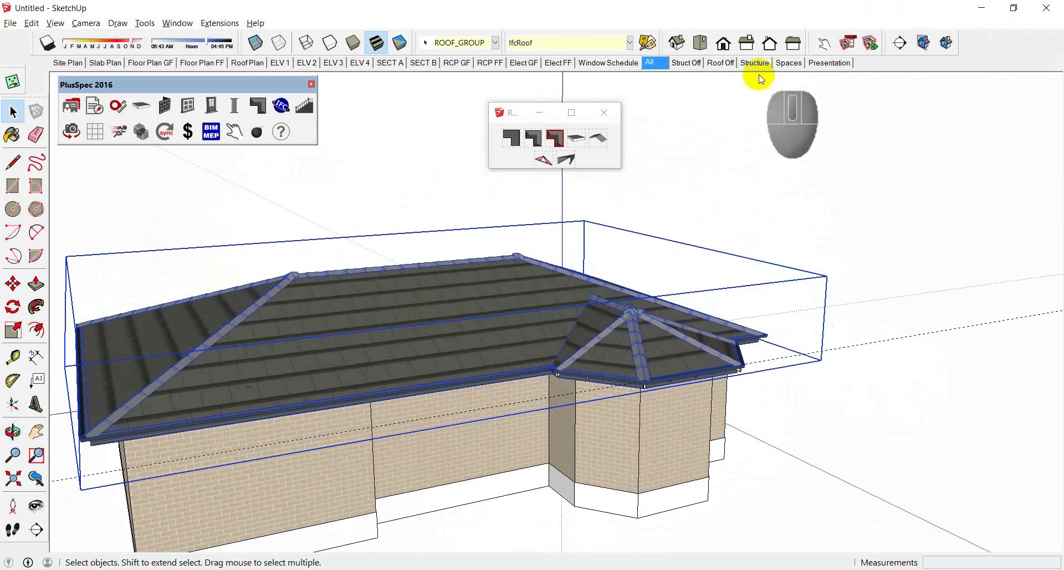
pyautogui.click(752, 61)
pyautogui.moveTo(558, 384); pyautogui.dragTo(516, 423, button='middle')
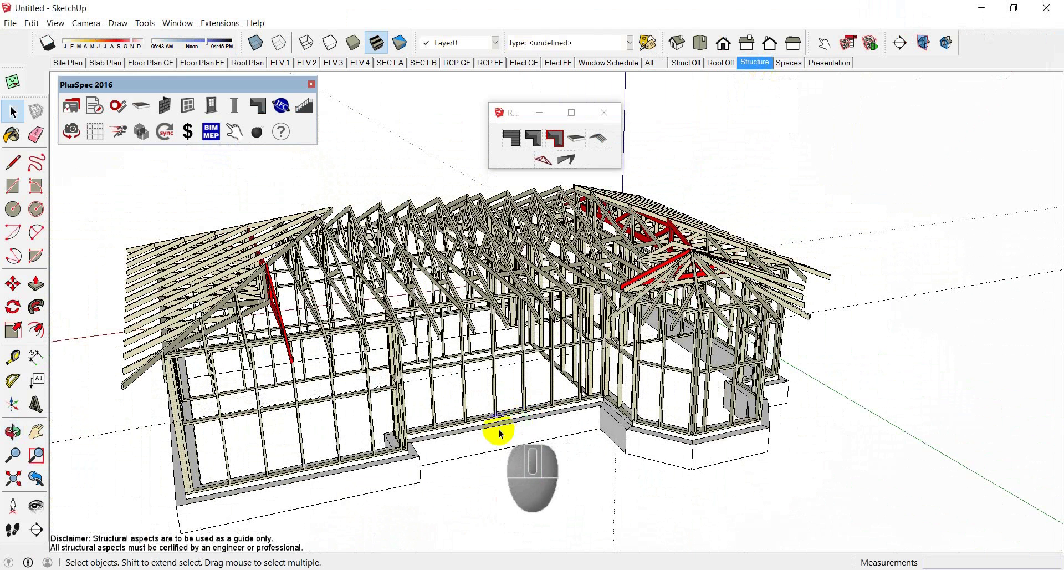
# Unhide the last hidden object, the floor plan image
pyautogui.click(31, 23)
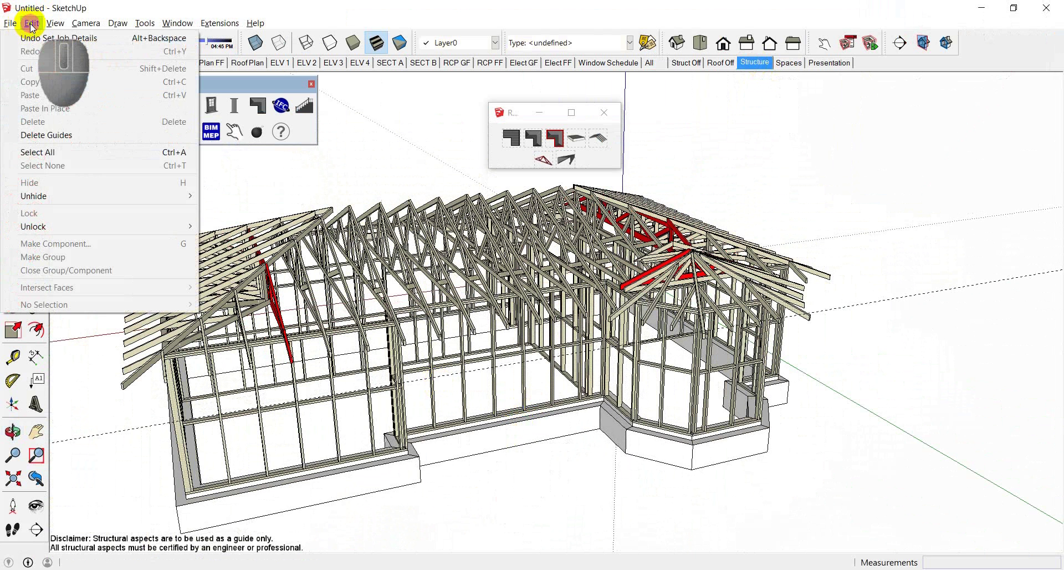
pyautogui.moveTo(138, 197)
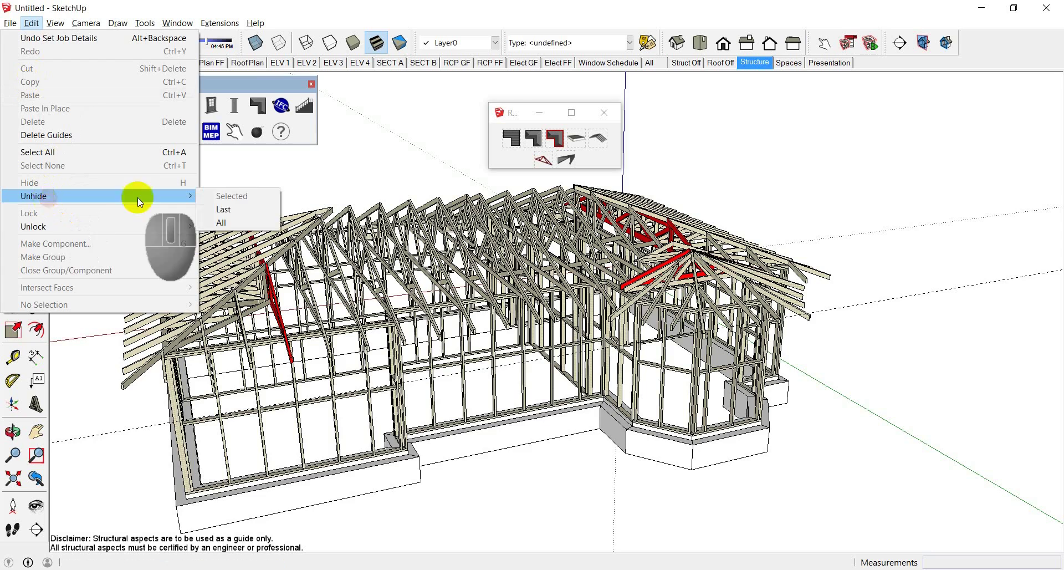
pyautogui.click(227, 210)
# Inspect the recessed wall frame beside the bay against the floor plan image and select that wall
pyautogui.moveTo(472, 382); pyautogui.dragTo(548, 377, button='middle')
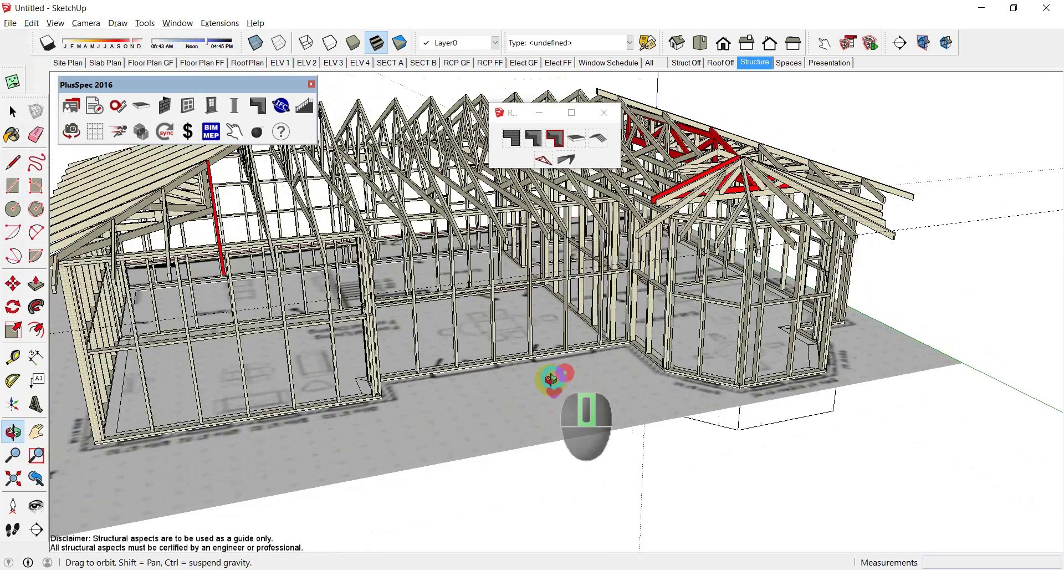
pyautogui.scroll(10, 471, 385)
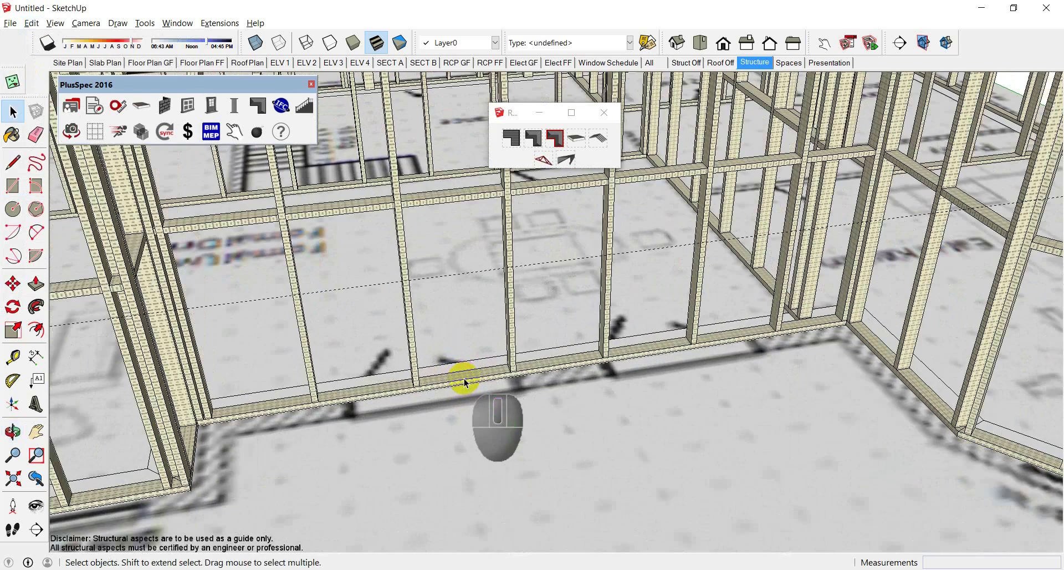
pyautogui.scroll(-3, 464, 383)
pyautogui.scroll(3, 465, 383)
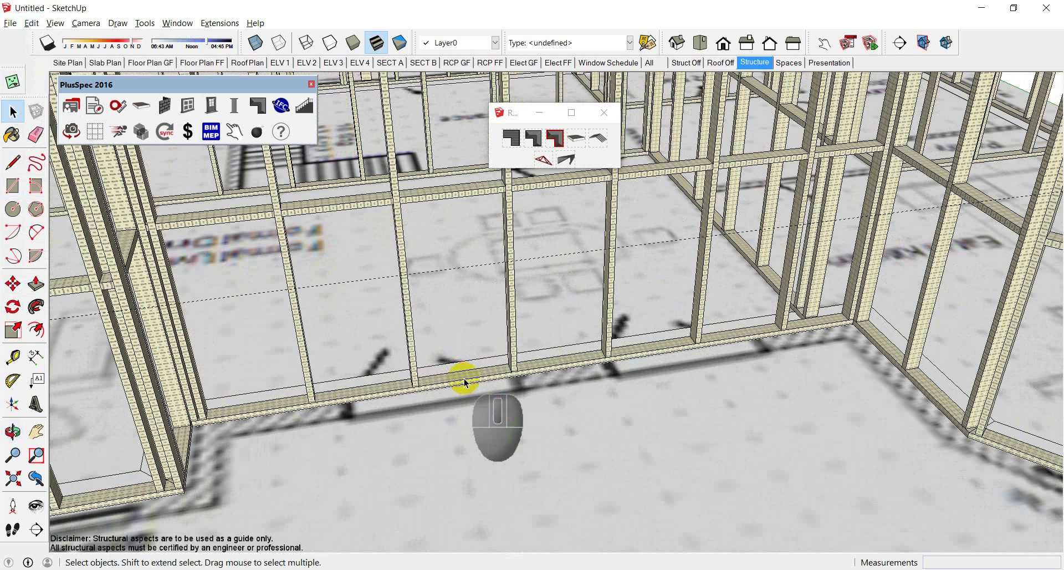
pyautogui.press('space')
pyautogui.click(415, 381)
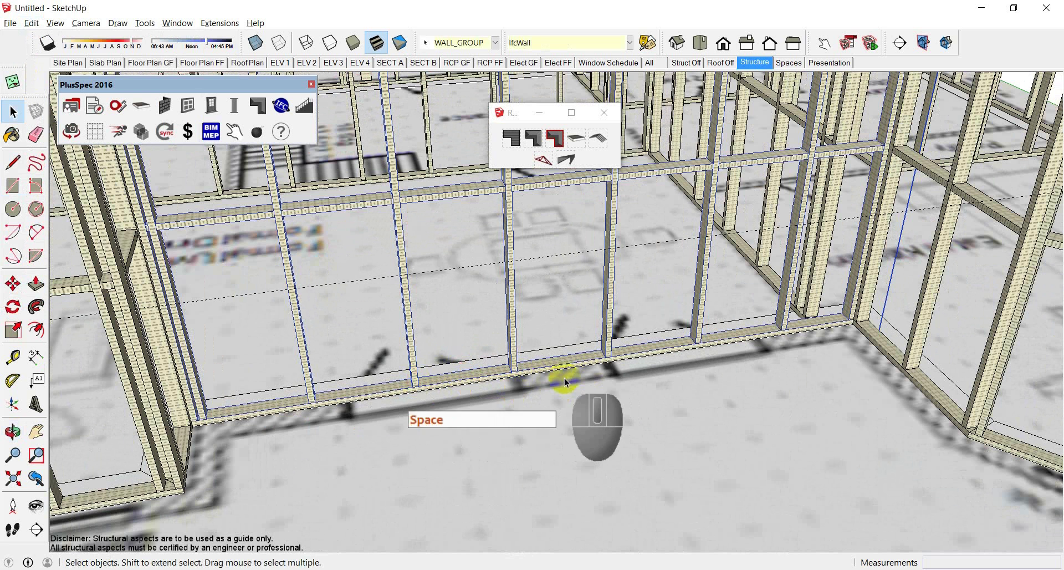
# Show the All scene and start the Door Tool with a Swinging External Glass Door component and 2100 mm header height
pyautogui.click(652, 64)
pyautogui.click(209, 109)
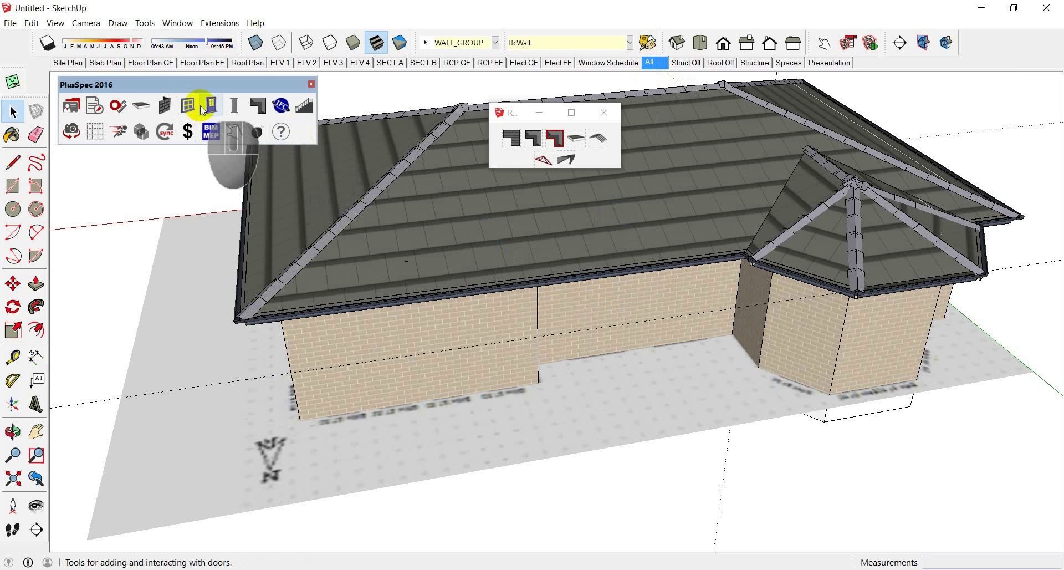
pyautogui.click(21, 36)
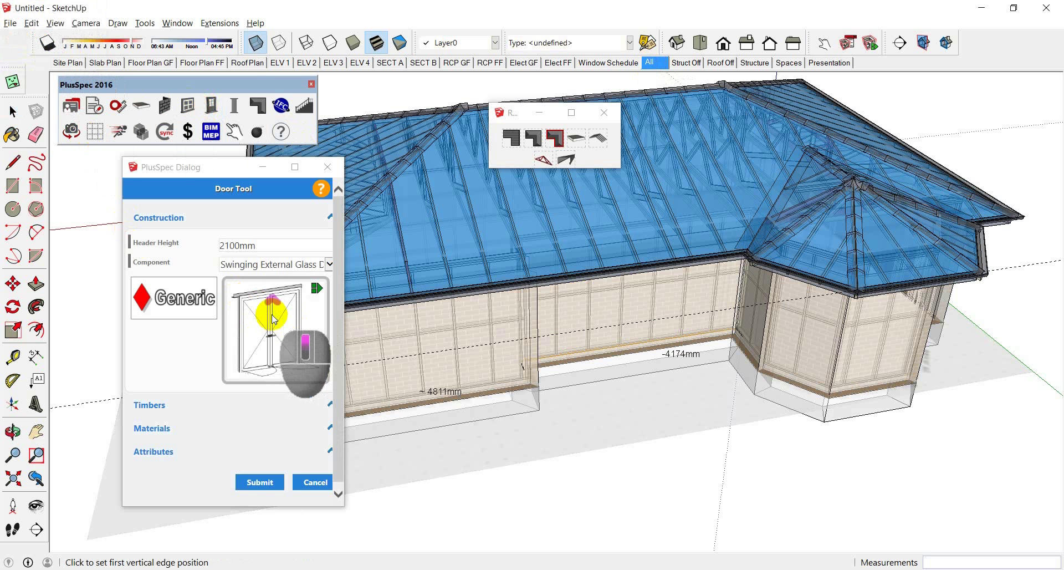
pyautogui.click(273, 320)
pyautogui.click(256, 482)
# With X-ray display off, place the glass door in the recessed brick wall beside the bay with a width of 1040 mm
pyautogui.scroll(8, 610, 357)
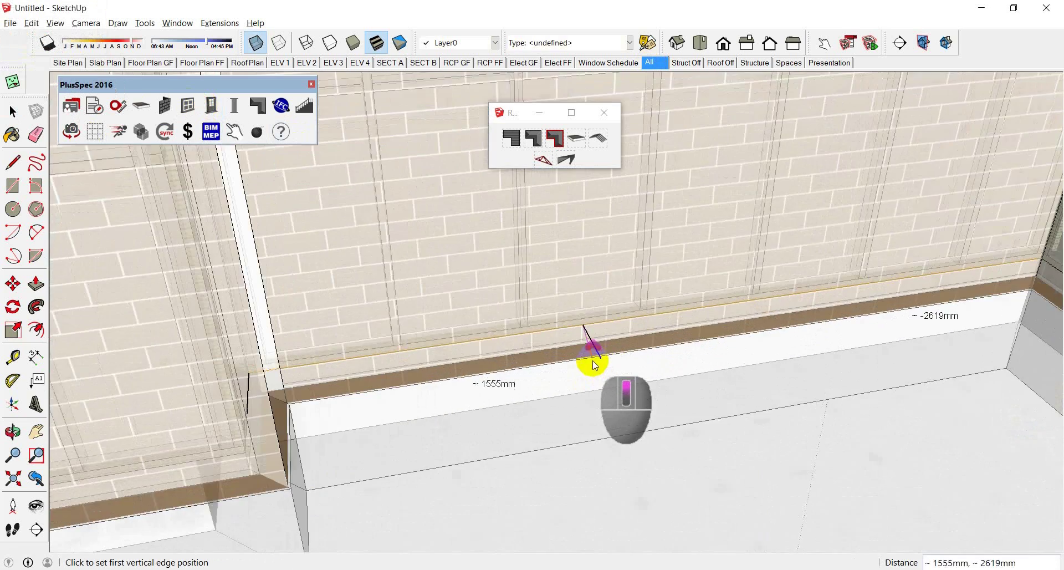
pyautogui.moveTo(594, 363); pyautogui.dragTo(493, 394, button='middle')
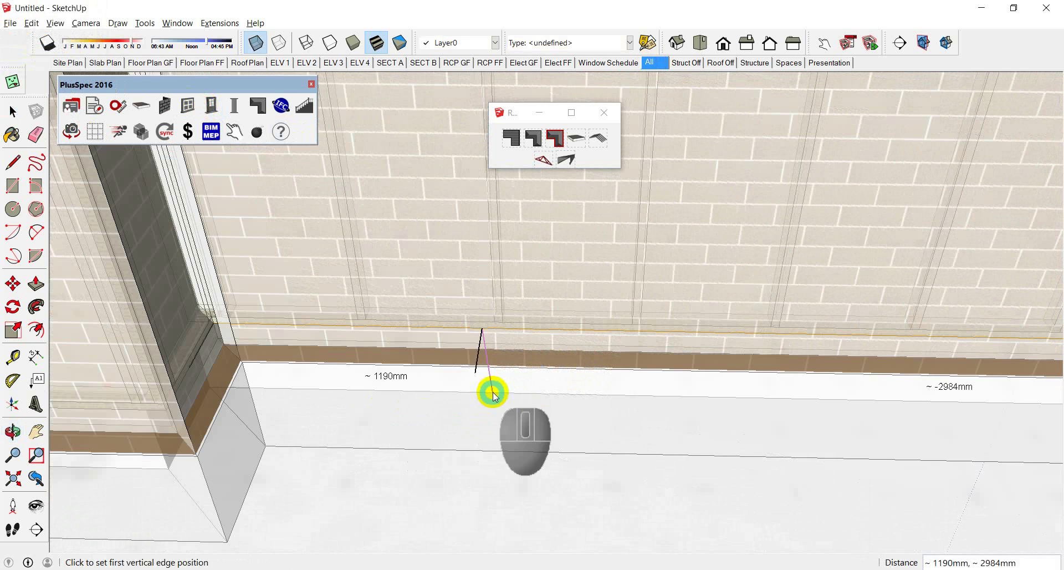
pyautogui.click(257, 43)
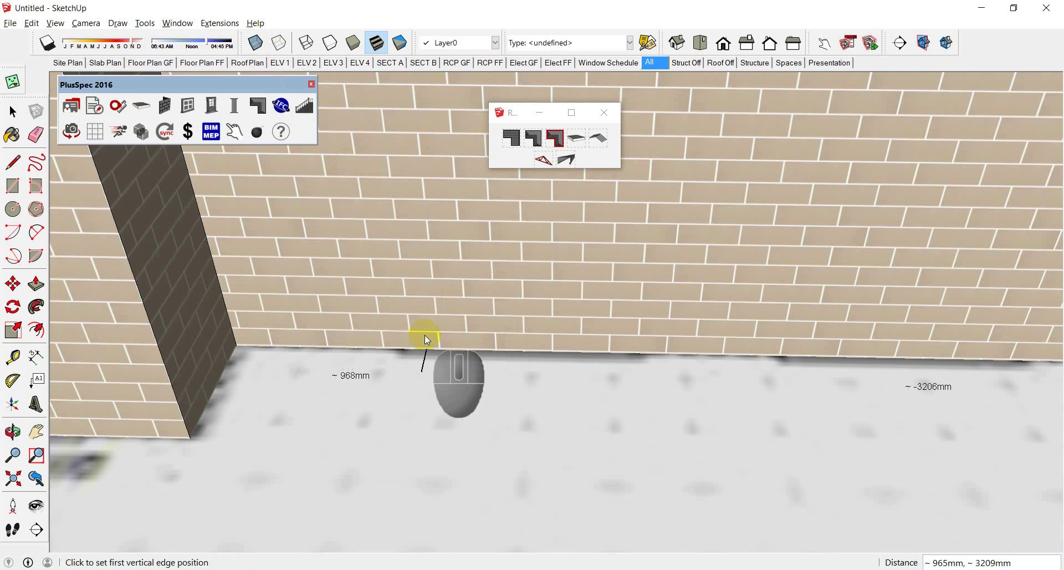
pyautogui.click(402, 352)
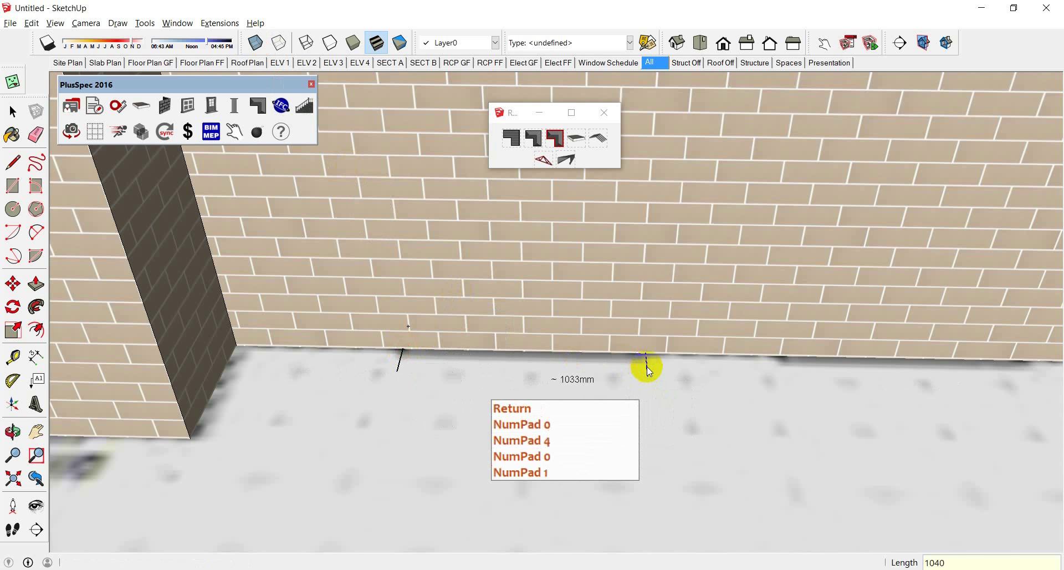
pyautogui.scroll(-3, 646, 367)
pyautogui.moveTo(641, 368); pyautogui.dragTo(717, 332, button='middle')
pyautogui.press('space')
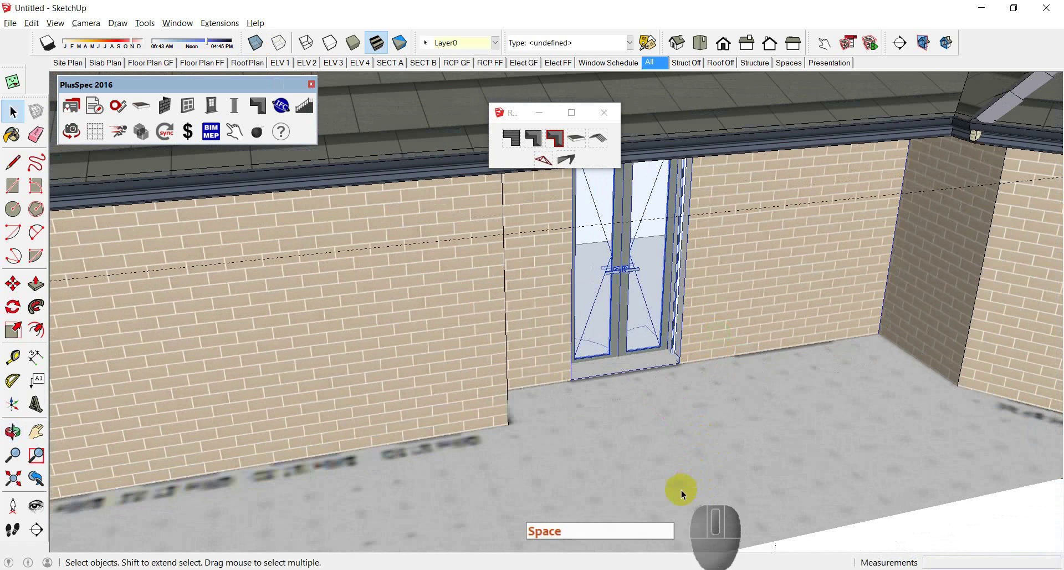
# Hide the floor plan image under the house
pyautogui.click(682, 502)
pyautogui.press('h')
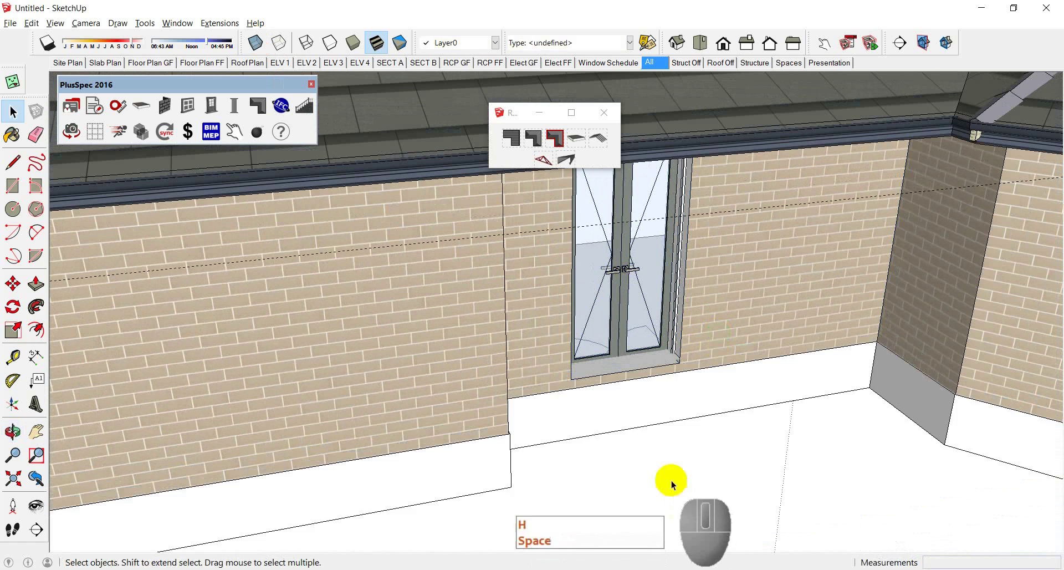
pyautogui.moveTo(672, 482); pyautogui.dragTo(573, 349, button='middle')
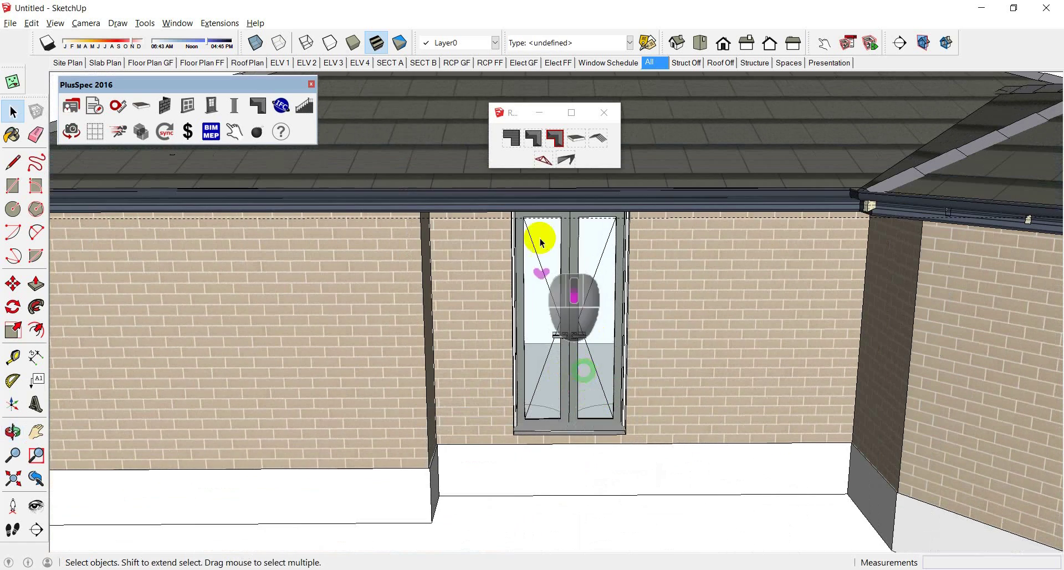
# Swing the new glass double door open with the interact tool
pyautogui.click(237, 132)
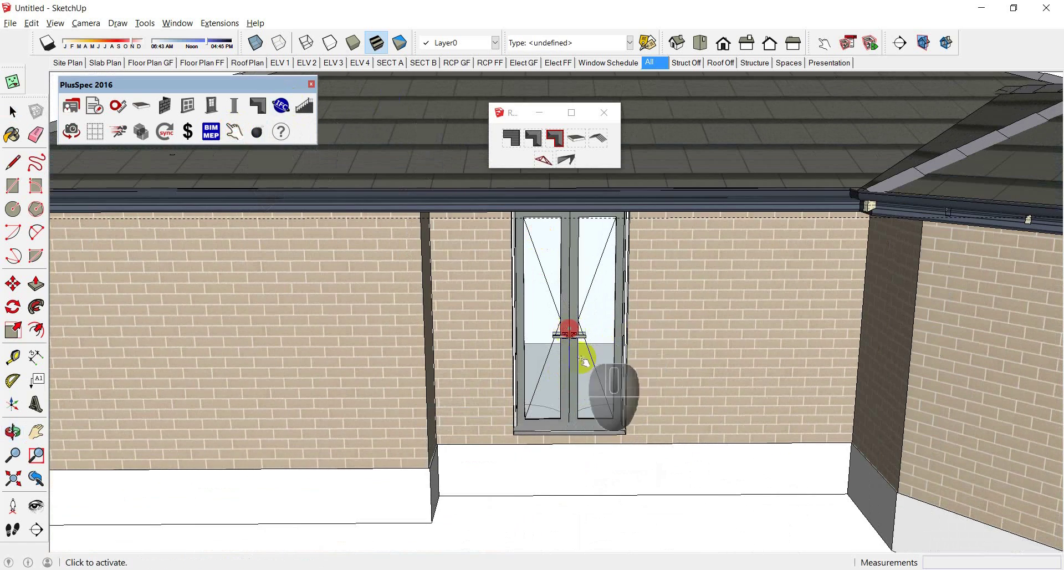
pyautogui.click(584, 361)
pyautogui.moveTo(577, 372); pyautogui.dragTo(576, 434, button='middle')
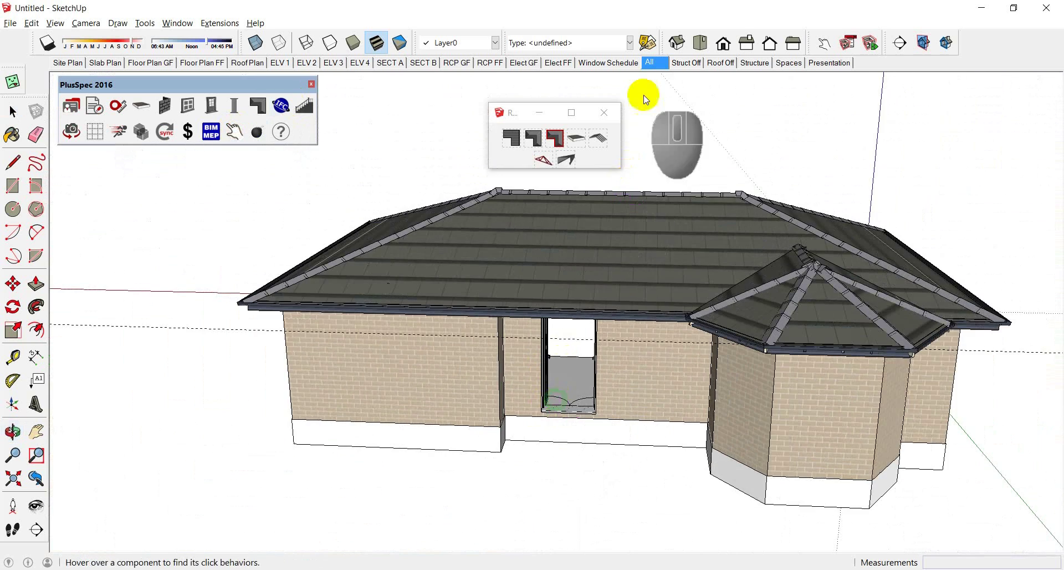
# Examine the roof and wall framing through the whole house in X-ray display, and return to the normal face style
pyautogui.click(255, 41)
pyautogui.moveTo(473, 294); pyautogui.dragTo(368, 244, button='middle')
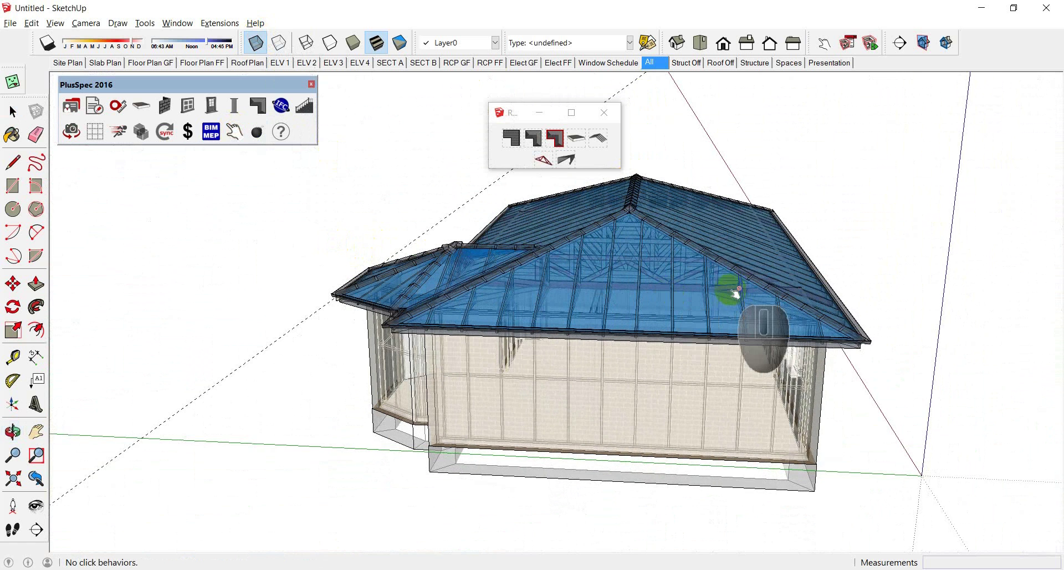
pyautogui.press('space')
pyautogui.press('Escape')
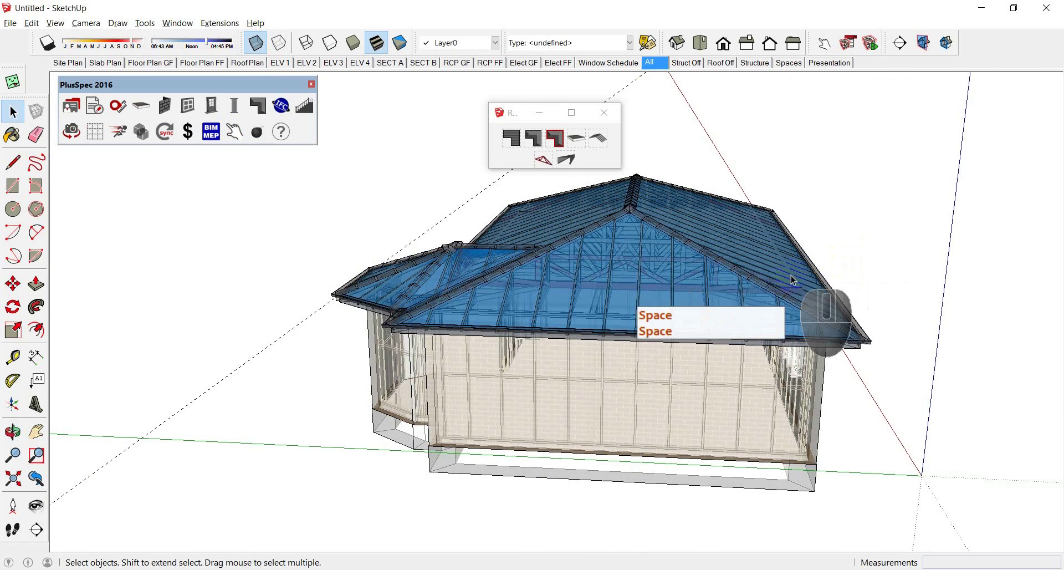
pyautogui.press('space')
pyautogui.press('space')
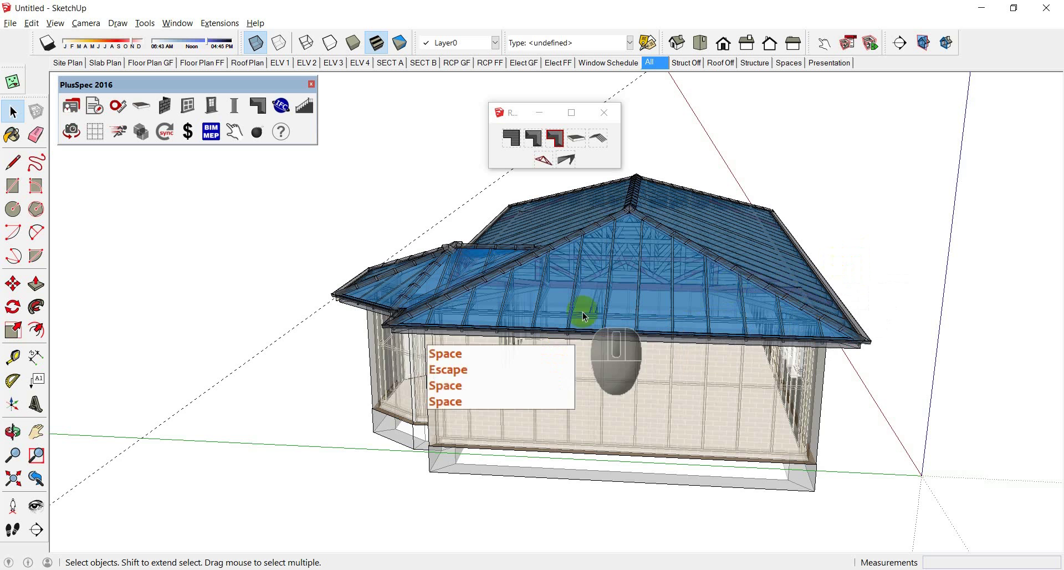
pyautogui.click(255, 42)
pyautogui.moveTo(570, 316); pyautogui.dragTo(900, 313, button='middle')
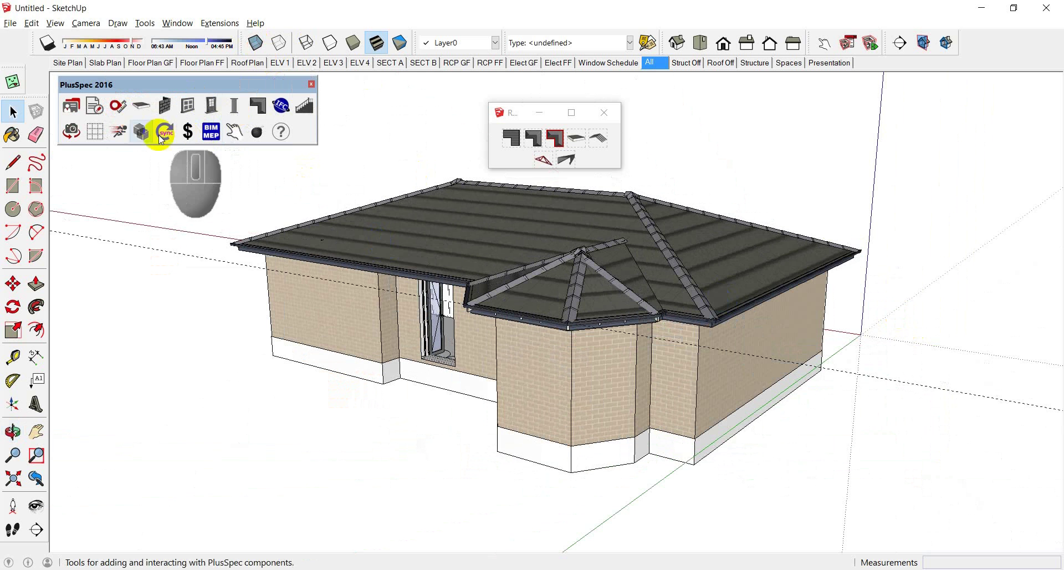
# Place a Portable Toilet site-setup component on the ground beside the house with the Component Tool
pyautogui.click(141, 132)
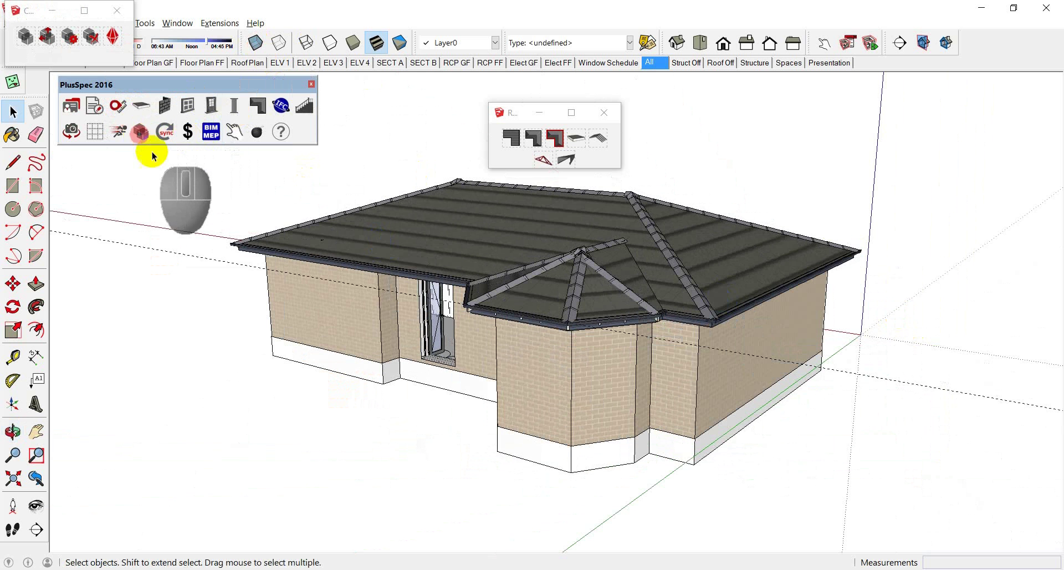
pyautogui.click(31, 51)
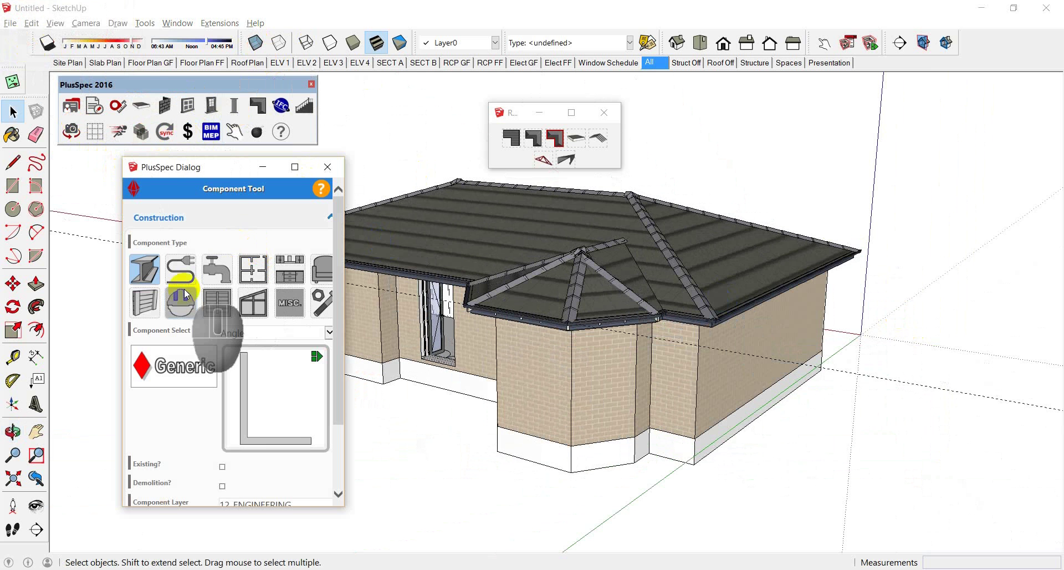
pyautogui.click(186, 295)
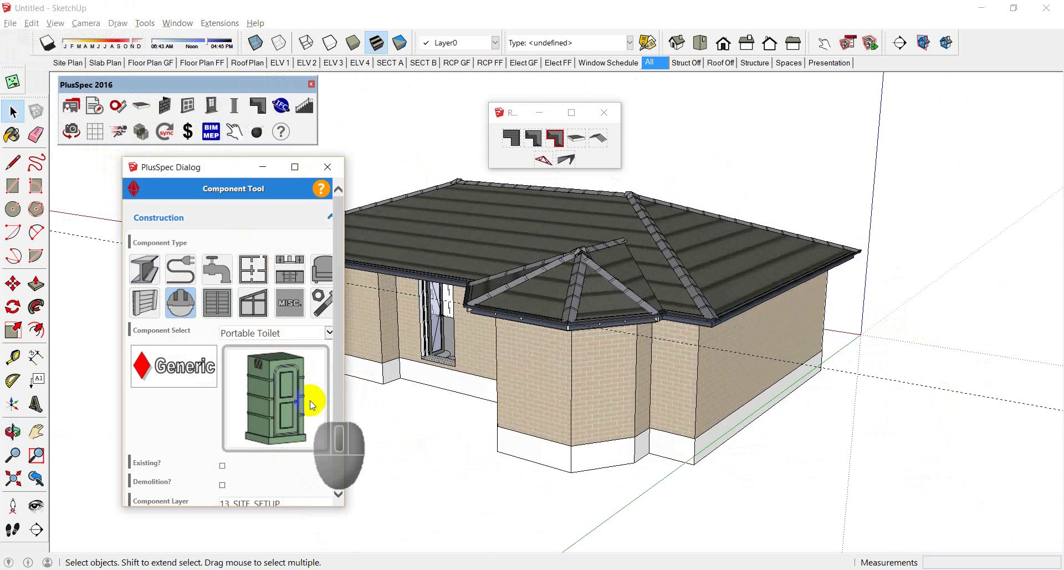
pyautogui.scroll(-3, 334, 390)
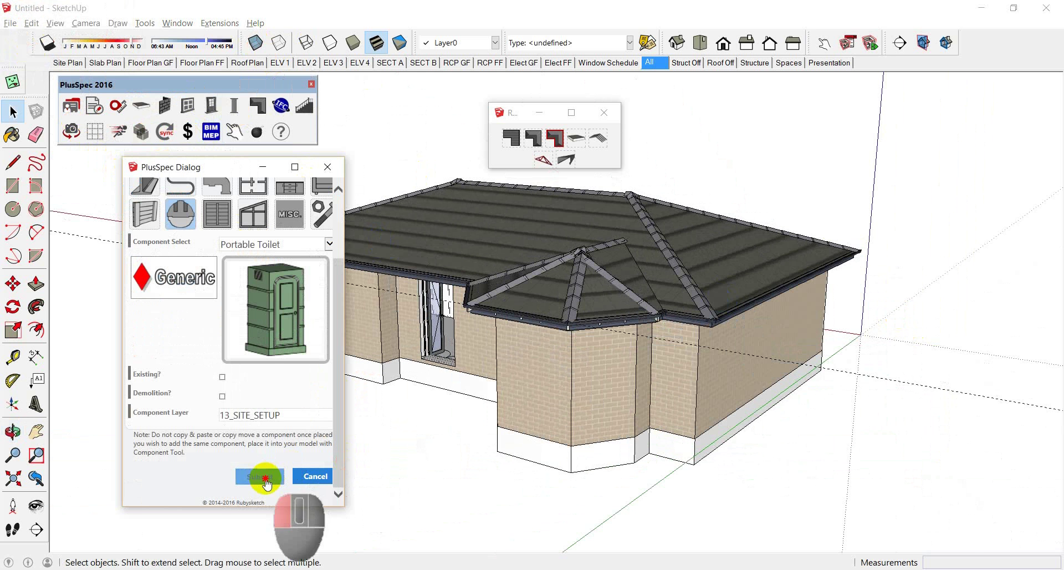
pyautogui.click(259, 475)
pyautogui.click(879, 464)
# Place a Skip Bins site-setup component on the ground in front of the bay, near the portable toilet
pyautogui.scroll(-2, 276, 302)
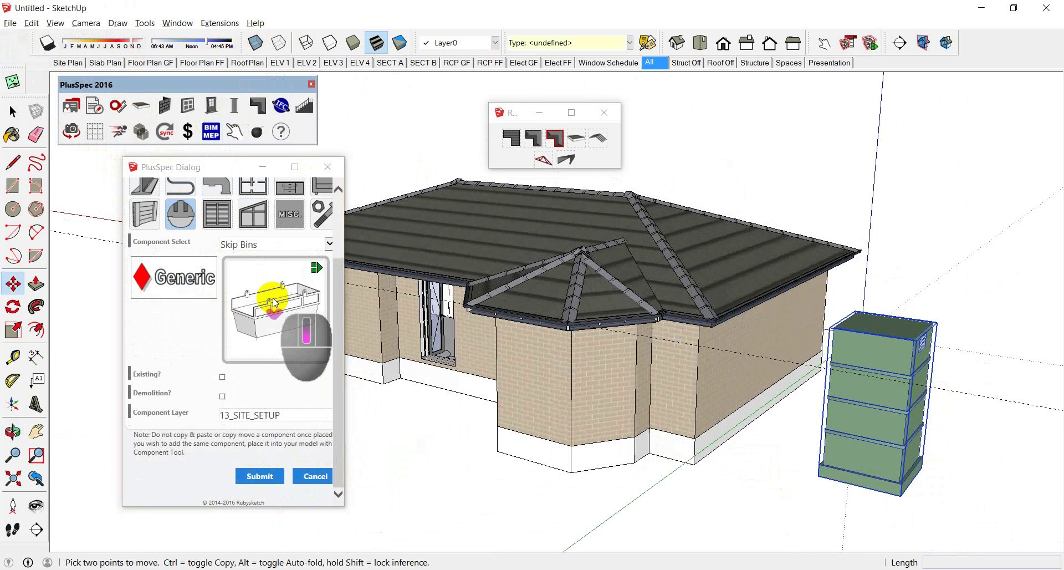
pyautogui.click(259, 475)
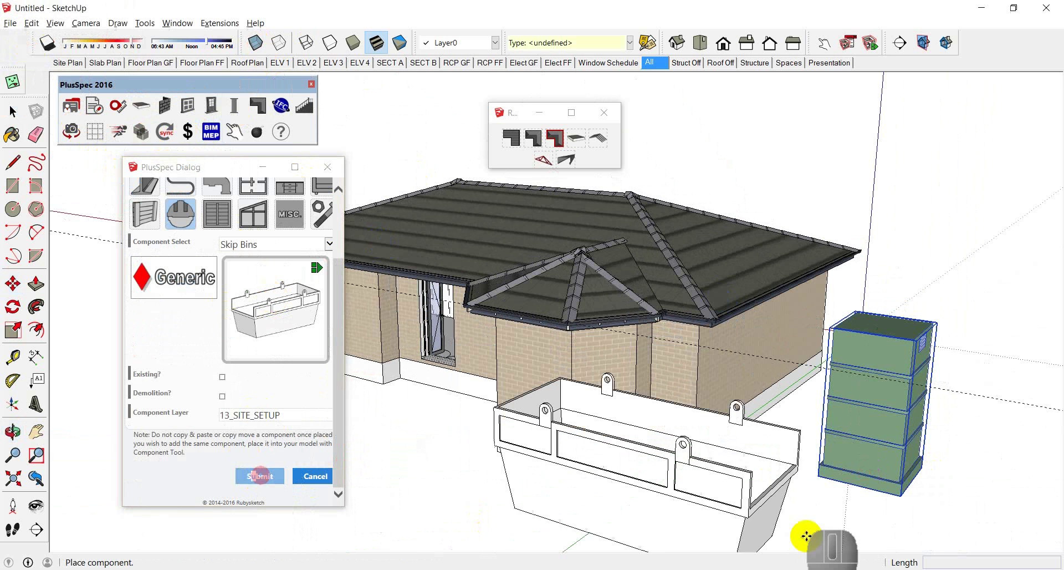
pyautogui.click(497, 474)
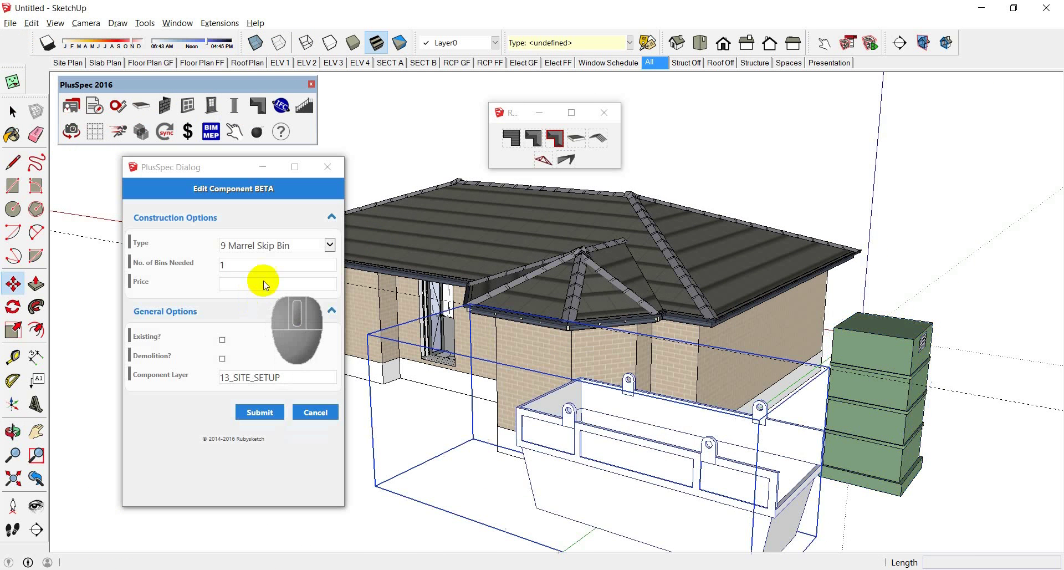
# Change the skip bin's type to 4 Marrel Skip Bin and close its component options
pyautogui.click(321, 248)
pyautogui.click(279, 241)
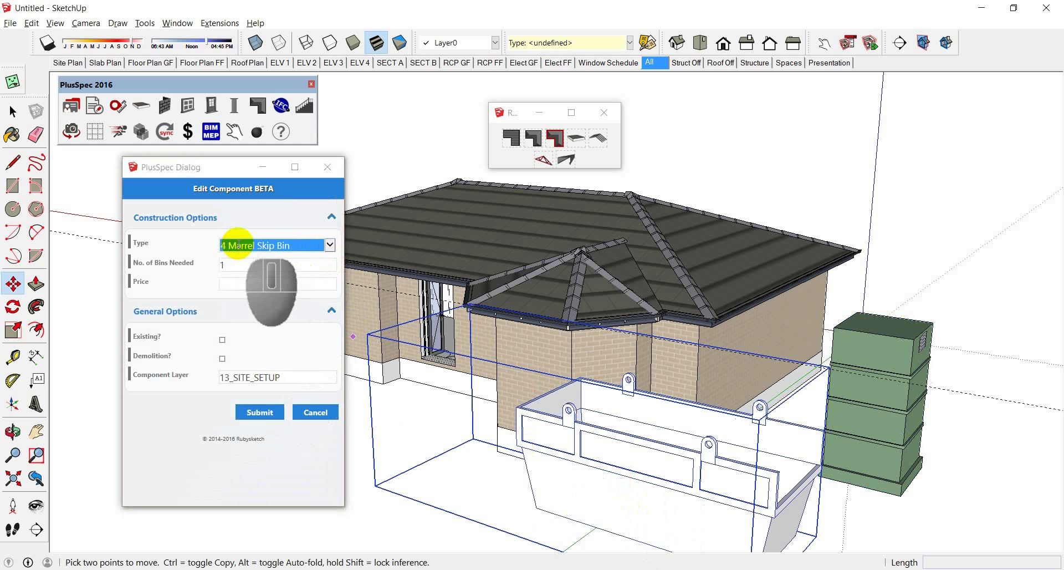
pyautogui.click(259, 412)
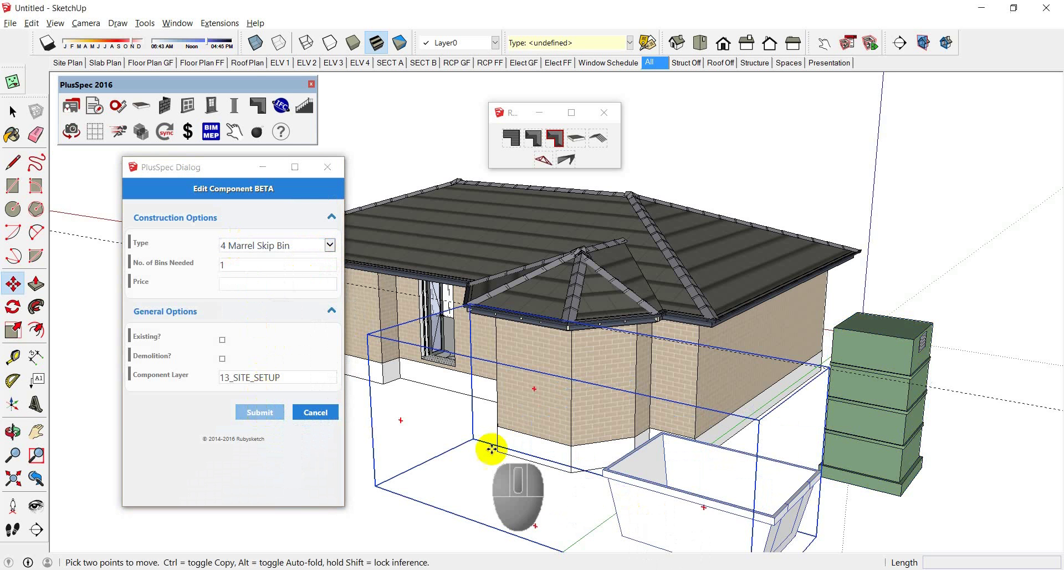
pyautogui.click(295, 240)
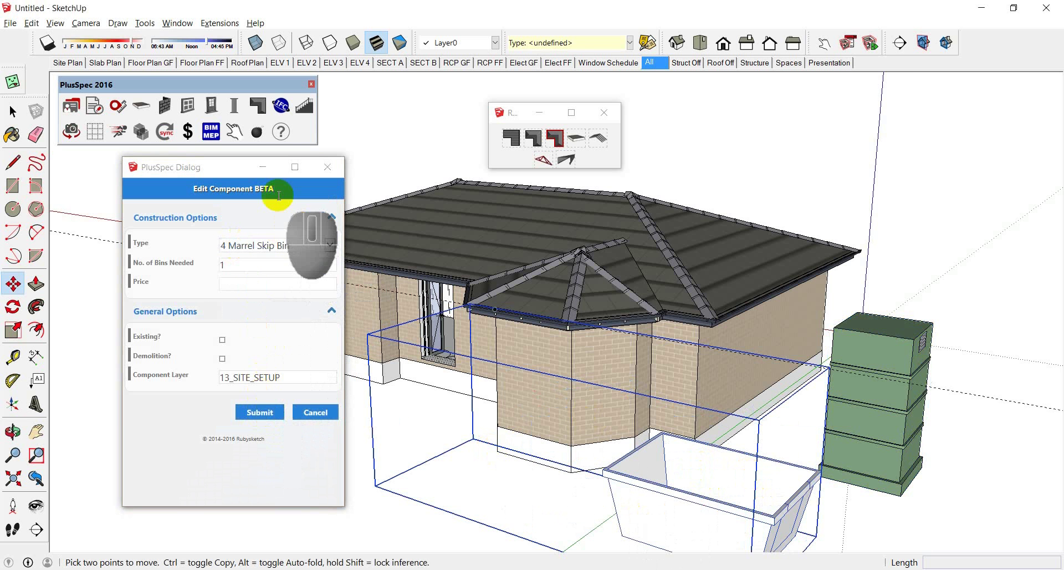
pyautogui.click(327, 166)
# Place a Temporary Safety Fence site-setup component on the ground beside the skip bin
pyautogui.scroll(-1, 284, 303)
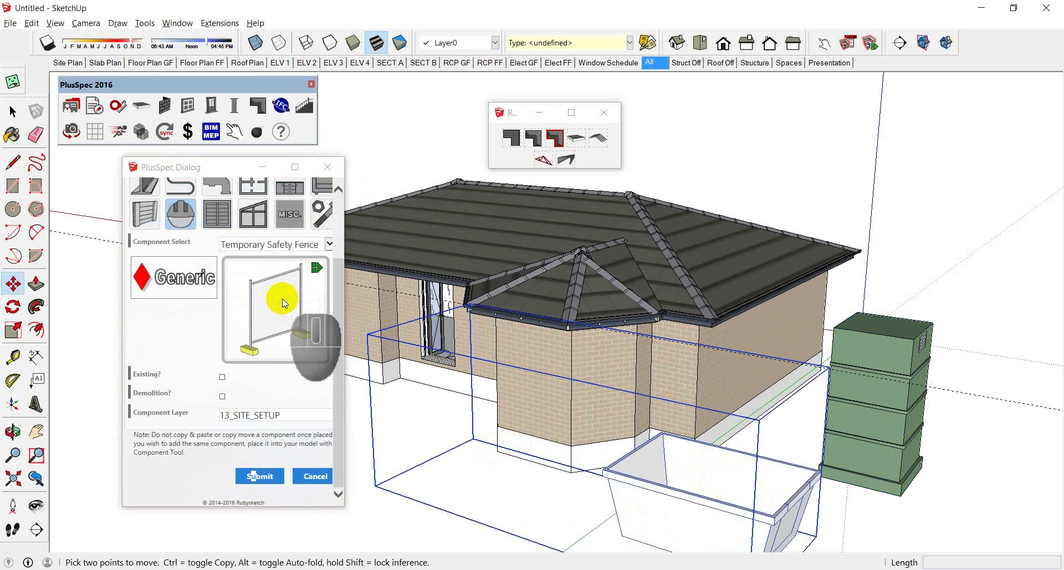
pyautogui.click(258, 475)
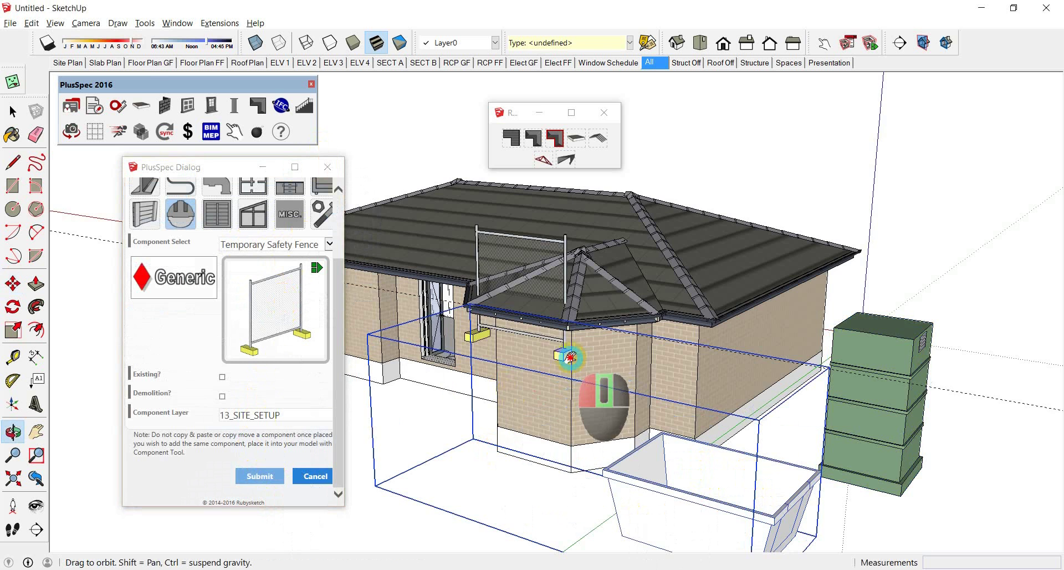
pyautogui.moveTo(568, 367); pyautogui.dragTo(838, 355, button='middle')
pyautogui.click(887, 513)
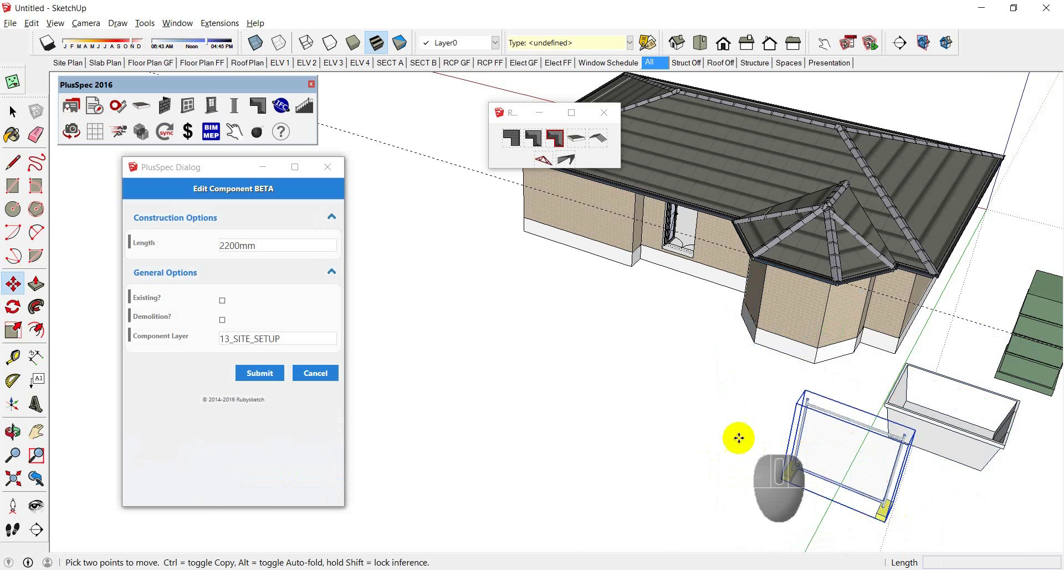
# Set the temporary safety fence's length to 10000 mm
pyautogui.click(267, 246)
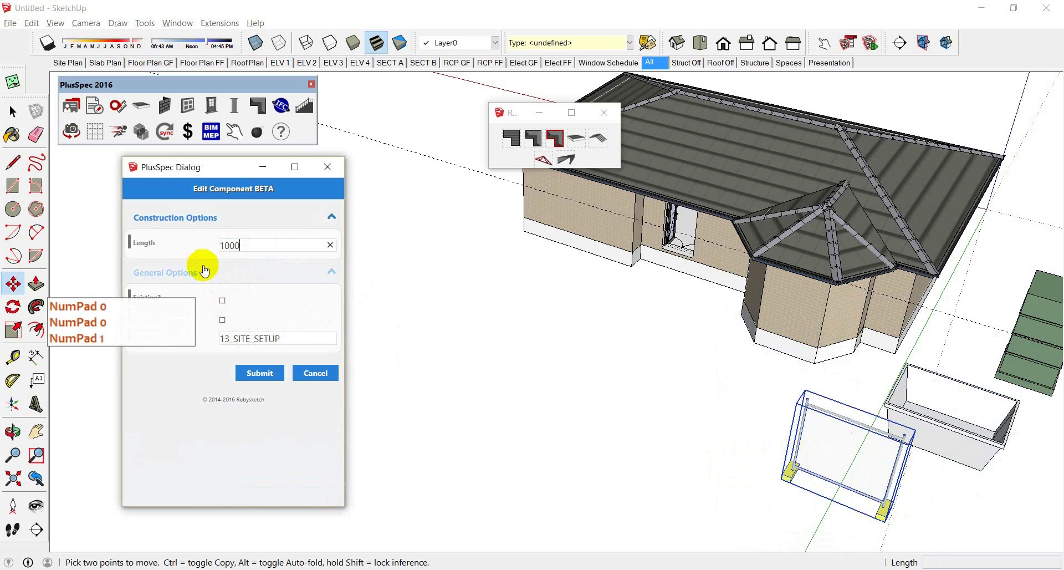
pyautogui.click(260, 373)
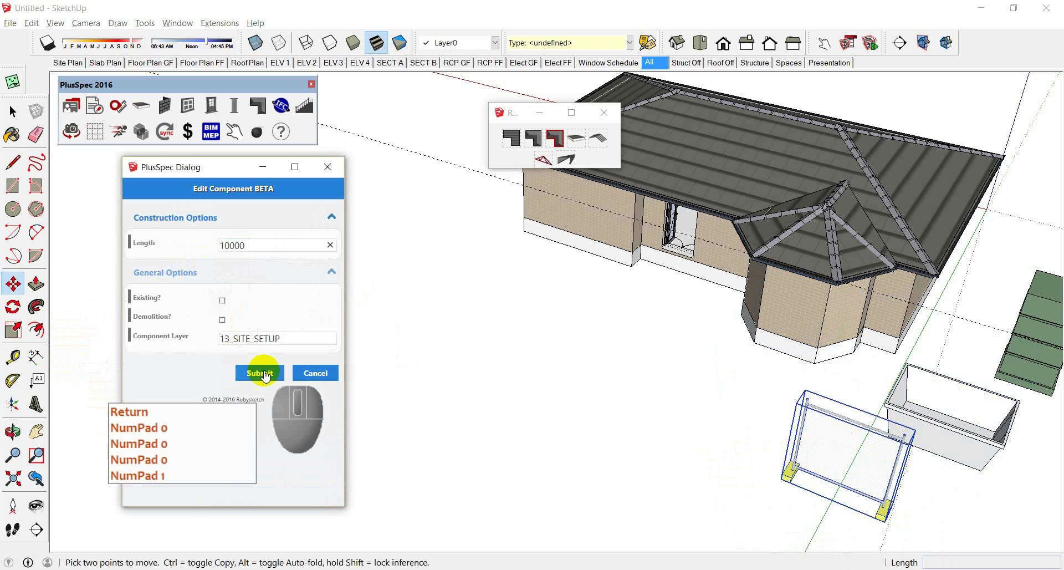
pyautogui.moveTo(577, 324); pyautogui.dragTo(751, 311, button='middle')
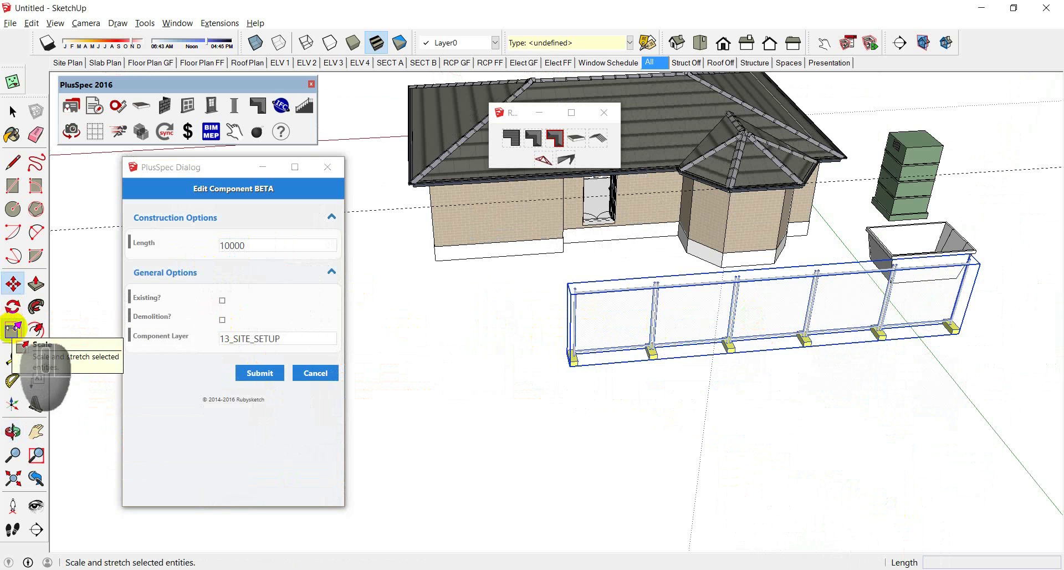
# Stretch the safety fence lengthwise with Scale by a factor of about 1.31 and close its component options
pyautogui.click(13, 330)
pyautogui.moveTo(570, 330); pyautogui.dragTo(432, 209)
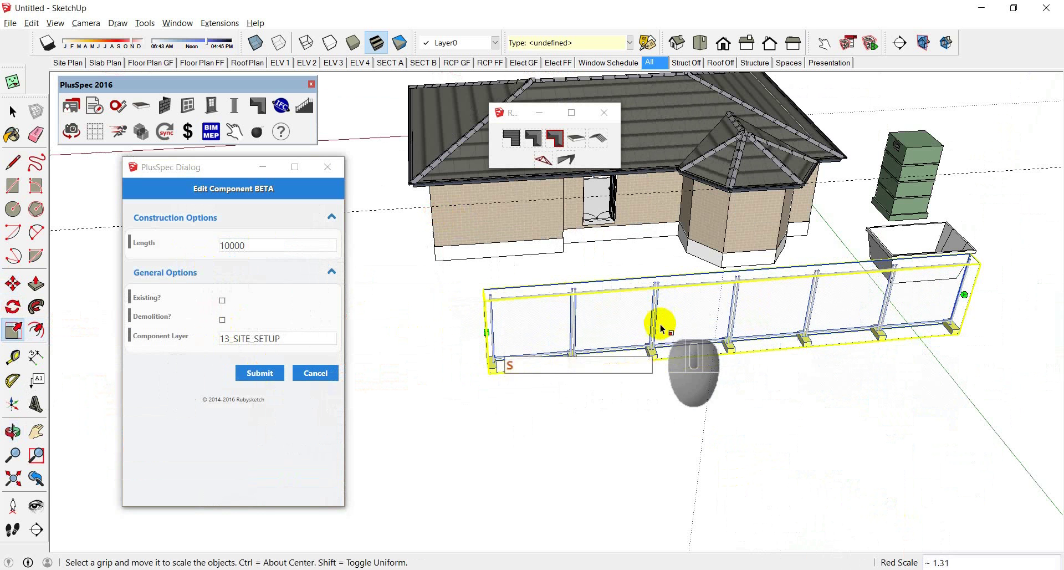
pyautogui.moveTo(661, 328); pyautogui.dragTo(780, 401, button='middle')
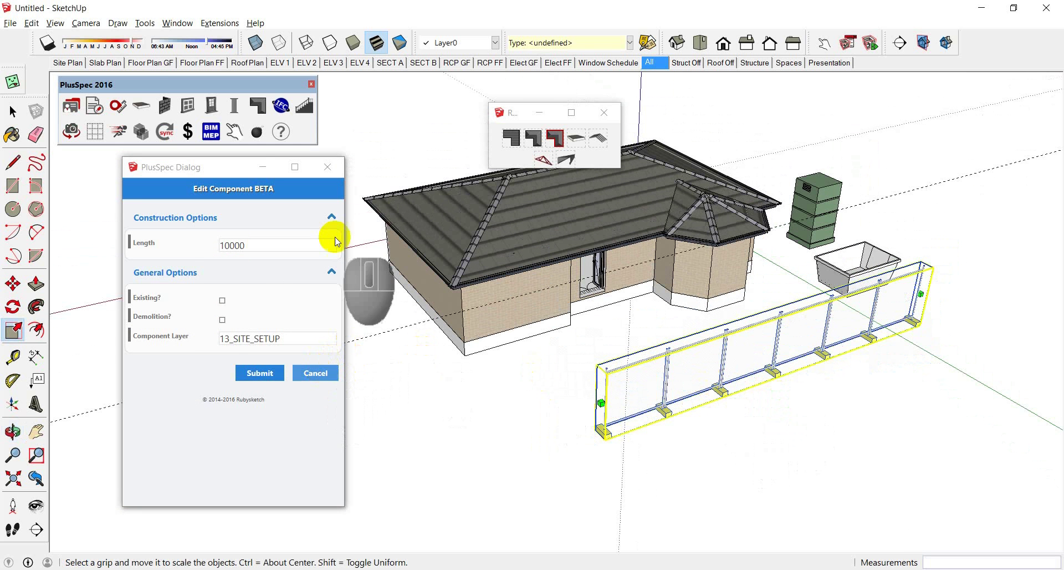
pyautogui.click(328, 169)
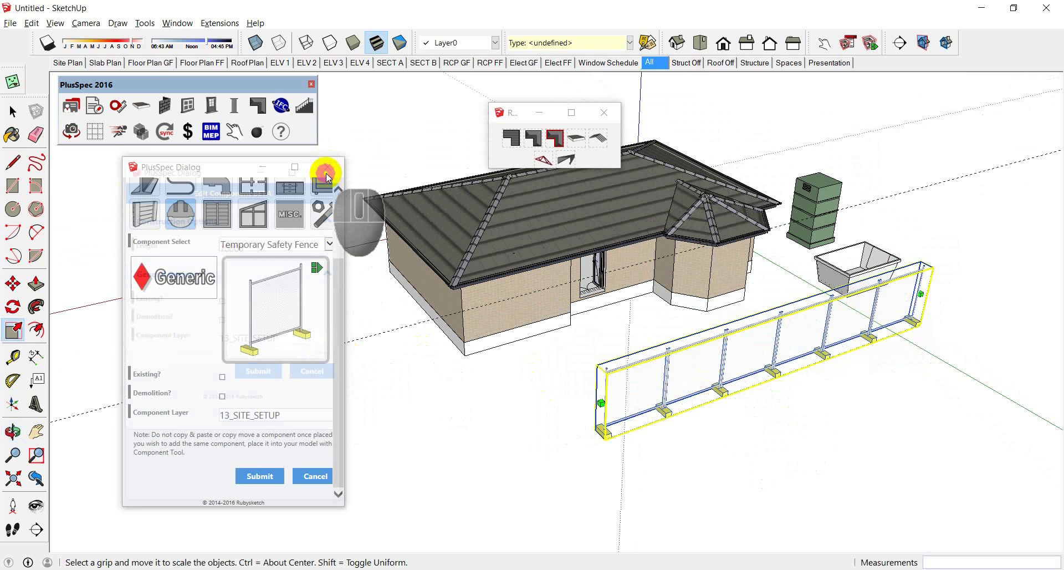
# Place a Sediment Fence site-setup component on the ground in front of the house, outside the safety fence
pyautogui.click(279, 309)
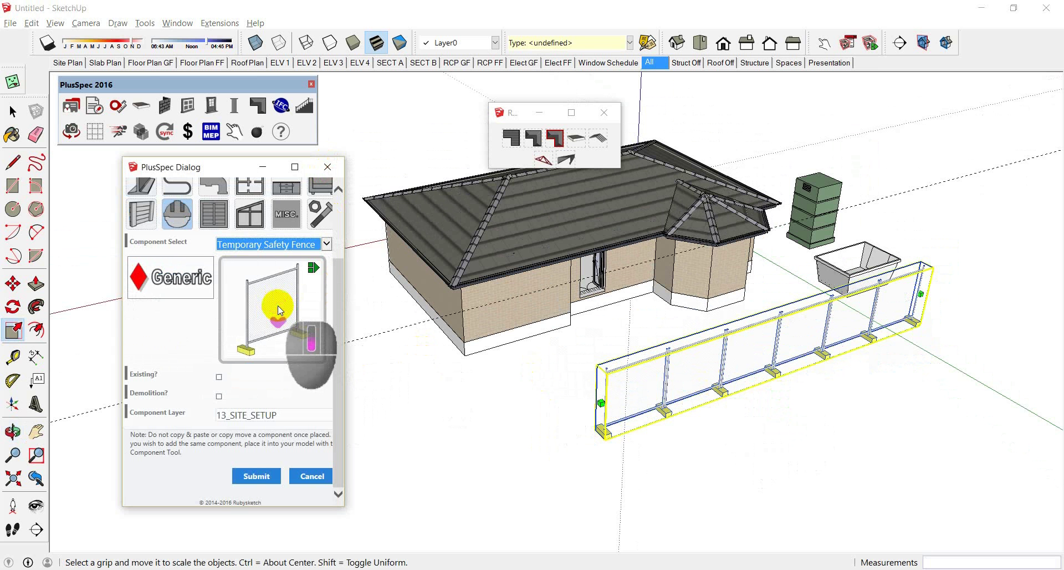
pyautogui.scroll(3, 277, 305)
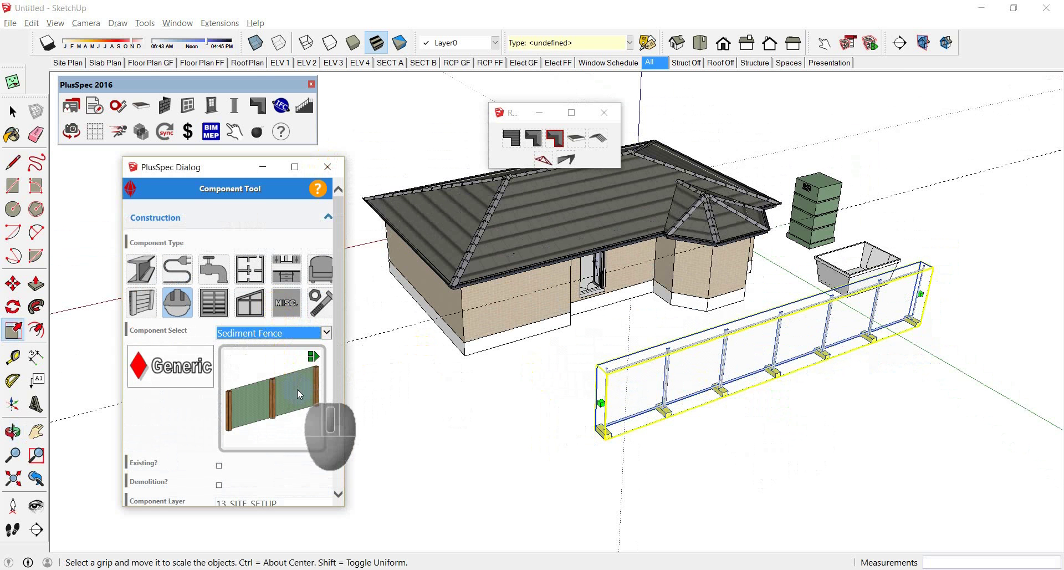
pyautogui.moveTo(340, 366); pyautogui.dragTo(320, 472)
pyautogui.click(257, 469)
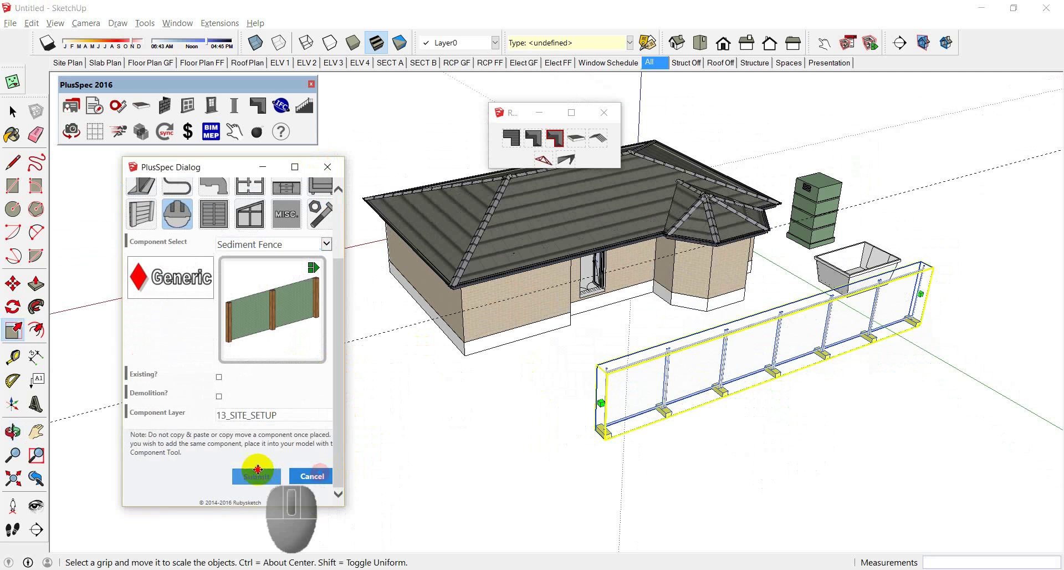
pyautogui.click(529, 480)
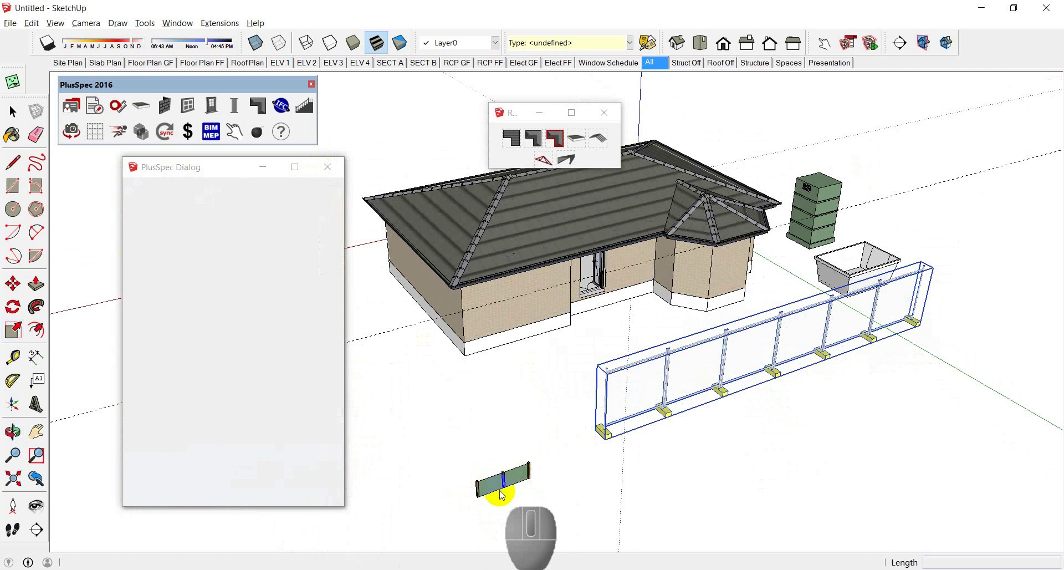
# Stretch the sediment fence lengthwise with Scale by a factor of about 11.67, past the safety fence, and close its component options
pyautogui.press('s')
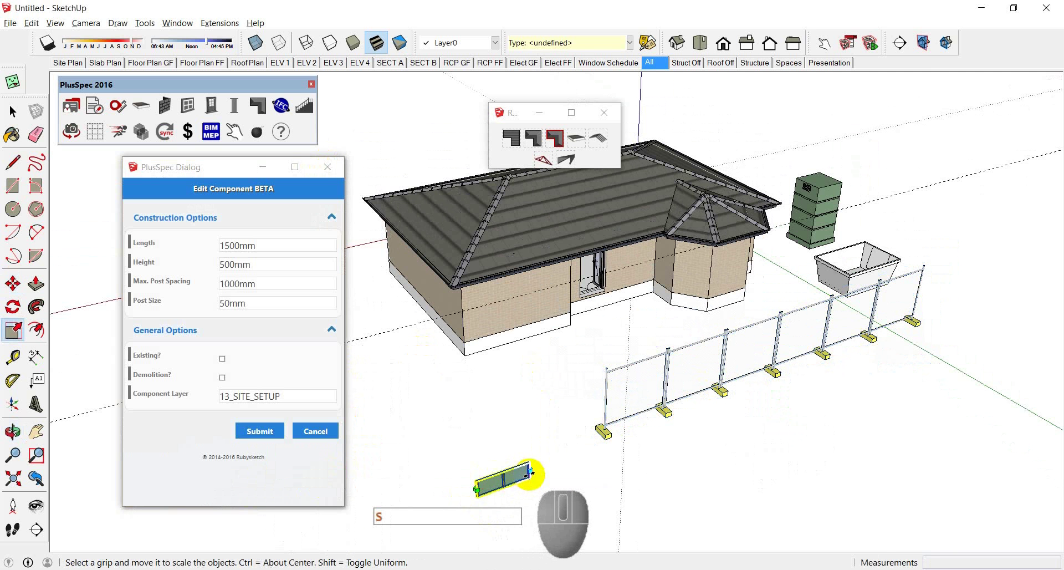
pyautogui.moveTo(529, 470); pyautogui.dragTo(876, 433)
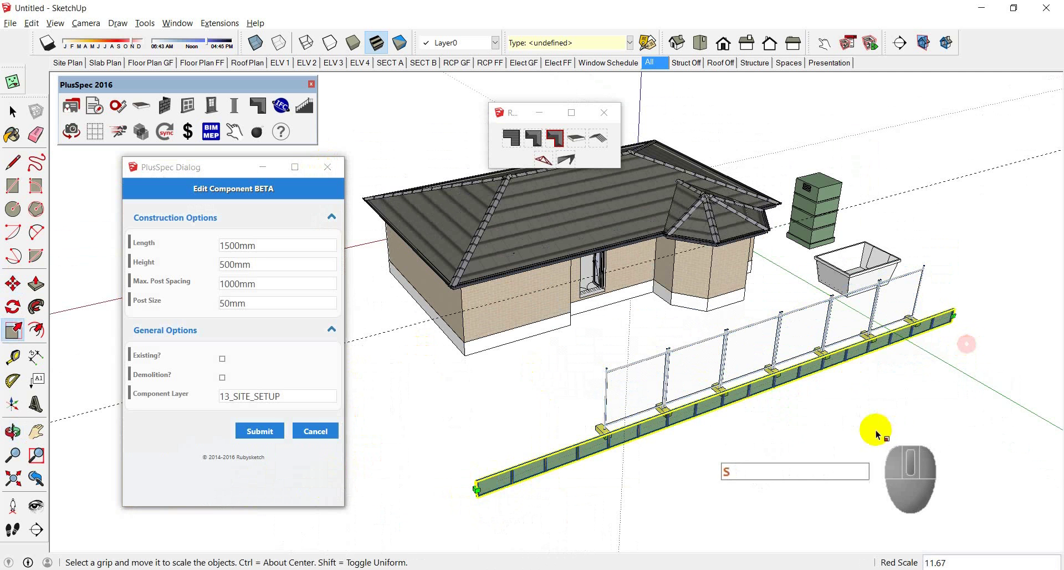
pyautogui.press('space')
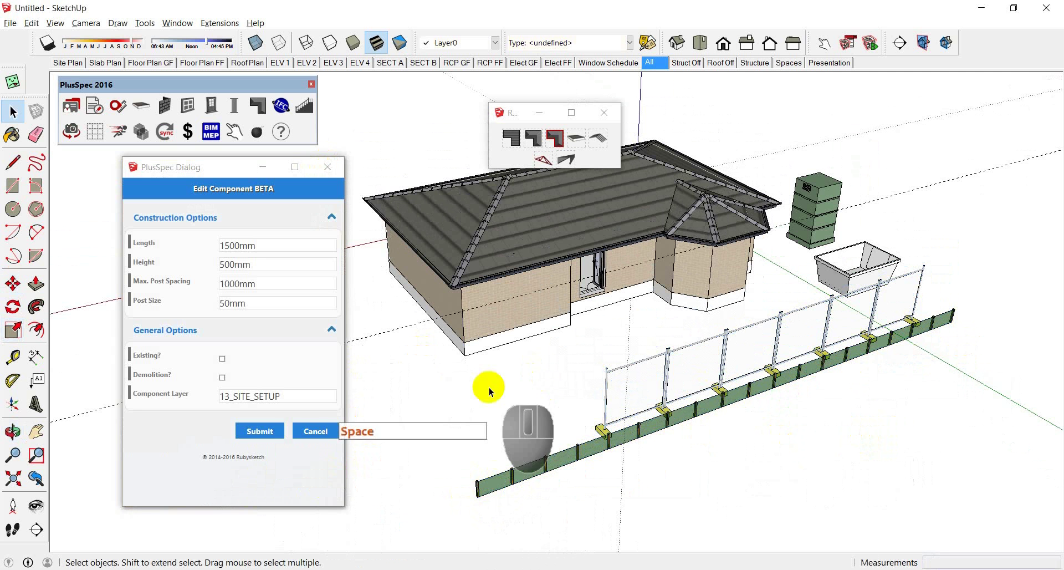
pyautogui.click(324, 431)
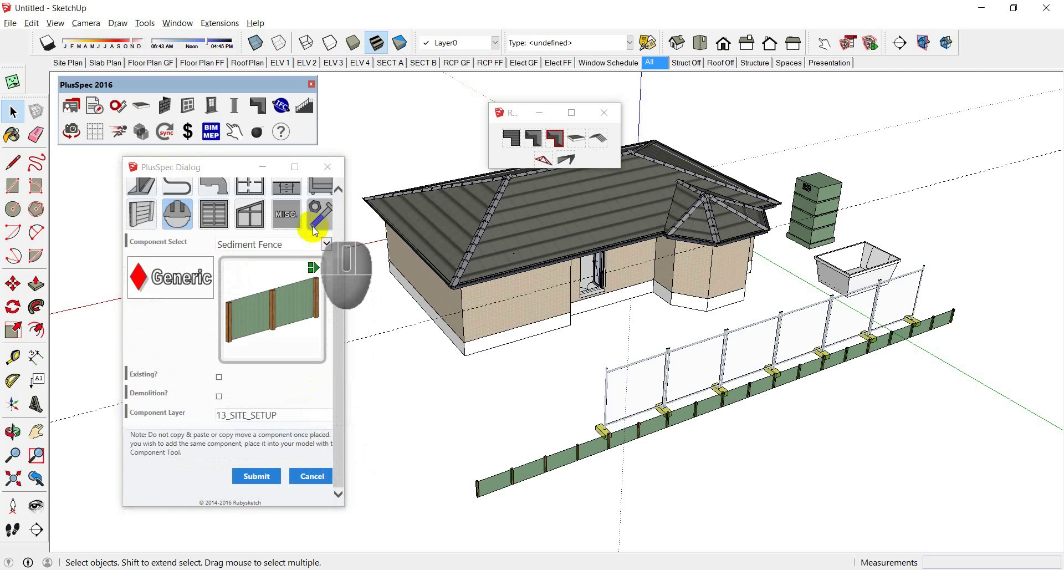
# Place a Frame Hardware allowance component on the ground near the house corner and close the Component Tool dialog
pyautogui.click(320, 219)
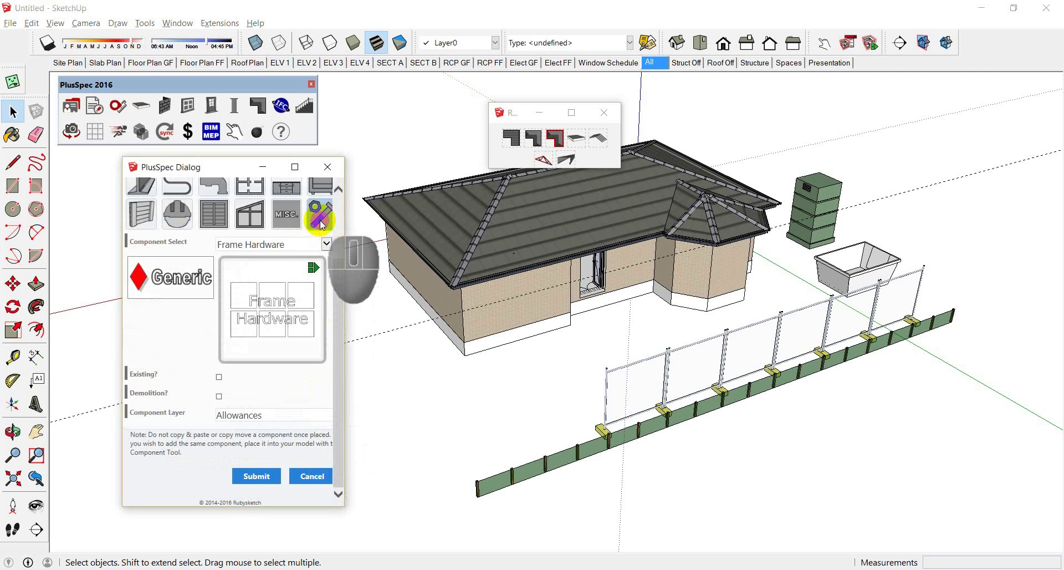
pyautogui.click(276, 472)
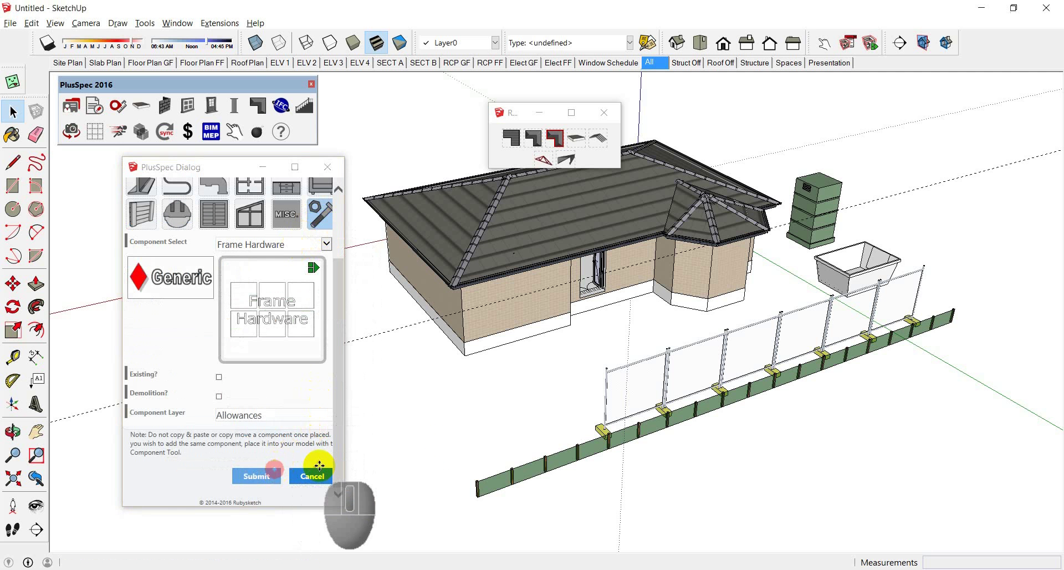
pyautogui.click(474, 428)
pyautogui.scroll(8, 474, 443)
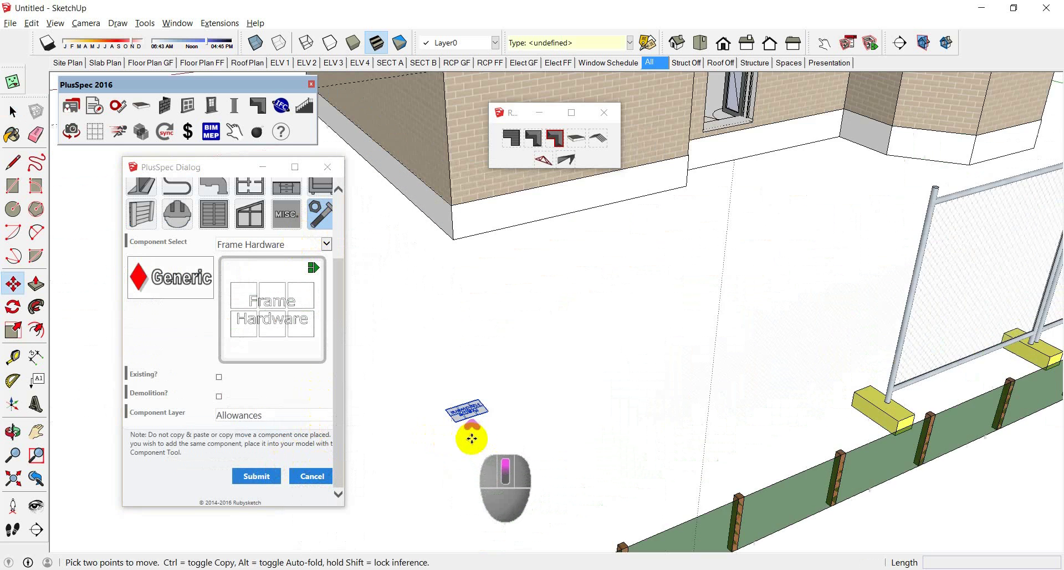
pyautogui.click(328, 167)
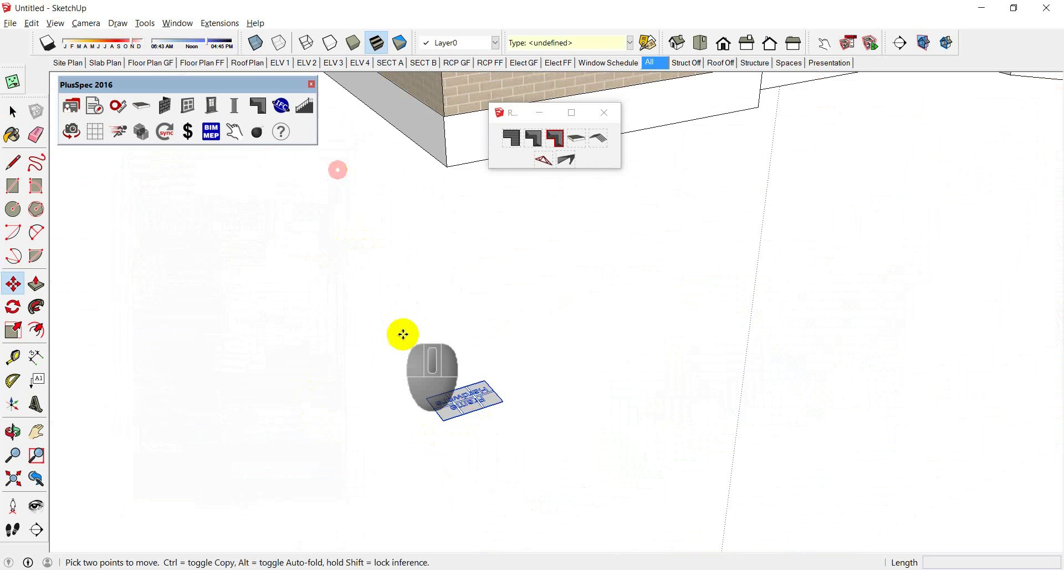
# Set the Frame Hardware component's Dyna Bolts size to 150x12 mm, apply the change and close its options
pyautogui.rightClick(481, 409)
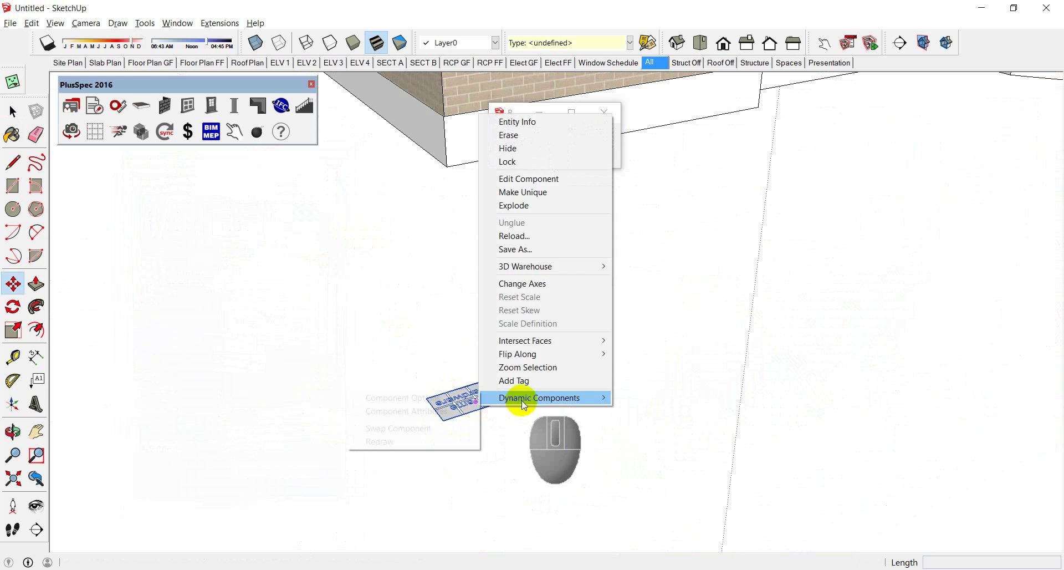
pyautogui.click(447, 397)
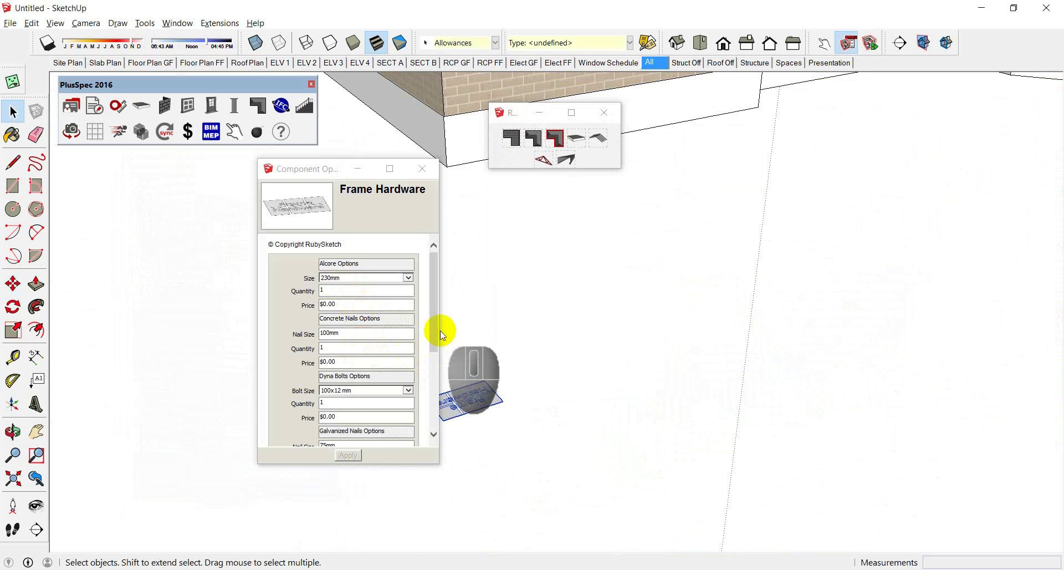
pyautogui.moveTo(434, 336); pyautogui.dragTo(434, 356)
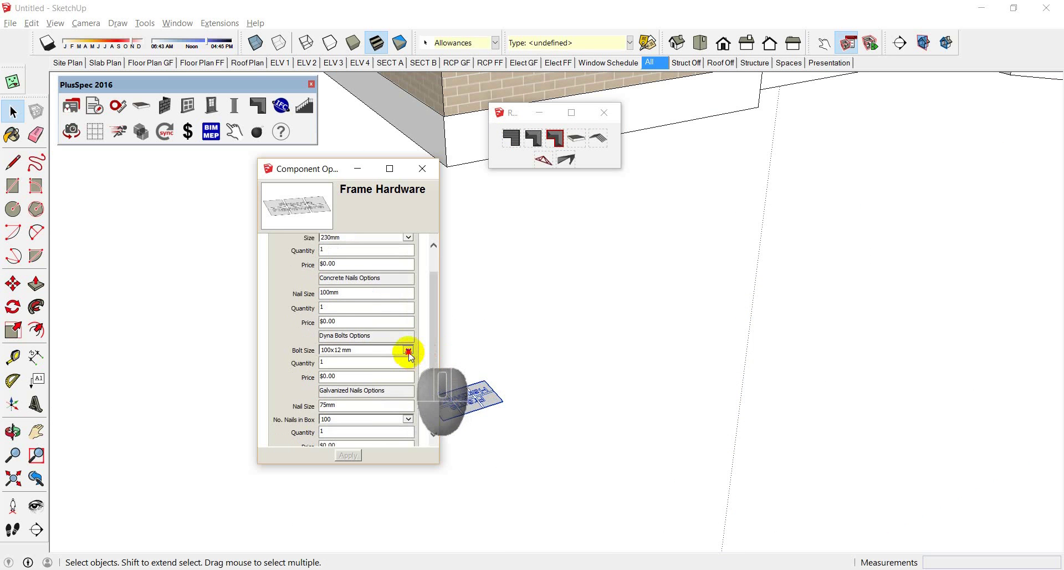
pyautogui.click(408, 350)
pyautogui.click(383, 357)
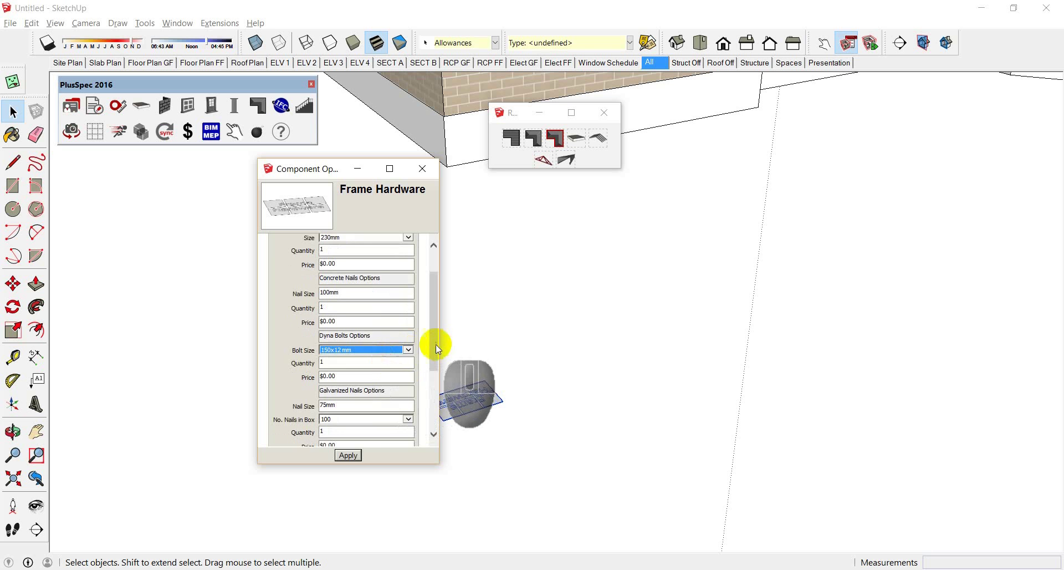
pyautogui.moveTo(436, 344); pyautogui.dragTo(431, 402)
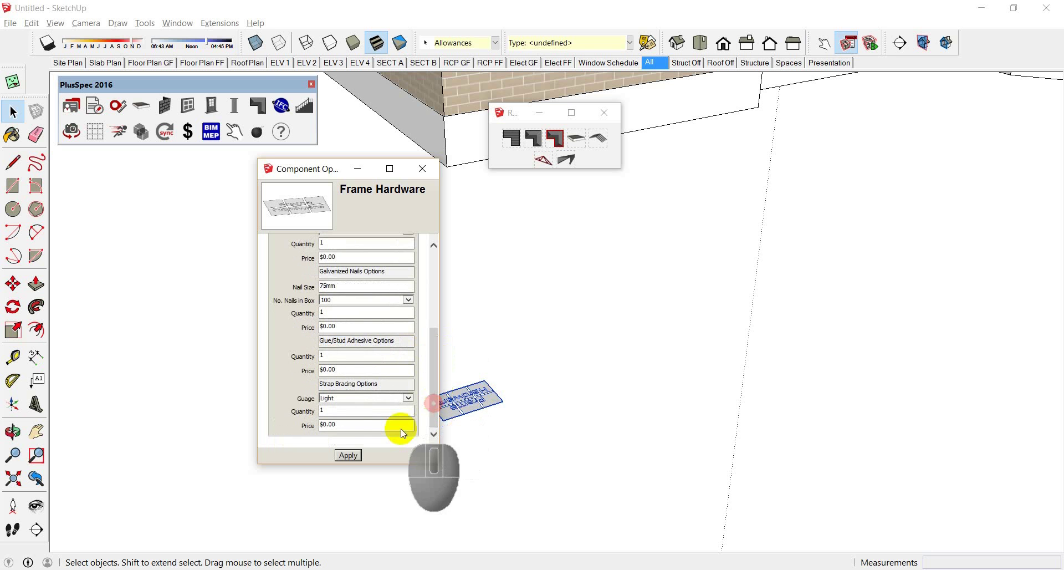
pyautogui.click(348, 455)
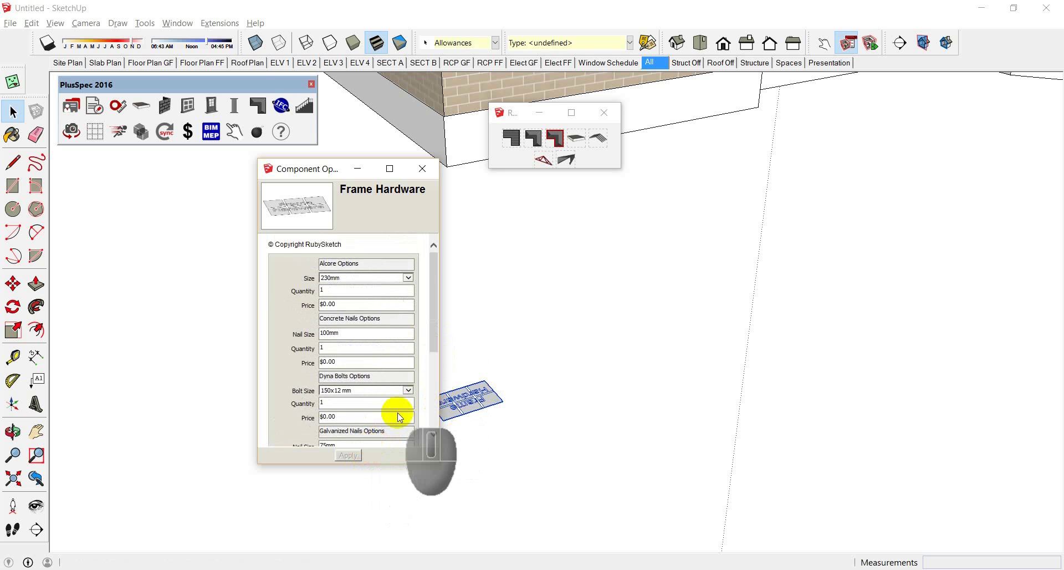
pyautogui.click(423, 169)
# Draw a rectangle about 1659 by 1546 mm on the ground beside the house's end wall
pyautogui.moveTo(490, 382); pyautogui.dragTo(400, 375, button='middle')
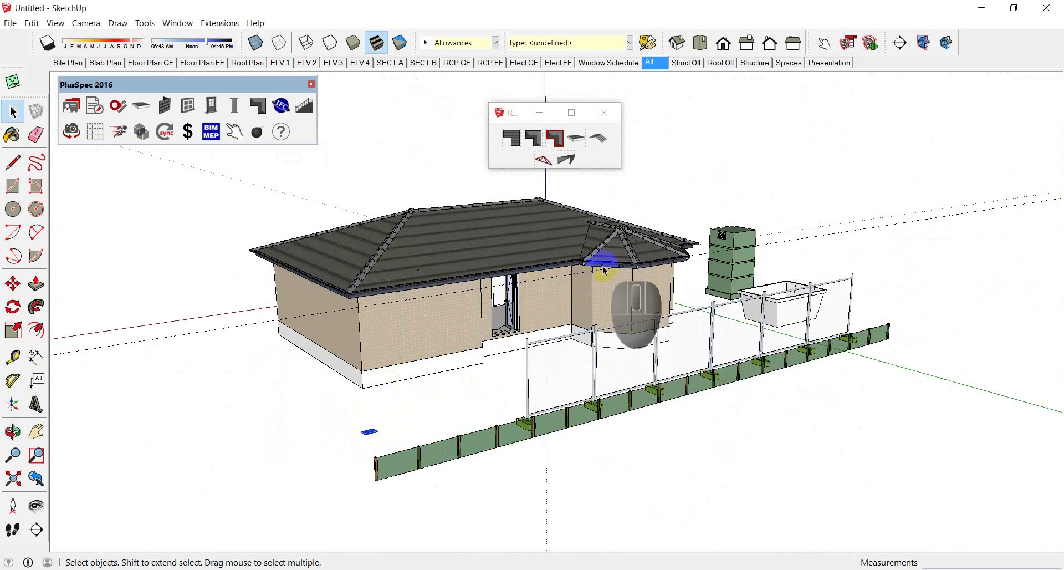
pyautogui.moveTo(444, 298); pyautogui.dragTo(641, 332, button='middle')
pyautogui.press('r')
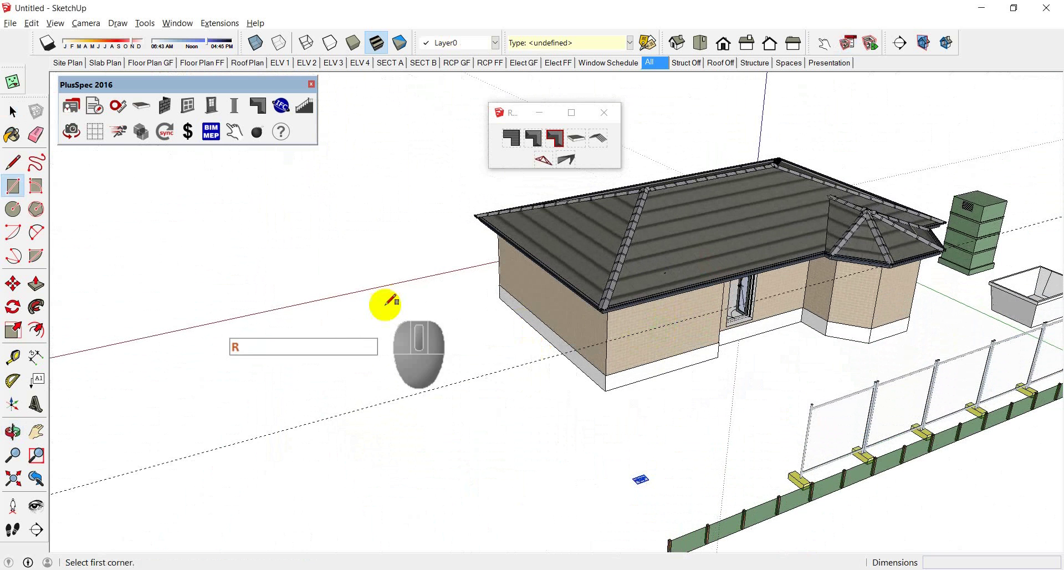
pyautogui.click(376, 322)
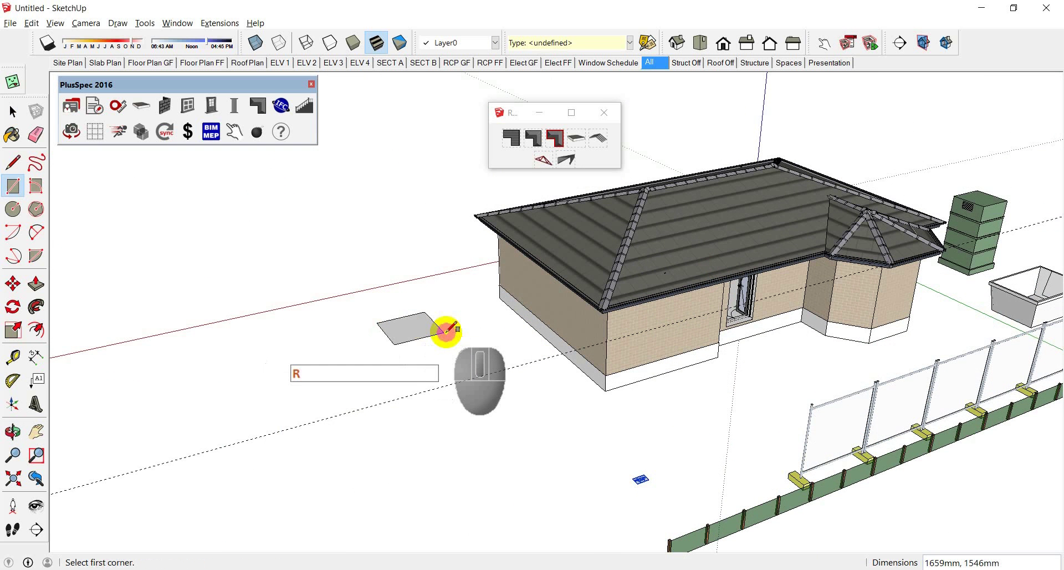
pyautogui.press('space')
# Extrude the rectangle upward with Push/Pull into a box standing beside the house
pyautogui.scroll(4, 440, 332)
pyautogui.press('p')
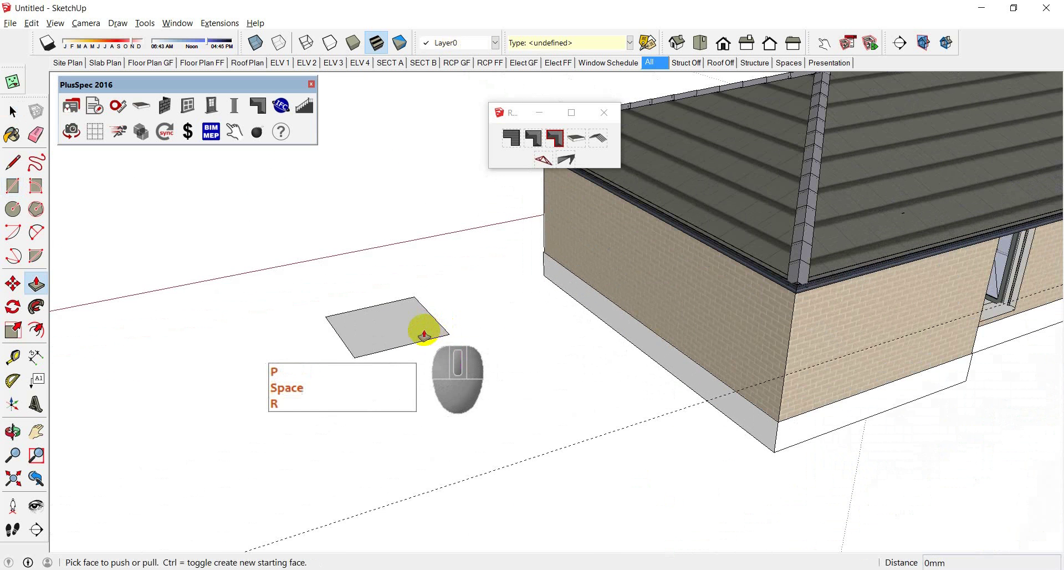
pyautogui.click(421, 328)
pyautogui.click(437, 209)
pyautogui.moveTo(408, 242); pyautogui.dragTo(440, 314, button='middle')
pyautogui.press('space')
# Select the whole box, start the PlusSpec BIM Tool on it and name the item "water feature"
pyautogui.tripleClick(438, 315)
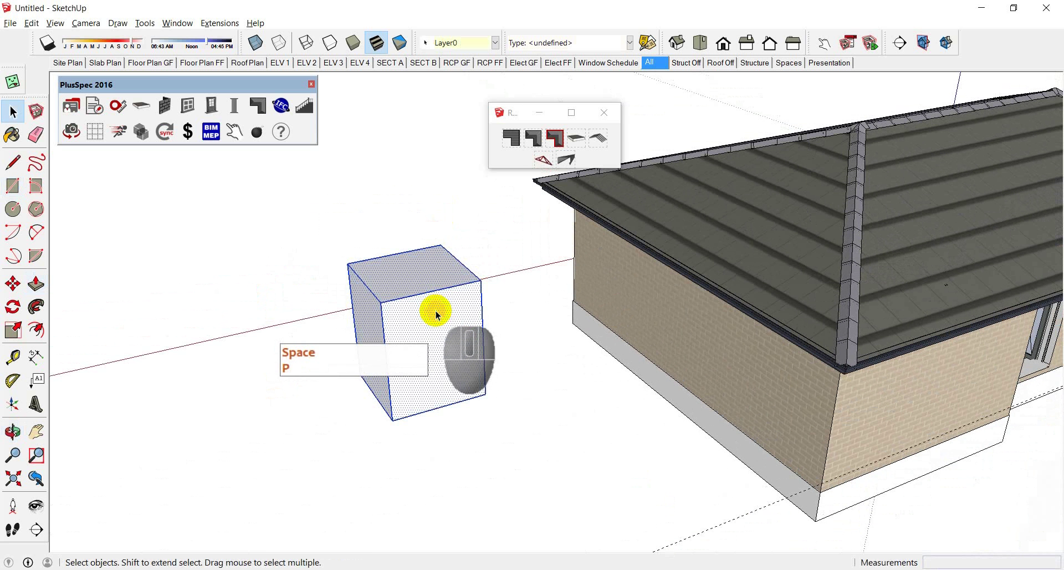
pyautogui.click(209, 142)
pyautogui.click(19, 39)
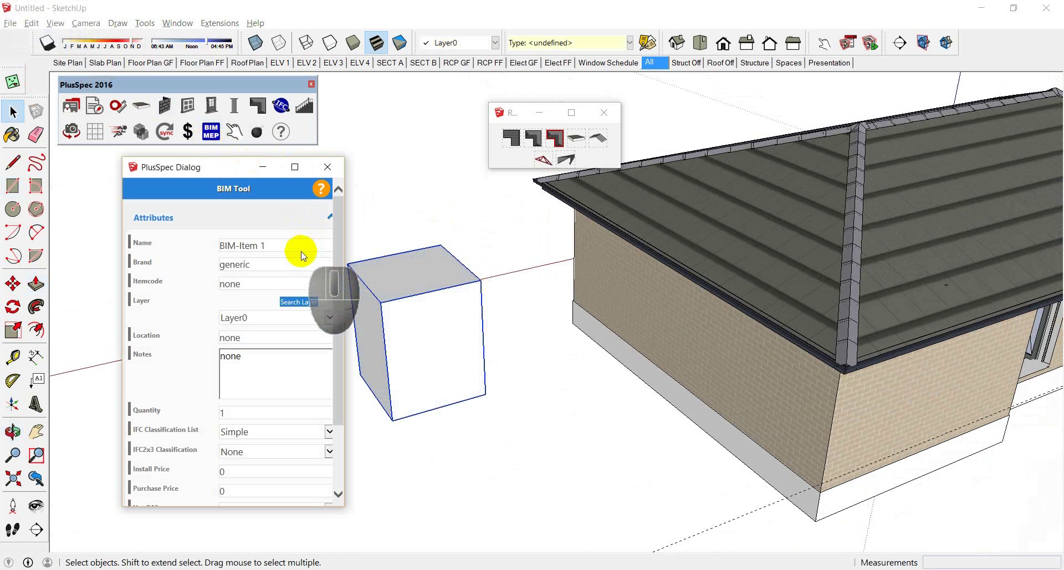
pyautogui.moveTo(299, 249); pyautogui.dragTo(230, 260)
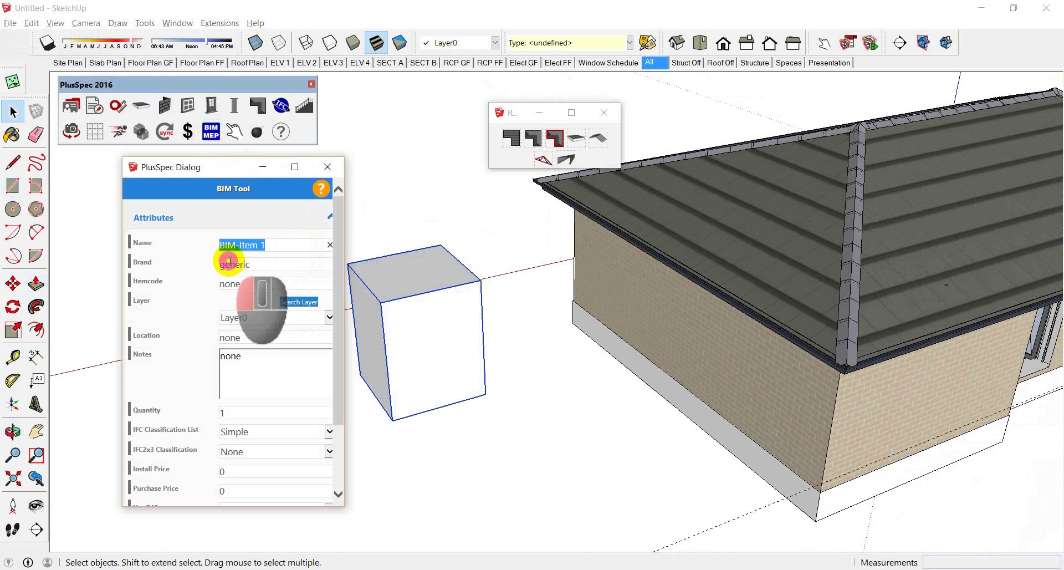
pyautogui.write('water feature')
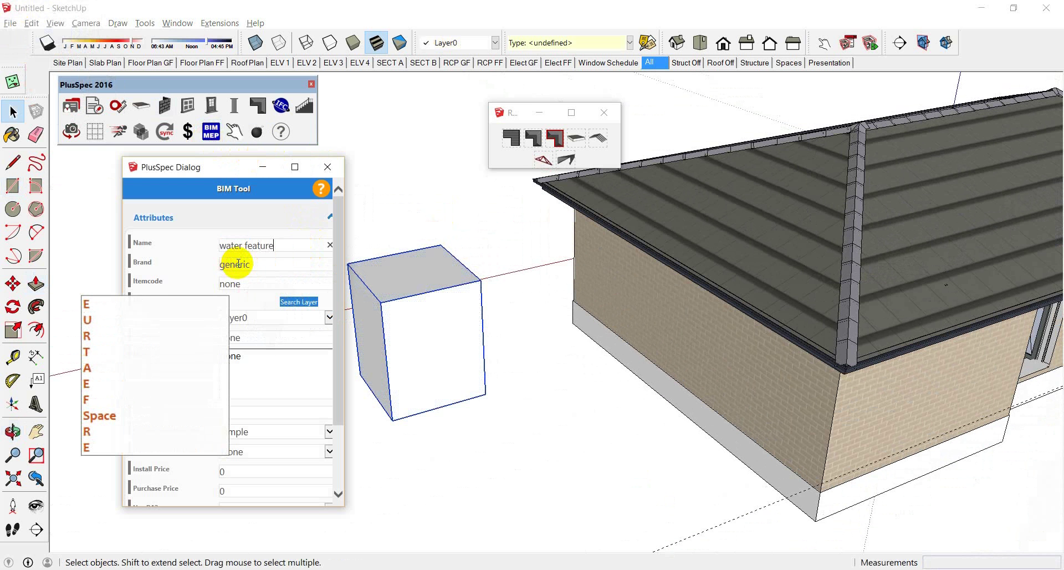
# Set the water feature's itemcode to "special" and its location to "side yard"
pyautogui.click(241, 272)
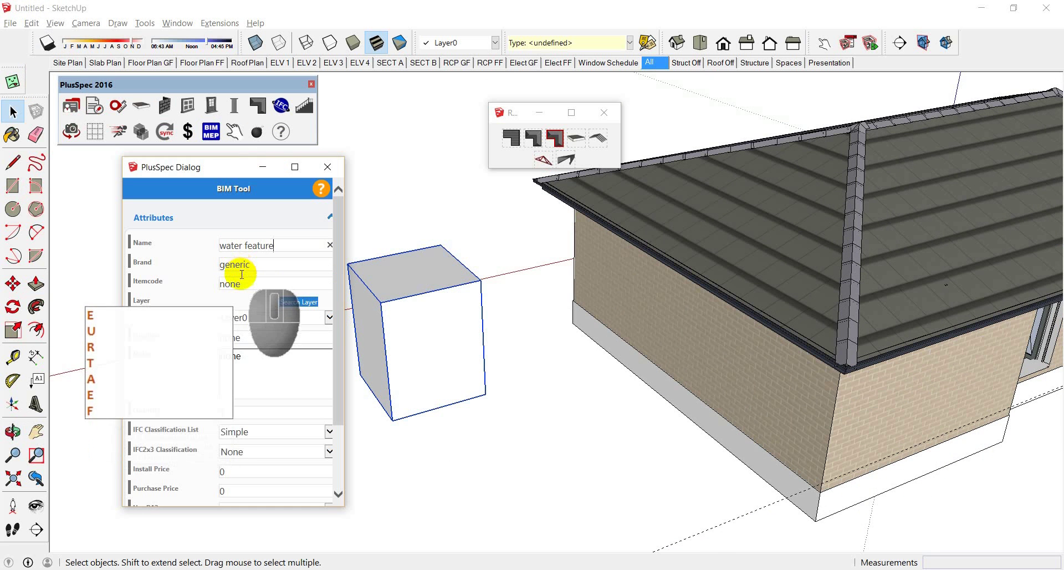
pyautogui.doubleClick(222, 286)
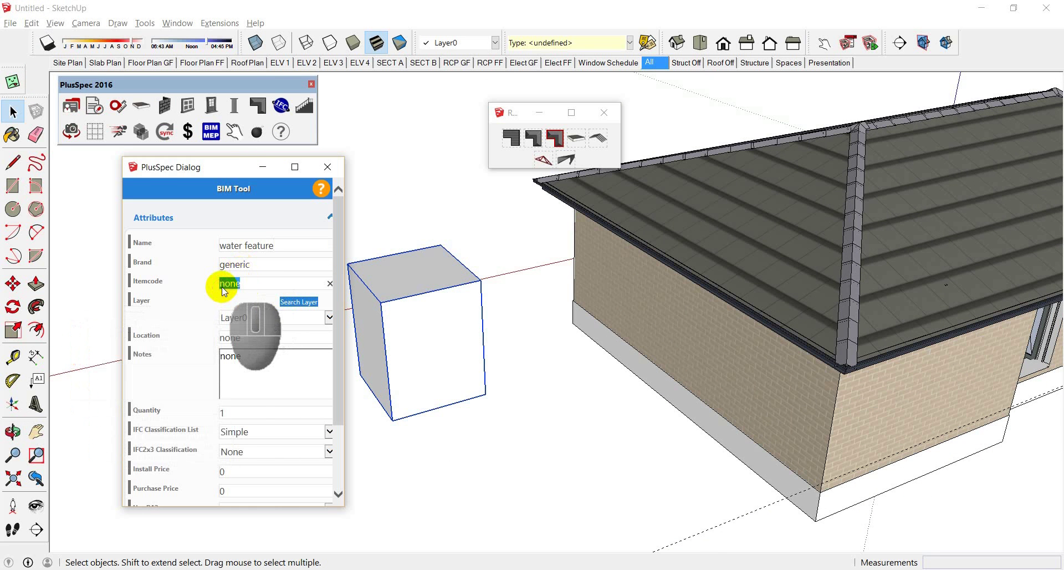
pyautogui.write('special')
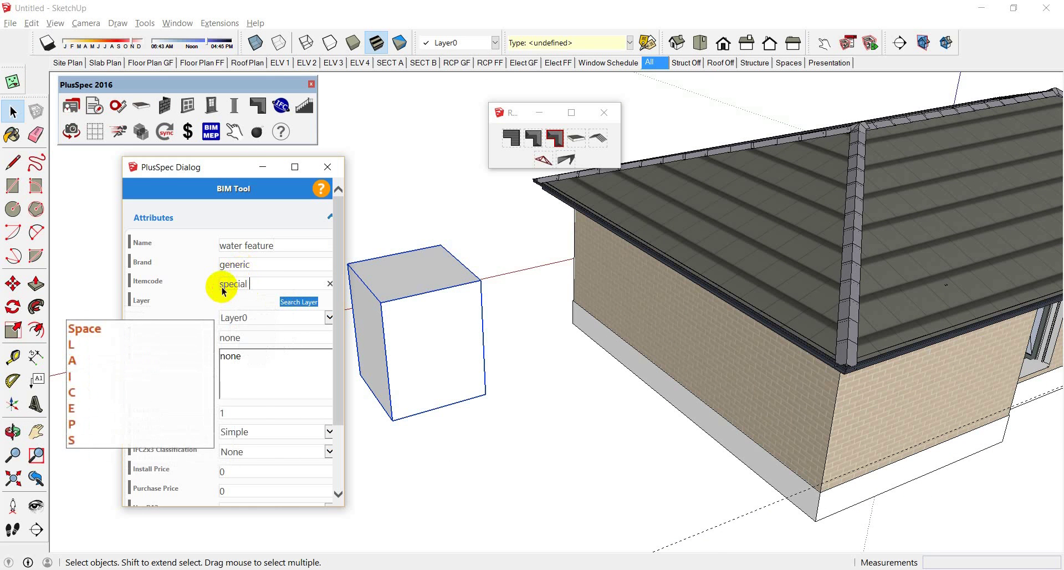
pyautogui.click(228, 560)
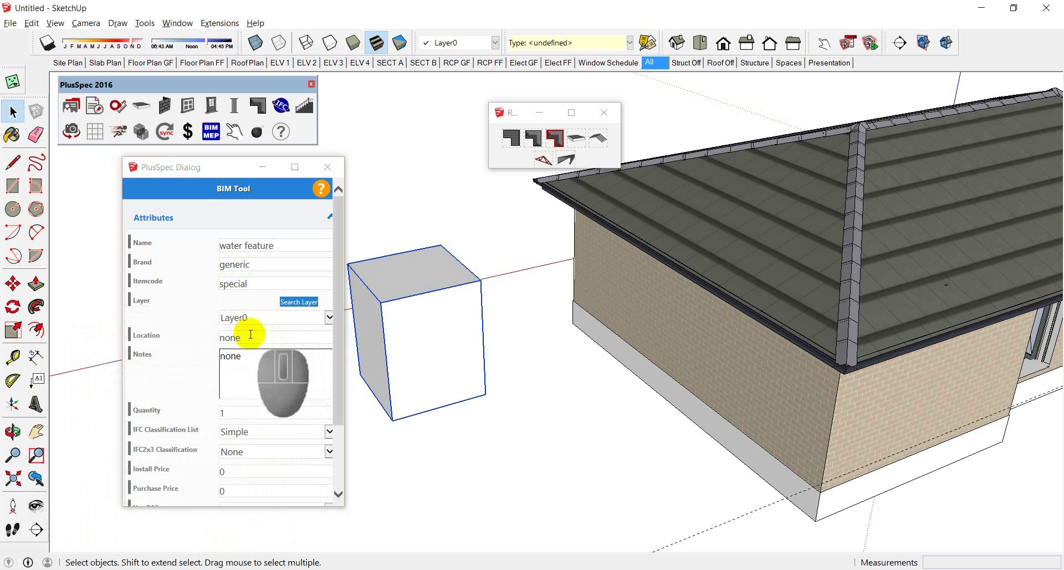
pyautogui.doubleClick(224, 337)
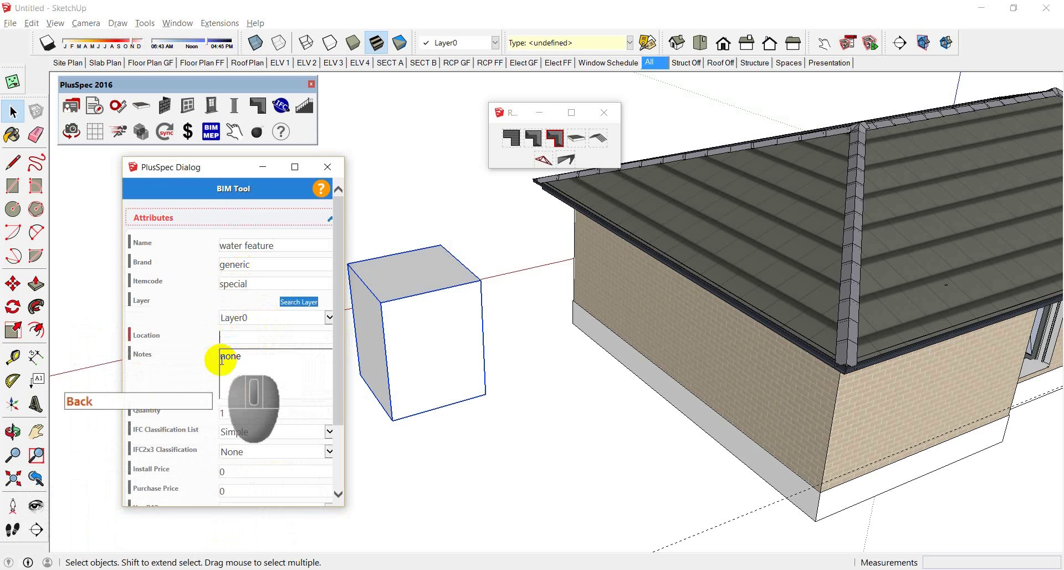
pyautogui.write('side yard')
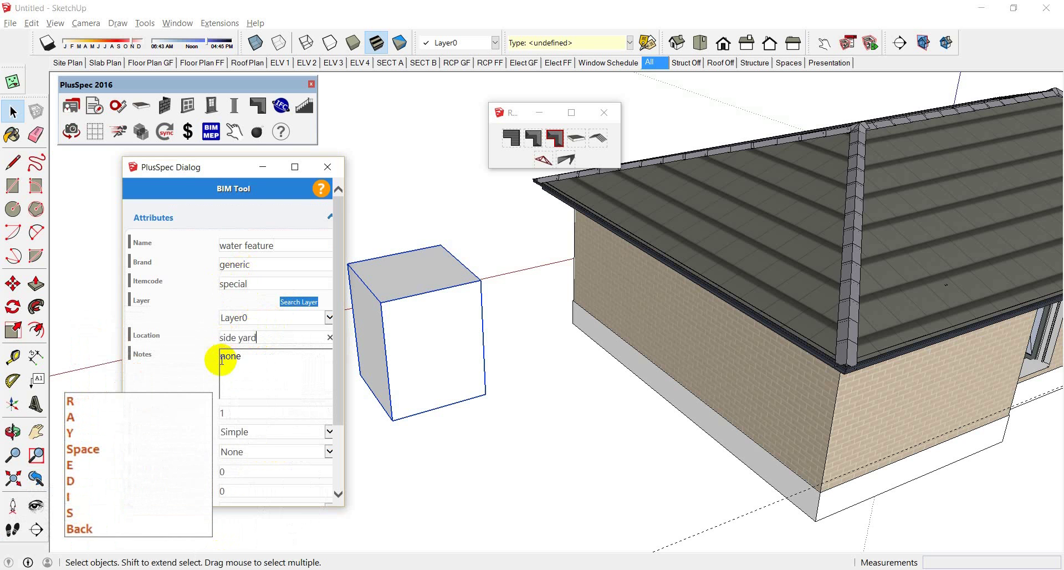
# Enter "this is is a special water feature" as the notes for the BIM item
pyautogui.doubleClick(222, 359)
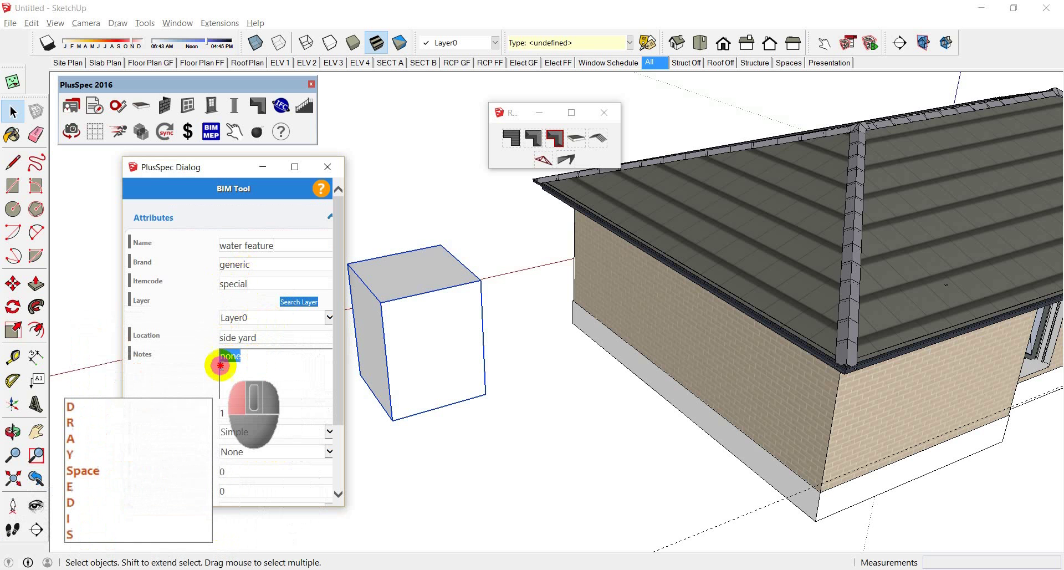
pyautogui.write('this is is a special wa')
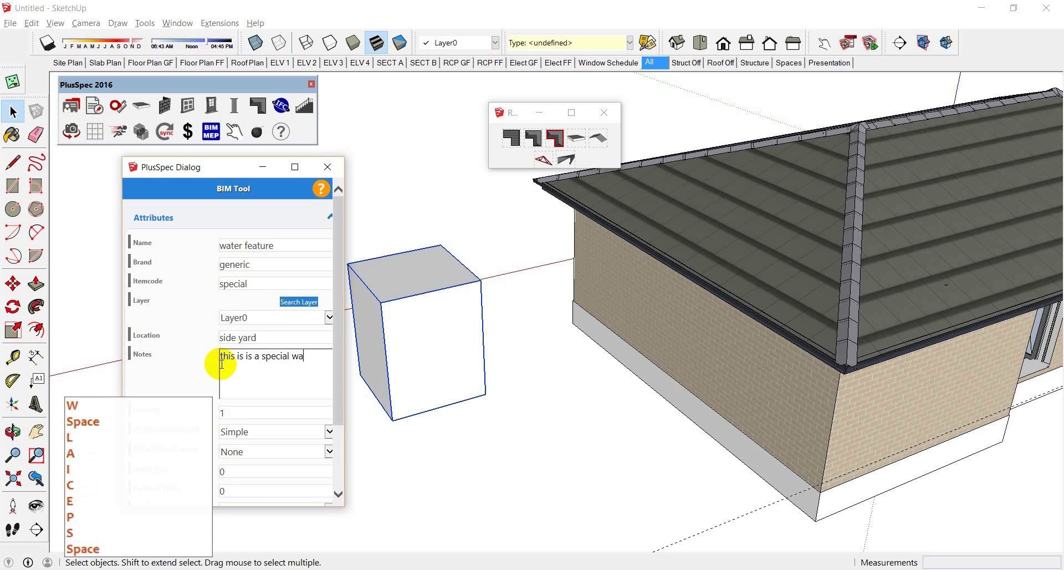
pyautogui.write('ture')
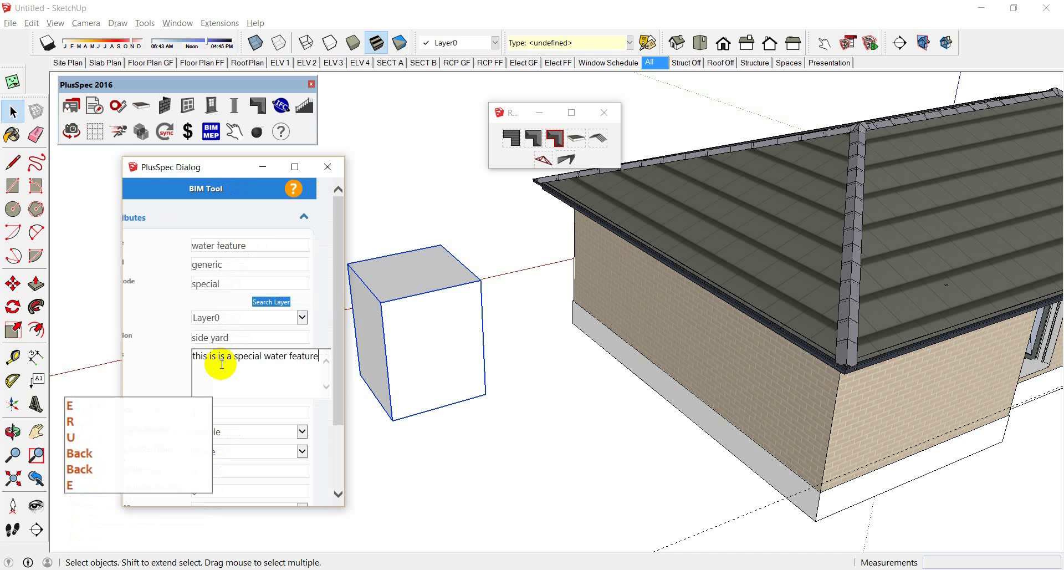
# Set the water feature's install price to 300 and purchase price to 450, and submit the BIM attributes
pyautogui.click(334, 337)
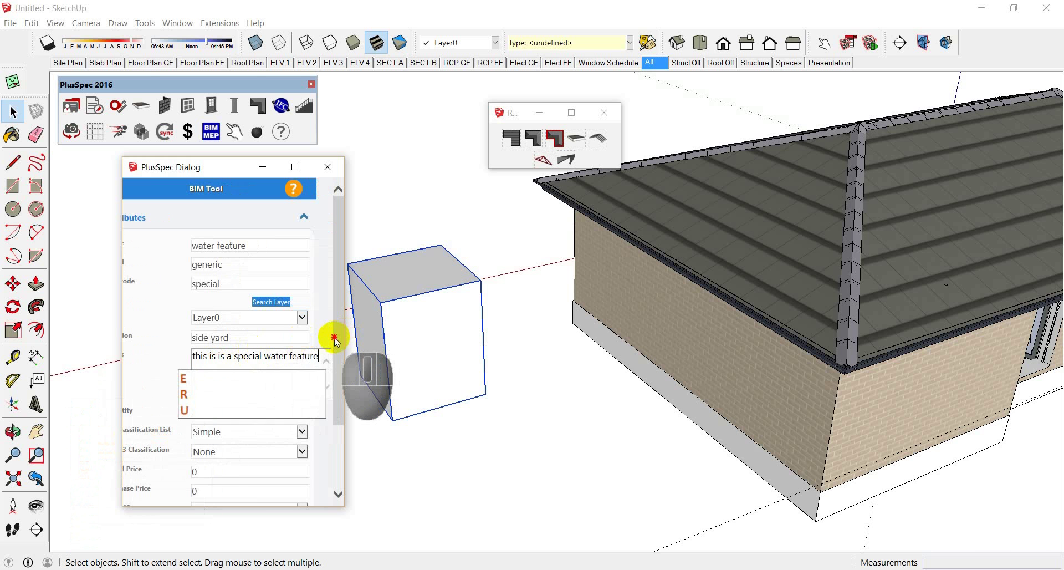
pyautogui.moveTo(334, 336); pyautogui.dragTo(336, 427)
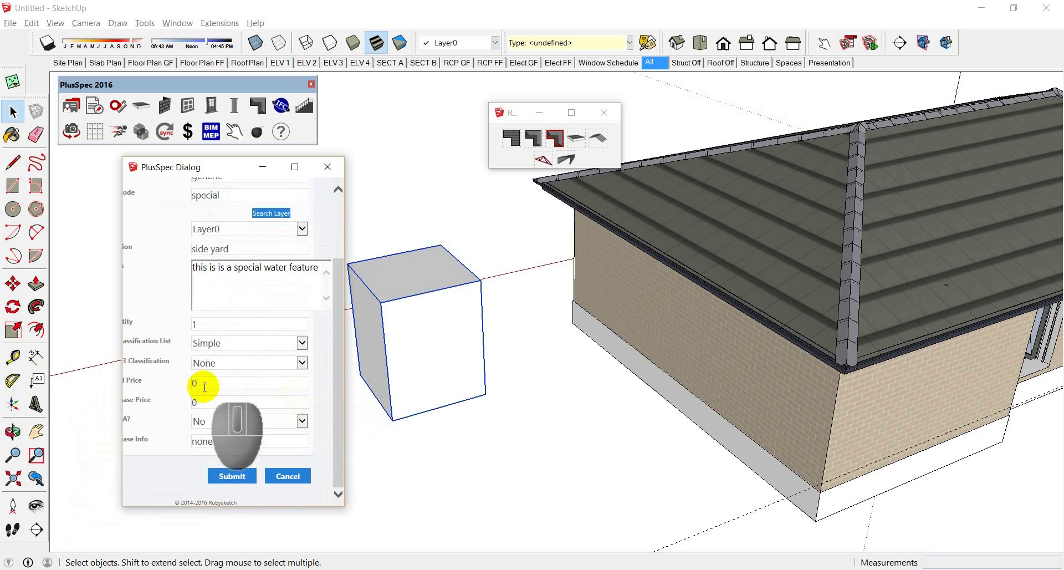
pyautogui.moveTo(204, 389); pyautogui.dragTo(193, 391)
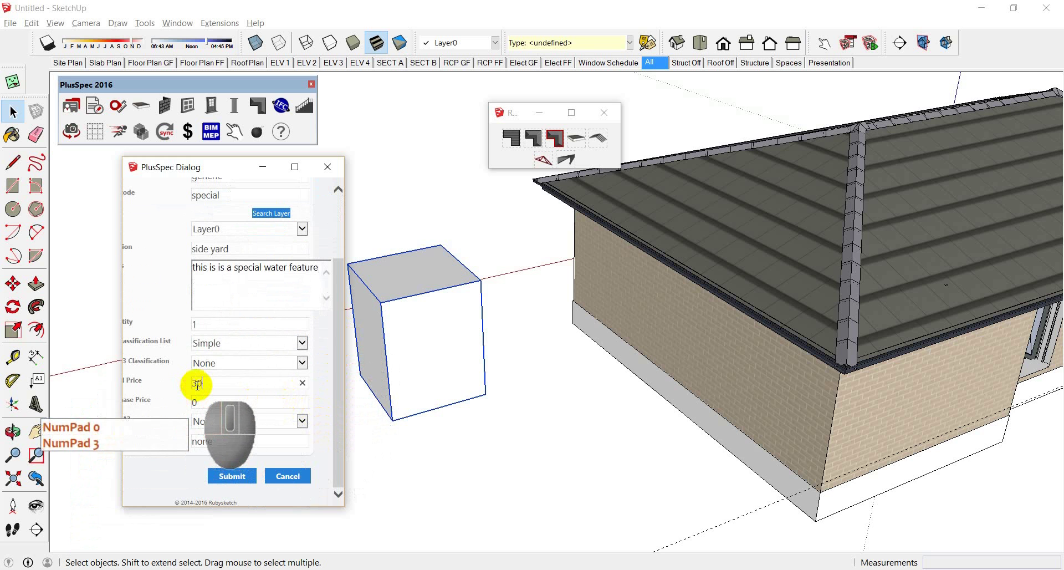
pyautogui.moveTo(200, 399); pyautogui.dragTo(172, 412)
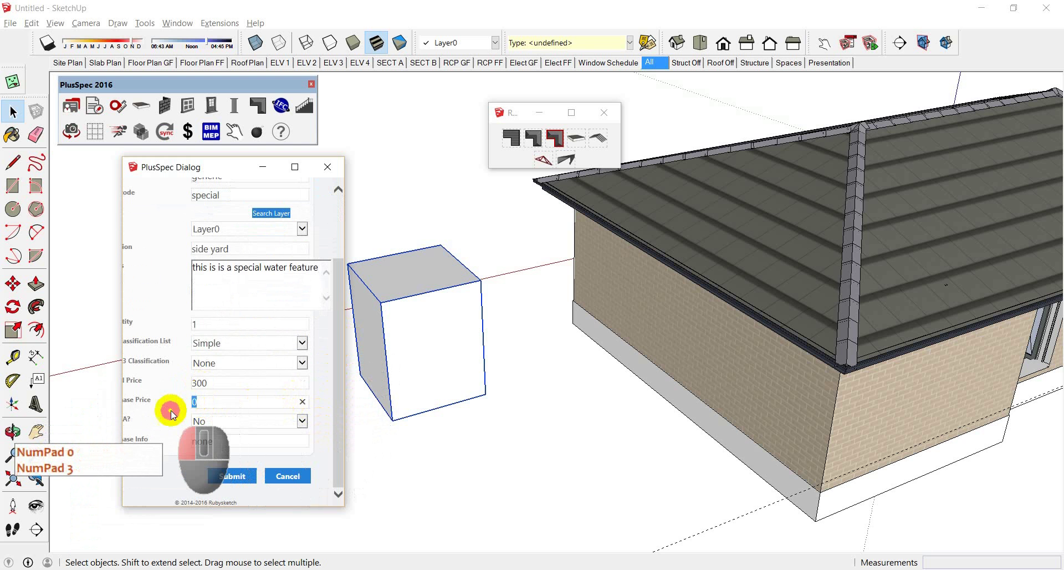
pyautogui.write('450')
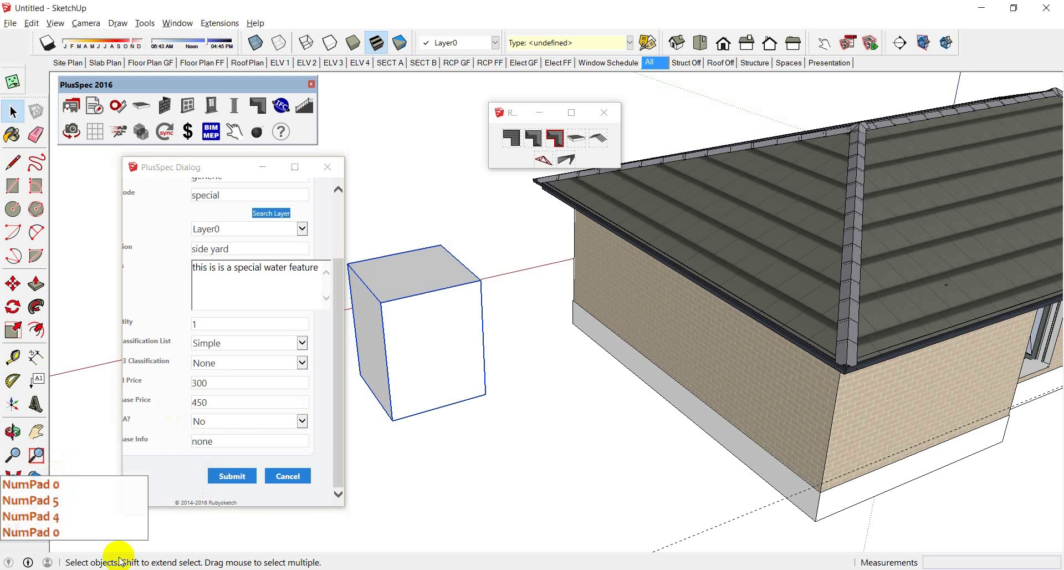
pyautogui.click(237, 475)
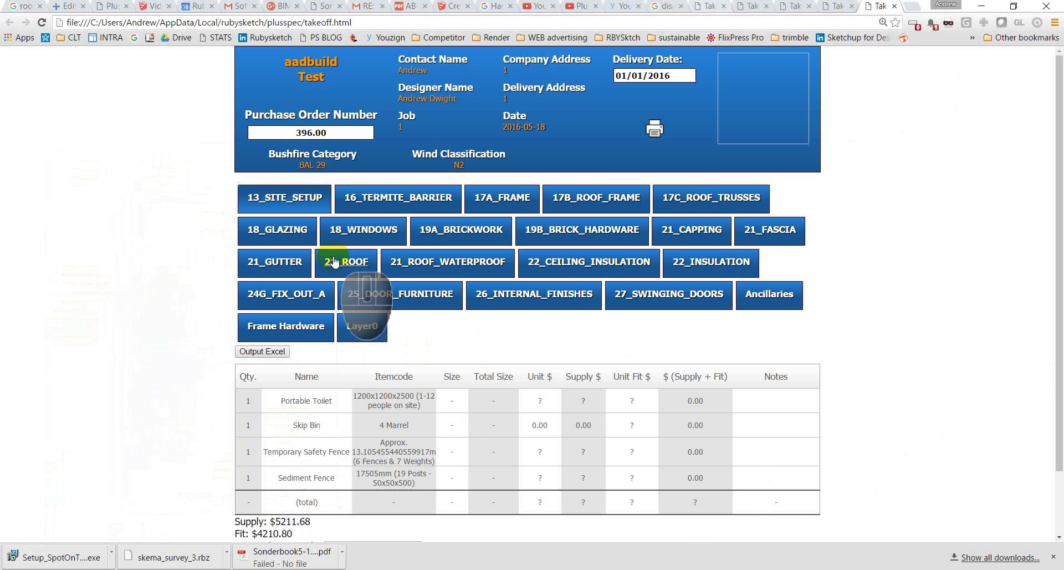
# Review the water feature's prices and notes under Layer0 in the browser takeoff, and return to the SketchUp model
pyautogui.click(348, 322)
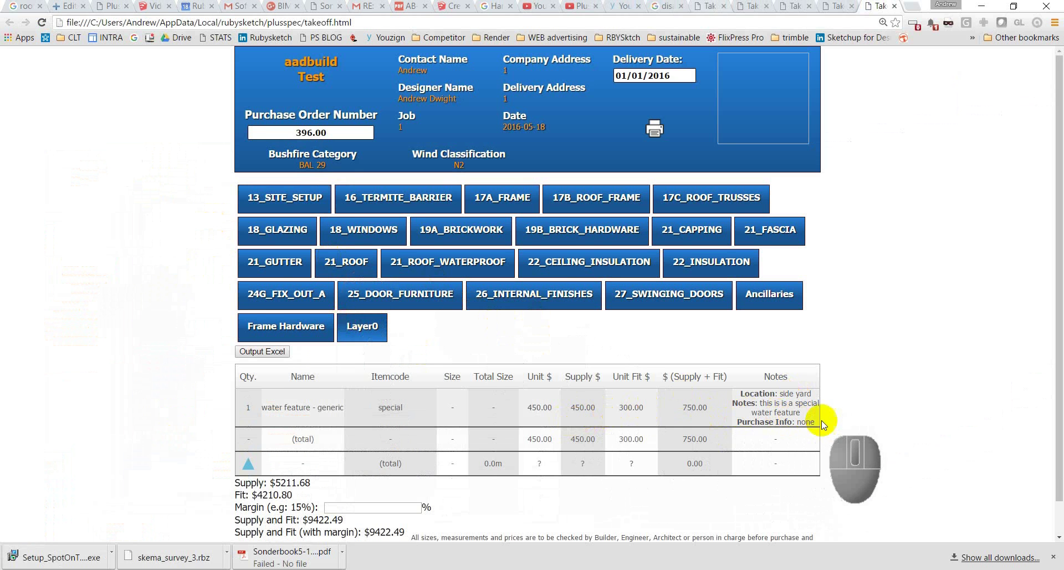
pyautogui.scroll(-1, 483, 393)
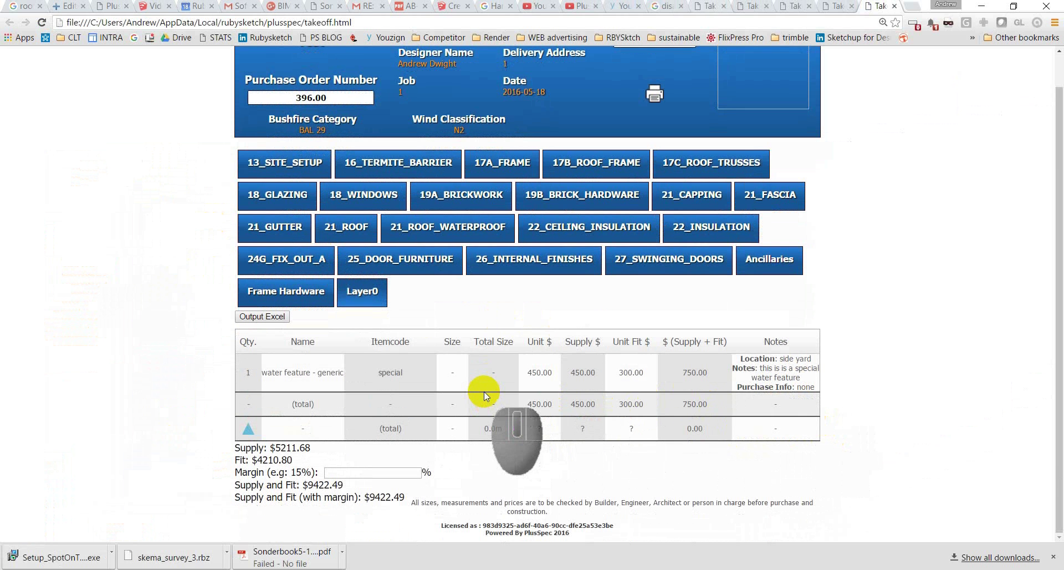
pyautogui.scroll(1, 483, 391)
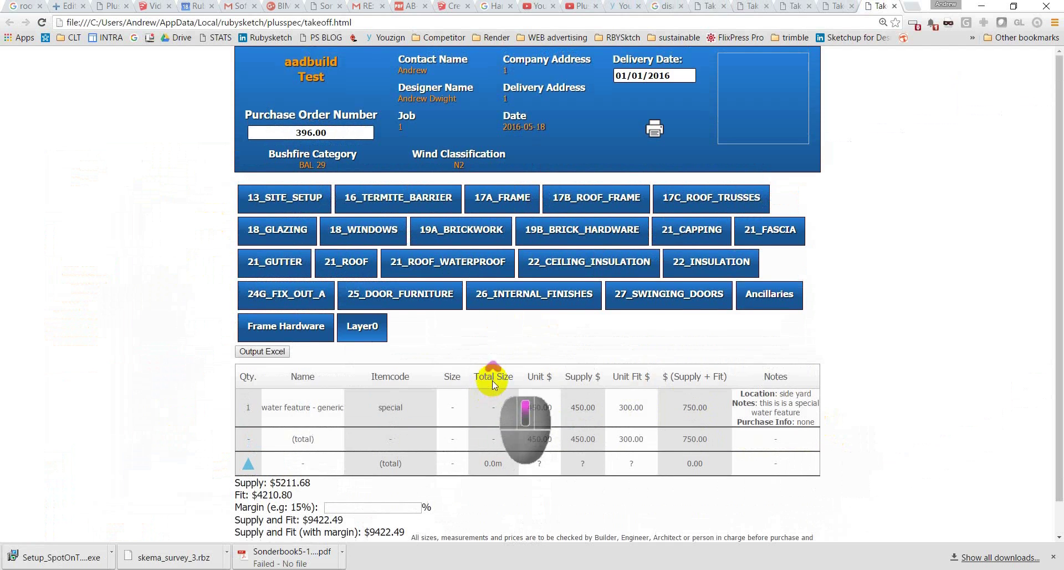
pyautogui.click(984, 6)
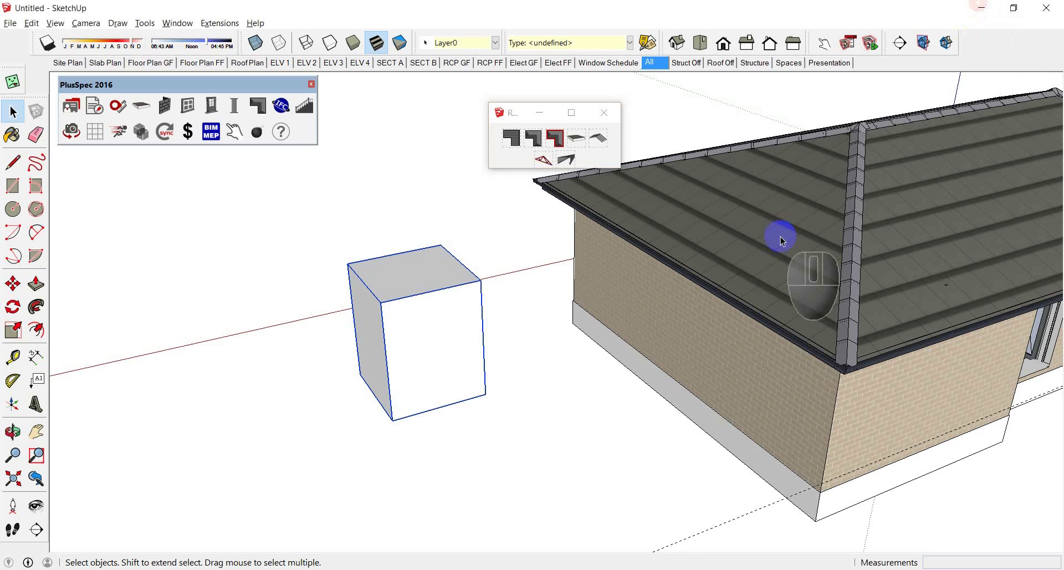
# Examine the house, roof and site-setup components from several sides, both close up and from farther away
pyautogui.moveTo(808, 291)
pyautogui.mouseDown(button='middle')
pyautogui.moveTo(814, 299)
pyautogui.moveTo(769, 298)
pyautogui.moveTo(726, 320)
pyautogui.moveTo(846, 302)
pyautogui.moveTo(831, 303)
pyautogui.mouseUp(button='middle')
pyautogui.moveTo(757, 271); pyautogui.dragTo(478, 308, button='middle')
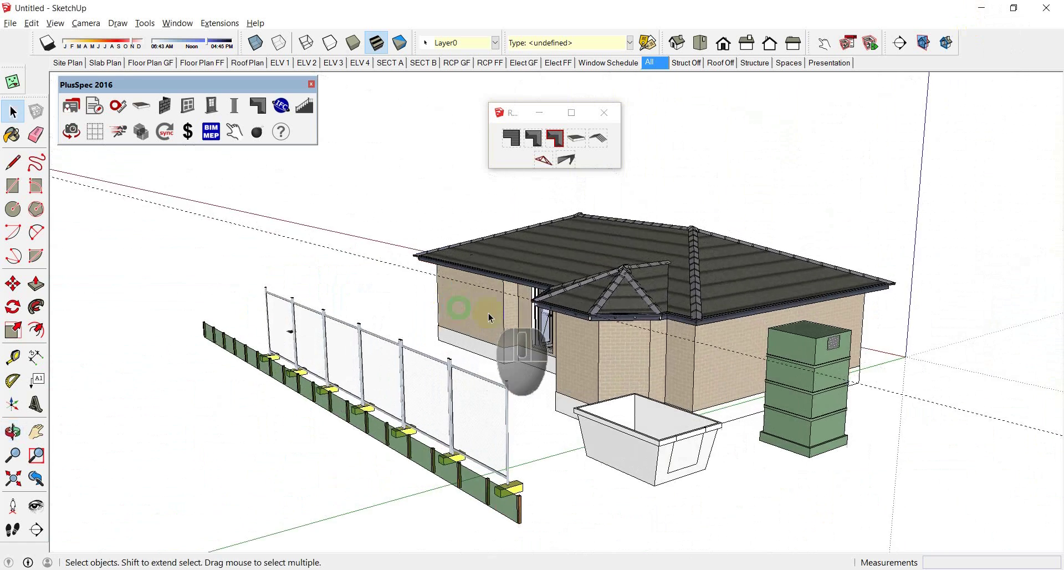
pyautogui.scroll(3, 668, 318)
pyautogui.moveTo(664, 329); pyautogui.dragTo(646, 264, button='middle')
pyautogui.scroll(-4, 646, 265)
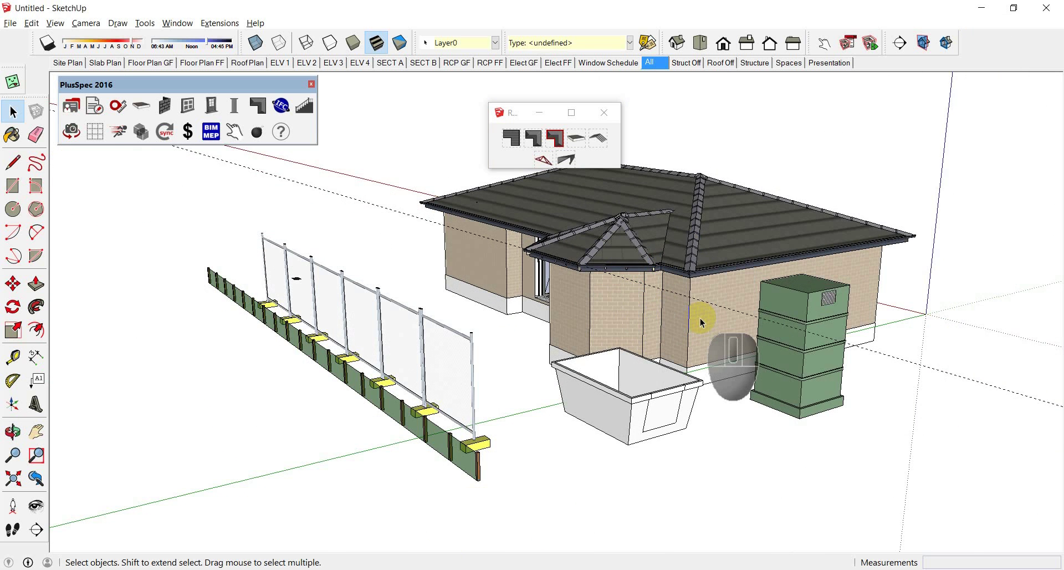
pyautogui.scroll(5, 698, 266)
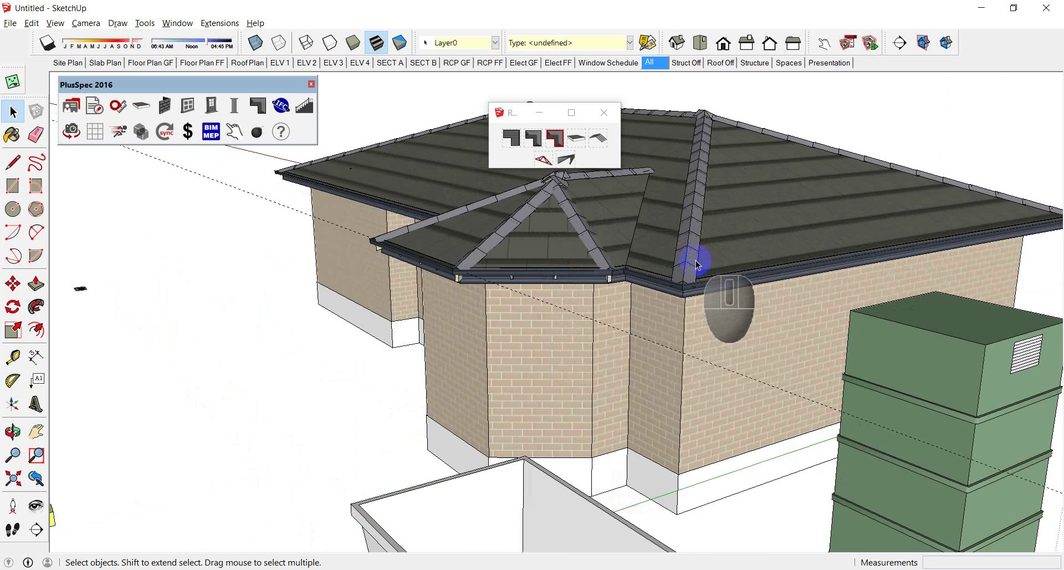
pyautogui.scroll(-5, 697, 265)
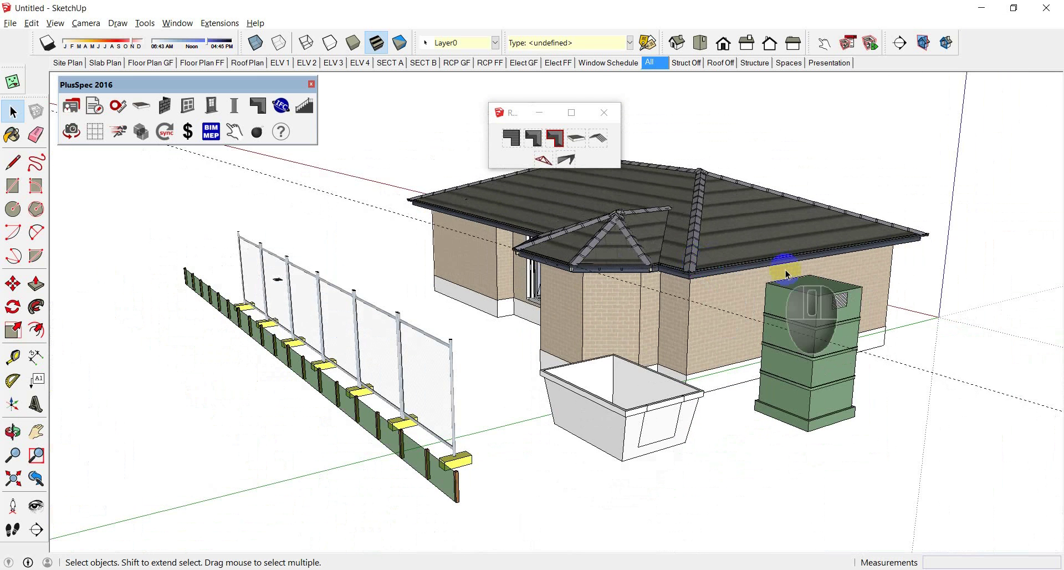
pyautogui.moveTo(787, 273); pyautogui.dragTo(797, 292, button='middle')
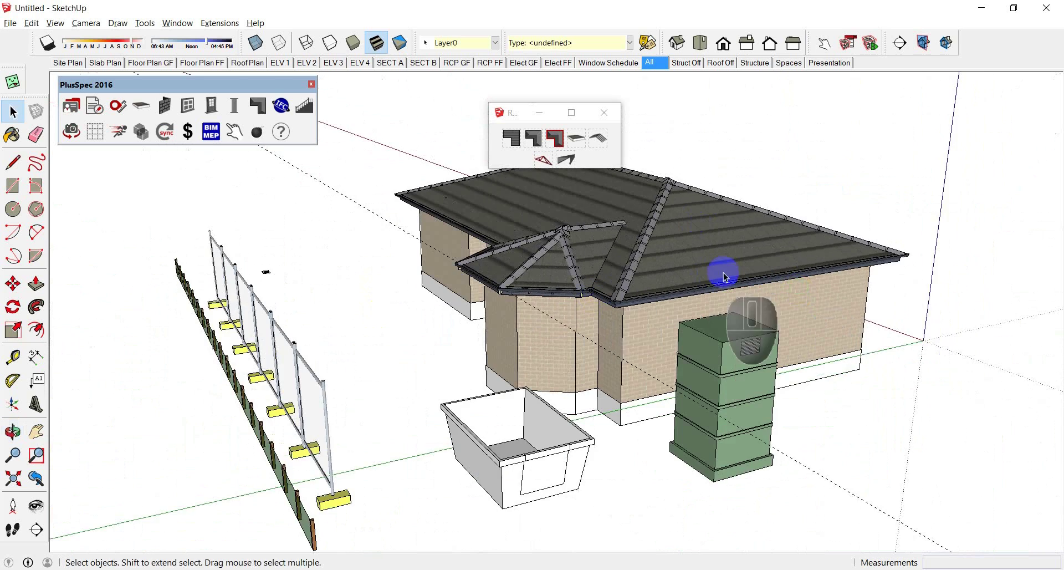
pyautogui.moveTo(614, 317); pyautogui.dragTo(876, 289, button='middle')
pyautogui.moveTo(479, 325); pyautogui.dragTo(643, 316, button='middle')
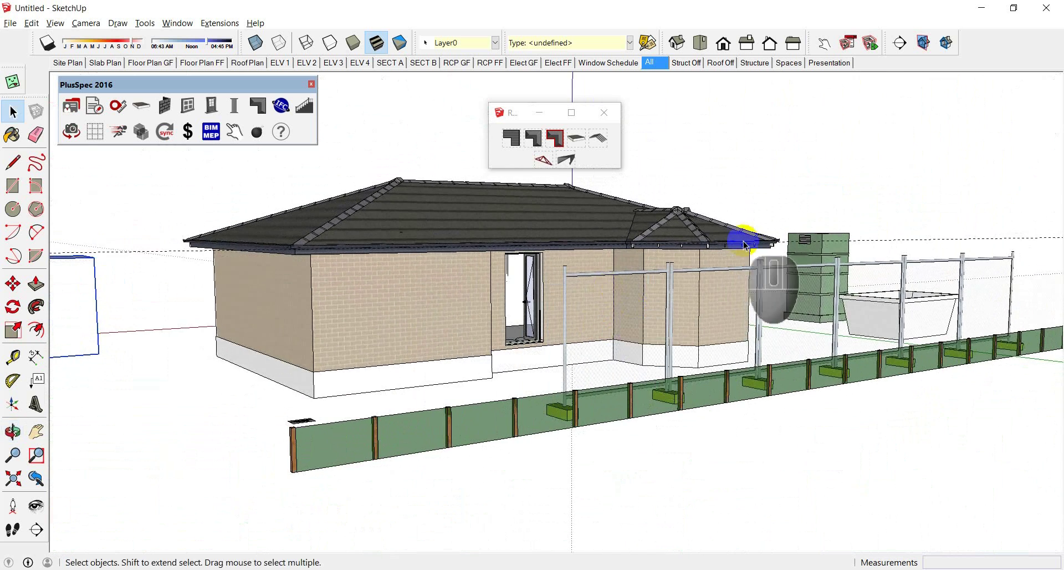
# Show the Default Tray and apply the 3D Printing Style from the default styles to the house model
pyautogui.hotkey('shift', 't')
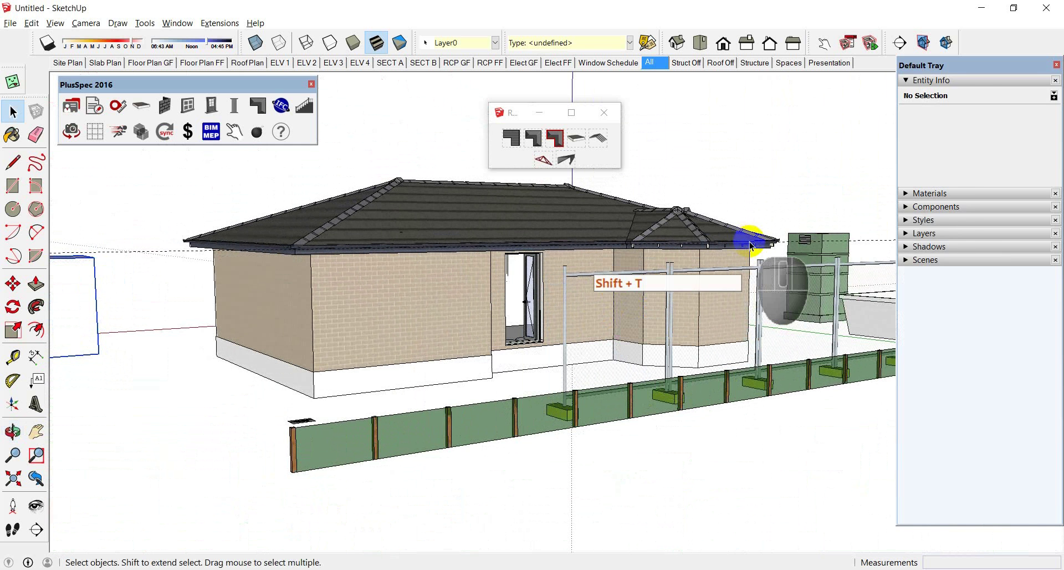
pyautogui.click(917, 220)
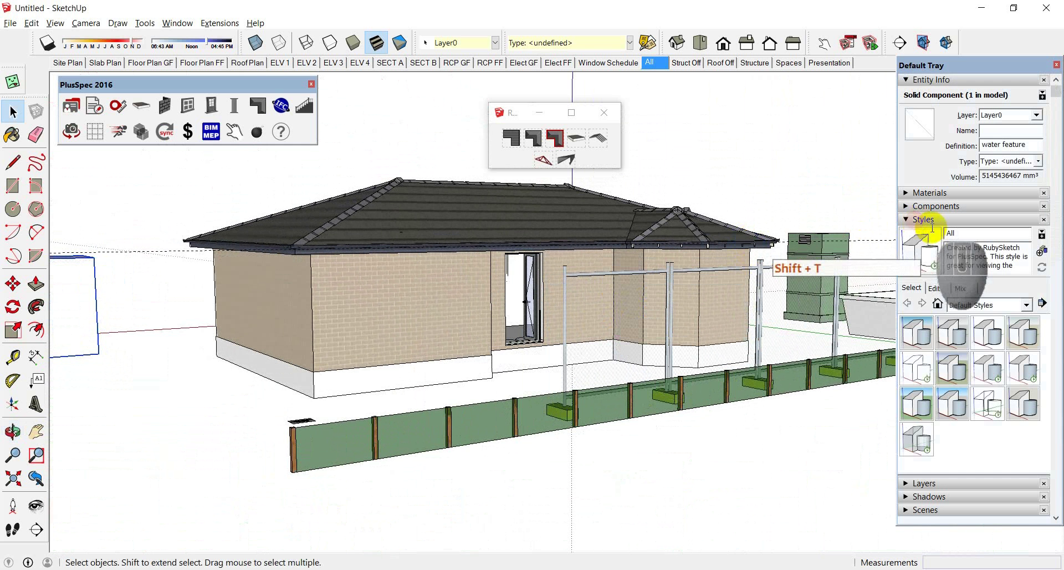
pyautogui.click(926, 331)
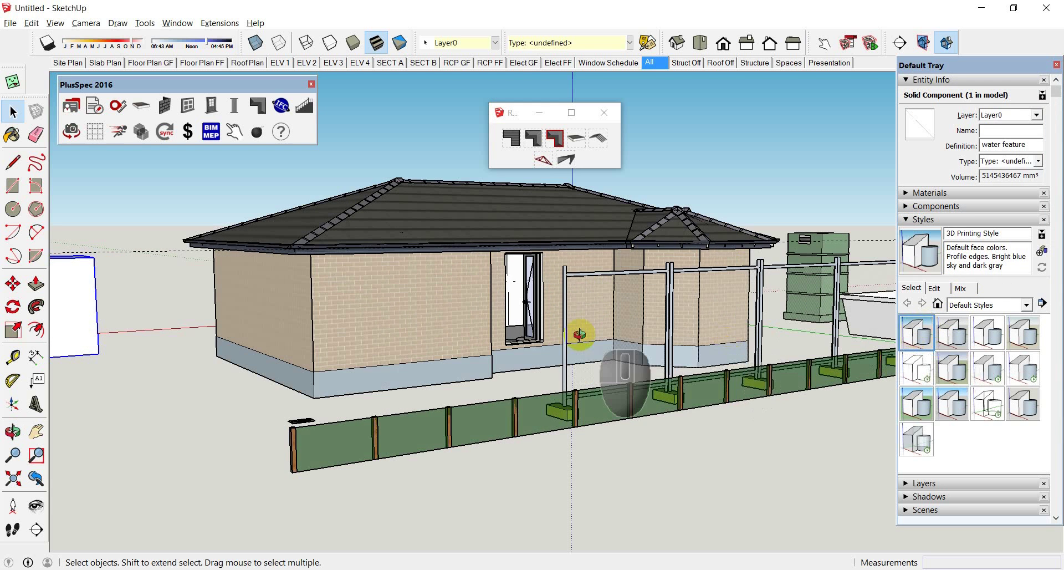
pyautogui.moveTo(576, 333); pyautogui.dragTo(553, 342, button='middle')
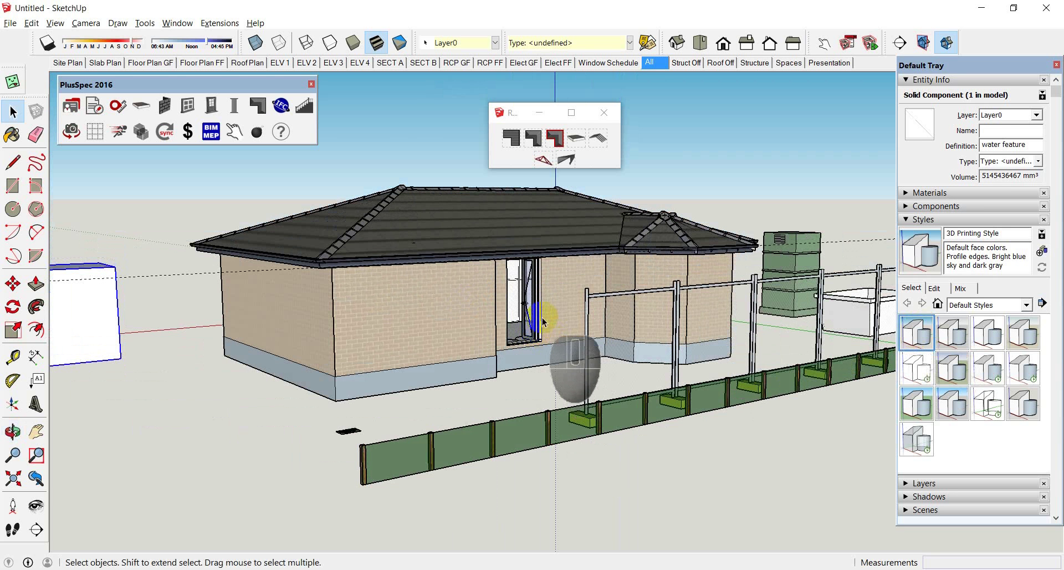
pyautogui.moveTo(609, 260); pyautogui.dragTo(577, 294, button='middle')
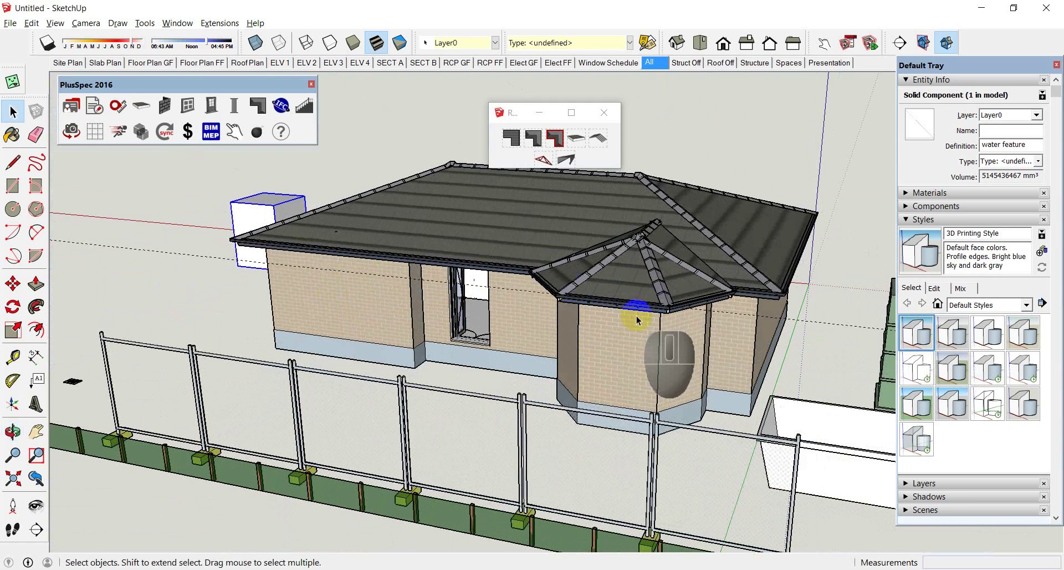
# View elevations ELV 1, ELV 2 and ELV 3 of the house, and close the Default Tray
pyautogui.click(281, 63)
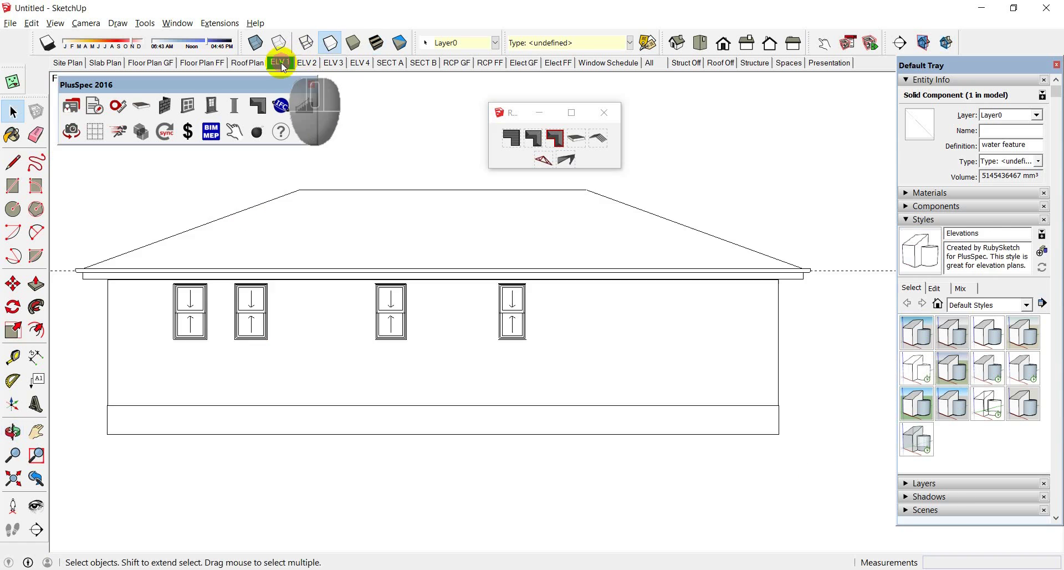
pyautogui.click(307, 63)
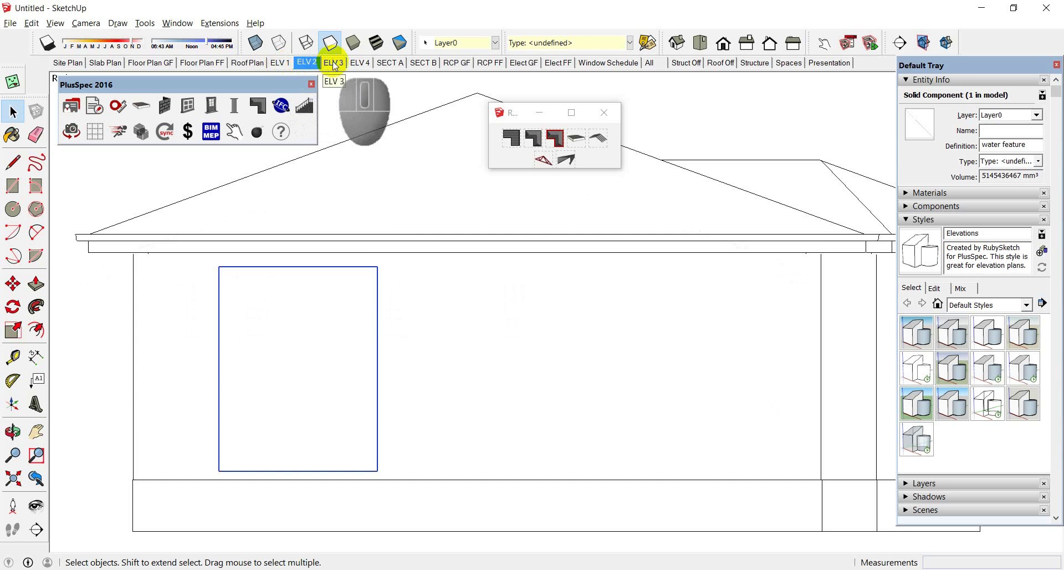
pyautogui.click(335, 64)
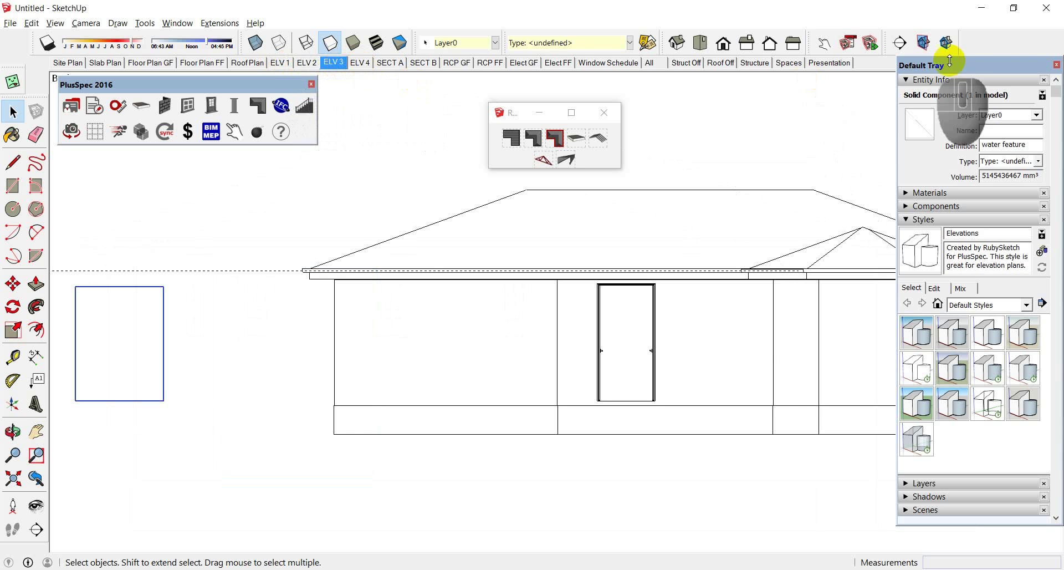
pyautogui.click(1057, 64)
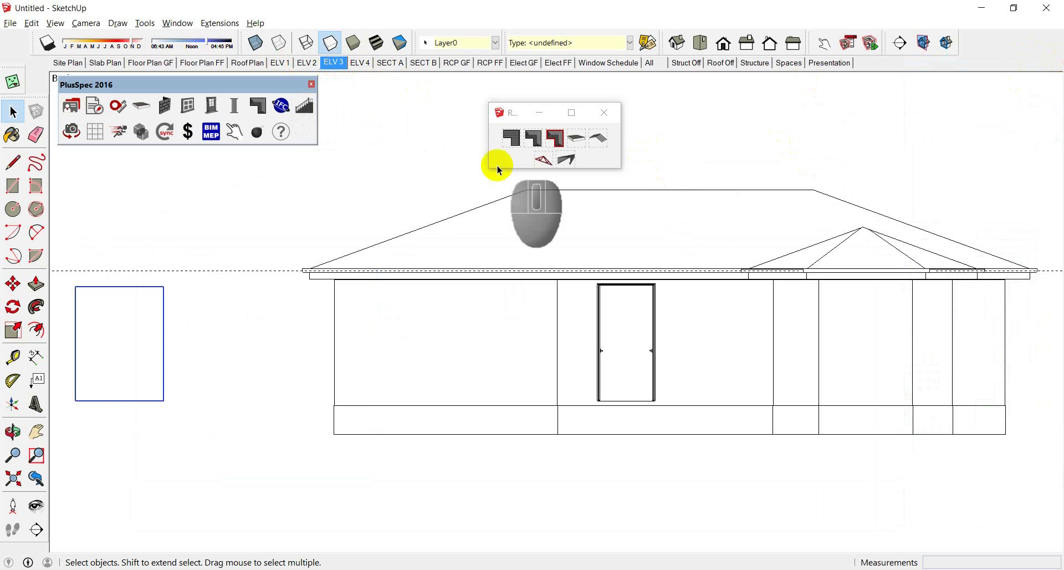
# Show the SECT A scene in 3D, turn on shadows, and shift the time of day and the month to an earlier setting
pyautogui.click(388, 64)
pyautogui.moveTo(527, 206); pyautogui.dragTo(656, 310, button='middle')
pyautogui.click(48, 43)
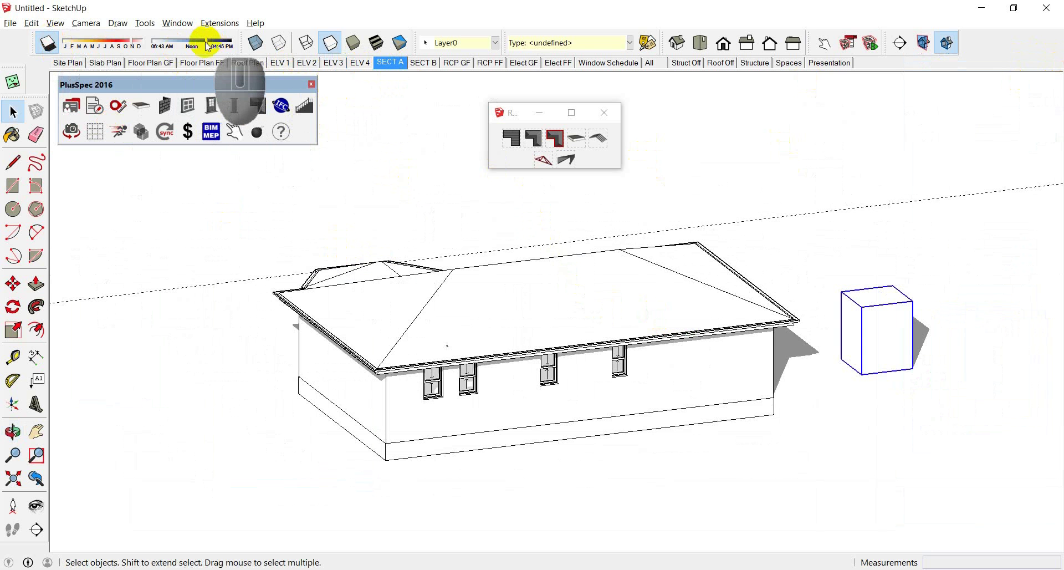
pyautogui.click(179, 44)
pyautogui.moveTo(178, 43)
pyautogui.mouseDown()
pyautogui.moveTo(162, 42)
pyautogui.moveTo(195, 53)
pyautogui.mouseUp()
pyautogui.moveTo(133, 43); pyautogui.dragTo(82, 43)
pyautogui.moveTo(366, 261); pyautogui.dragTo(543, 261, button='middle')
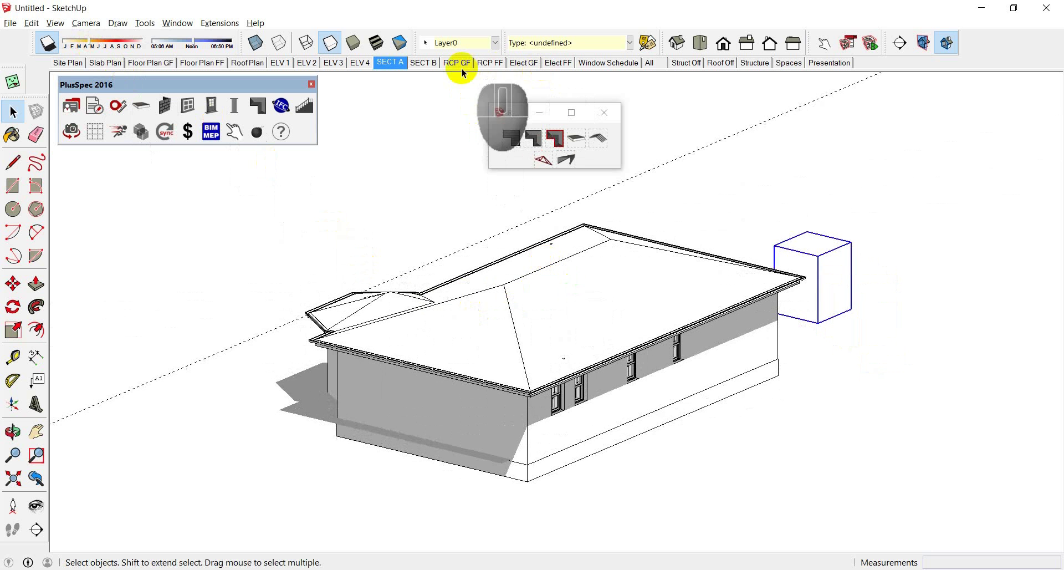
# Open the Floor Plan GF scene and dimension the full length of the exterior side wall nearest the water feature
pyautogui.click(152, 63)
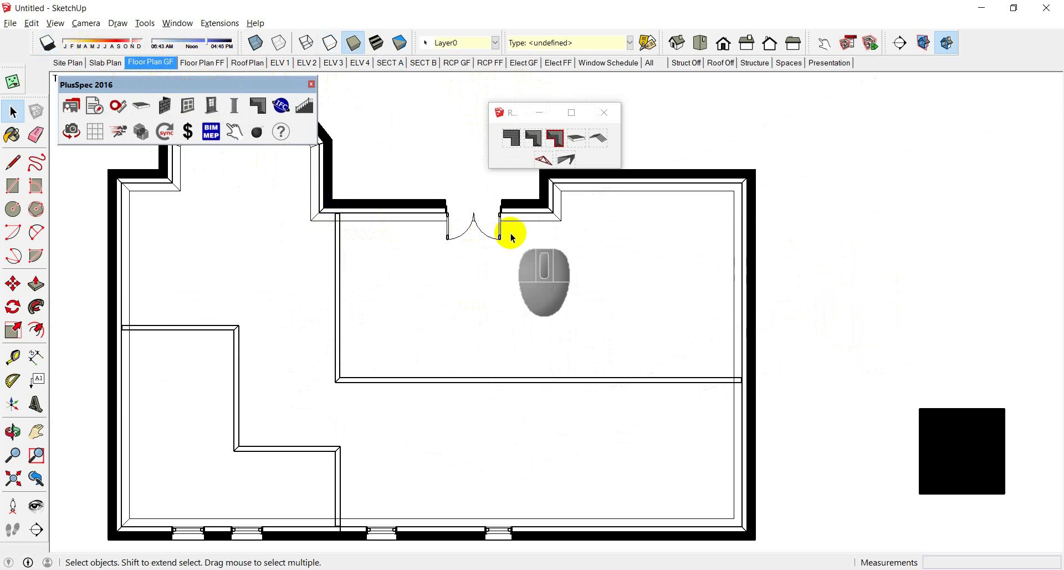
pyautogui.scroll(-2, 513, 238)
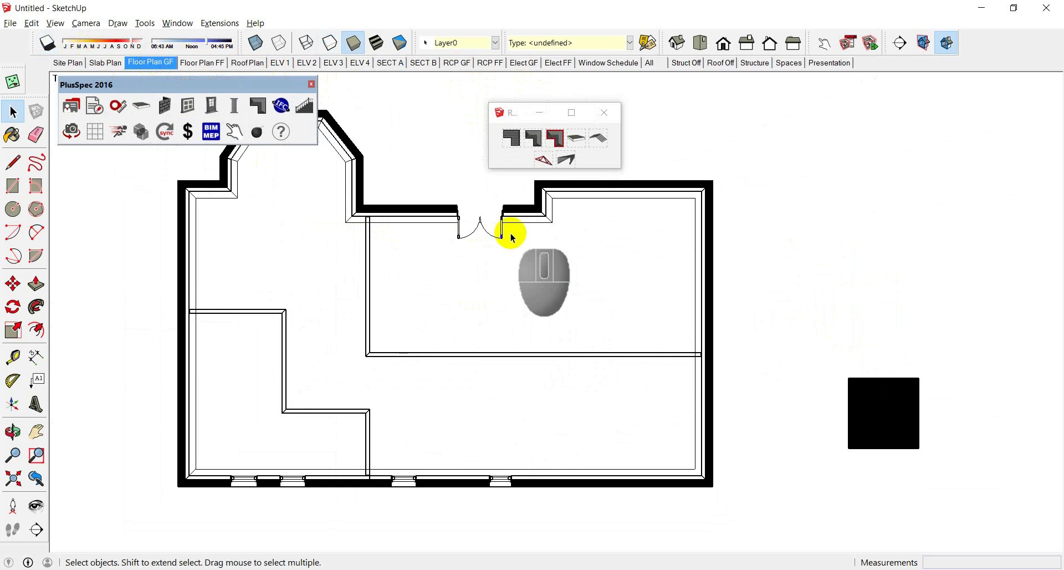
pyautogui.press('d')
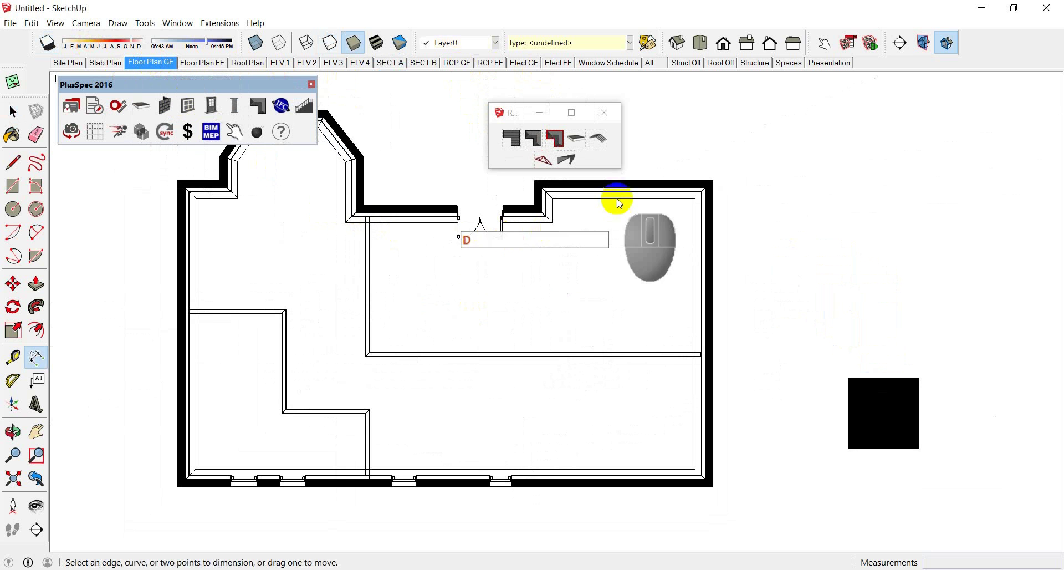
pyautogui.click(715, 181)
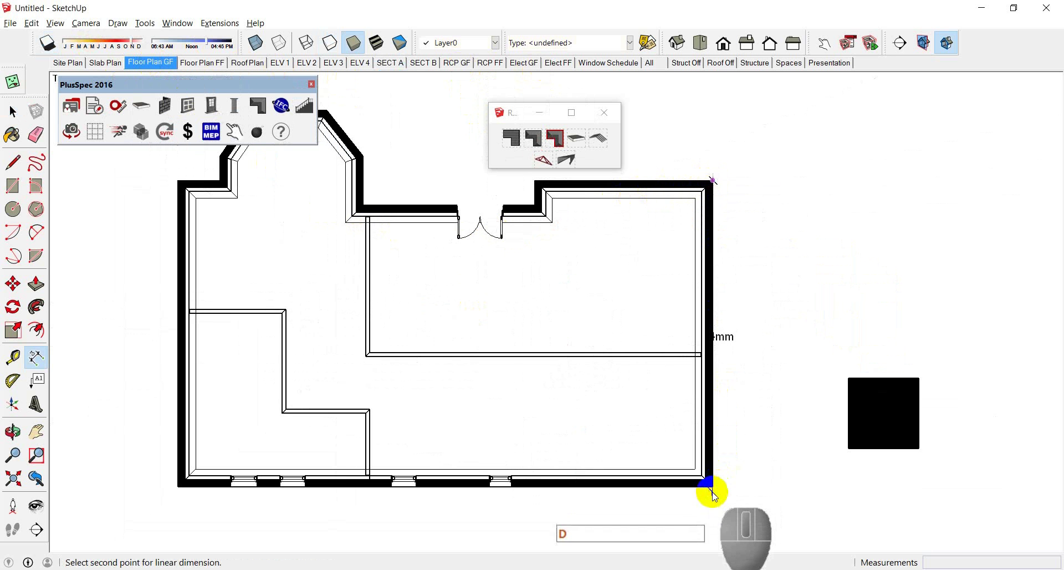
pyautogui.click(786, 487)
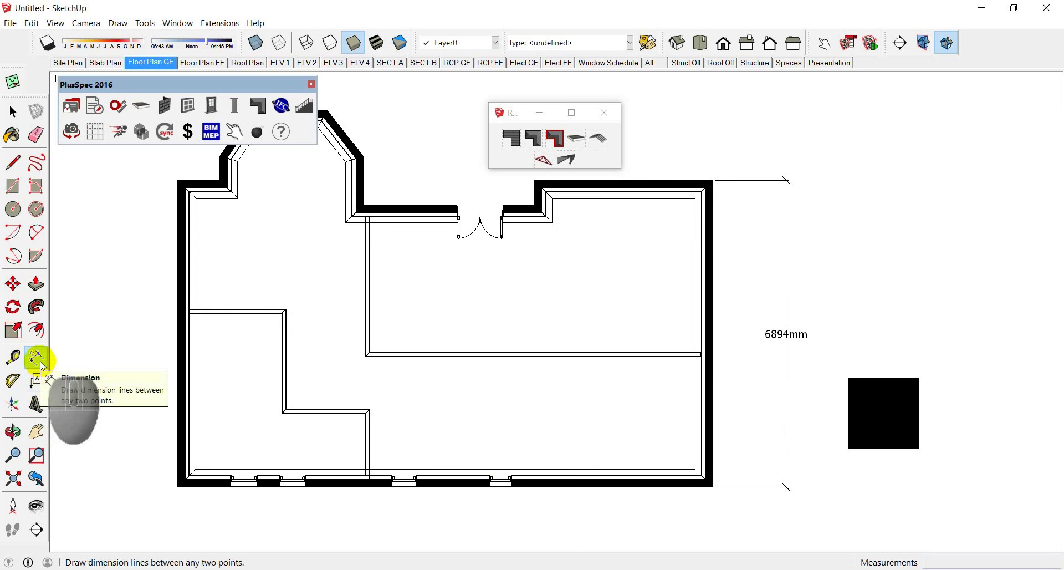
# Add a leader text reading "there is no door" to the long interior wall in the ground floor plan
pyautogui.click(36, 380)
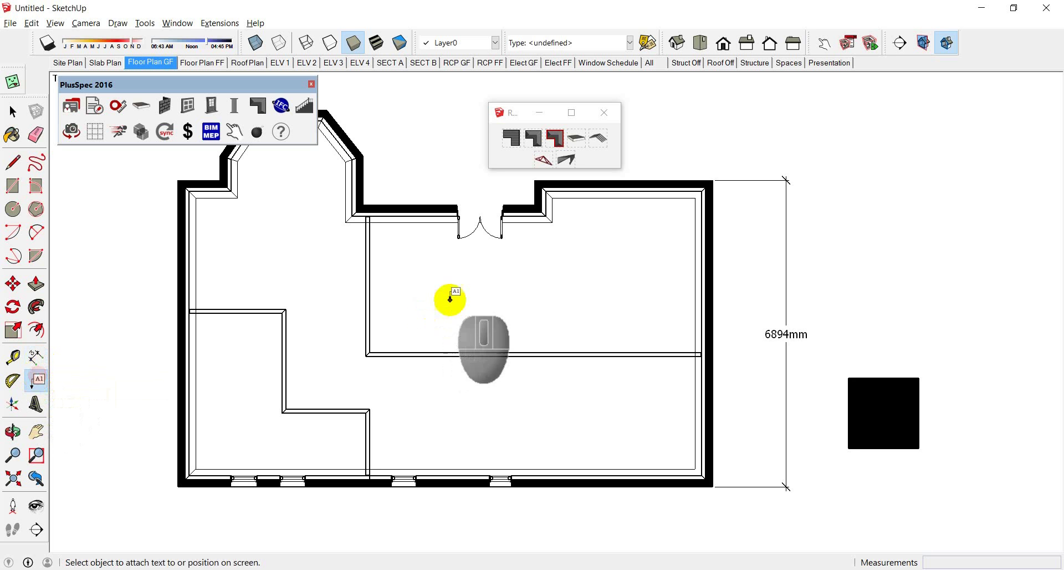
pyautogui.click(413, 350)
pyautogui.click(443, 305)
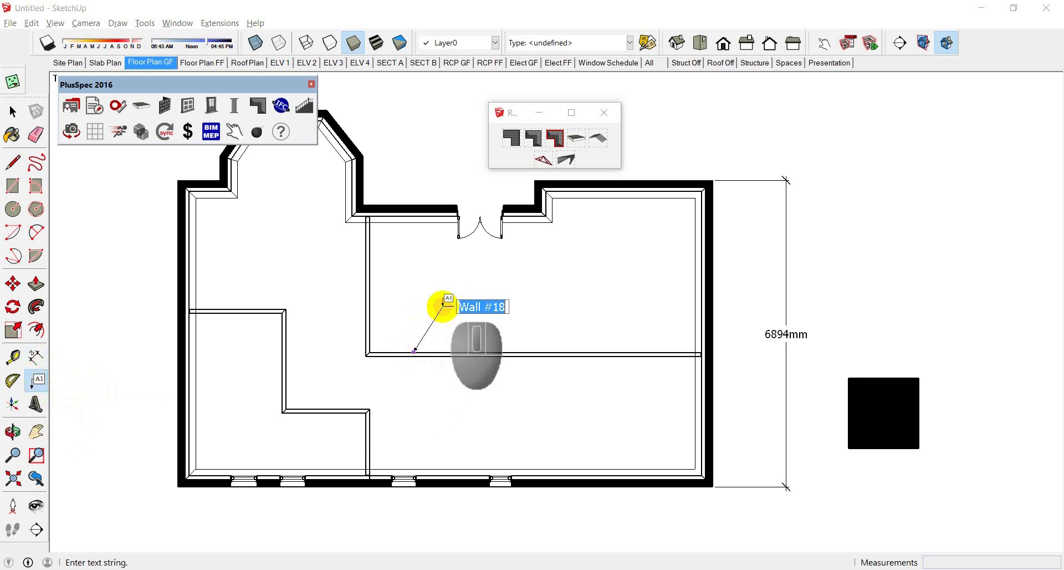
pyautogui.write('there is no door')
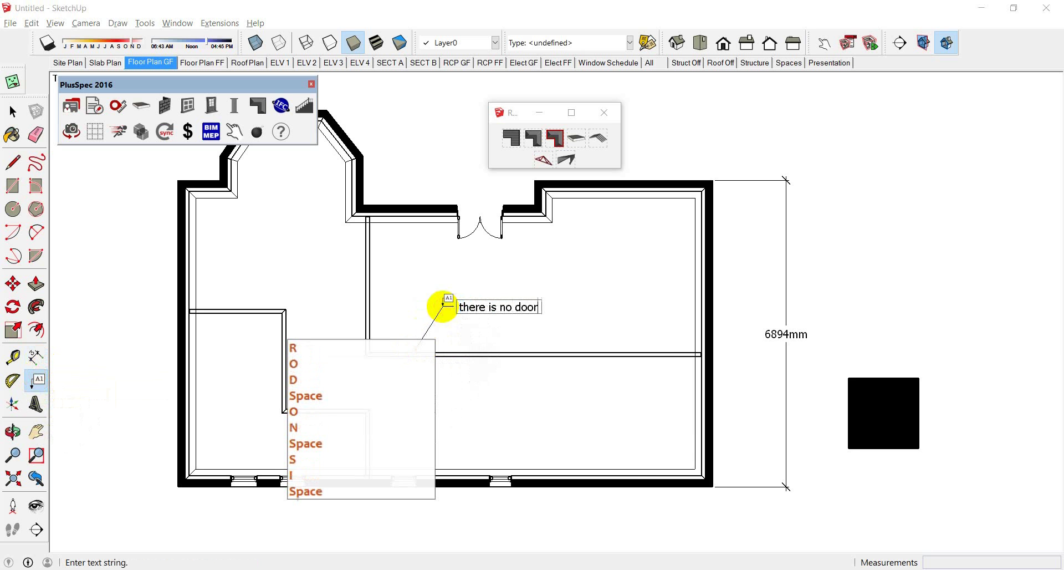
pyautogui.click(646, 353)
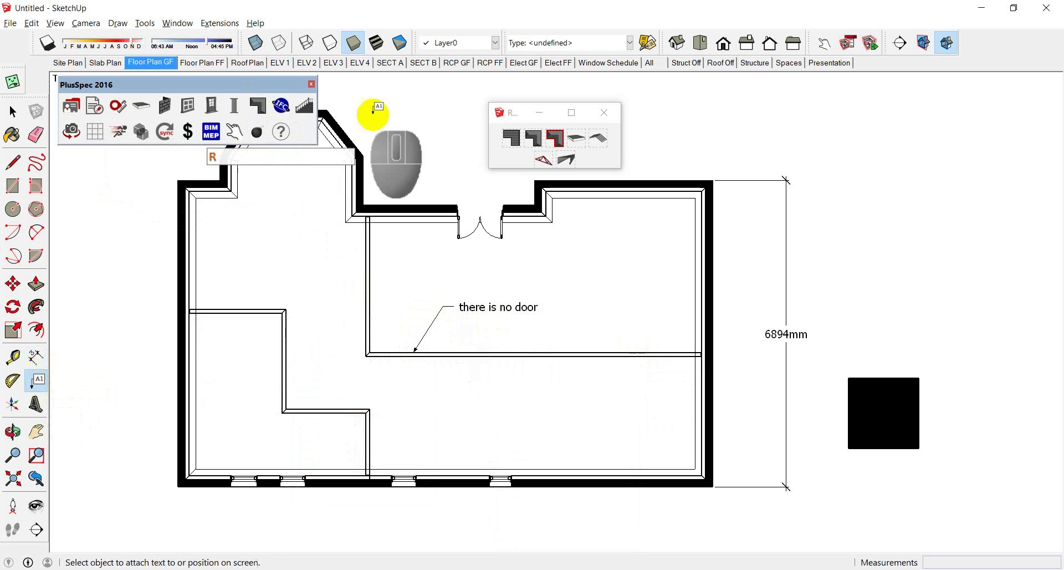
# Return to the All scene in a 3D view and open the PlusSpec Tag Tool
pyautogui.click(655, 65)
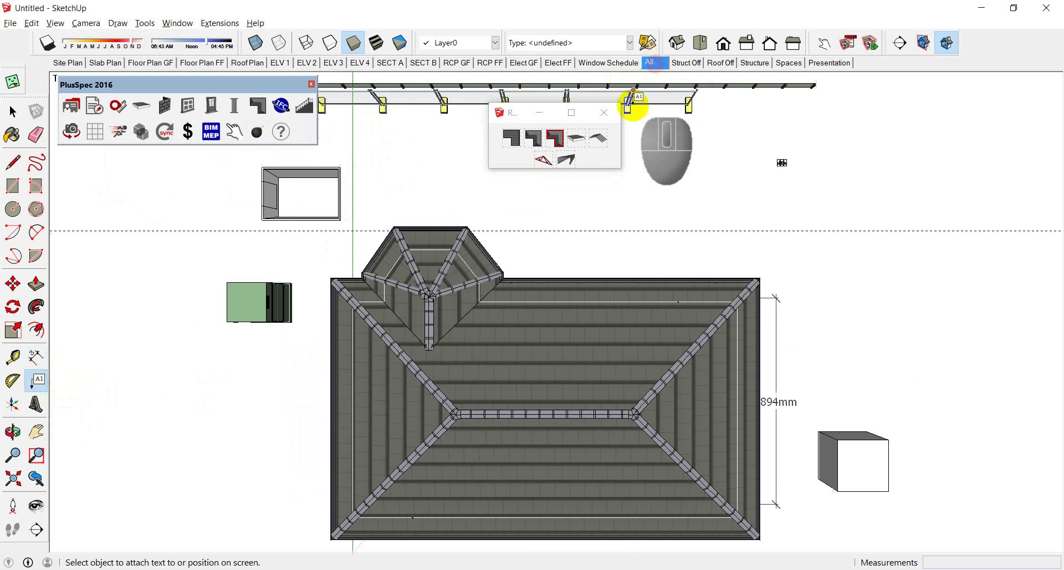
pyautogui.moveTo(546, 358); pyautogui.dragTo(737, 119, button='middle')
pyautogui.moveTo(540, 395); pyautogui.dragTo(609, 310, button='middle')
pyautogui.click(211, 131)
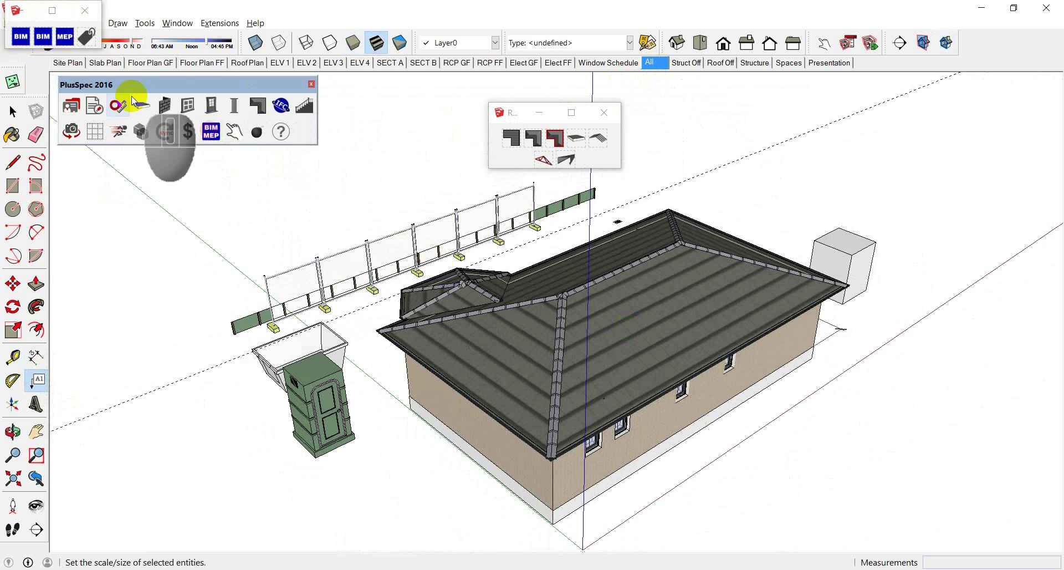
pyautogui.click(85, 36)
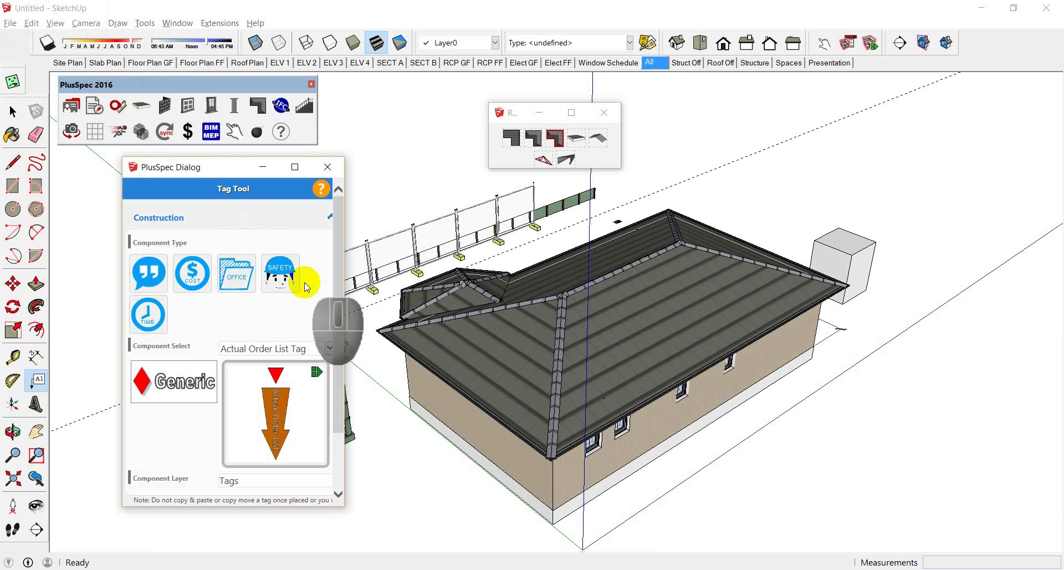
# Browse the Tag Tool's component types and its site safety tags, such as Confined Space, Defective Tools Plant and Safety Issue
pyautogui.click(165, 275)
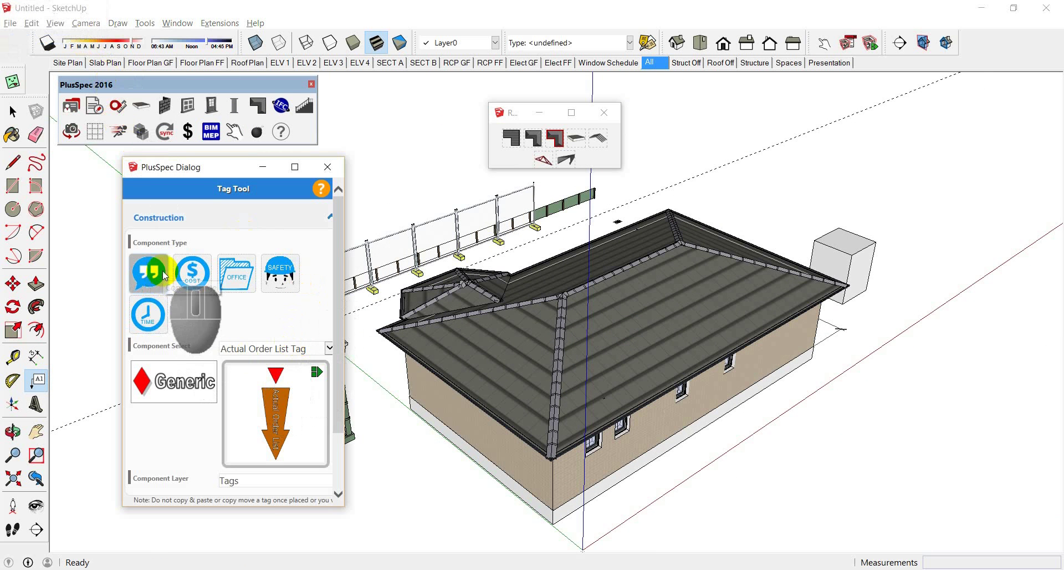
pyautogui.click(273, 277)
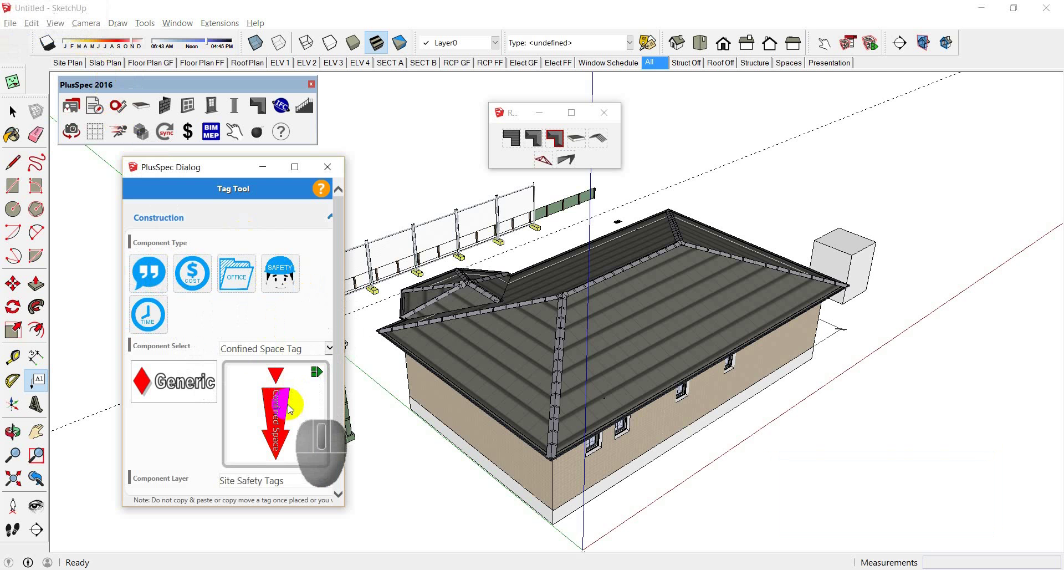
pyautogui.scroll(-1, 287, 406)
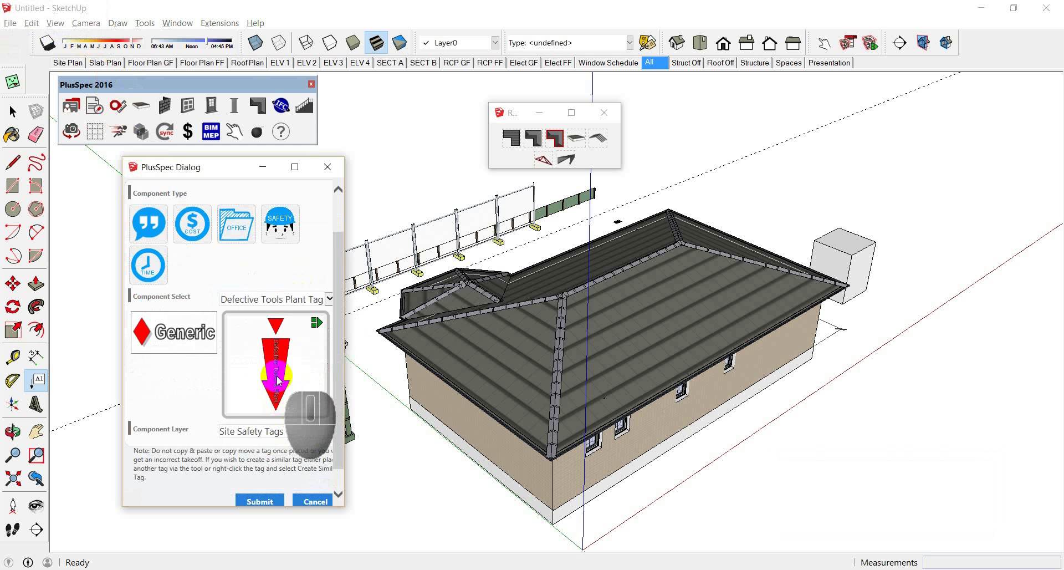
pyautogui.scroll(-1, 279, 381)
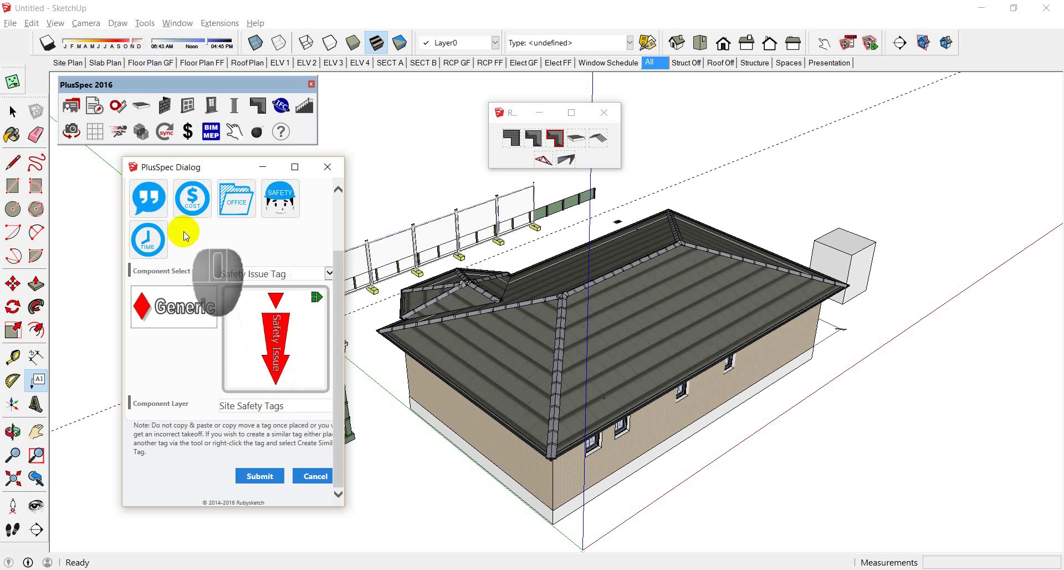
# Choose the Build Time Tag on the Tags layer and place it on the small hexagonal bay roof
pyautogui.click(197, 211)
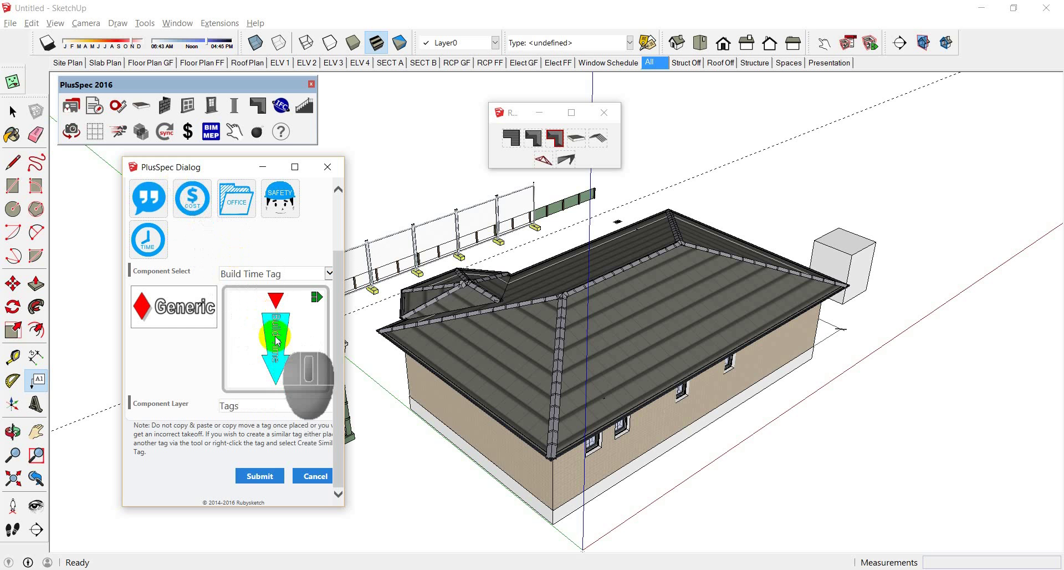
pyautogui.click(263, 476)
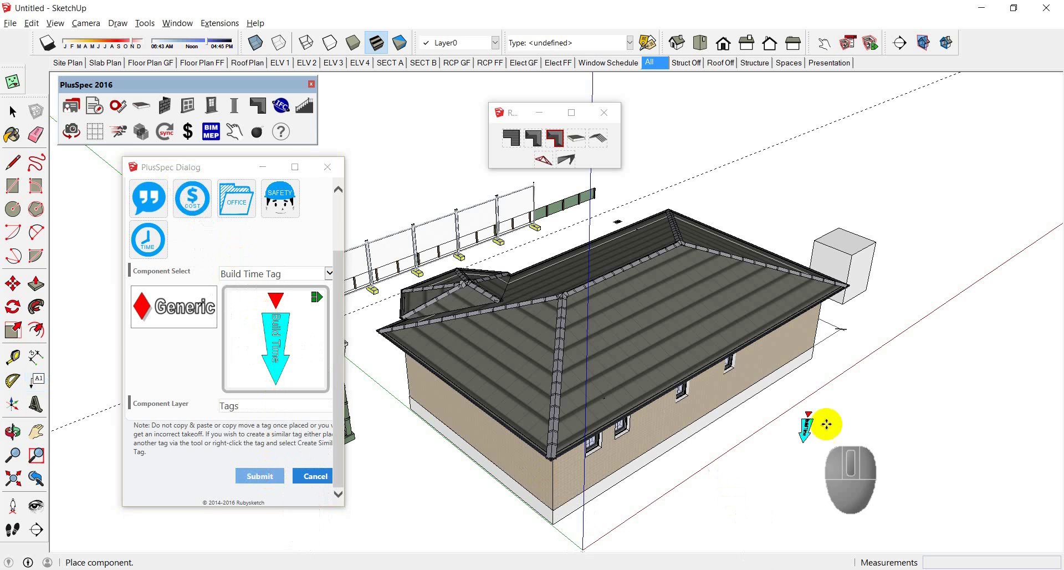
pyautogui.middleClick(598, 381)
pyautogui.moveTo(599, 382); pyautogui.dragTo(826, 396, button='middle')
pyautogui.scroll(6, 482, 310)
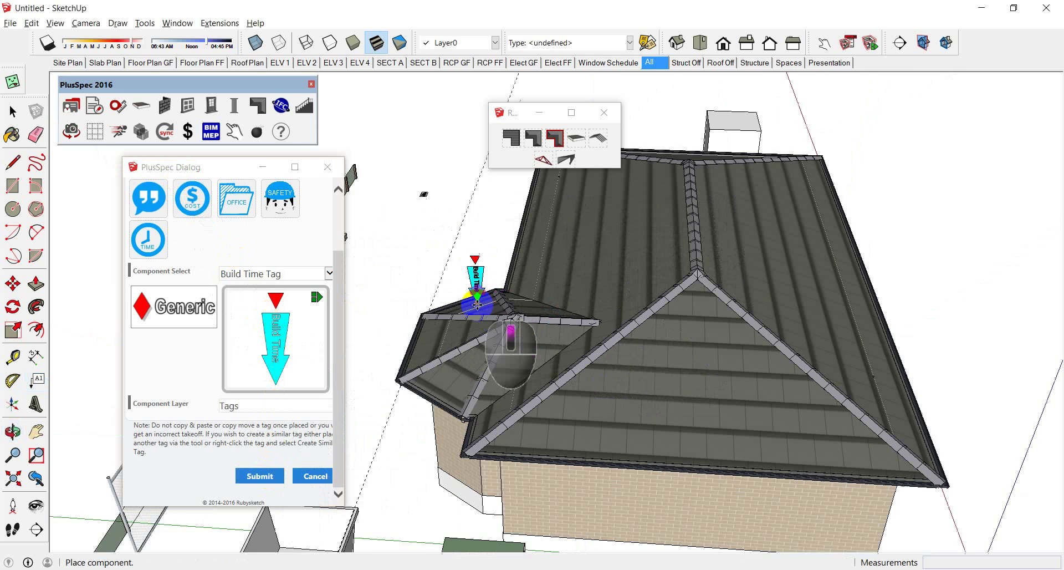
pyautogui.click(486, 326)
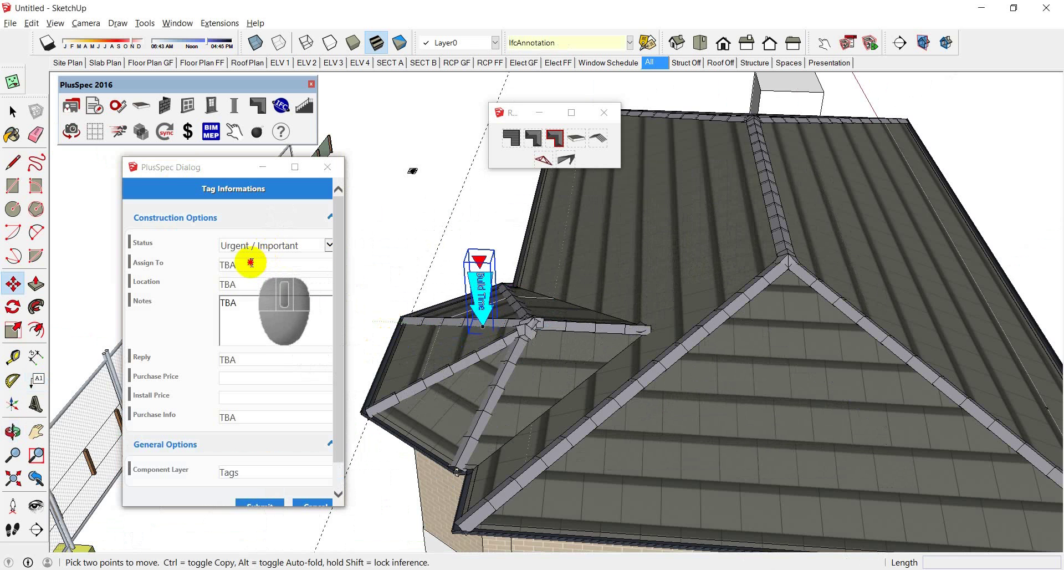
# Fill in the Build Time tag's information with "hex roof" as Assign To and "front" as Location
pyautogui.moveTo(261, 261); pyautogui.dragTo(217, 271)
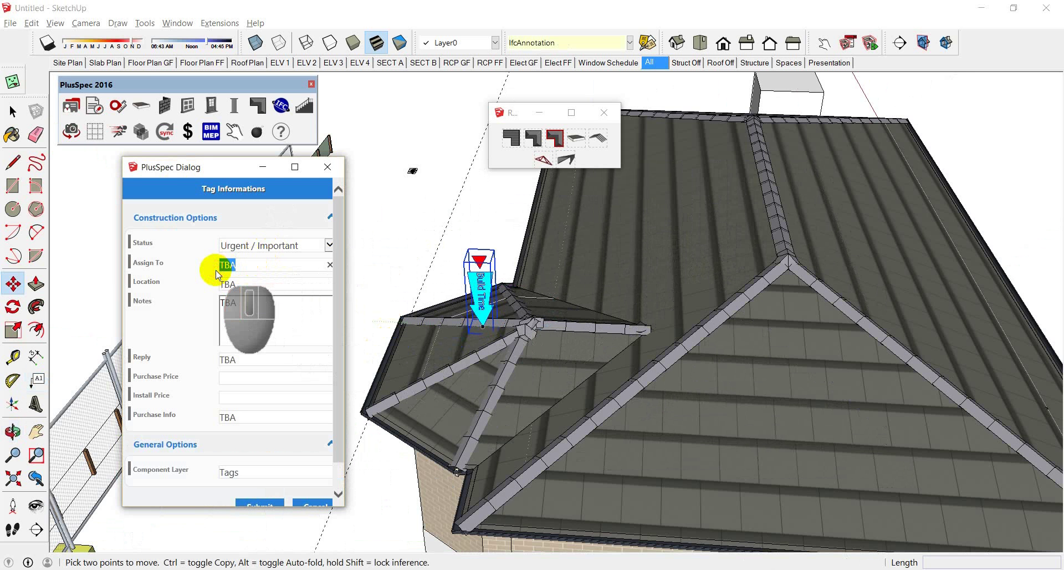
pyautogui.write('hex r')
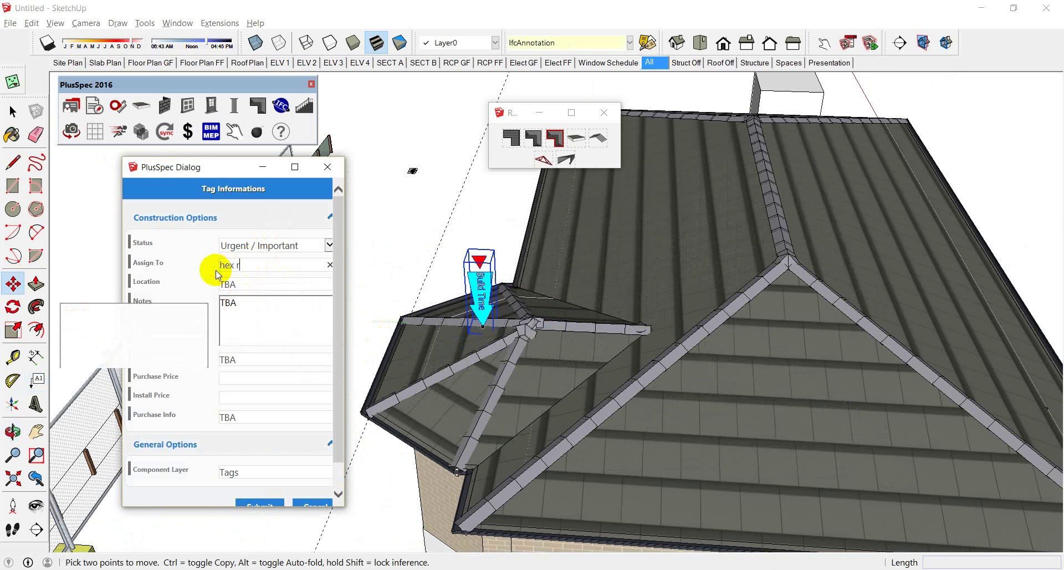
pyautogui.write('oof')
pyautogui.moveTo(237, 283); pyautogui.dragTo(225, 288)
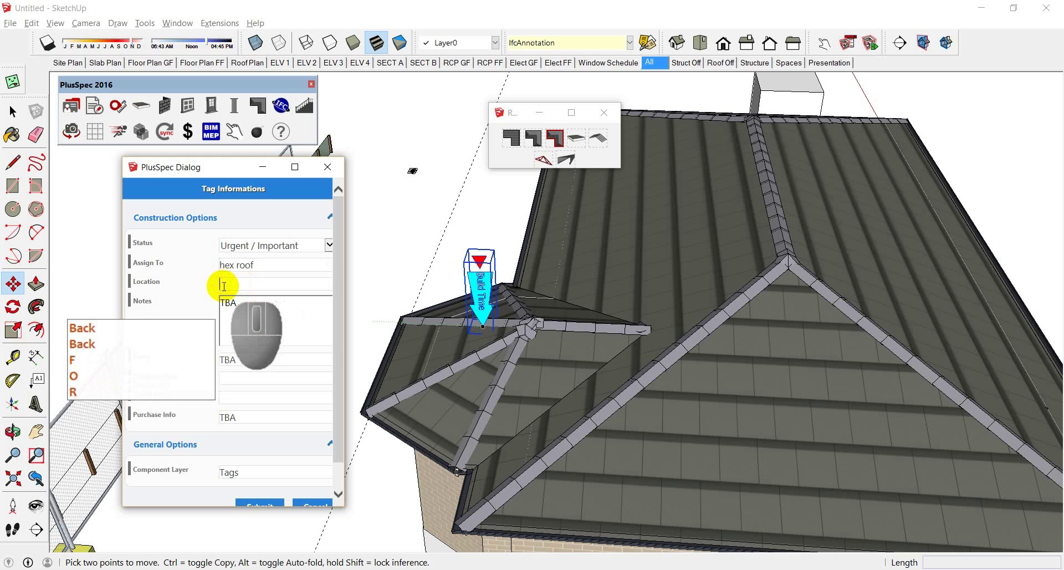
pyautogui.write('front')
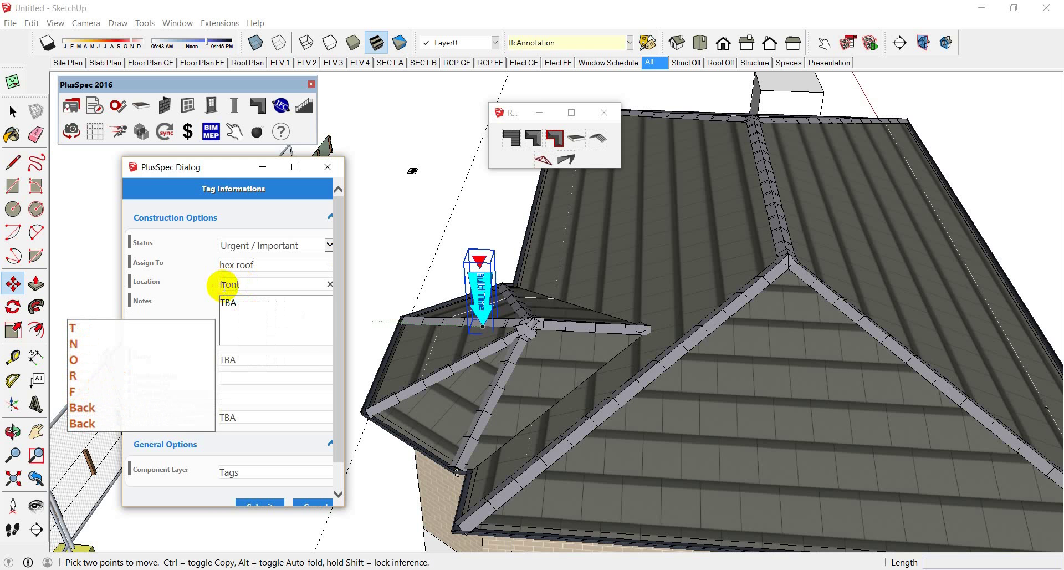
# Replace the Build Time tag's notes with "cut roof from stick timber"
pyautogui.doubleClick(224, 305)
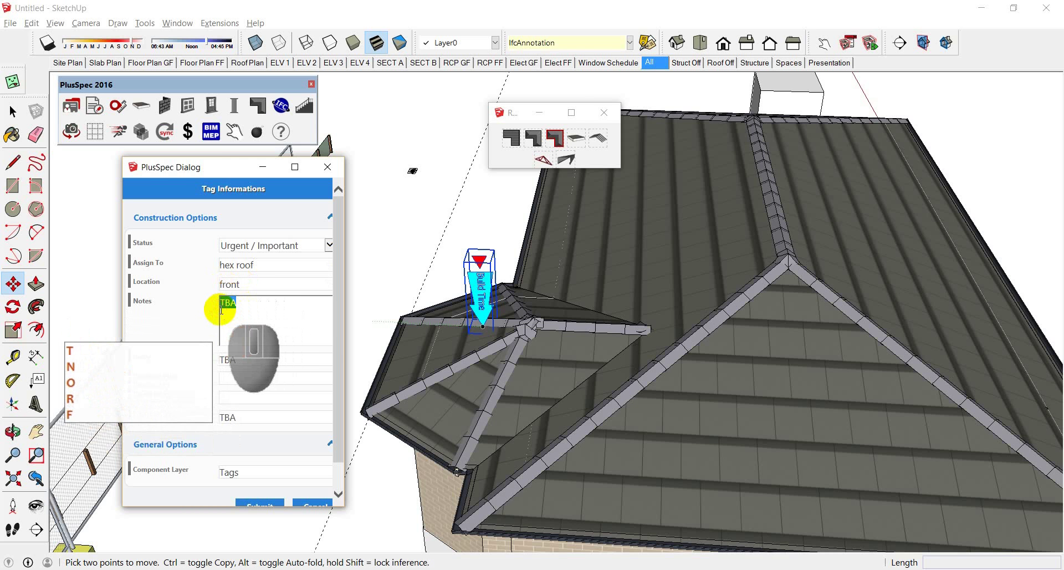
pyautogui.write('cut roof fo')
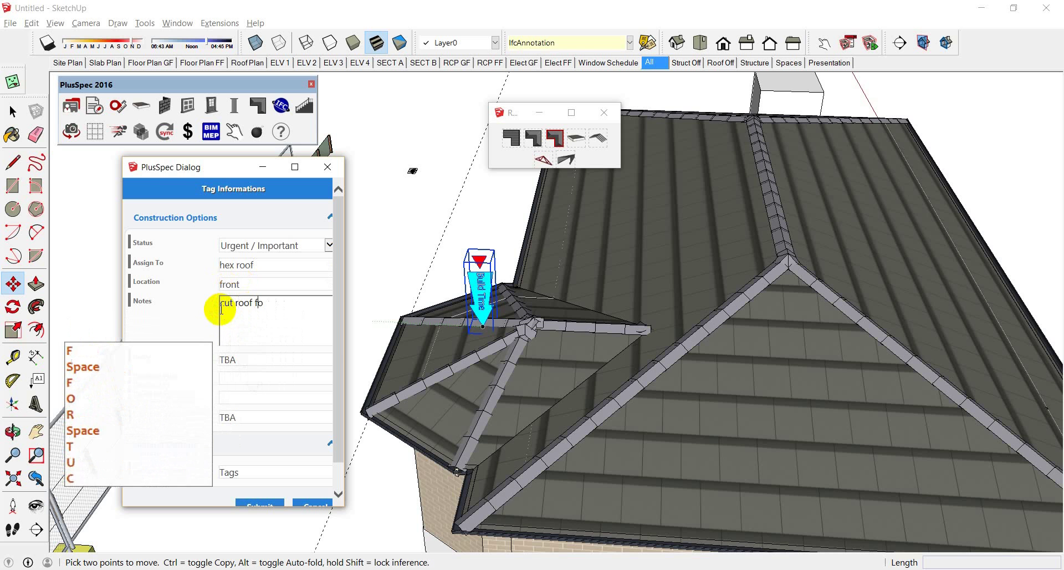
pyautogui.write('rm stick timber')
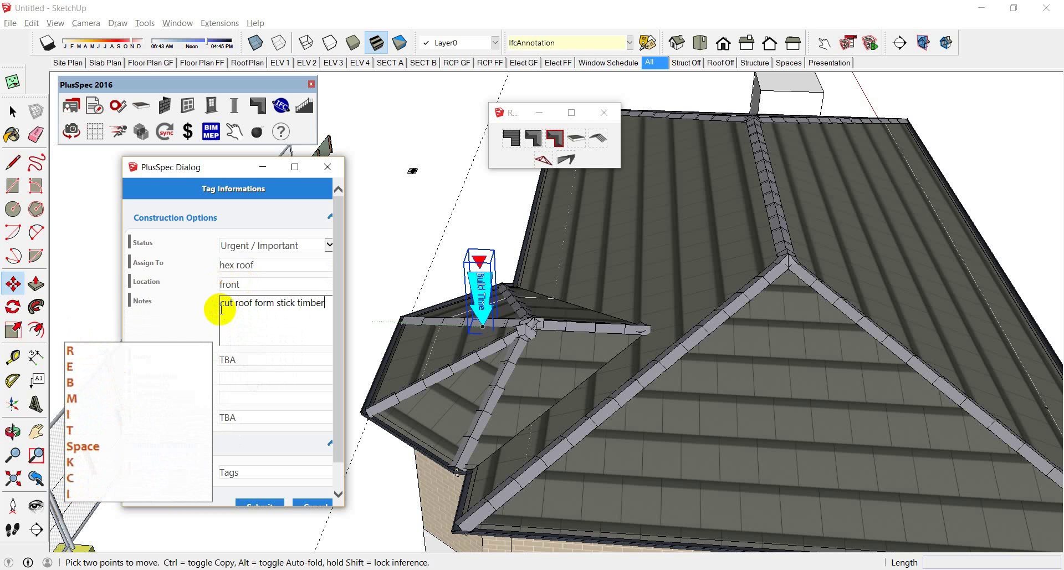
pyautogui.moveTo(267, 304); pyautogui.dragTo(256, 305)
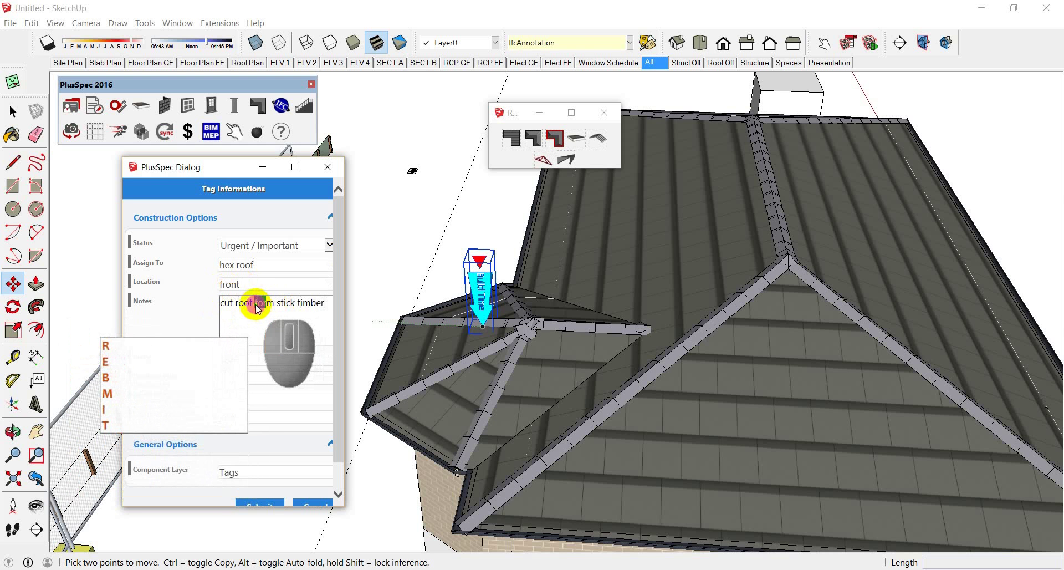
pyautogui.write('o')
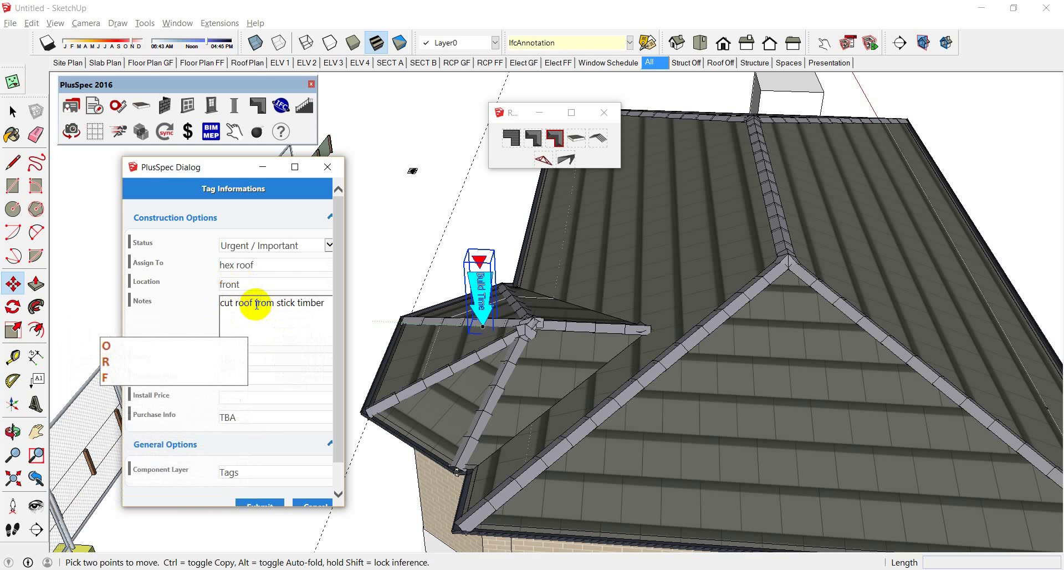
# Set the Build Time tag's purchase price to 350 and install price to 400, and submit the tag information
pyautogui.scroll(-1, 305, 299)
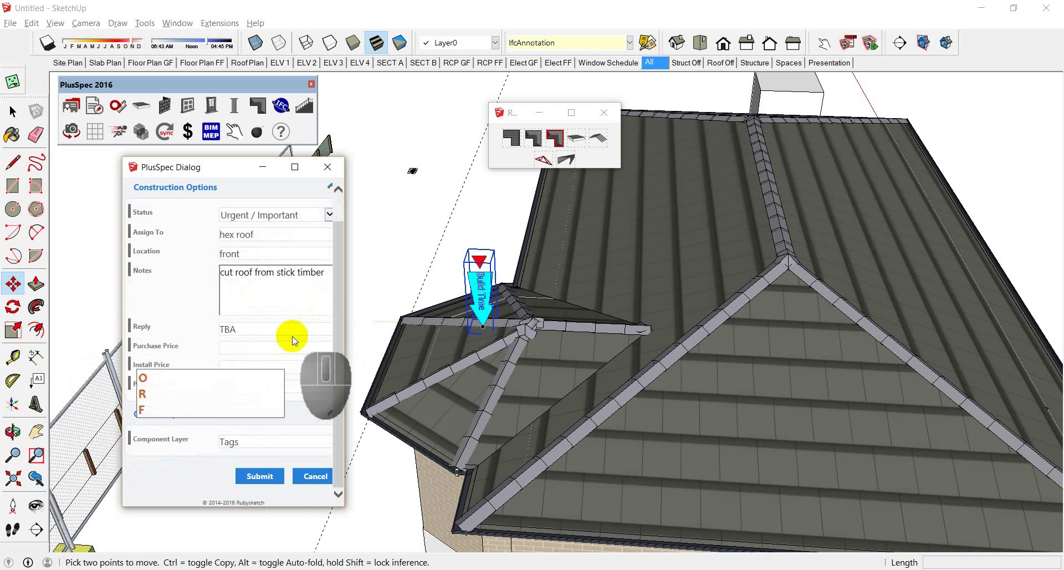
pyautogui.click(230, 349)
pyautogui.write('350')
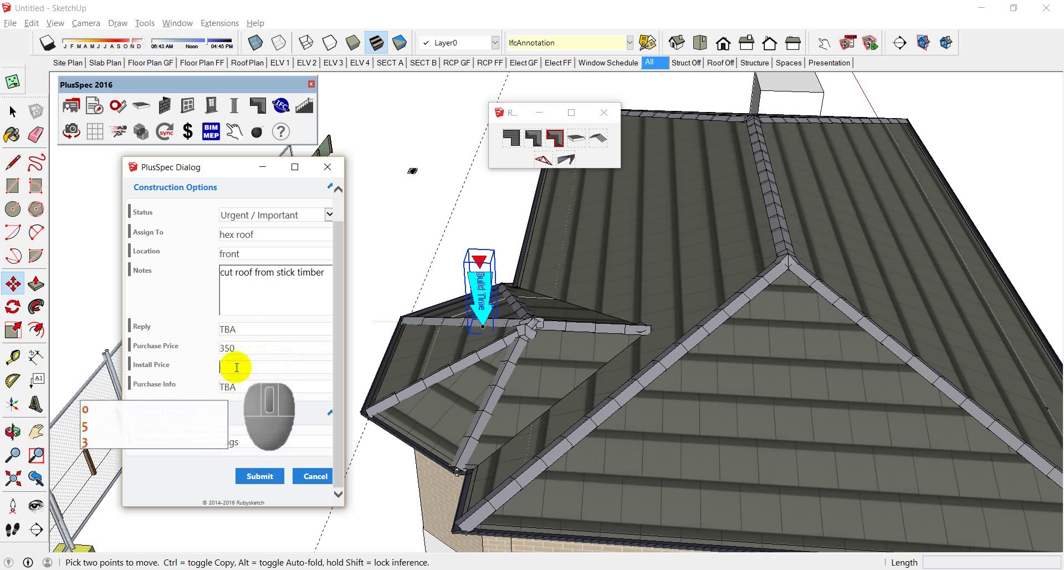
pyautogui.click(237, 366)
pyautogui.write('4')
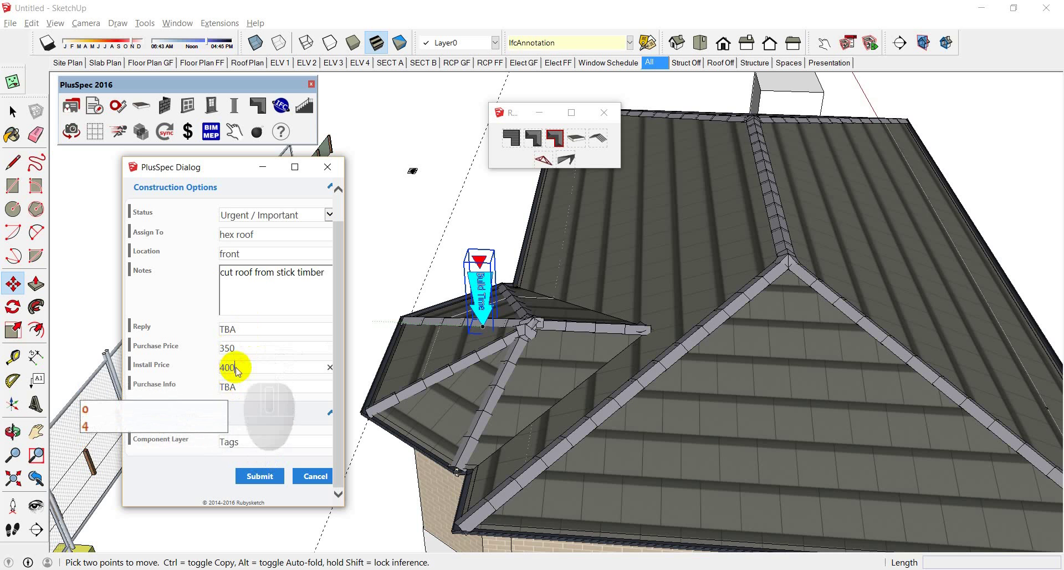
pyautogui.write('00')
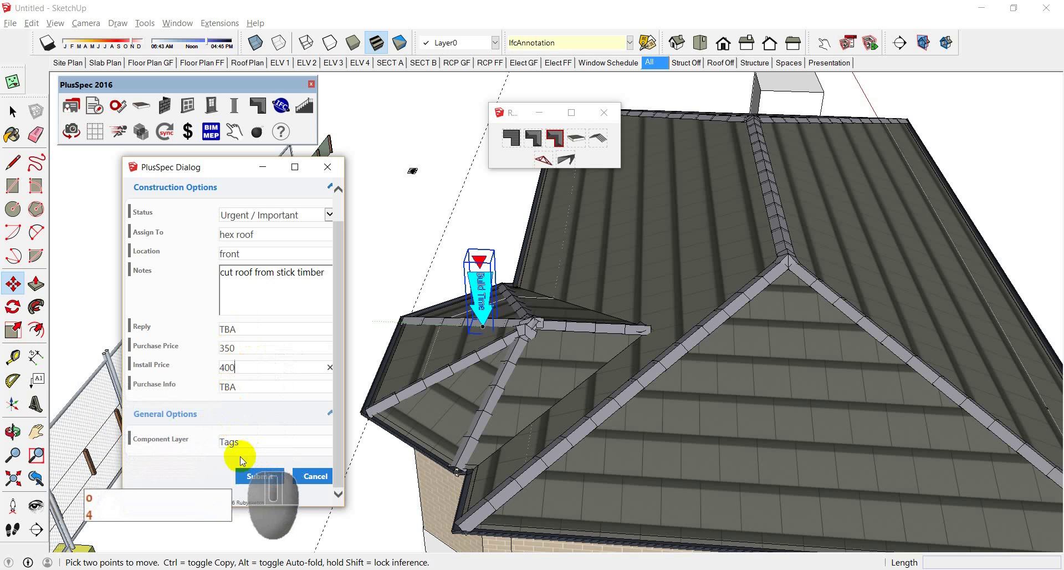
pyautogui.click(265, 474)
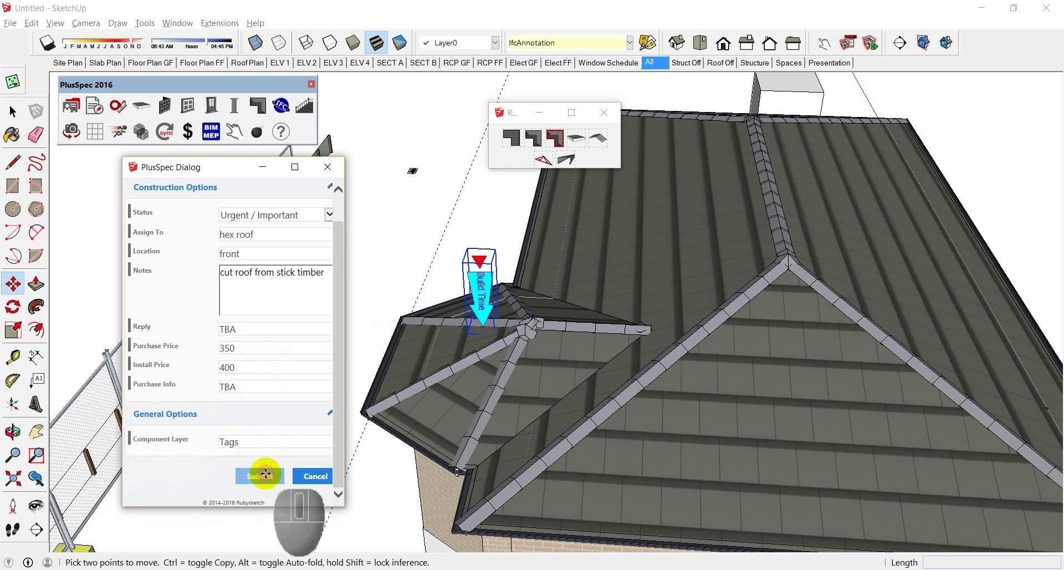
pyautogui.click(512, 331)
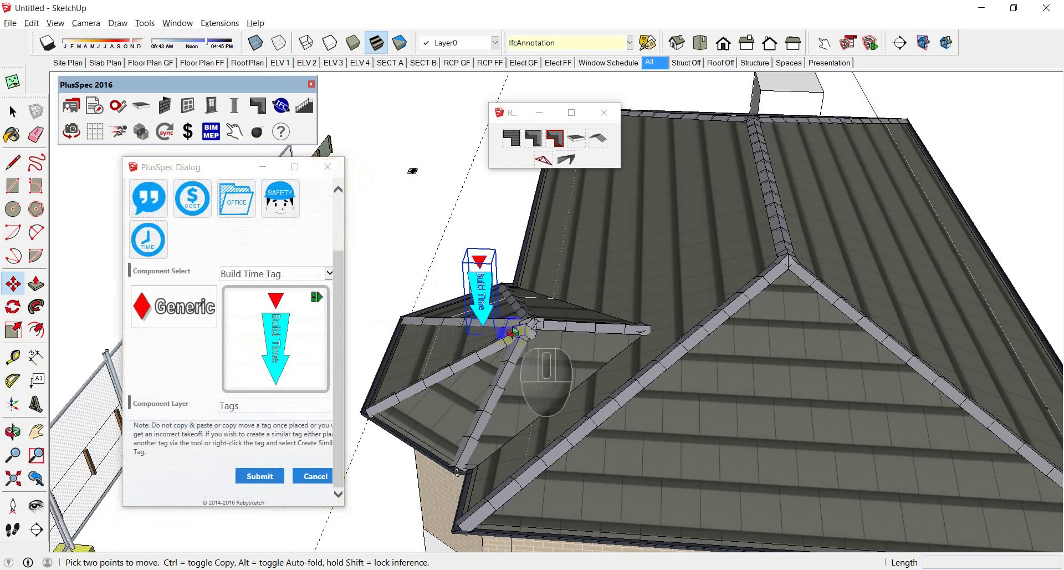
# Save the model to the Desktop as a SketchUp file named "builders model"
pyautogui.moveTo(512, 331); pyautogui.dragTo(628, 271, button='middle')
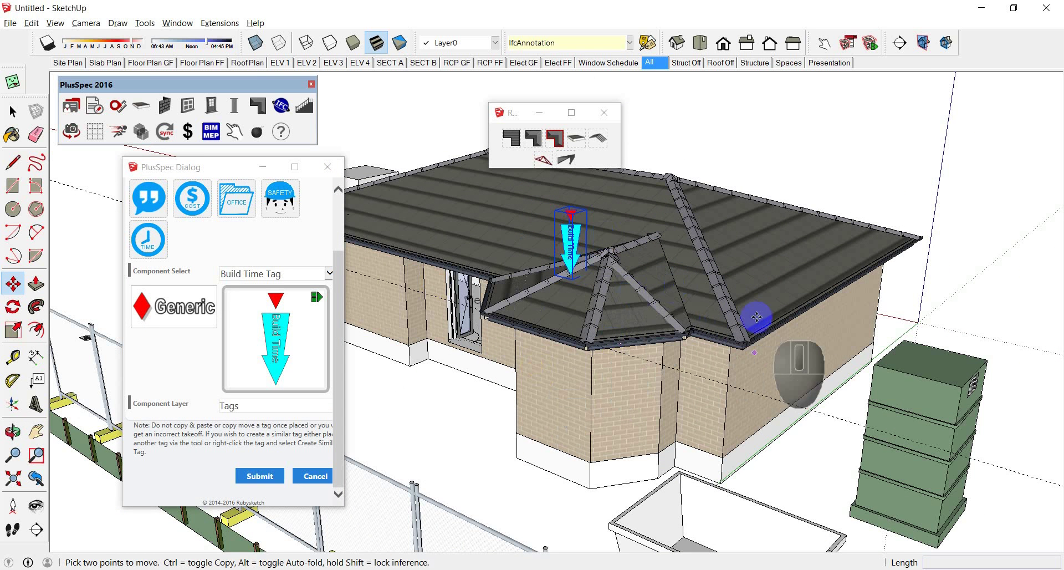
pyautogui.click(10, 23)
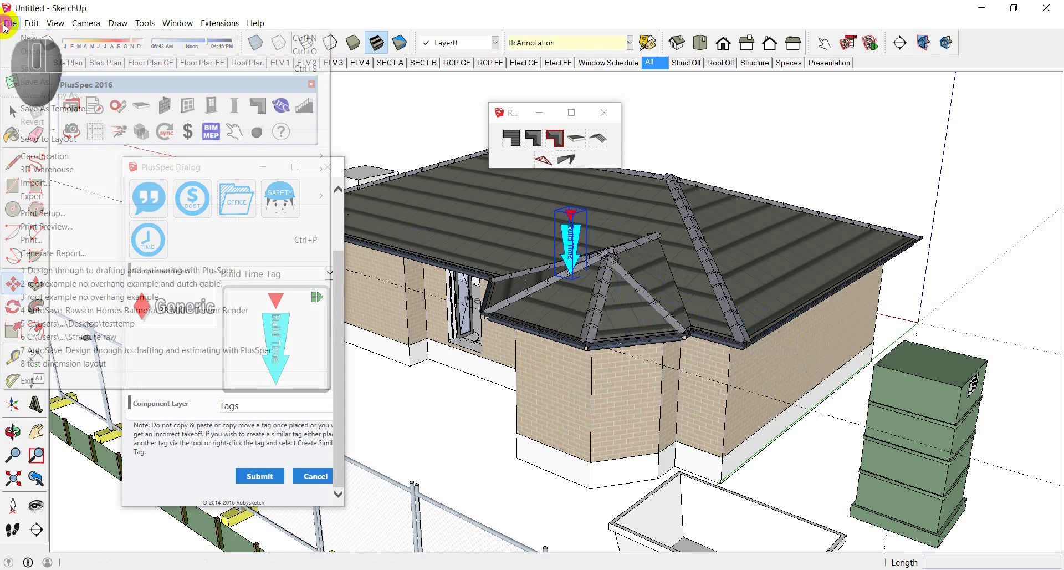
pyautogui.click(75, 75)
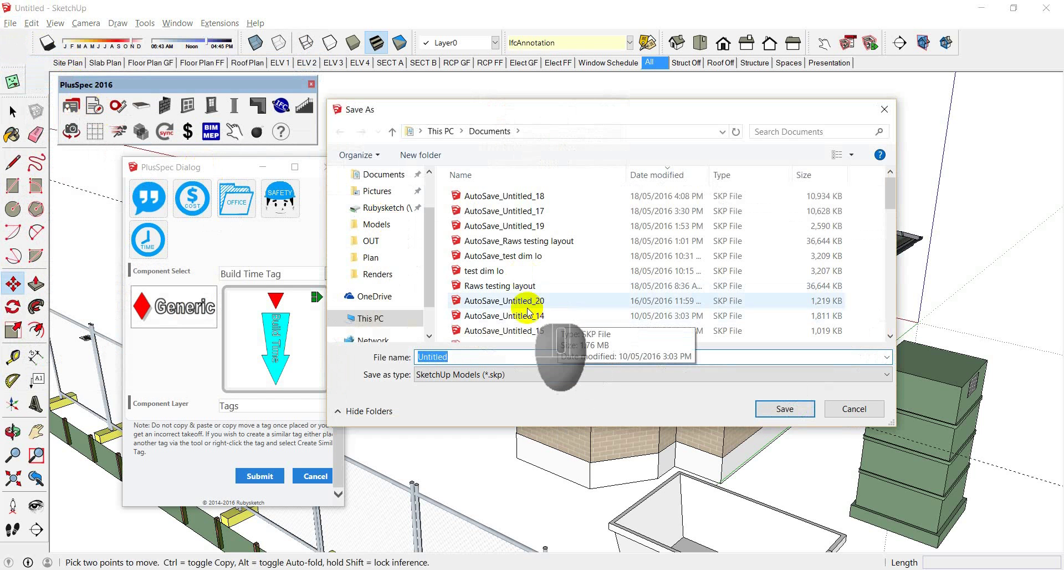
pyautogui.moveTo(432, 214); pyautogui.dragTo(427, 154)
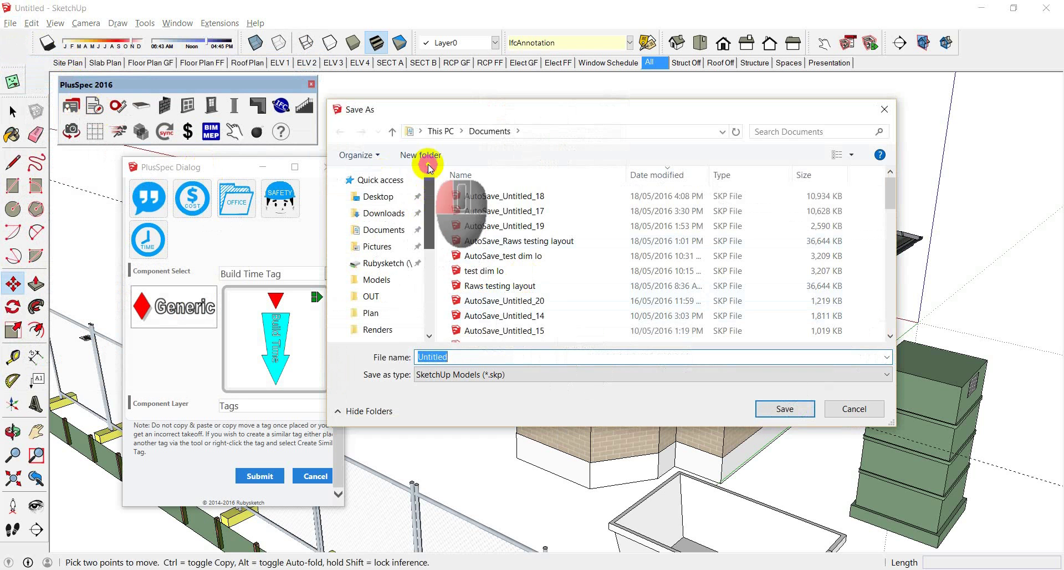
pyautogui.click(396, 197)
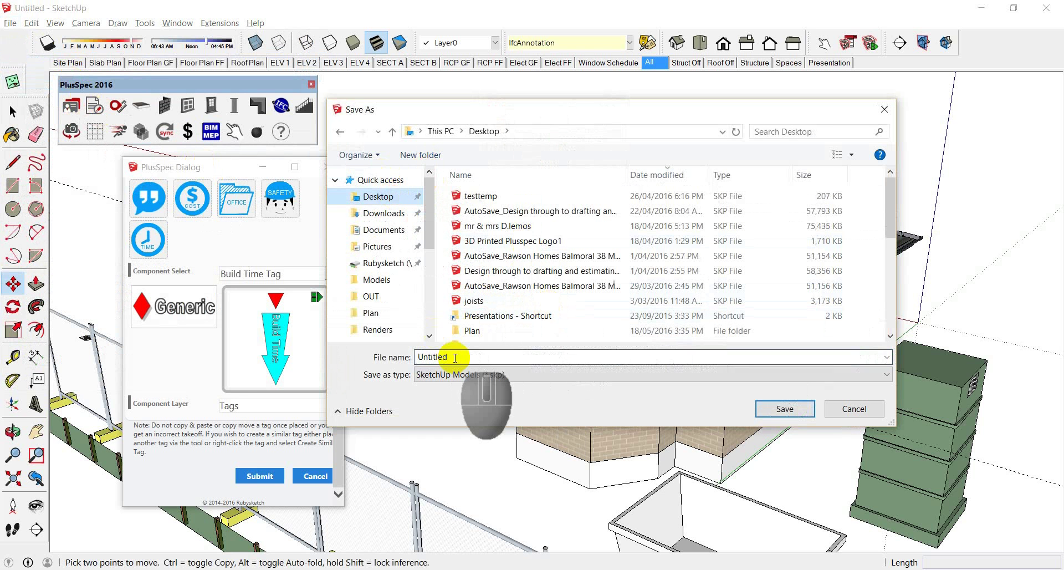
pyautogui.click(426, 357)
pyautogui.write('builders mode')
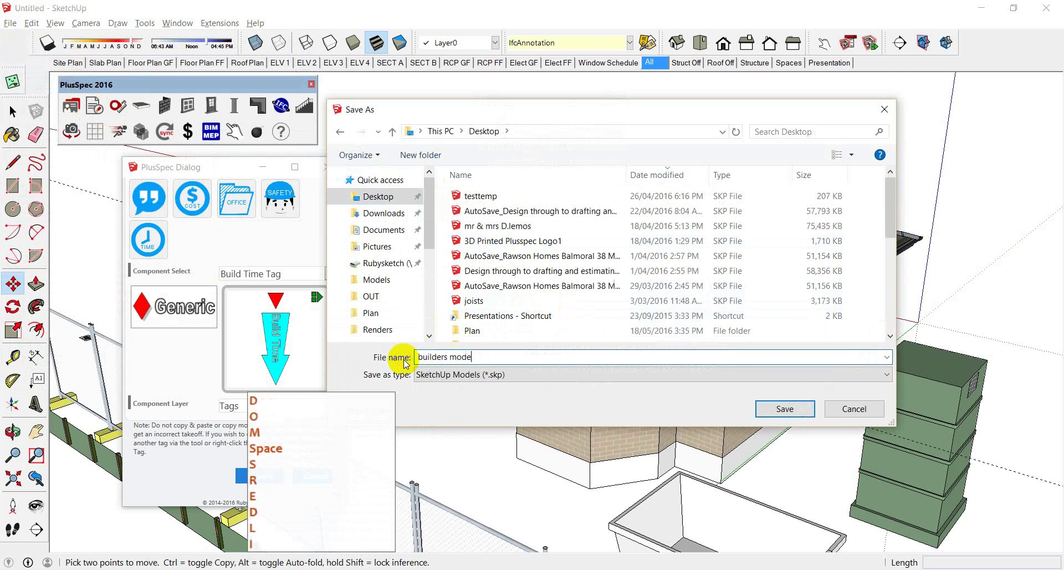
pyautogui.write('l')
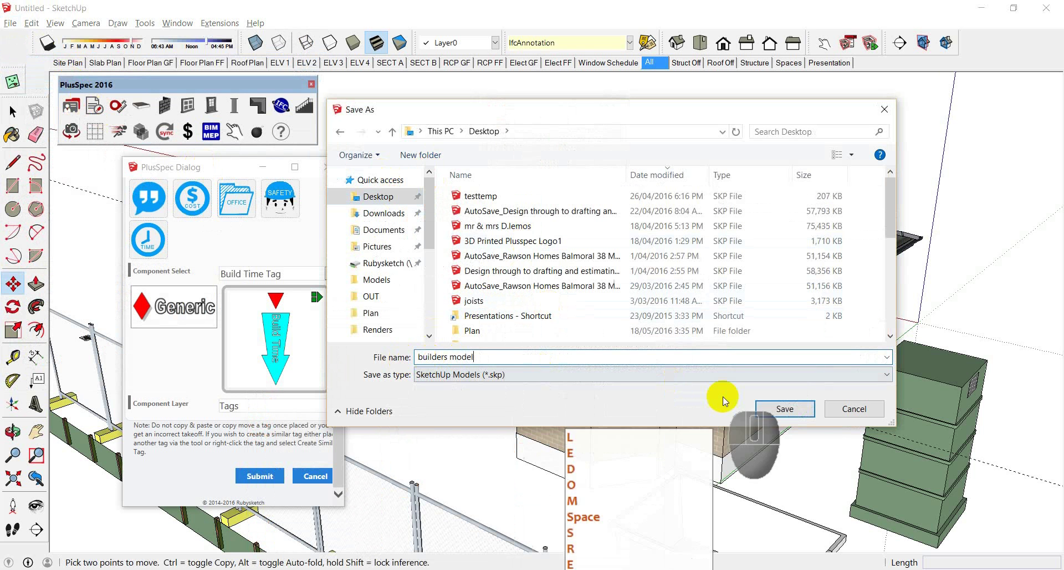
pyautogui.click(770, 410)
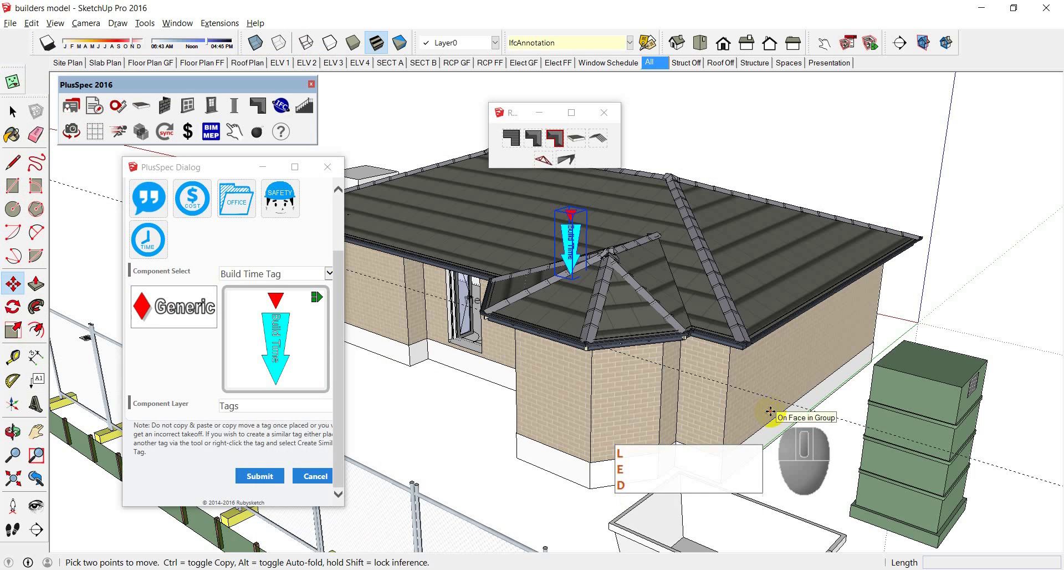
# Switch to the Windows desktop and check the size of the builders model file in its properties
pyautogui.press('super+d')
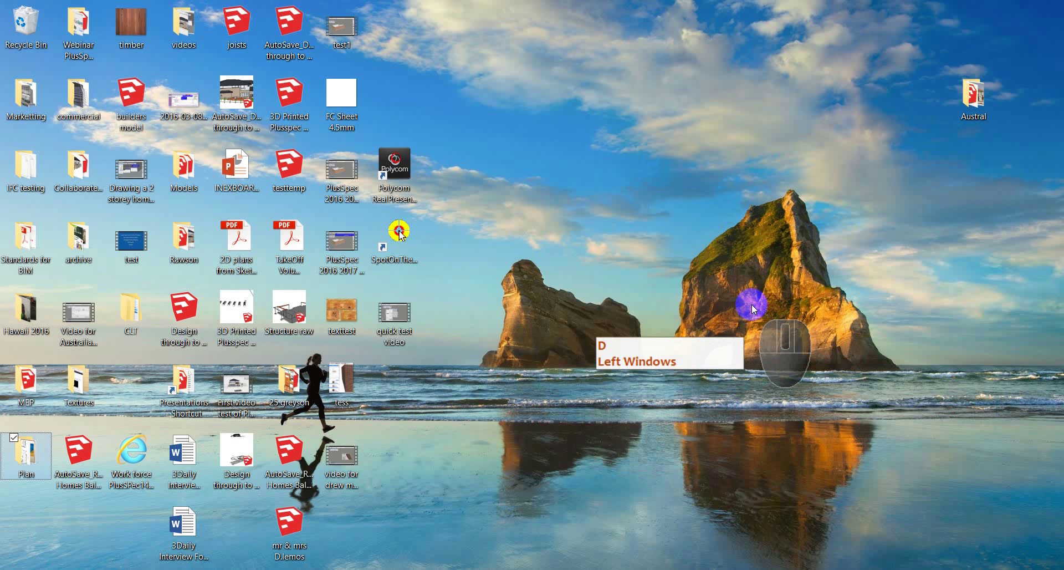
pyautogui.write('buil')
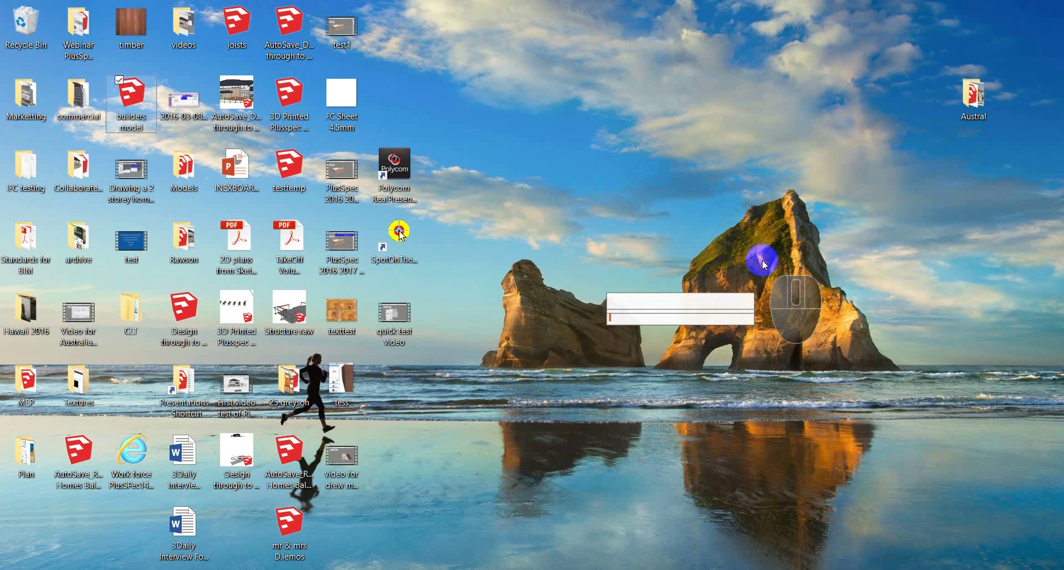
pyautogui.rightClick(133, 111)
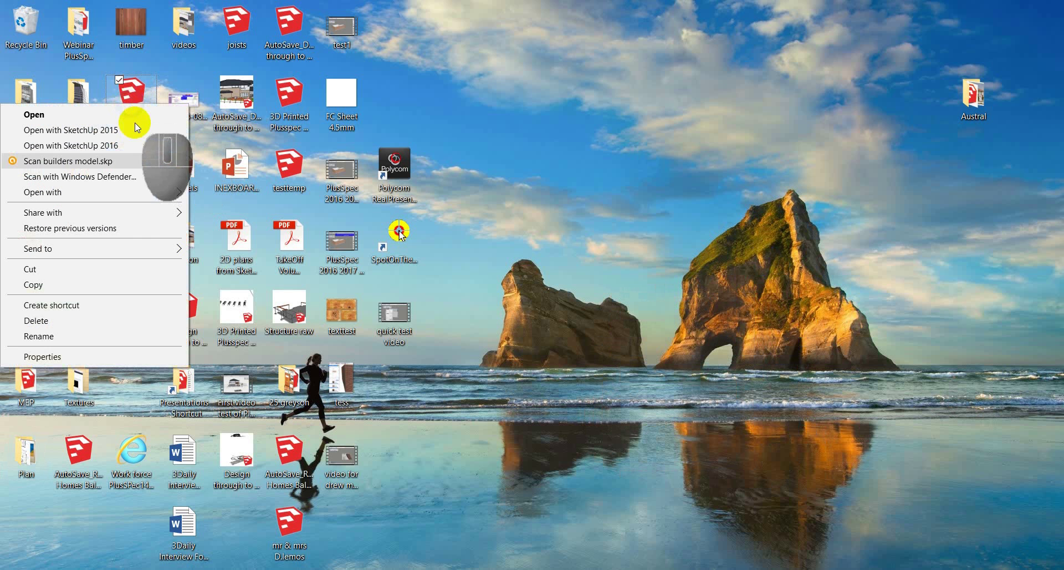
pyautogui.click(134, 359)
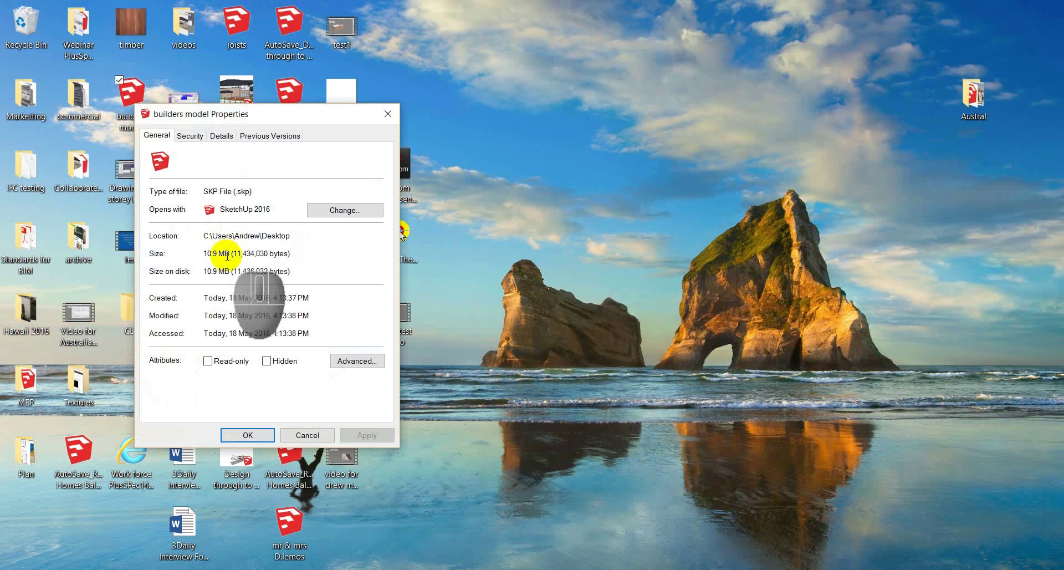
pyautogui.click(302, 433)
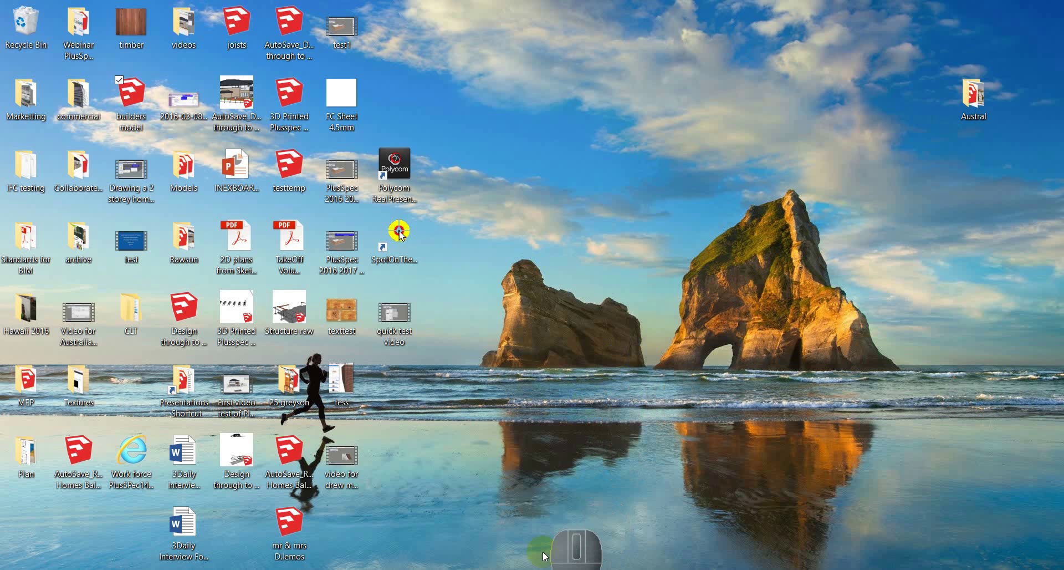
# Switch back to the builders model in SketchUp and examine the tagged hexagonal roof and the main roof's ridge capping
pyautogui.moveTo(498, 568)
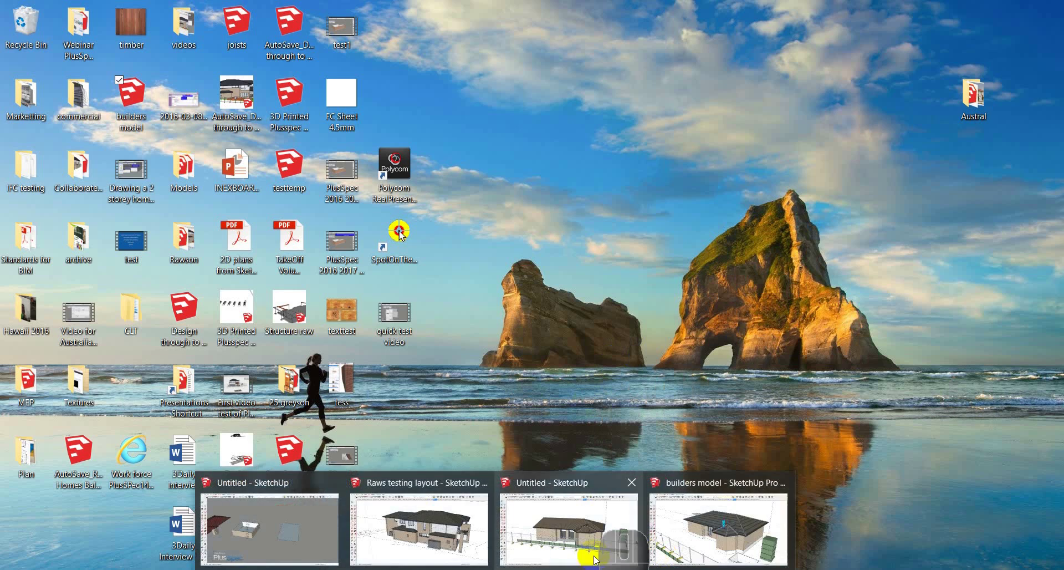
pyautogui.moveTo(428, 536)
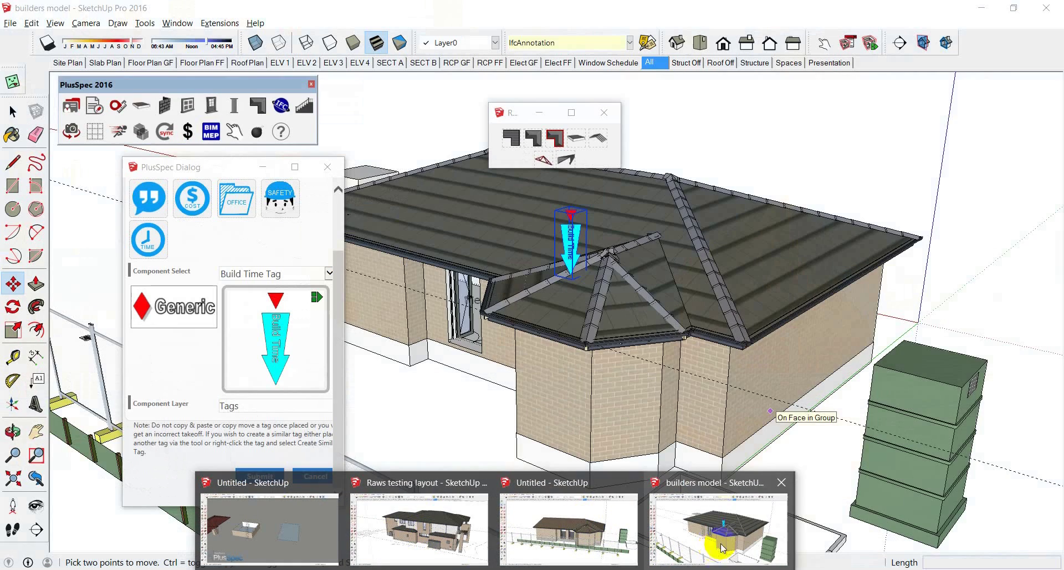
pyautogui.click(712, 534)
pyautogui.moveTo(708, 487); pyautogui.dragTo(654, 376, button='middle')
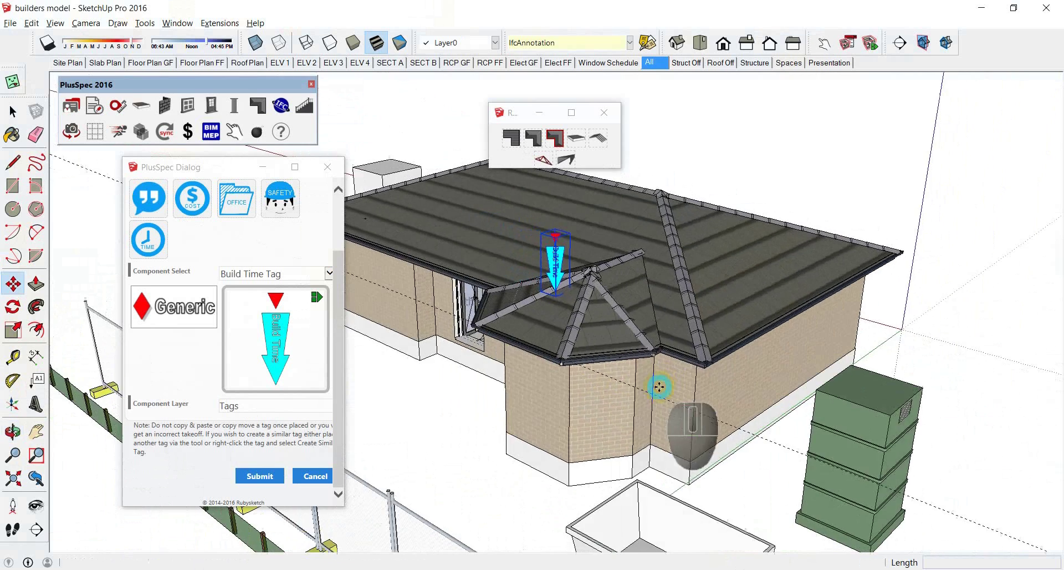
pyautogui.moveTo(588, 326); pyautogui.dragTo(782, 322, button='middle')
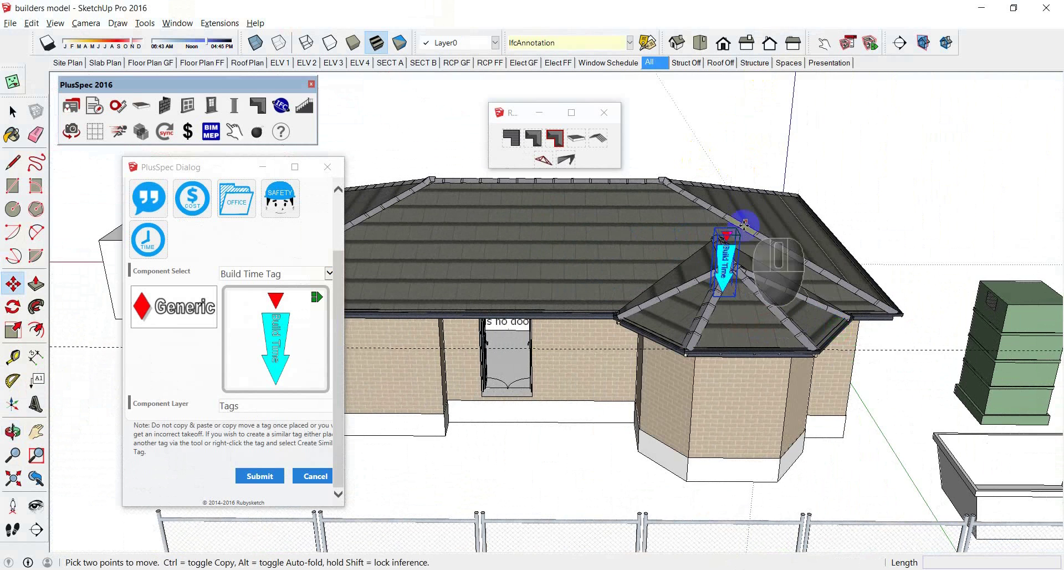
pyautogui.scroll(5, 736, 271)
pyautogui.moveTo(742, 283); pyautogui.dragTo(820, 548, button='middle')
pyautogui.scroll(5, 655, 256)
pyautogui.scroll(-3, 716, 267)
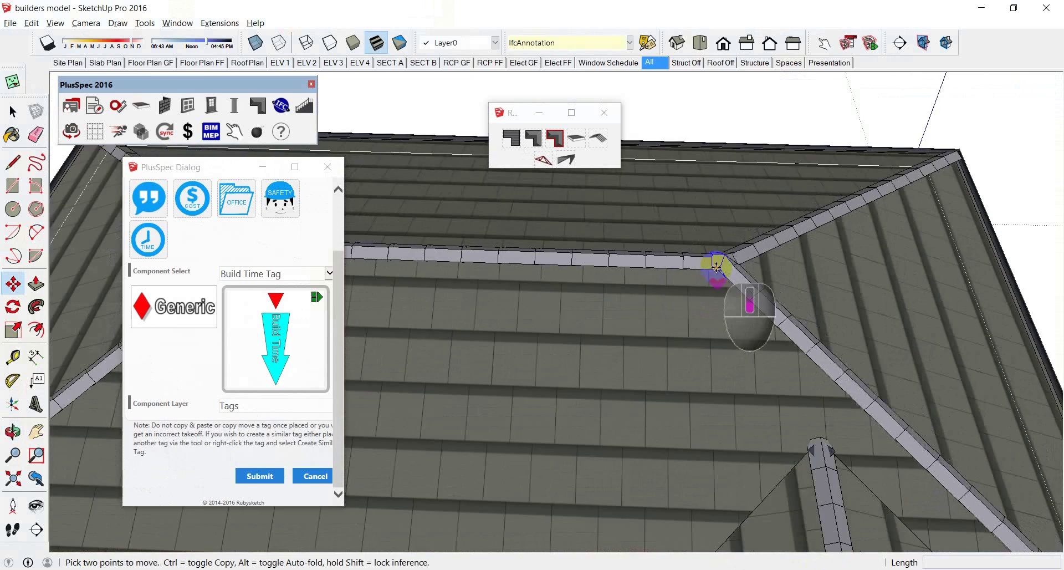
pyautogui.scroll(-6, 716, 267)
pyautogui.moveTo(637, 368); pyautogui.dragTo(622, 330, button='middle')
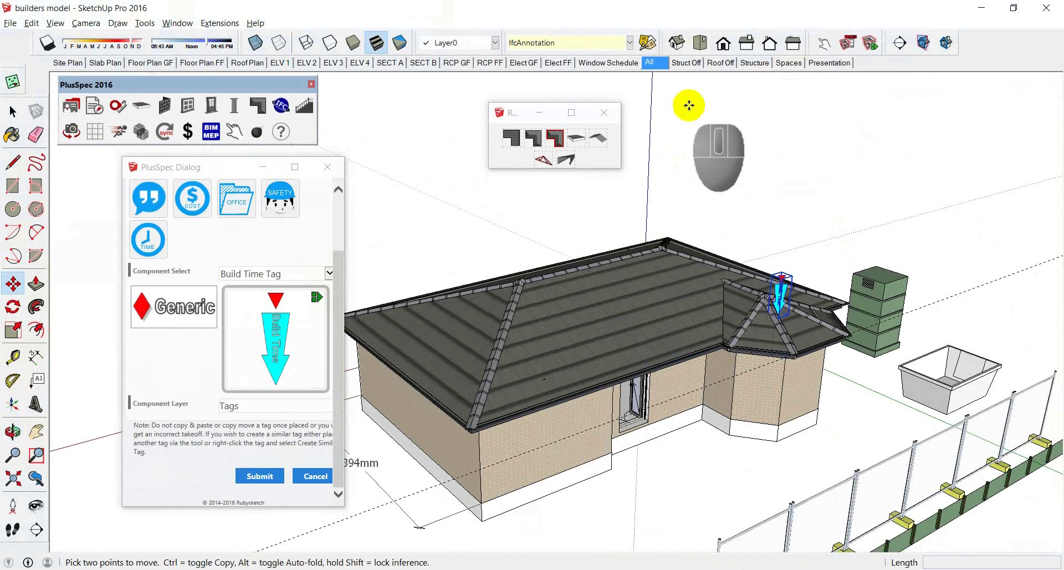
# Show the Structure scene and examine the wall and roof framing in 3D
pyautogui.click(756, 64)
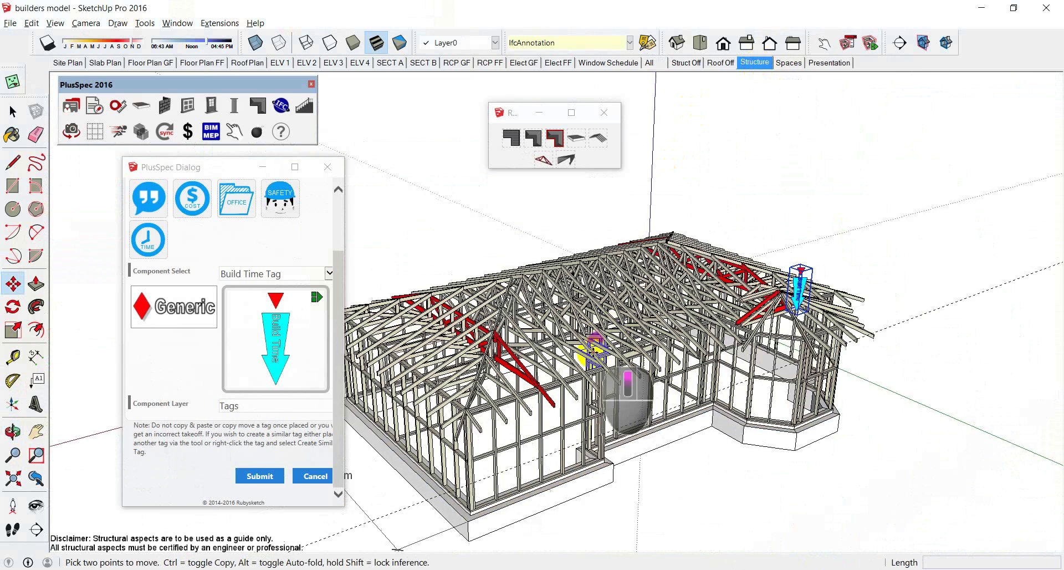
pyautogui.moveTo(613, 368); pyautogui.dragTo(734, 298, button='middle')
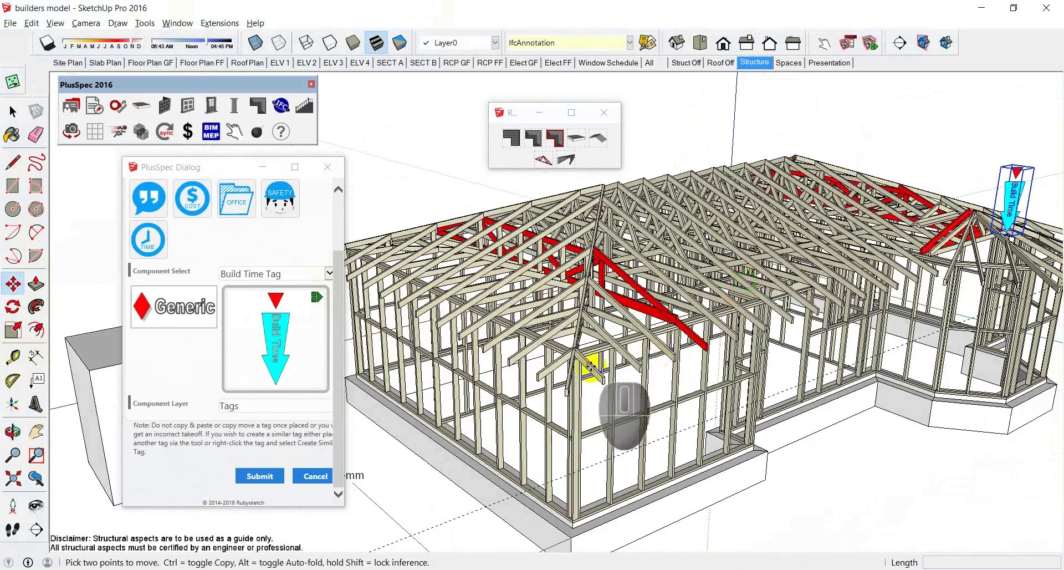
pyautogui.scroll(6, 585, 364)
pyautogui.moveTo(617, 341); pyautogui.dragTo(653, 300, button='middle')
pyautogui.scroll(-1, 726, 294)
pyautogui.press('m')
pyautogui.moveTo(701, 271); pyautogui.dragTo(601, 316, button='middle')
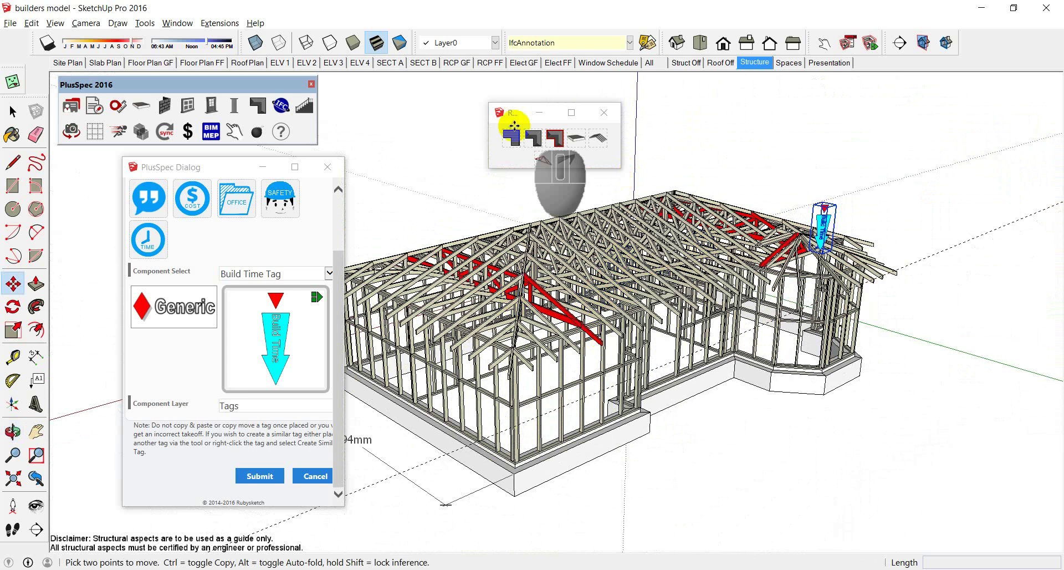
# Show the ELV 1 elevation scene and close the Build Time Tag dialog
pyautogui.click(282, 62)
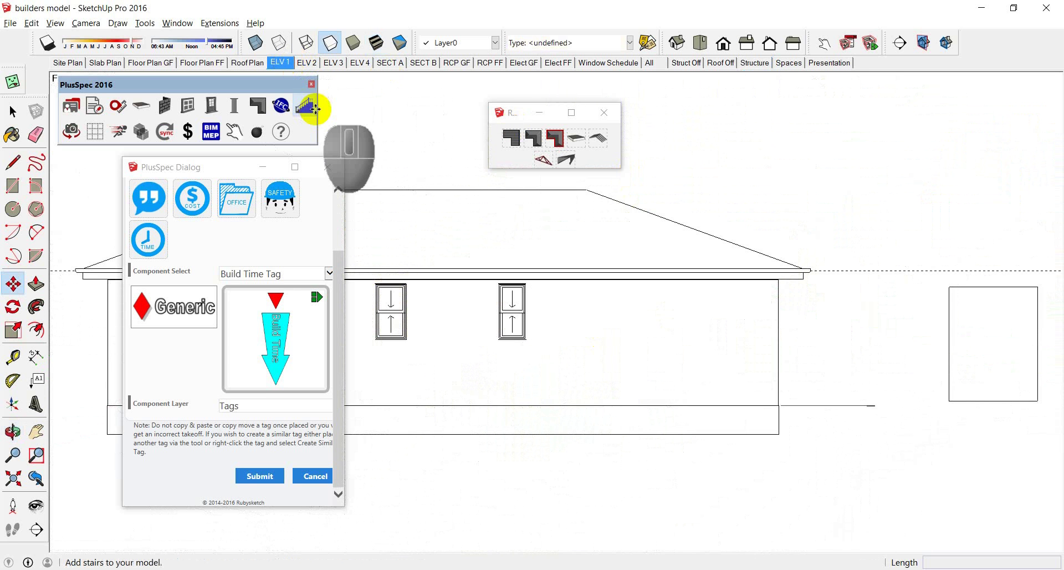
pyautogui.click(327, 167)
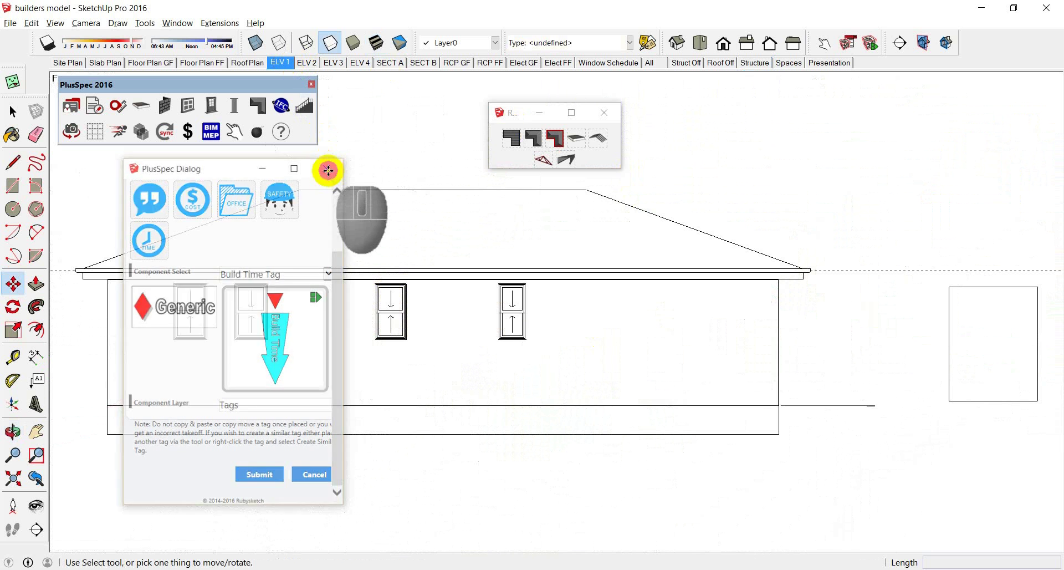
# Show the elevation with shaded textures and review the ELV 2, ELV 3 and ELV 4 scenes
pyautogui.click(376, 45)
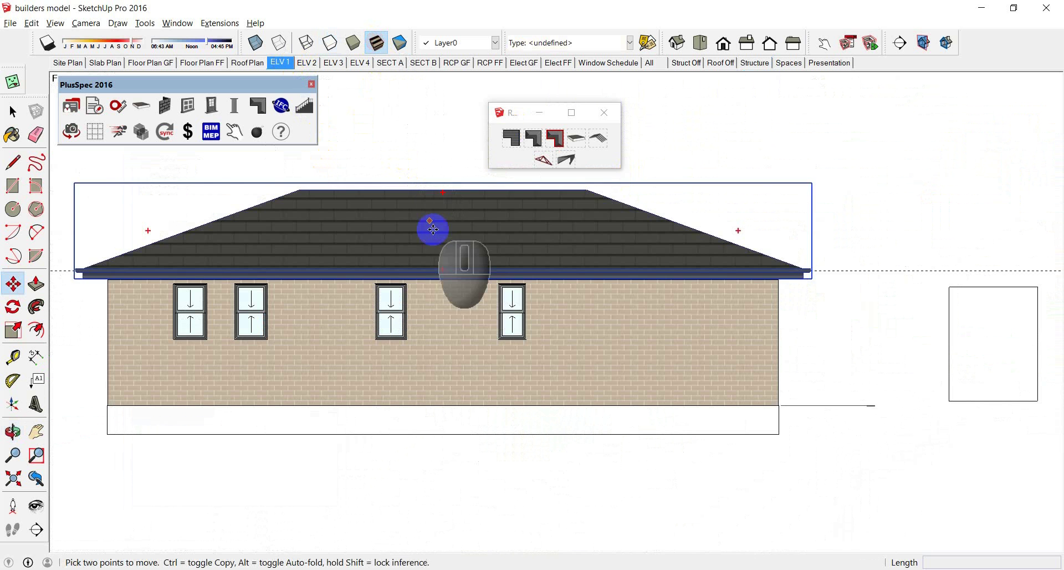
pyautogui.click(314, 65)
pyautogui.click(335, 64)
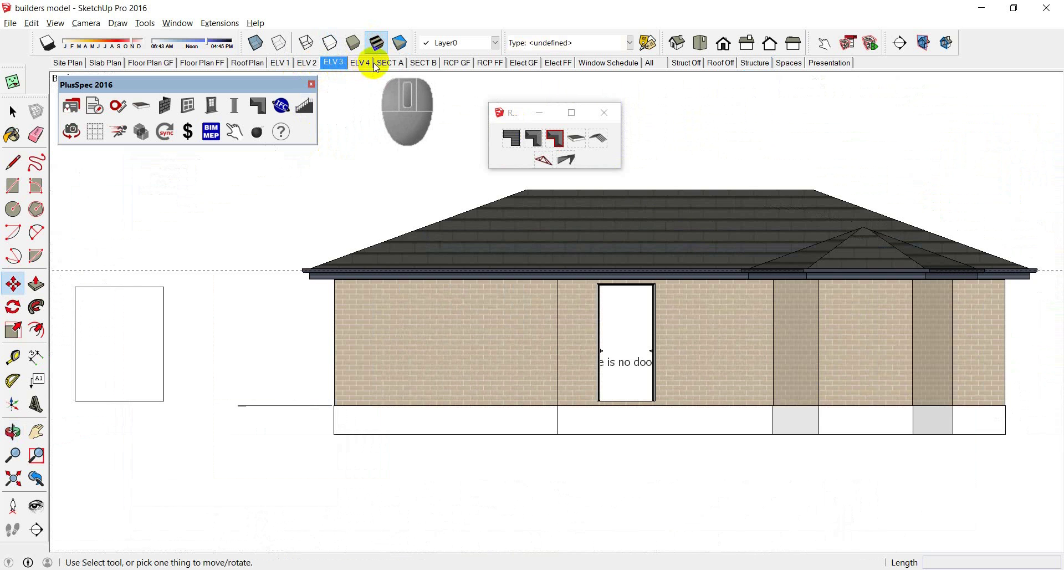
pyautogui.click(360, 64)
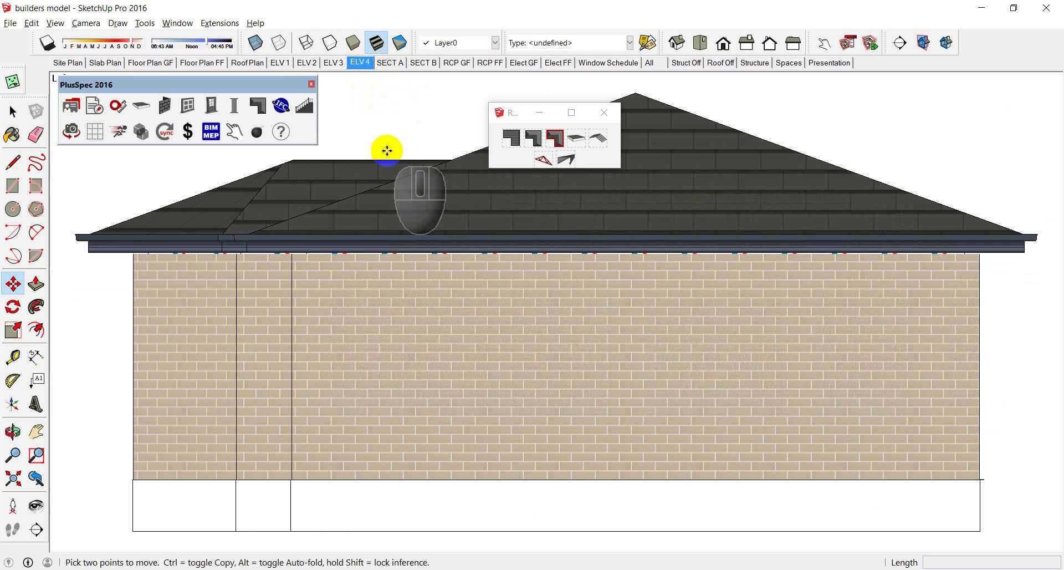
# In the SECT A scene, place section planes on the house's end and long walls, and move the end-wall plane about 2736 mm inward
pyautogui.click(398, 63)
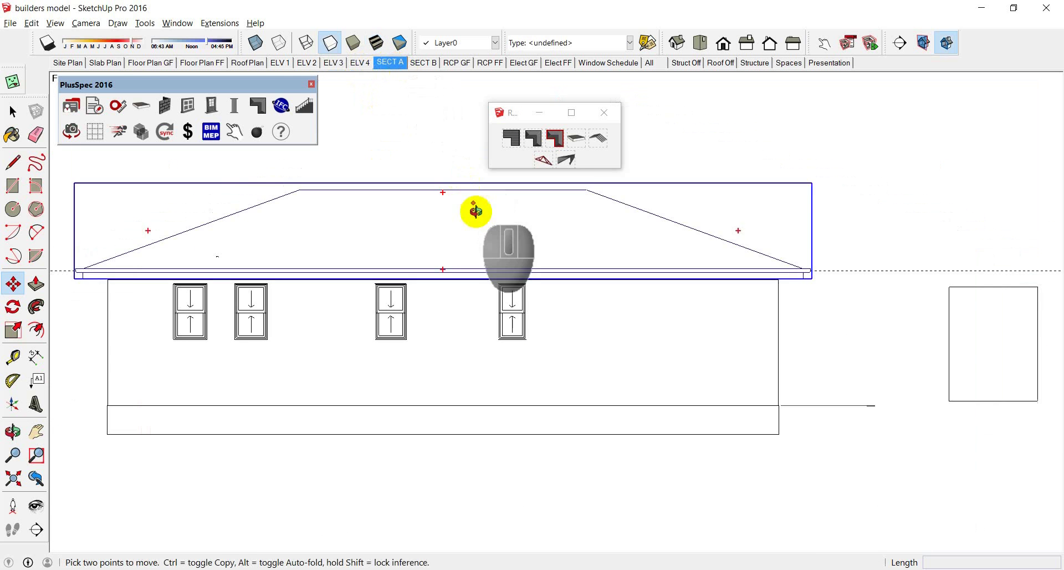
pyautogui.moveTo(475, 209); pyautogui.dragTo(328, 272, button='middle')
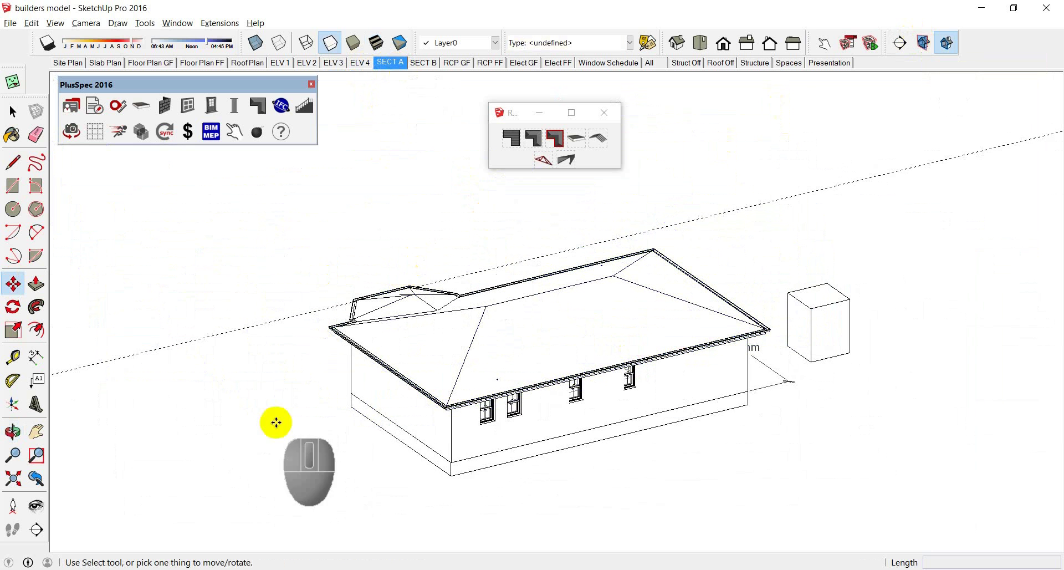
pyautogui.click(36, 529)
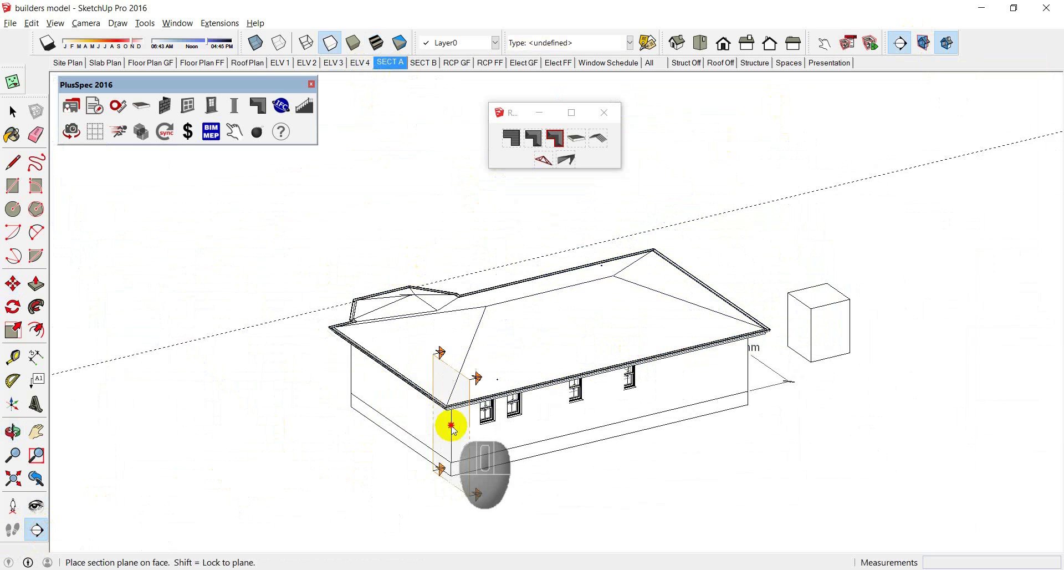
pyautogui.click(446, 428)
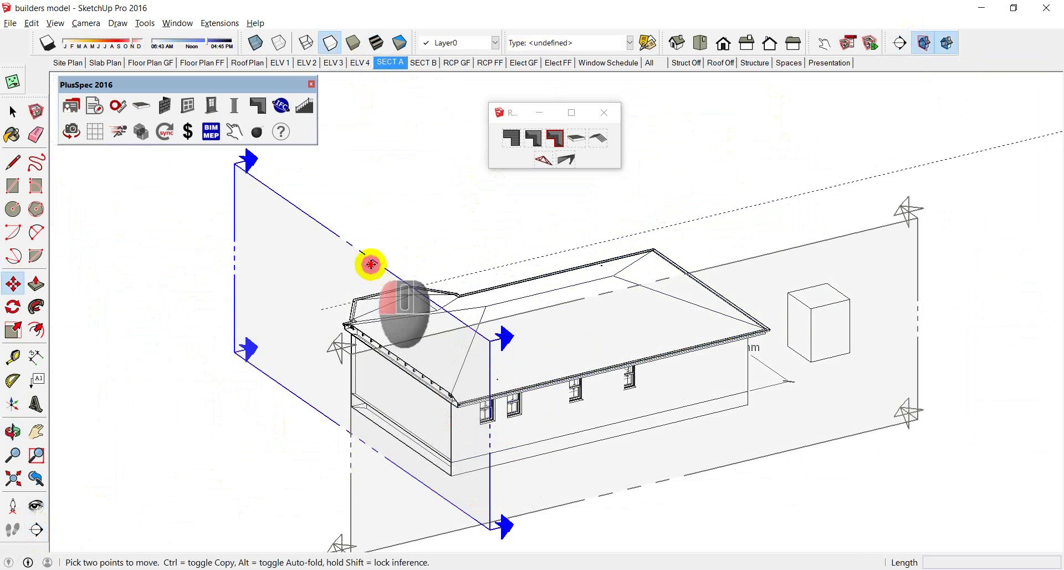
pyautogui.moveTo(371, 263); pyautogui.dragTo(437, 244)
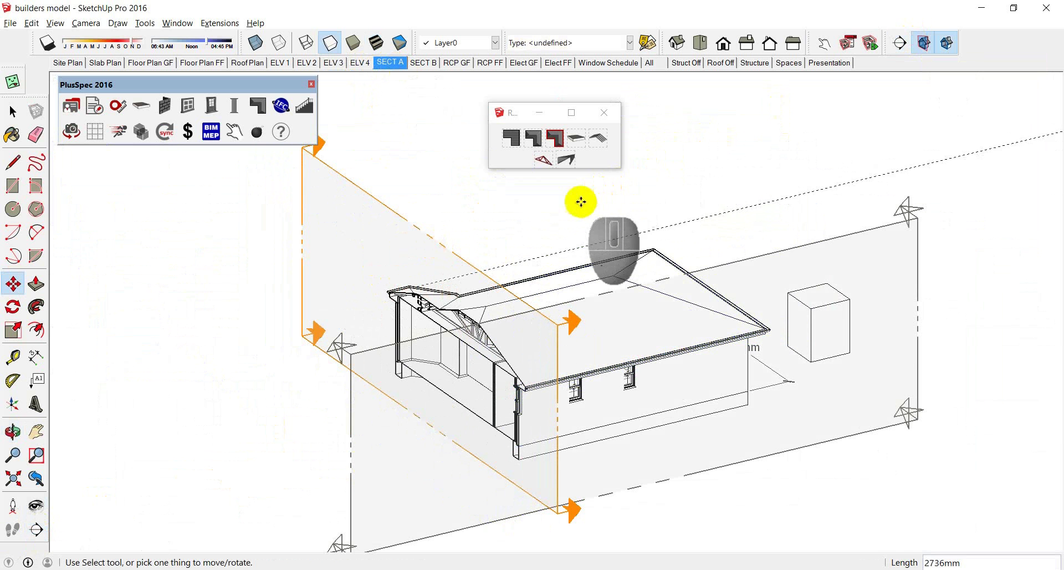
# Move the long-wall section plane about 3430 mm into the house and make it the active cut to inspect the roof trusses
pyautogui.press('space')
pyautogui.click(782, 260)
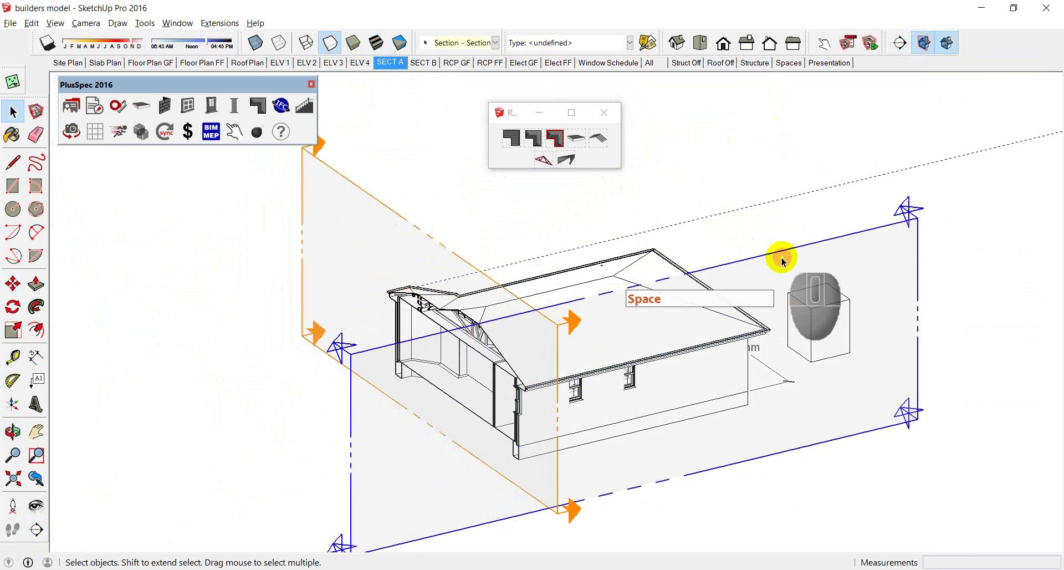
pyautogui.press('m')
pyautogui.moveTo(781, 257); pyautogui.dragTo(734, 216)
pyautogui.rightClick(733, 220)
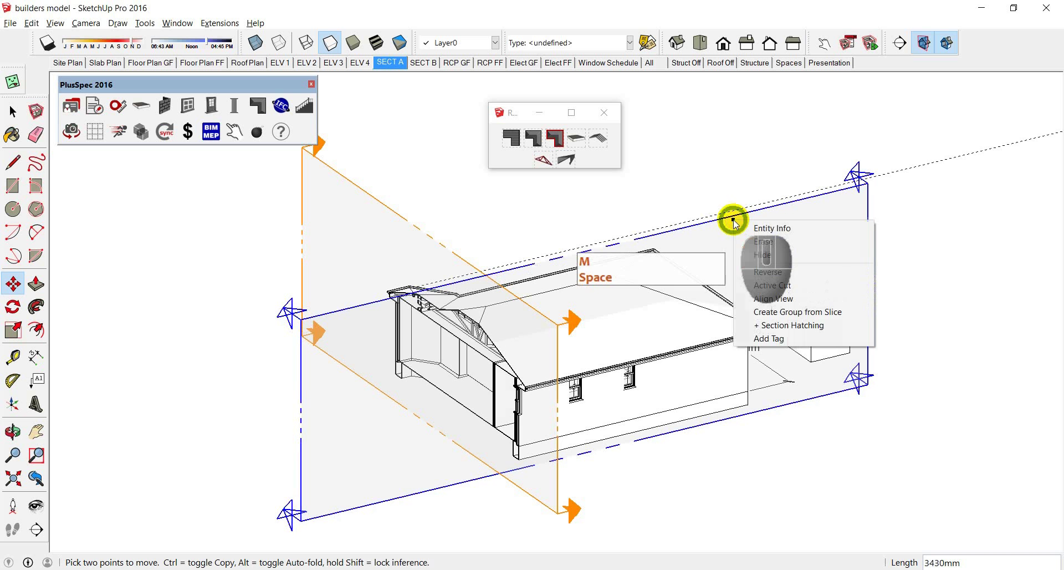
pyautogui.click(776, 284)
pyautogui.moveTo(659, 332); pyautogui.dragTo(551, 332, button='middle')
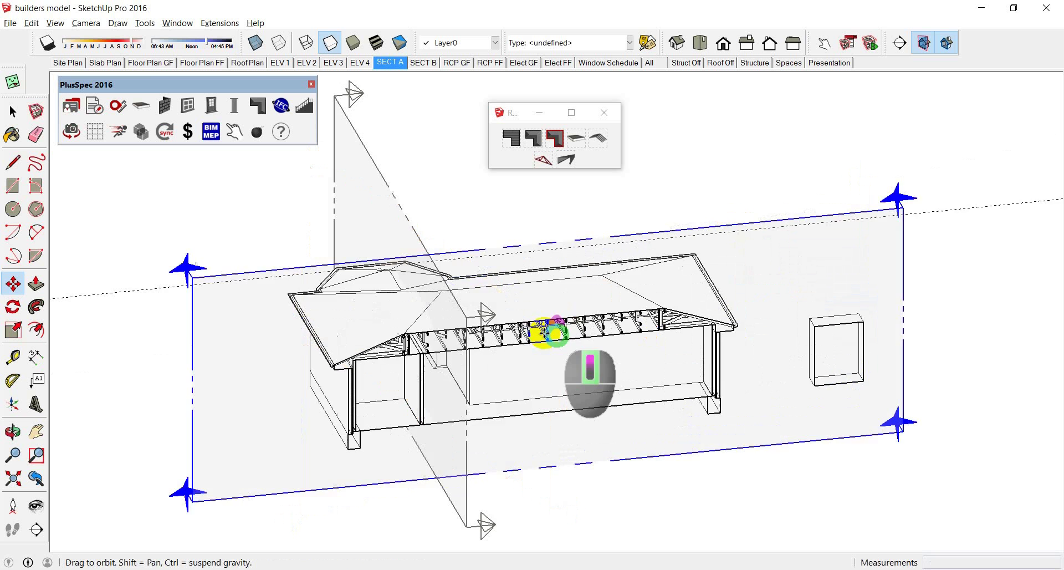
pyautogui.scroll(8, 418, 325)
pyautogui.moveTo(465, 335); pyautogui.dragTo(394, 251, button='middle')
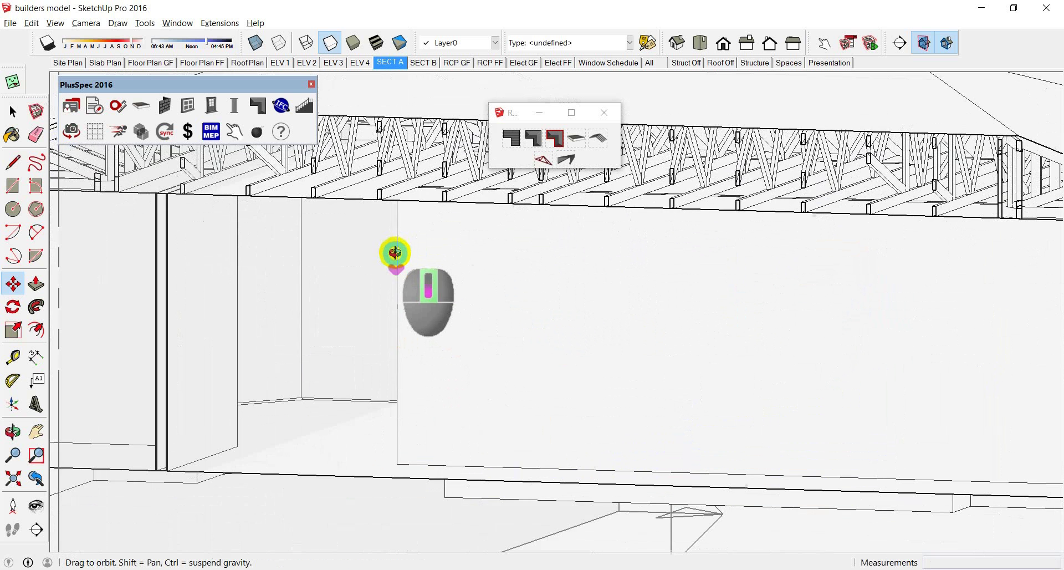
pyautogui.scroll(-6, 554, 325)
pyautogui.scroll(-2, 553, 327)
# Delete both section planes cutting through the house
pyautogui.press('space')
pyautogui.press('Escape')
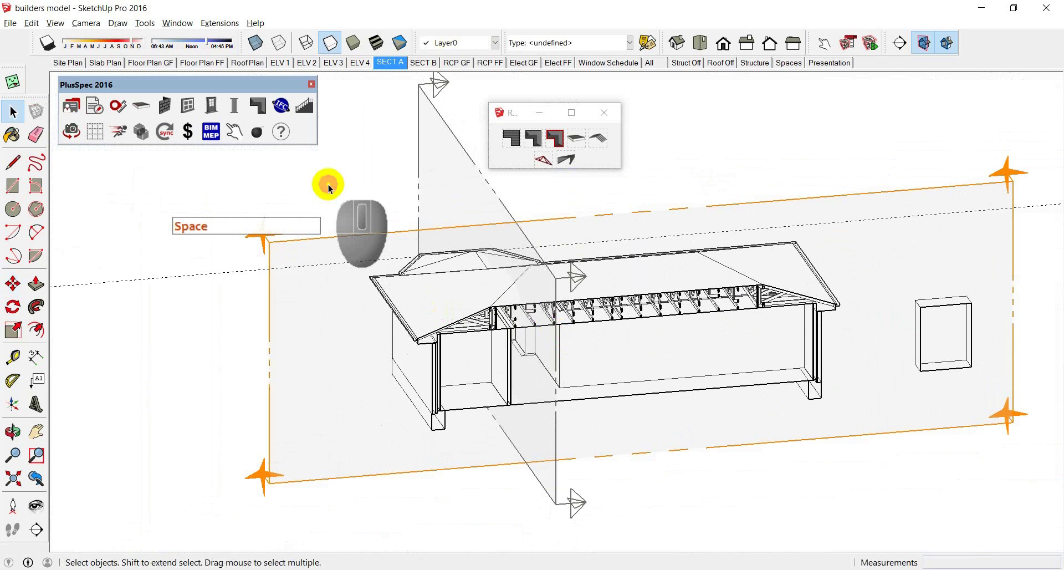
pyautogui.press('space')
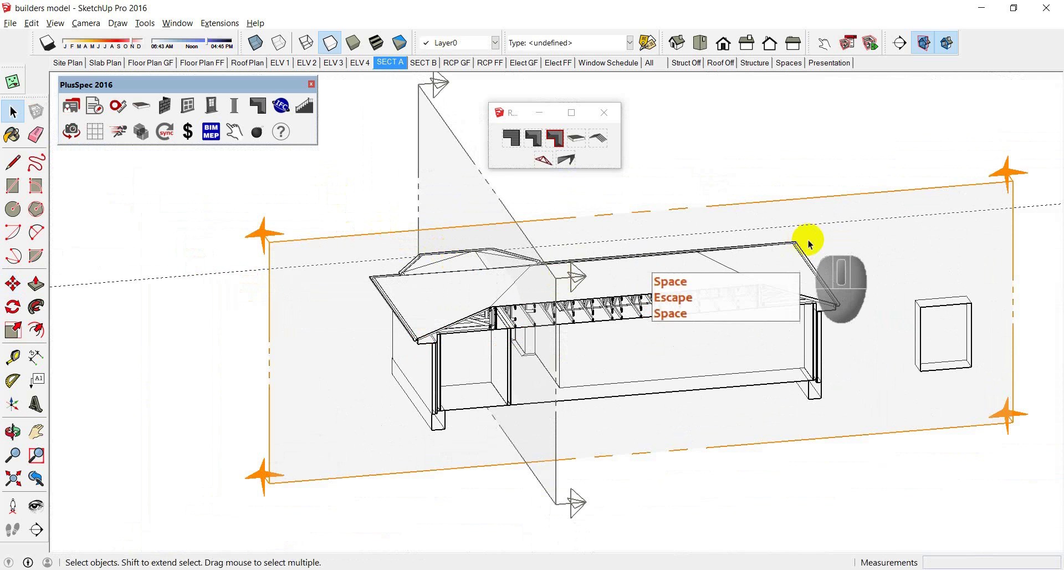
pyautogui.click(926, 210)
pyautogui.press('Delete')
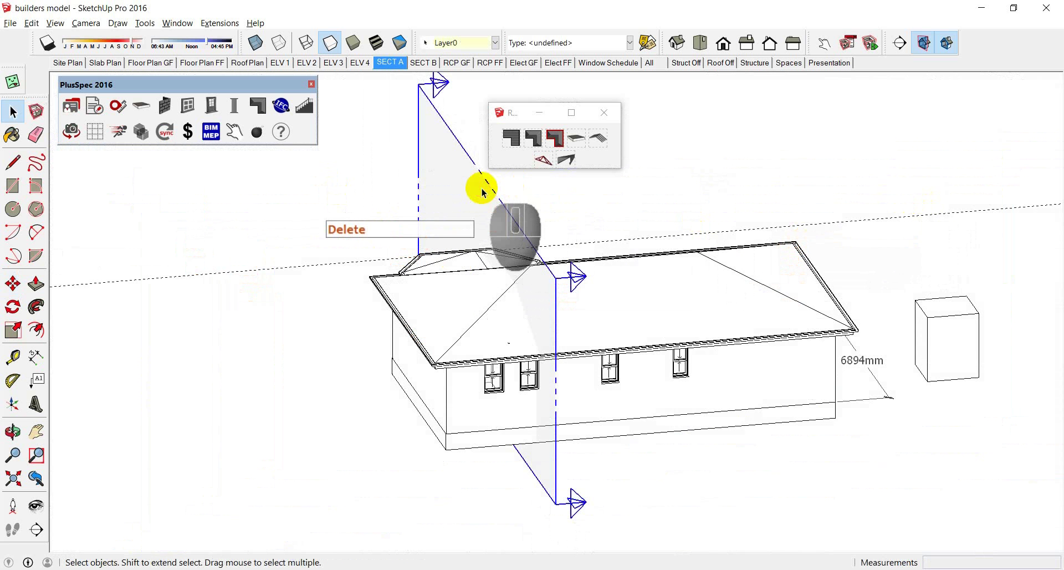
pyautogui.press('Delete')
# Show the ELV 3 scene with shaded textures and examine the house in 3D from the door side
pyautogui.moveTo(499, 261); pyautogui.dragTo(874, 333, button='middle')
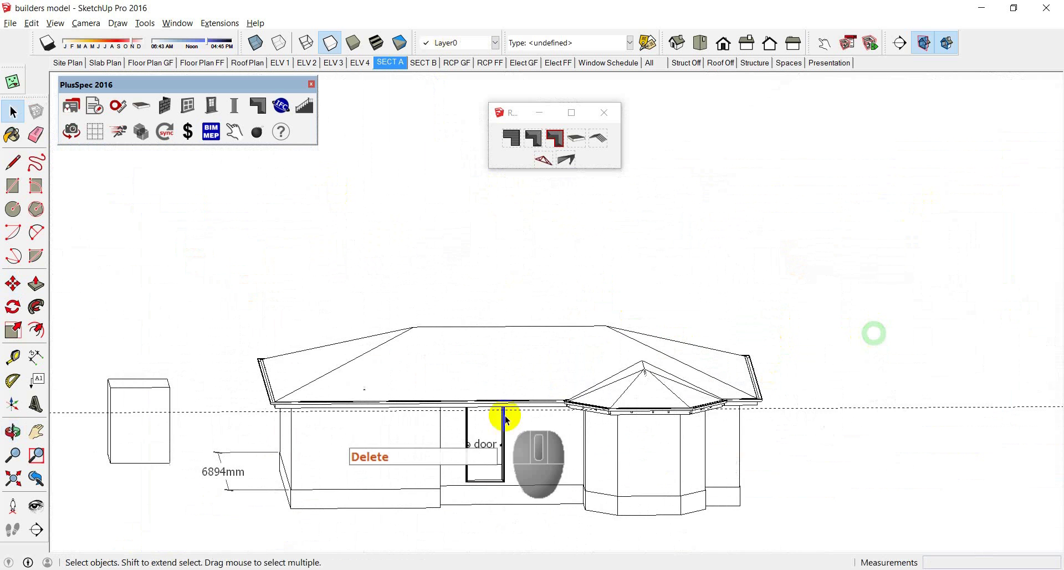
pyautogui.moveTo(505, 420); pyautogui.dragTo(635, 382, button='middle')
pyautogui.click(343, 64)
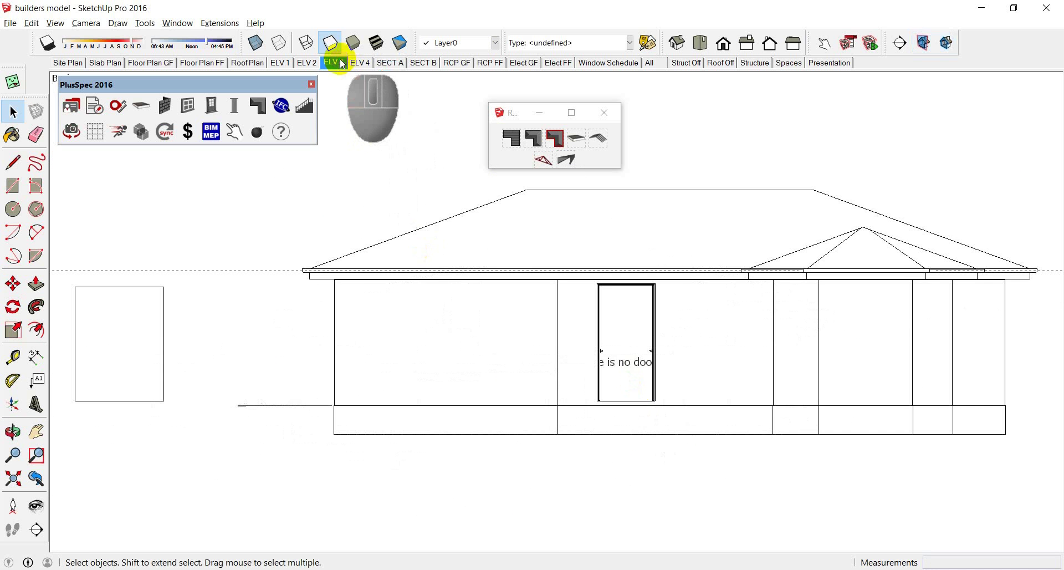
pyautogui.click(378, 44)
pyautogui.moveTo(541, 273); pyautogui.dragTo(573, 361, button='middle')
pyautogui.moveTo(572, 360); pyautogui.dragTo(680, 419, button='middle')
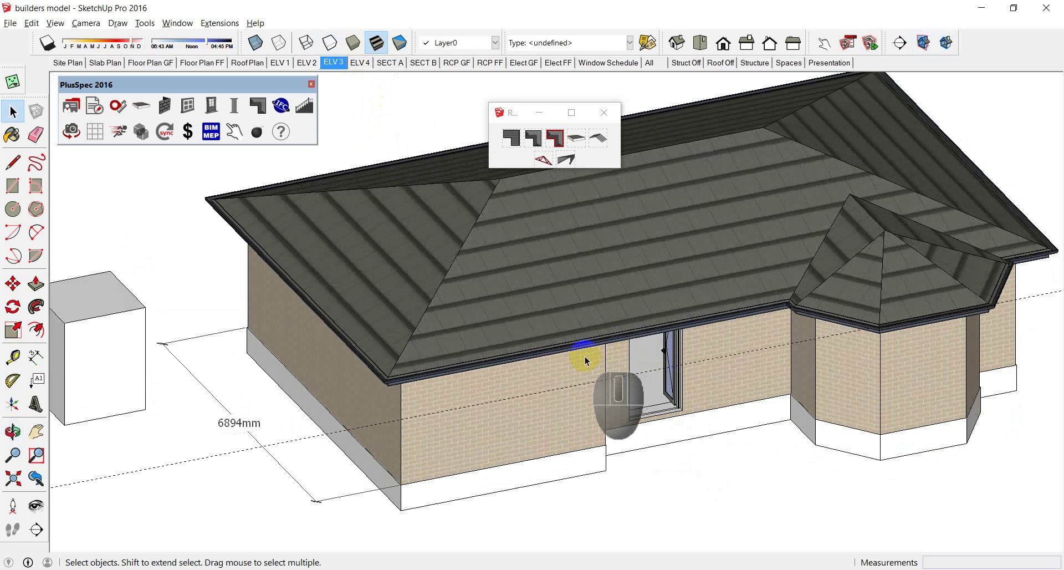